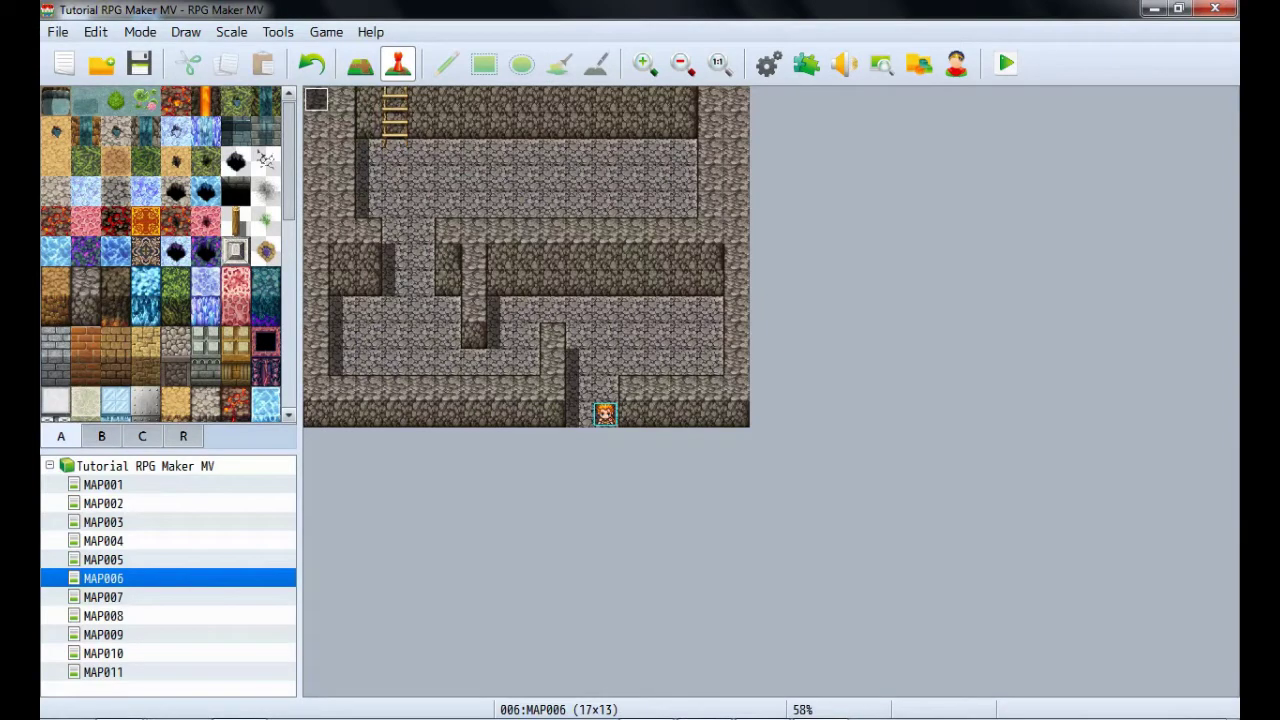
Create an event on the MAP006 floor at tile 14,9 and name it E_QuestKucing.
double_click(685, 336)
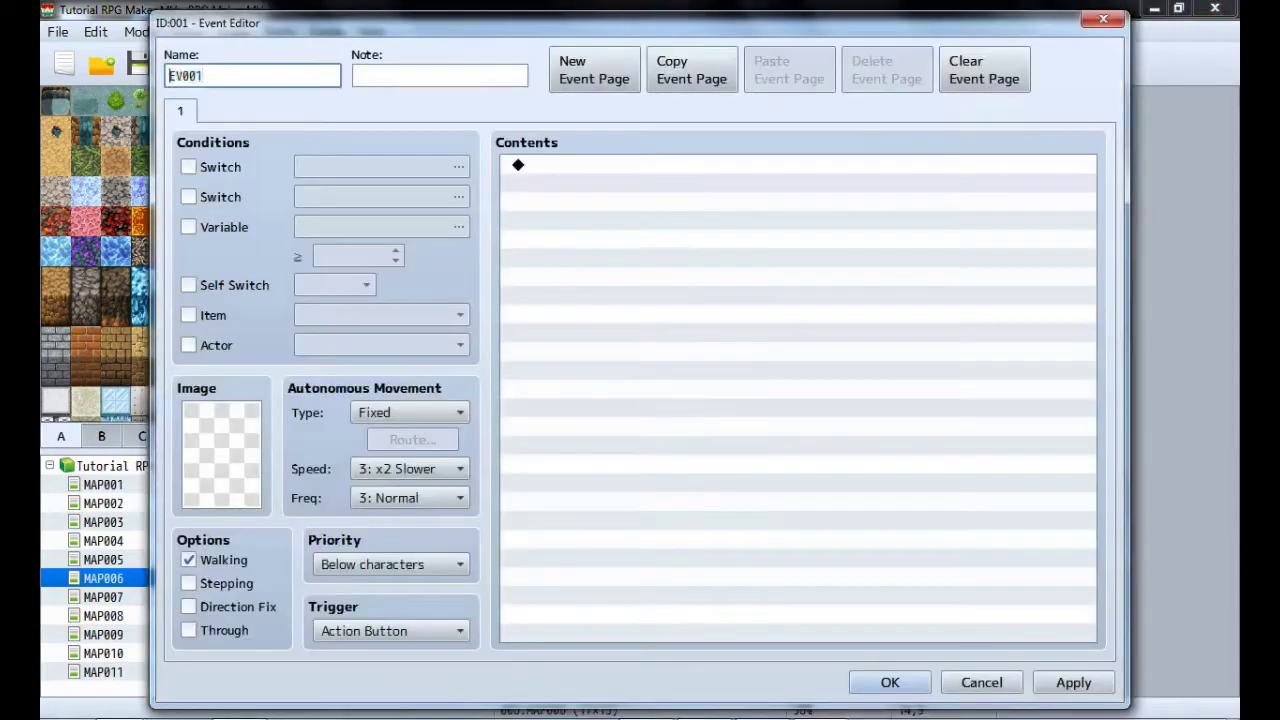
left_click(206, 76)
left_click_drag(204, 76, 176, 76)
key("BackSpace")
type("_QuestKucing")
Set the event's image to the dark-haired character in the second set of the lower row of Actor1.
double_click(222, 455)
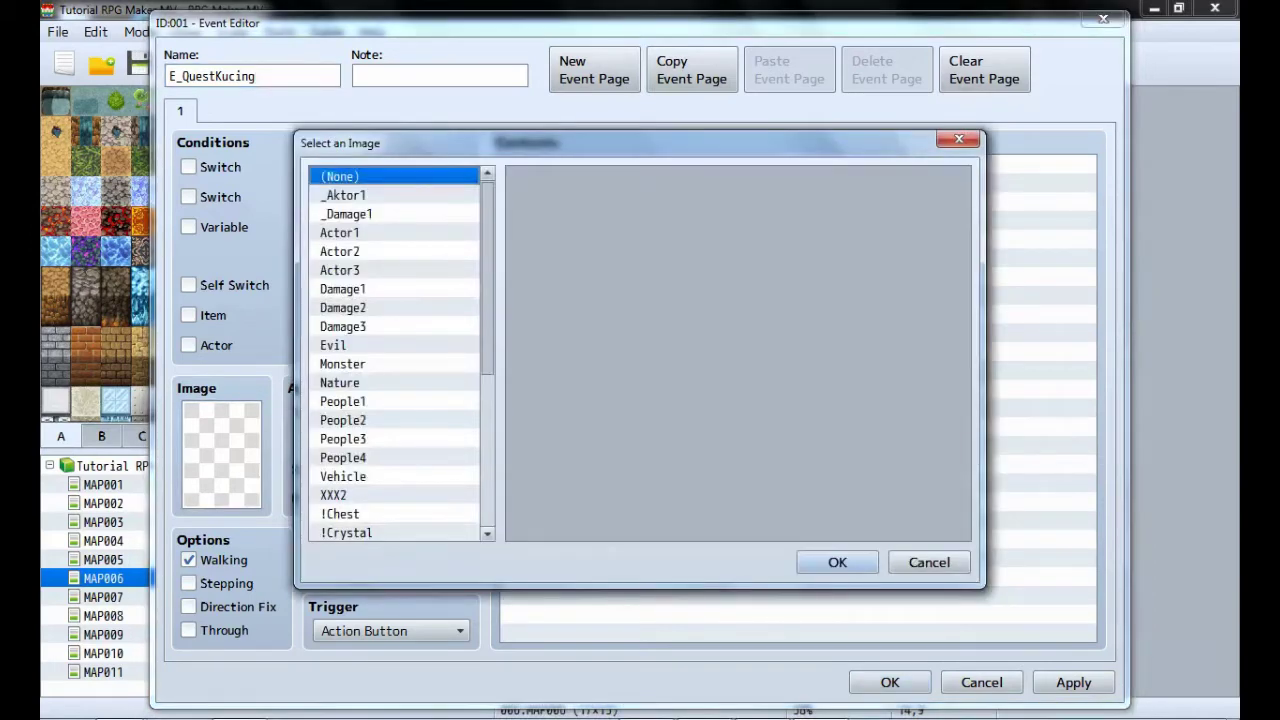
left_click(339, 232)
left_click(339, 251)
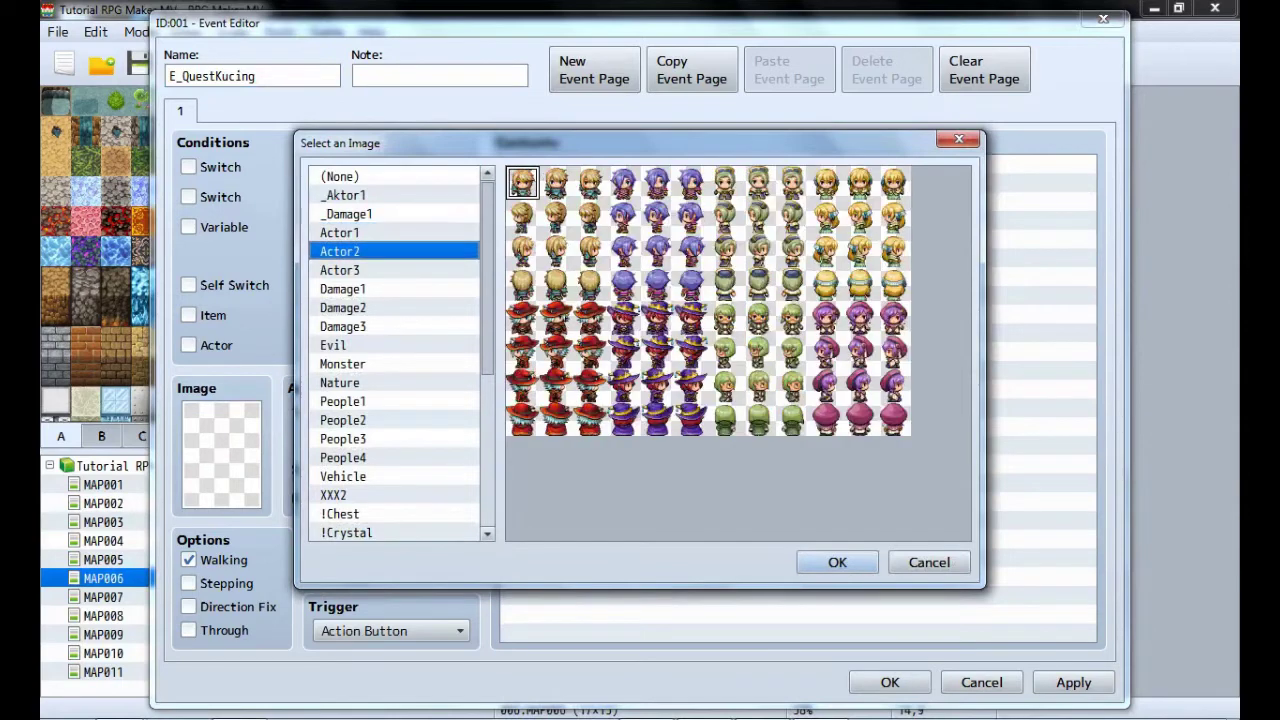
left_click(339, 232)
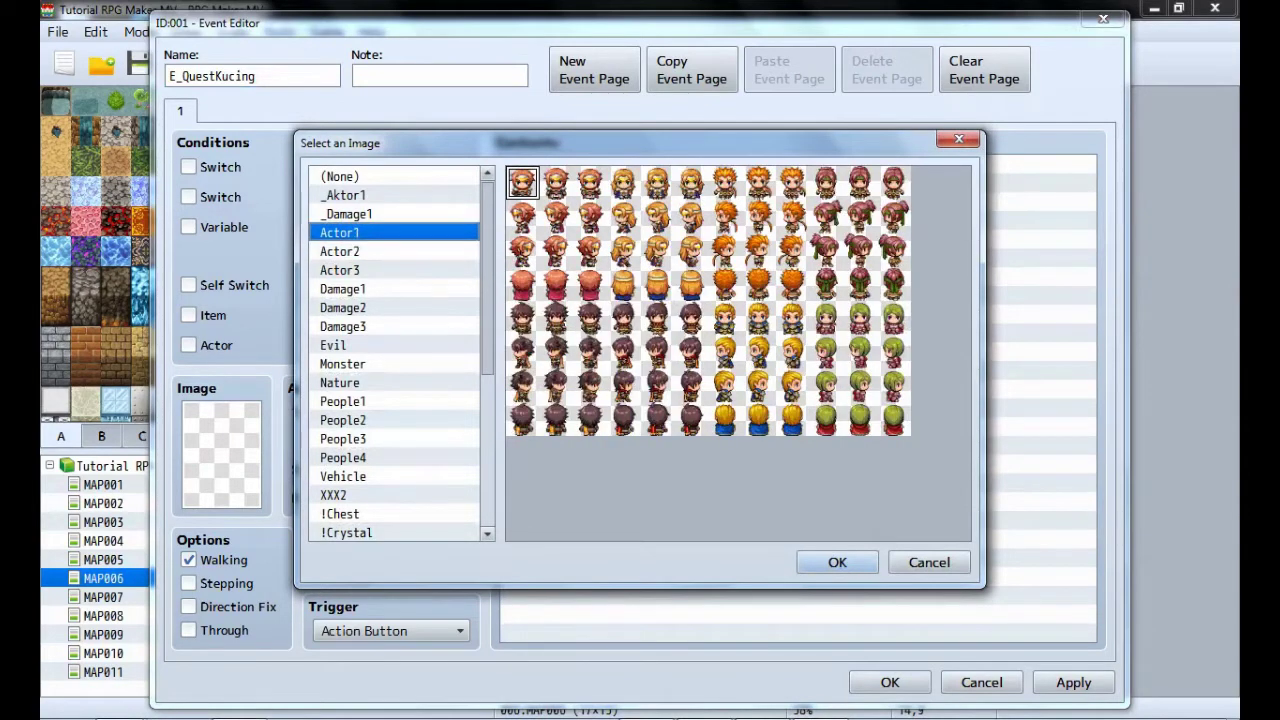
left_click(657, 350)
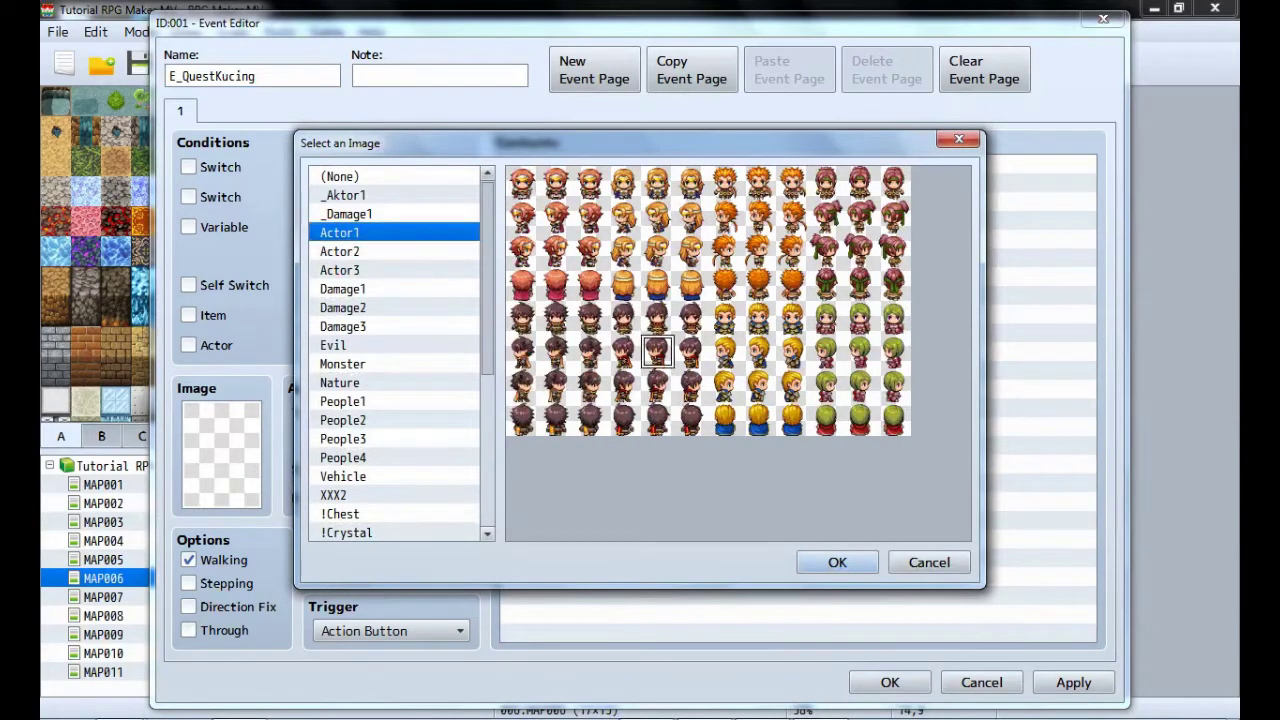
left_click(837, 562)
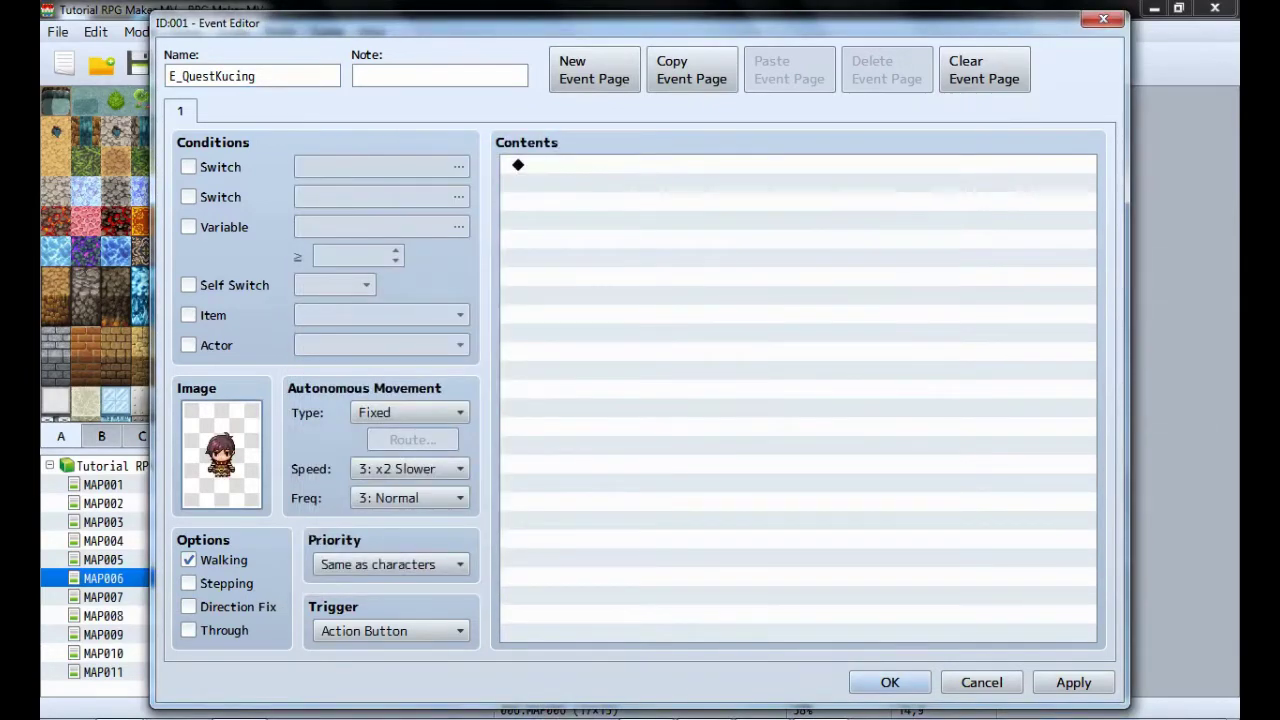
Start a Show Text command in the event contents with the Actor1 face of the dark-haired character in the red scarf.
double_click(650, 165)
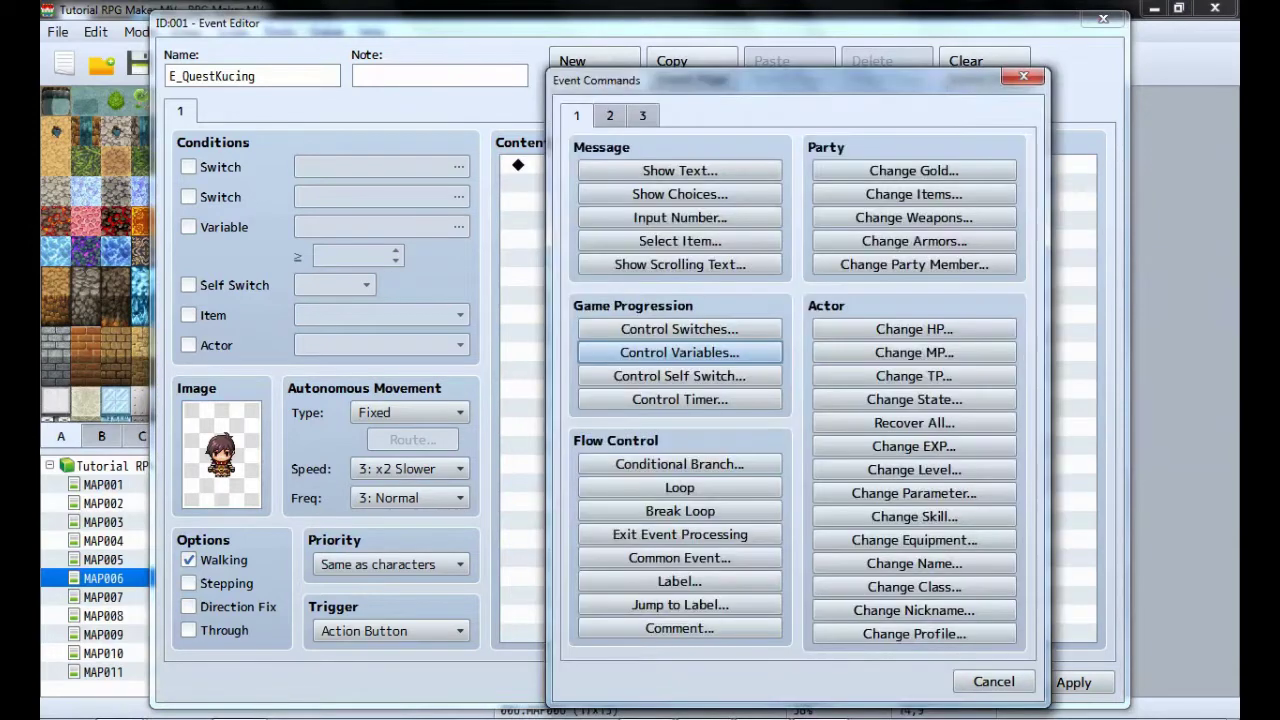
left_click(680, 170)
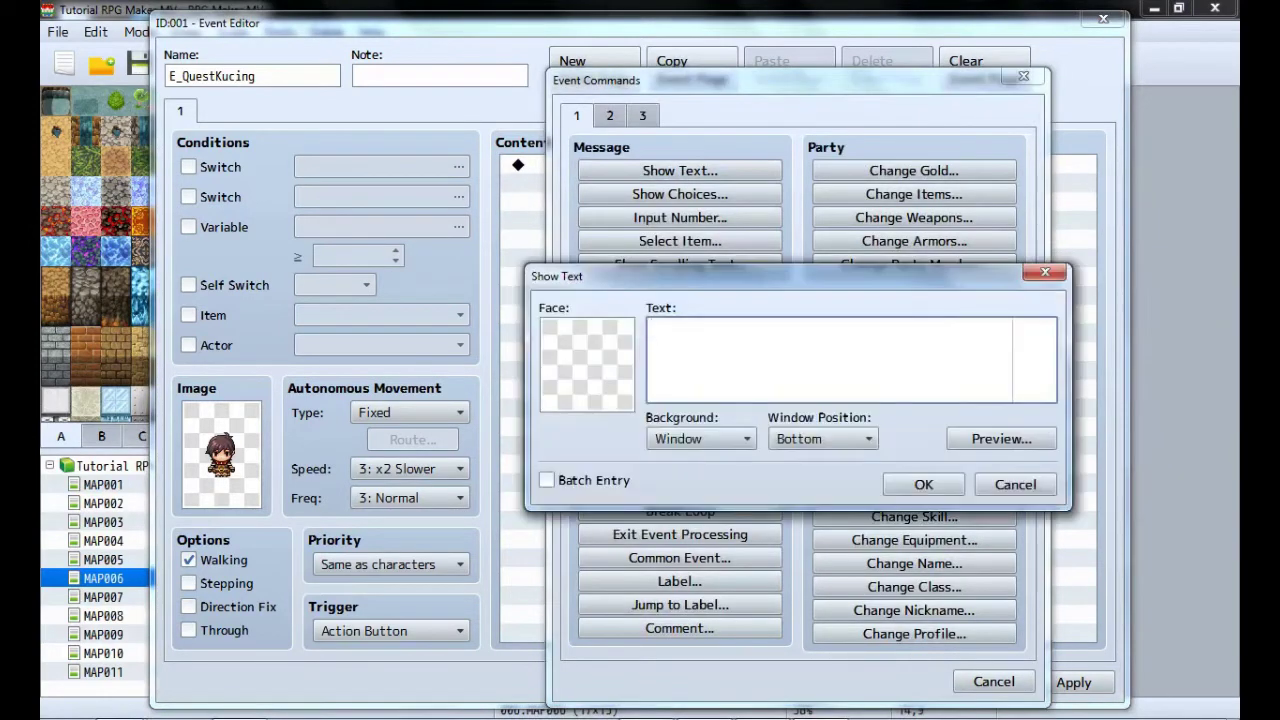
double_click(587, 364)
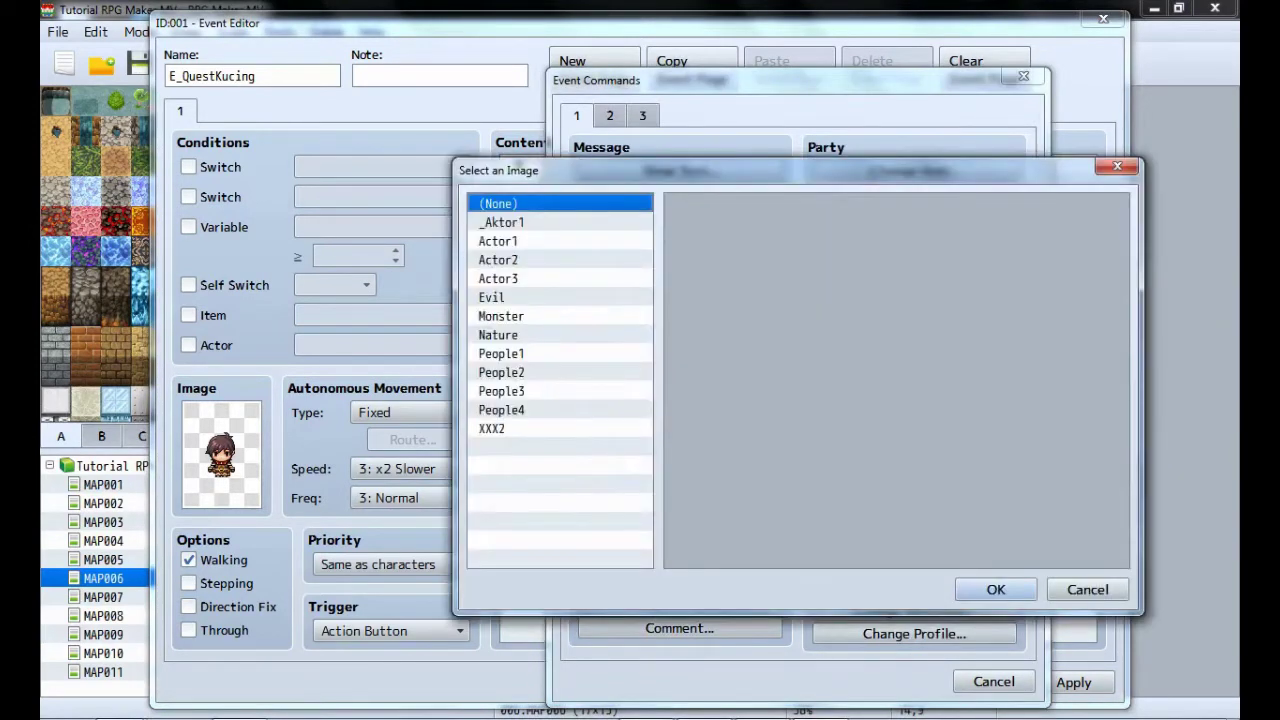
left_click(498, 241)
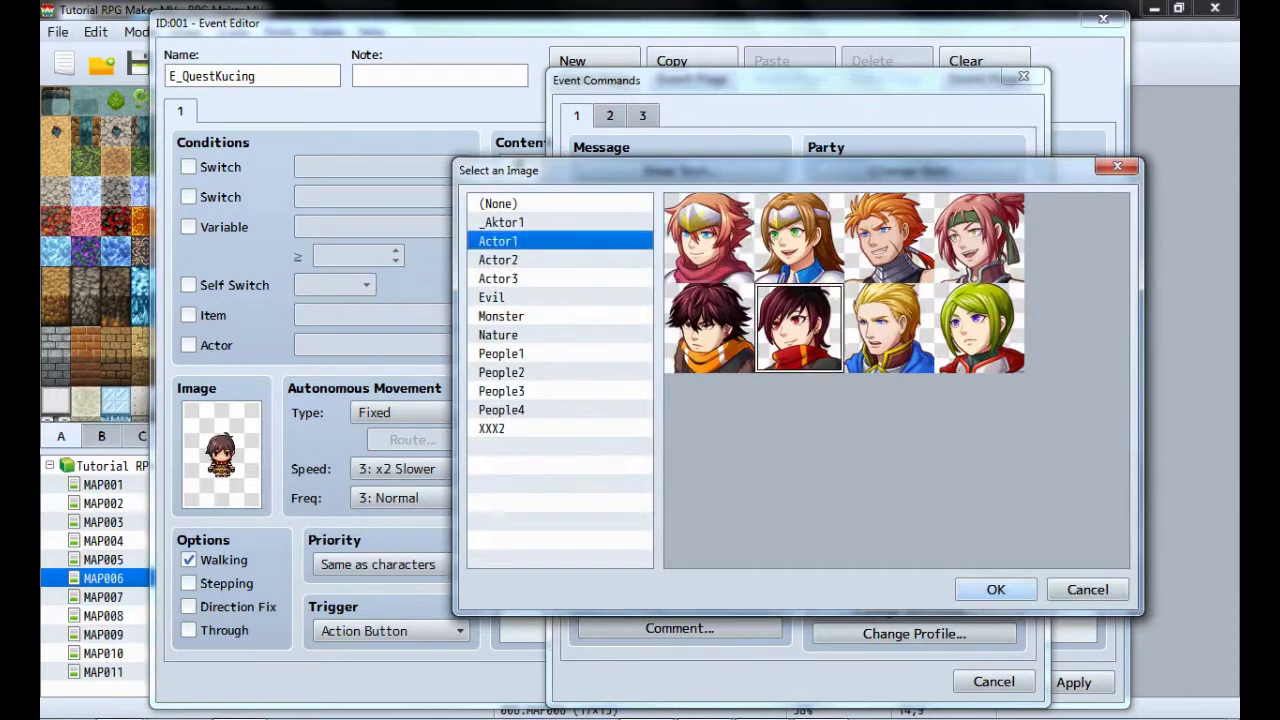
left_click(996, 589)
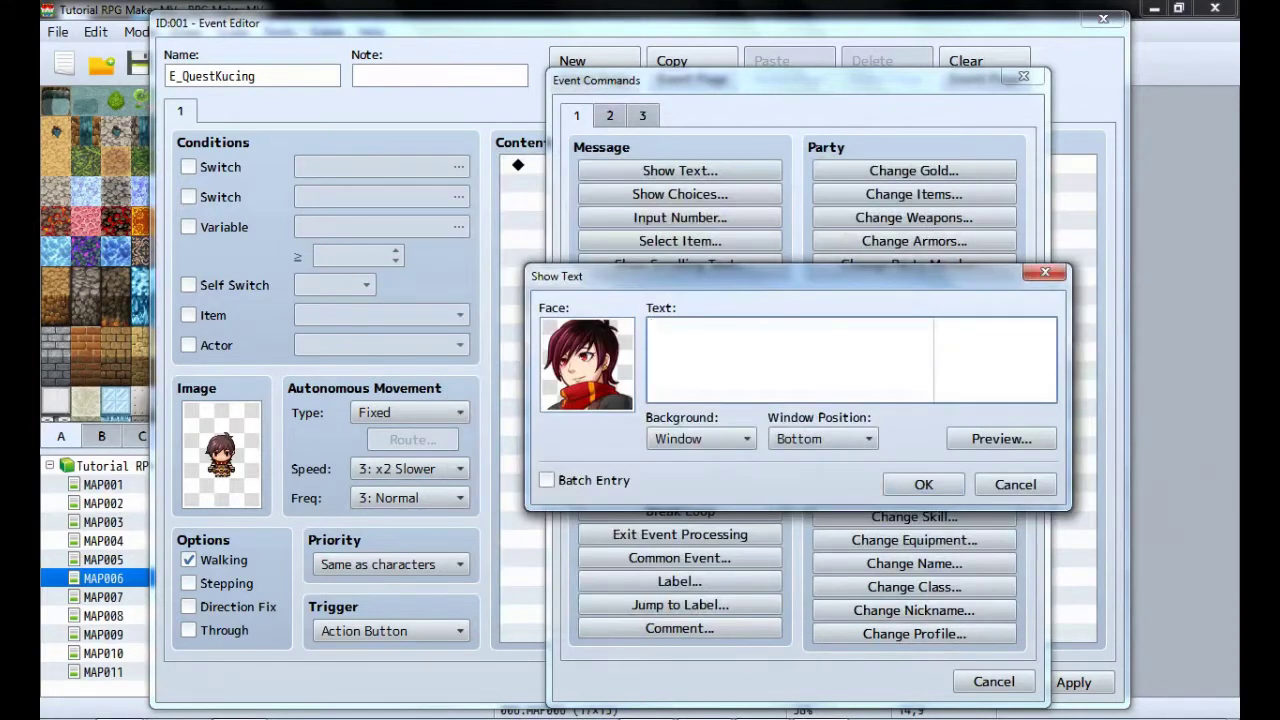
Enter the message "Mau membantu mencari Miau?" and add the text to the event.
type("Mau membantu mencari ku")
key("BackSpace")
key("BackSpace")
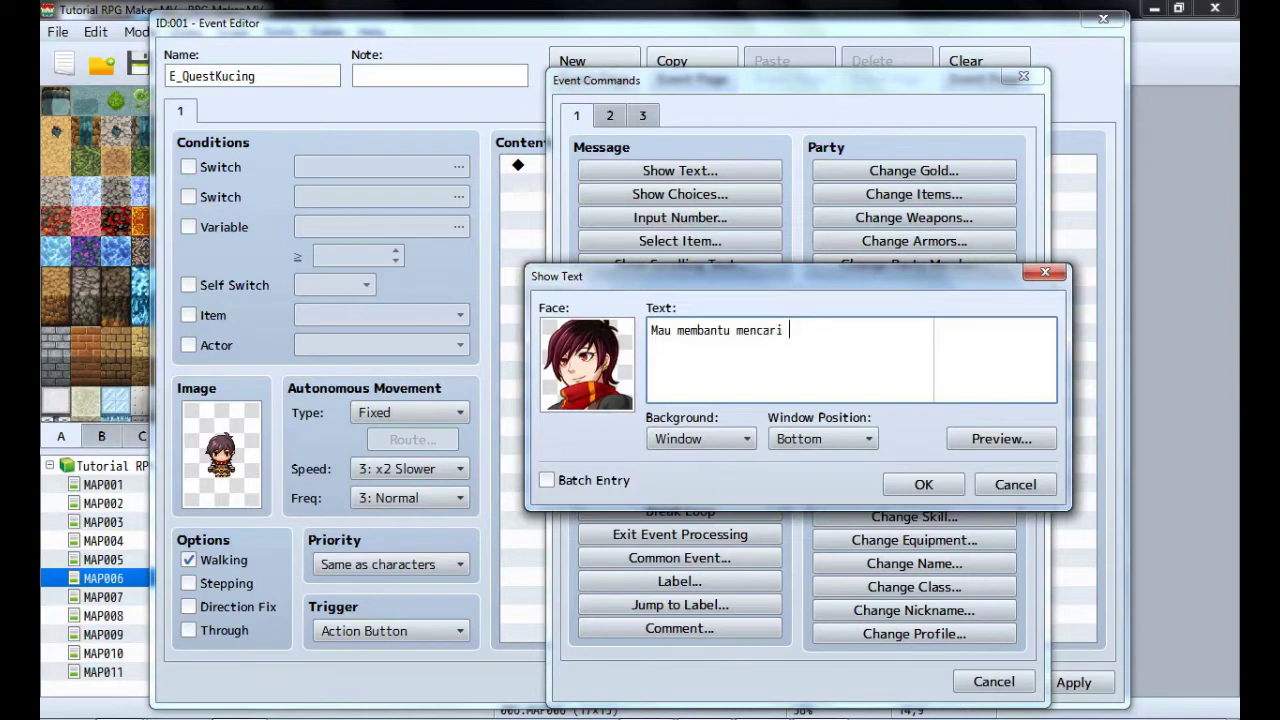
type("Miau?")
left_click(923, 482)
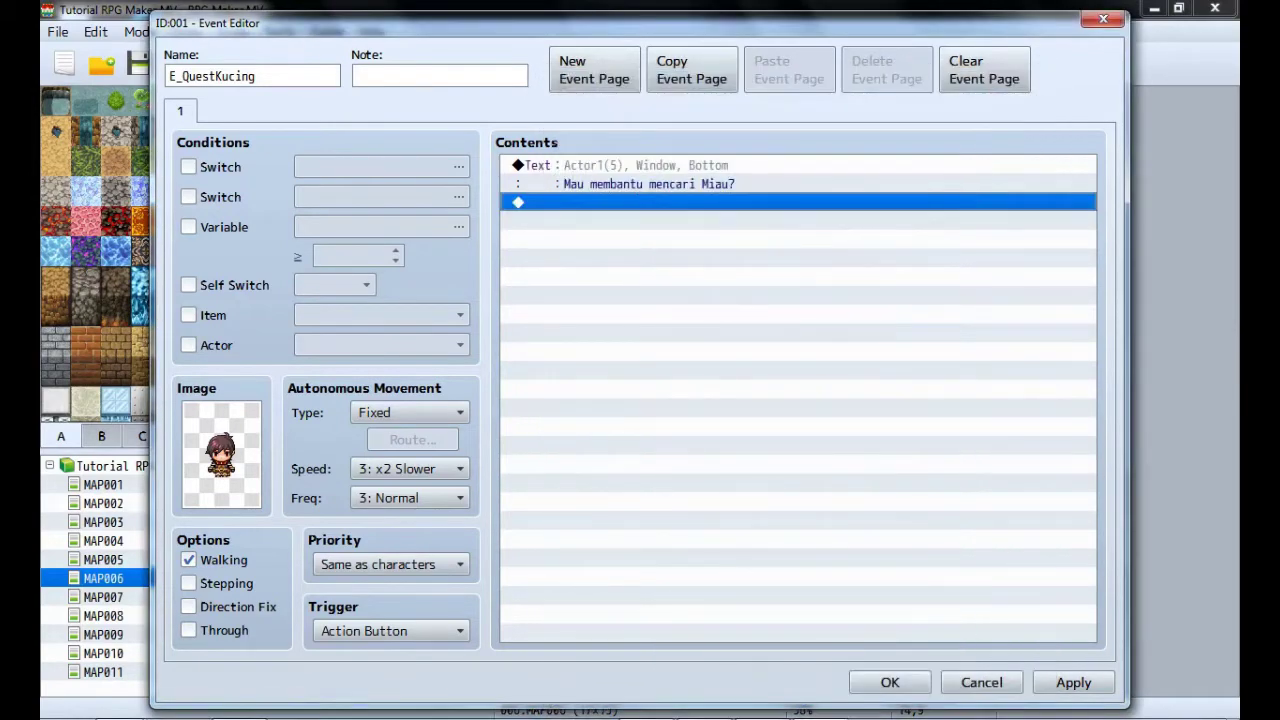
Add a Show Choices command after the message with the choices "Ya" and "Tidak".
left_click(650, 184)
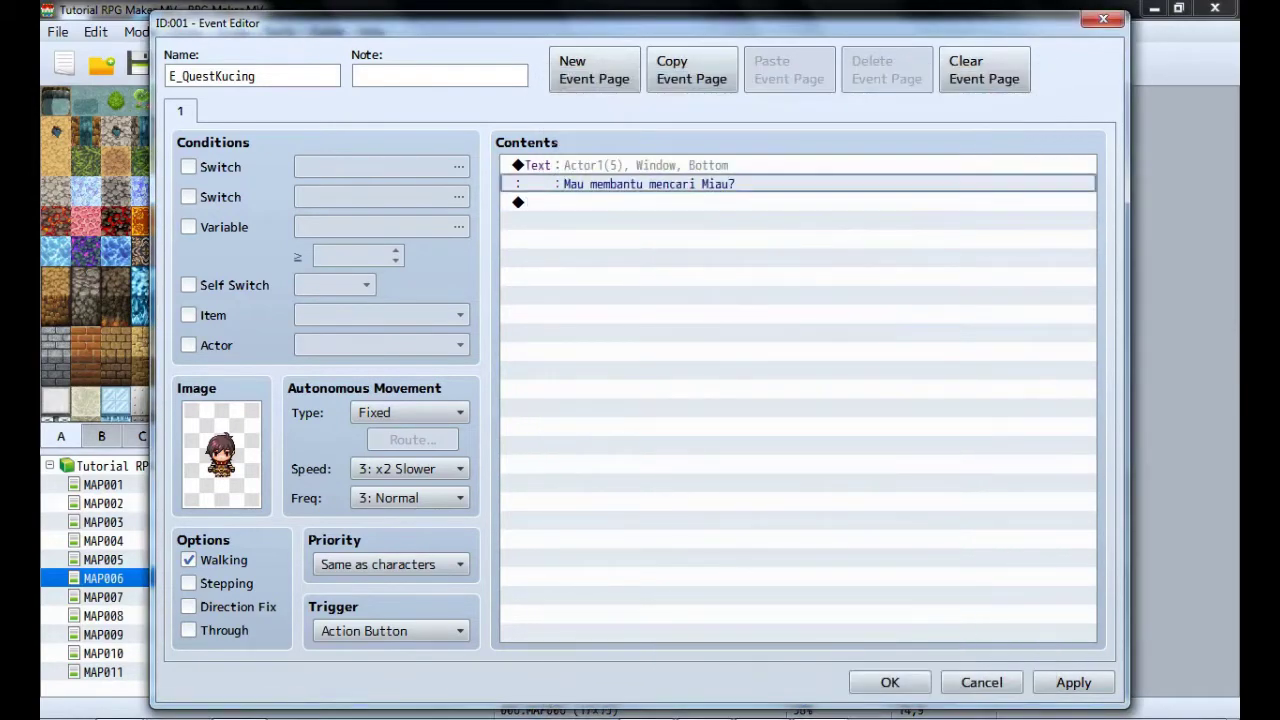
left_click(650, 165)
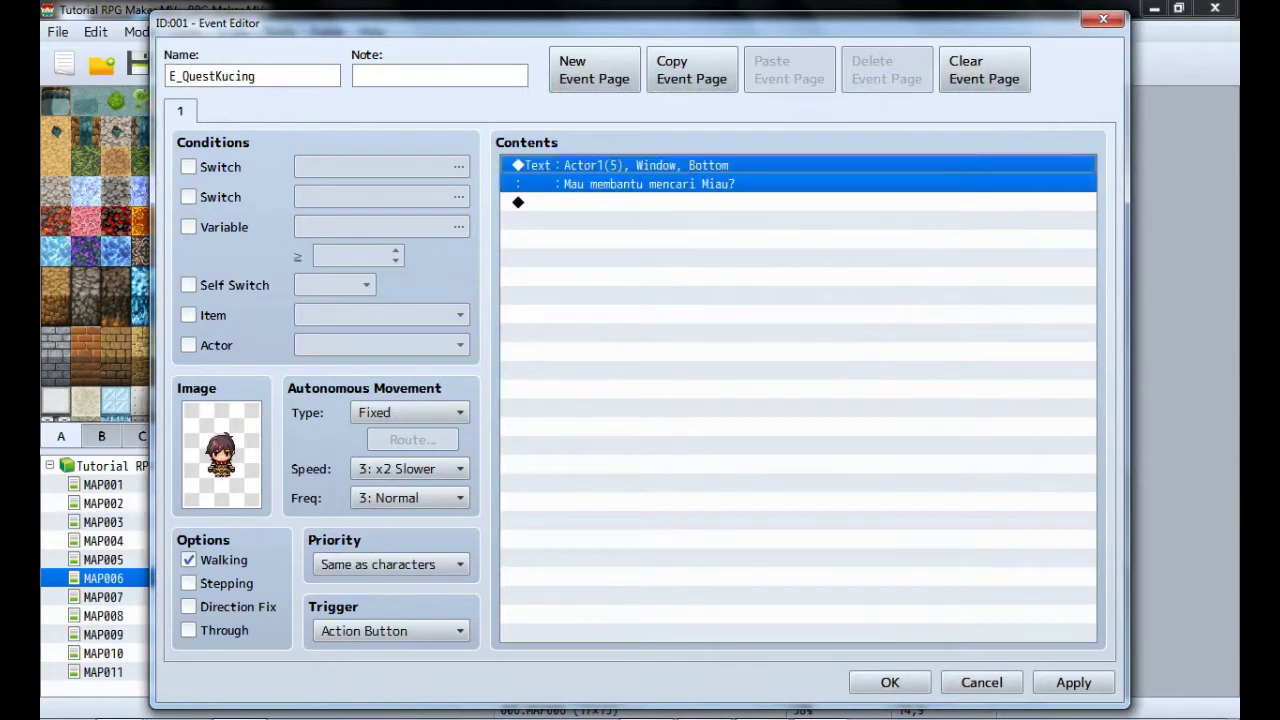
left_click(650, 202)
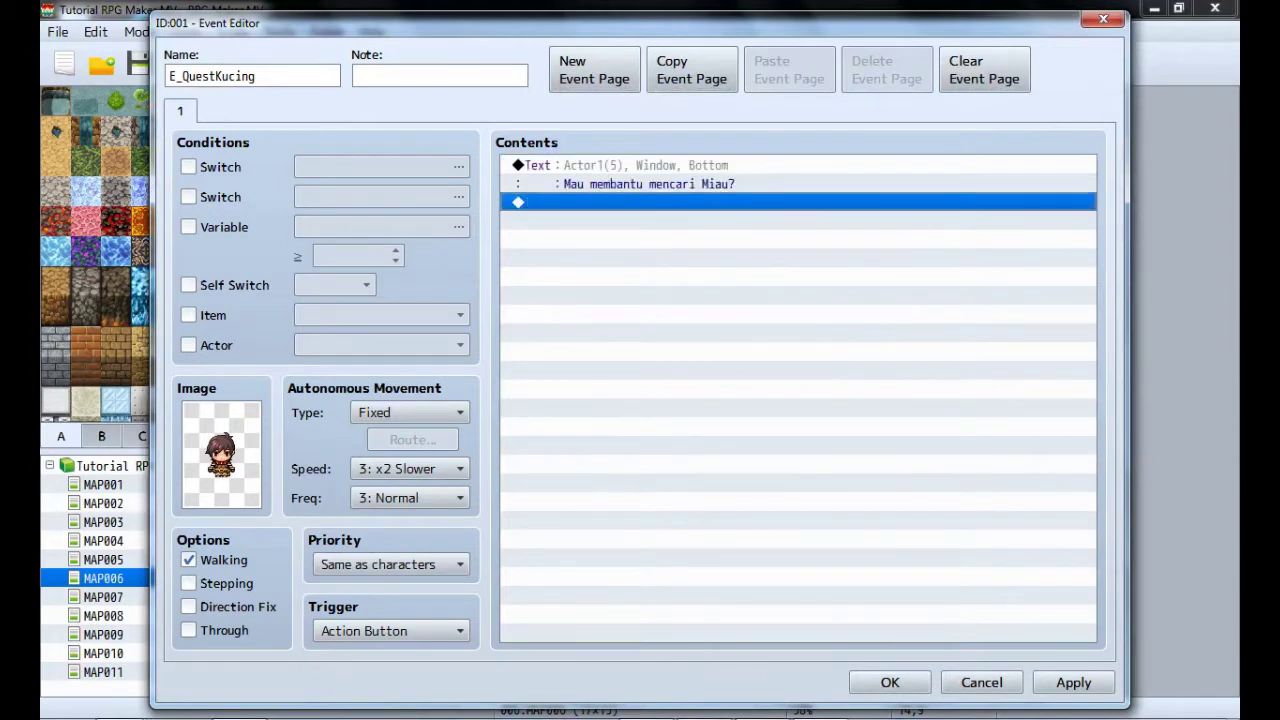
double_click(650, 202)
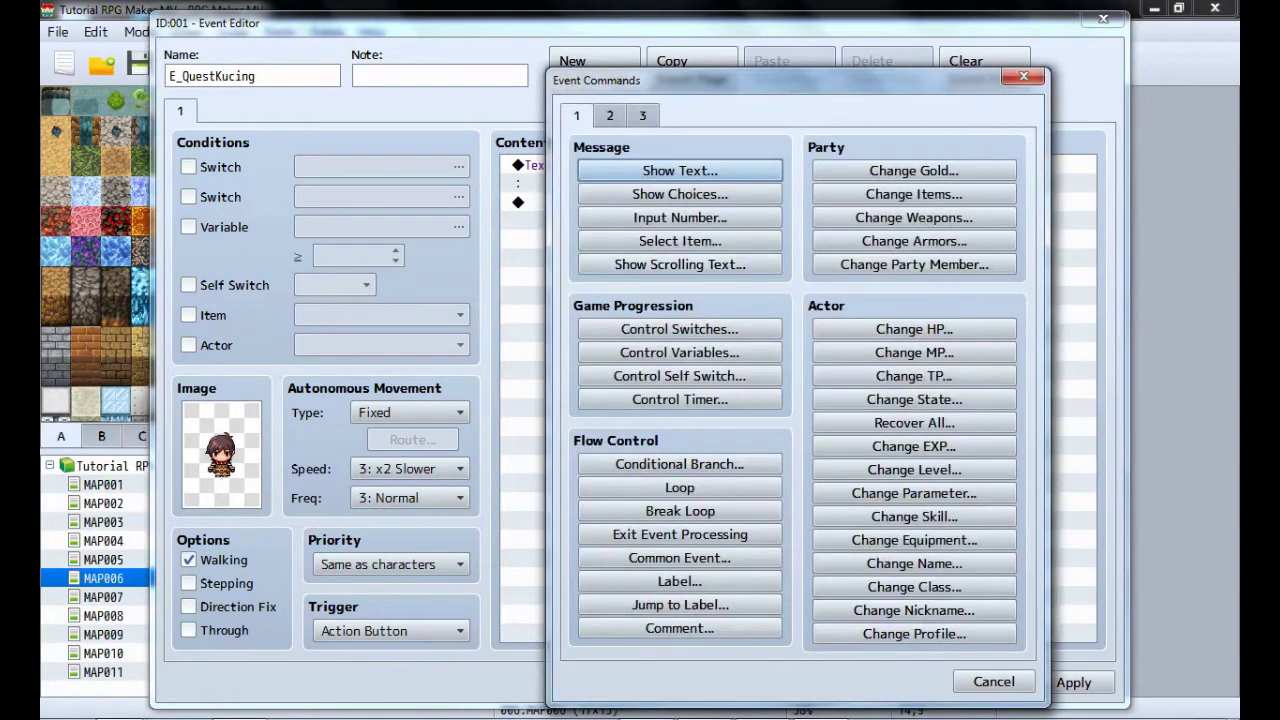
left_click(610, 116)
left_click(577, 116)
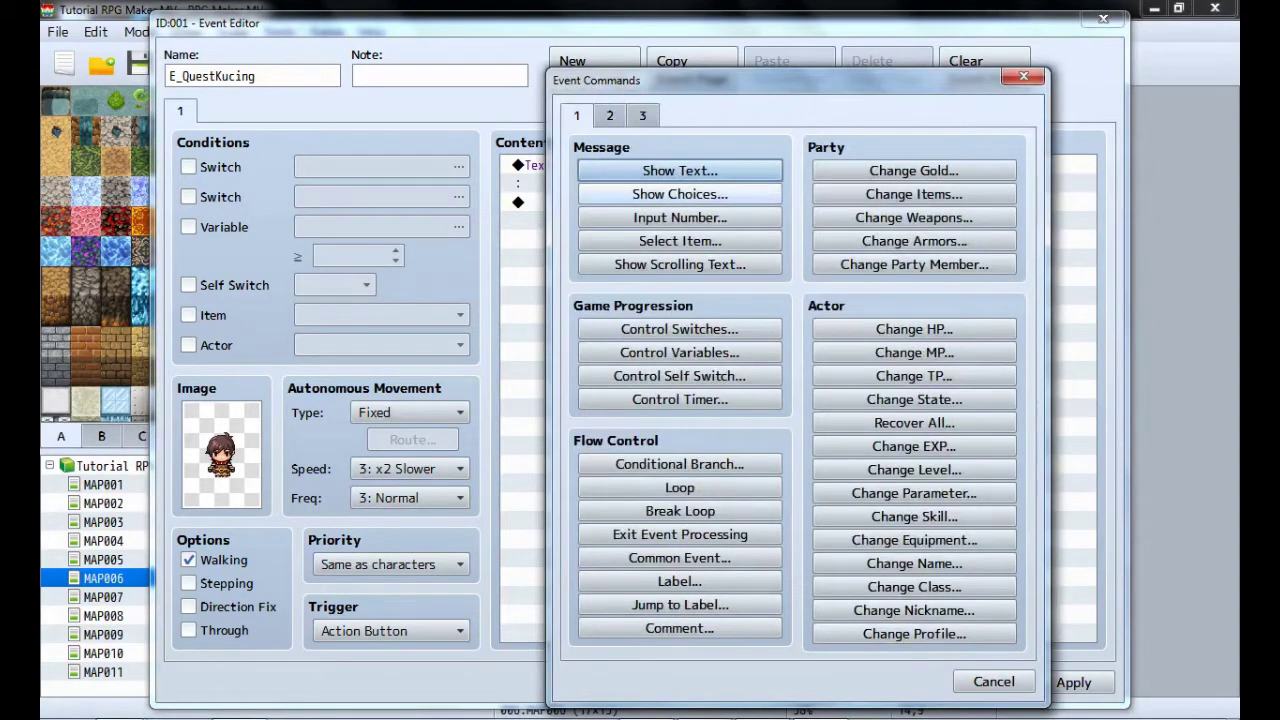
left_click(680, 194)
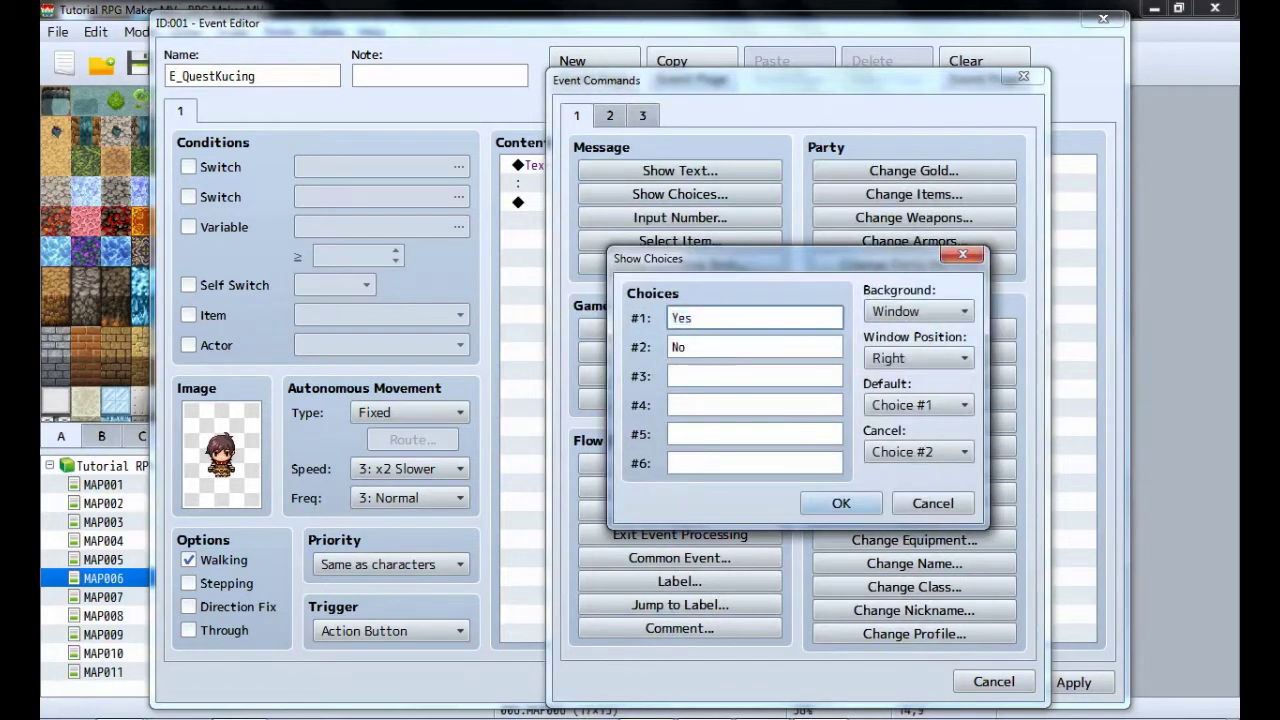
type("Ya")
left_click(674, 347)
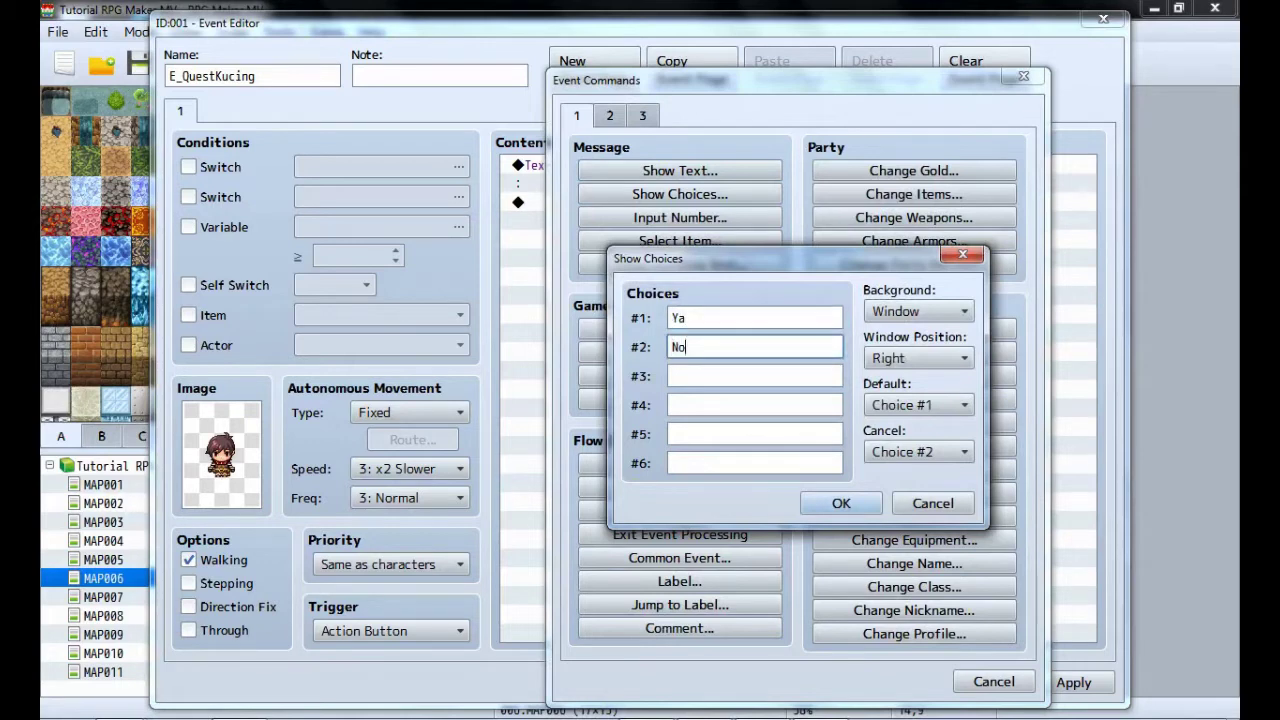
left_click_drag(687, 347, 671, 347)
type("Tidak")
left_click(841, 503)
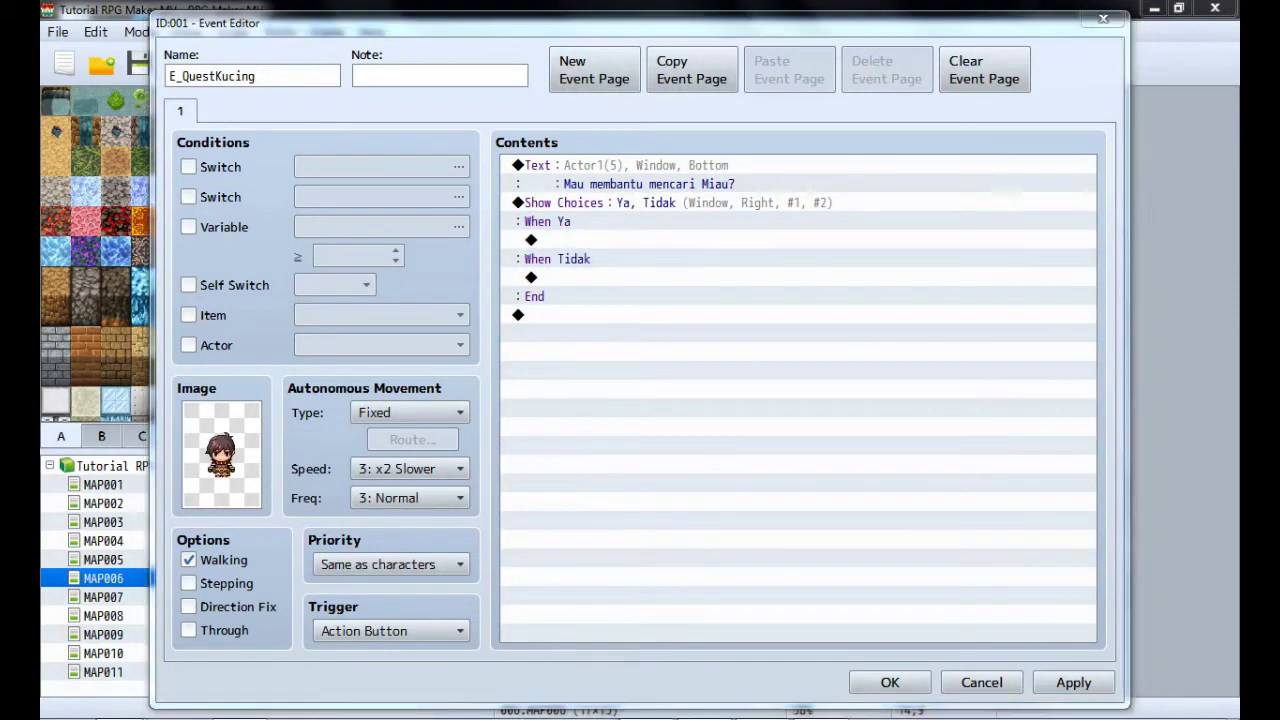
Start a Control Variables command in the Ya branch, naming variable 0019 QuestMiau and choosing it as the target.
key("Return")
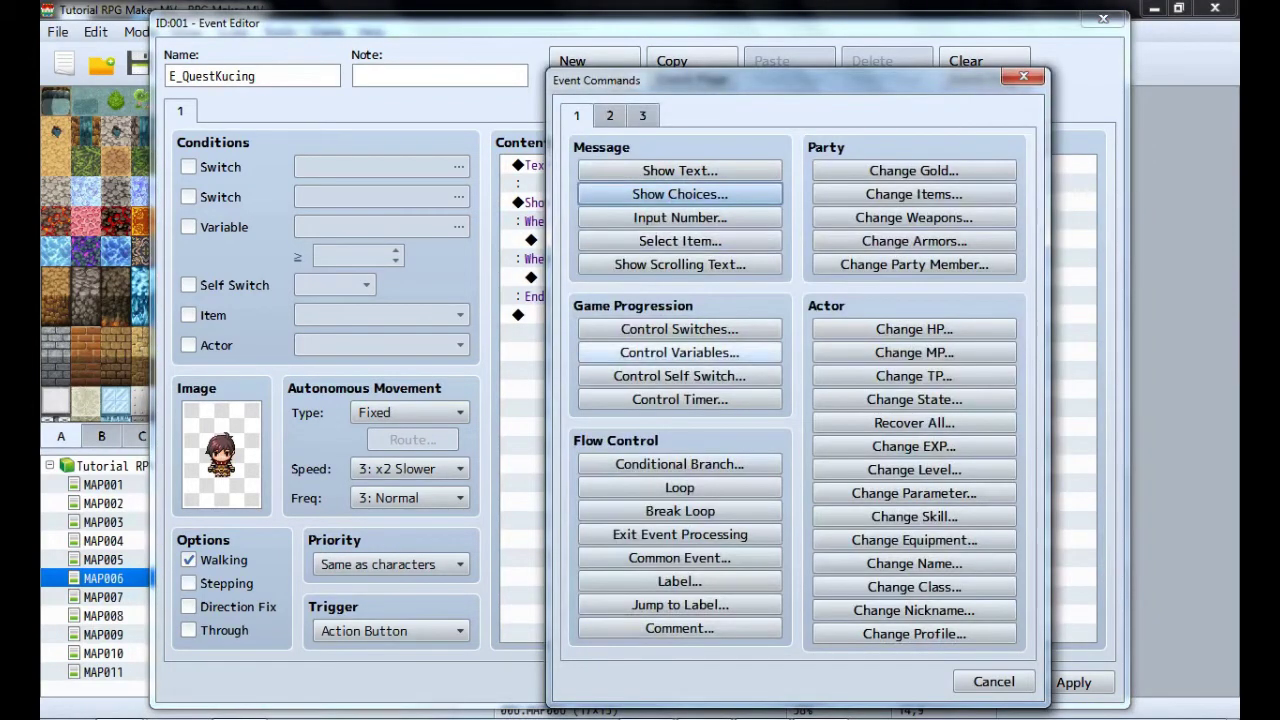
left_click(680, 352)
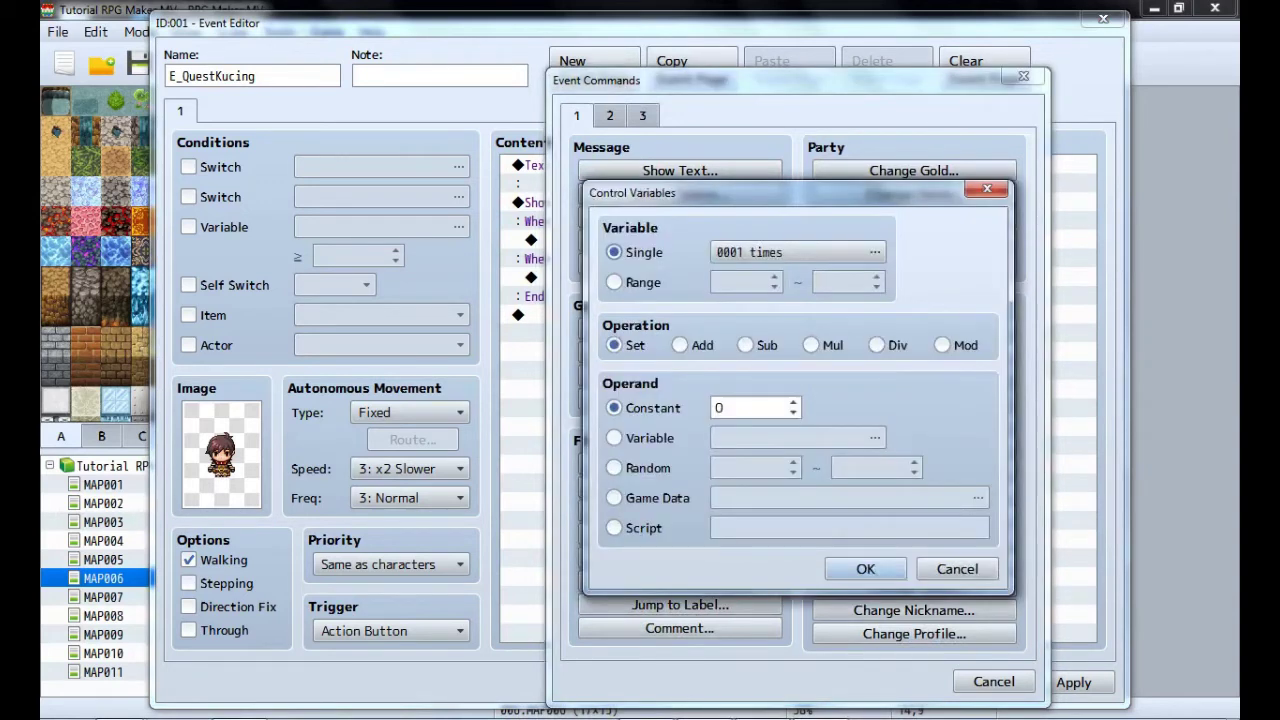
left_click(797, 252)
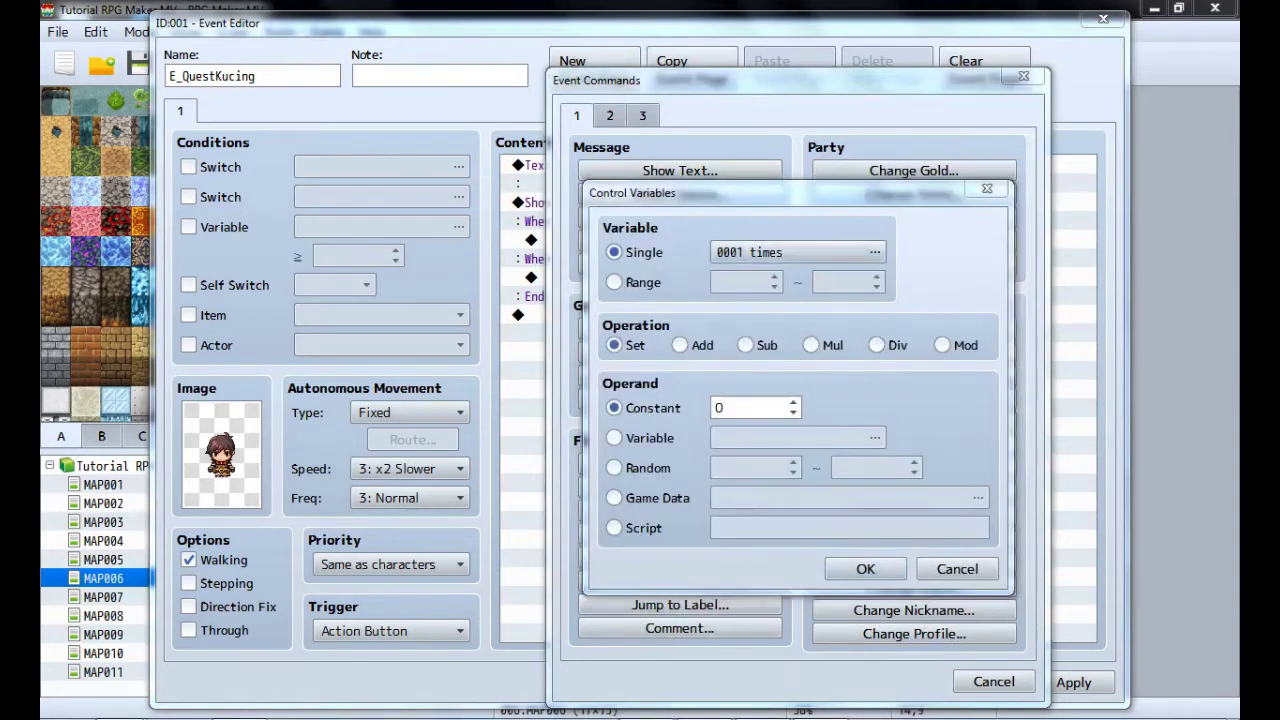
left_click(878, 186)
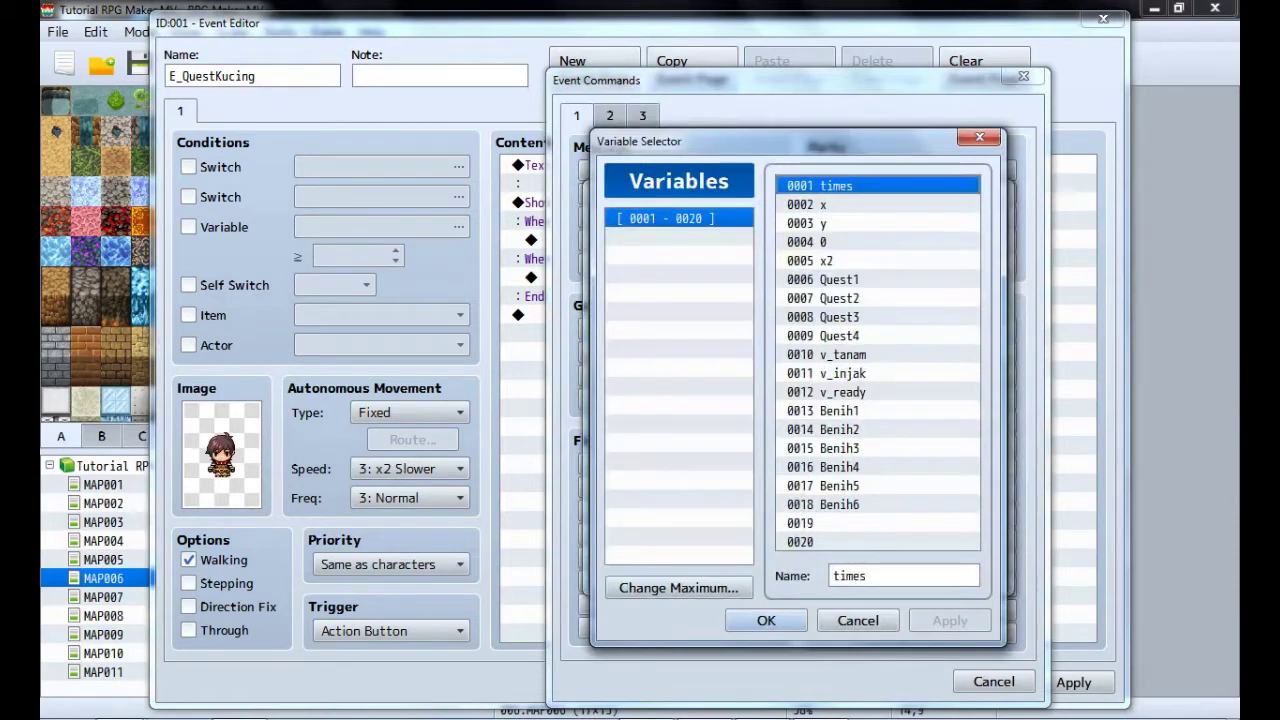
left_click(878, 505)
left_click(878, 186)
left_click(878, 505)
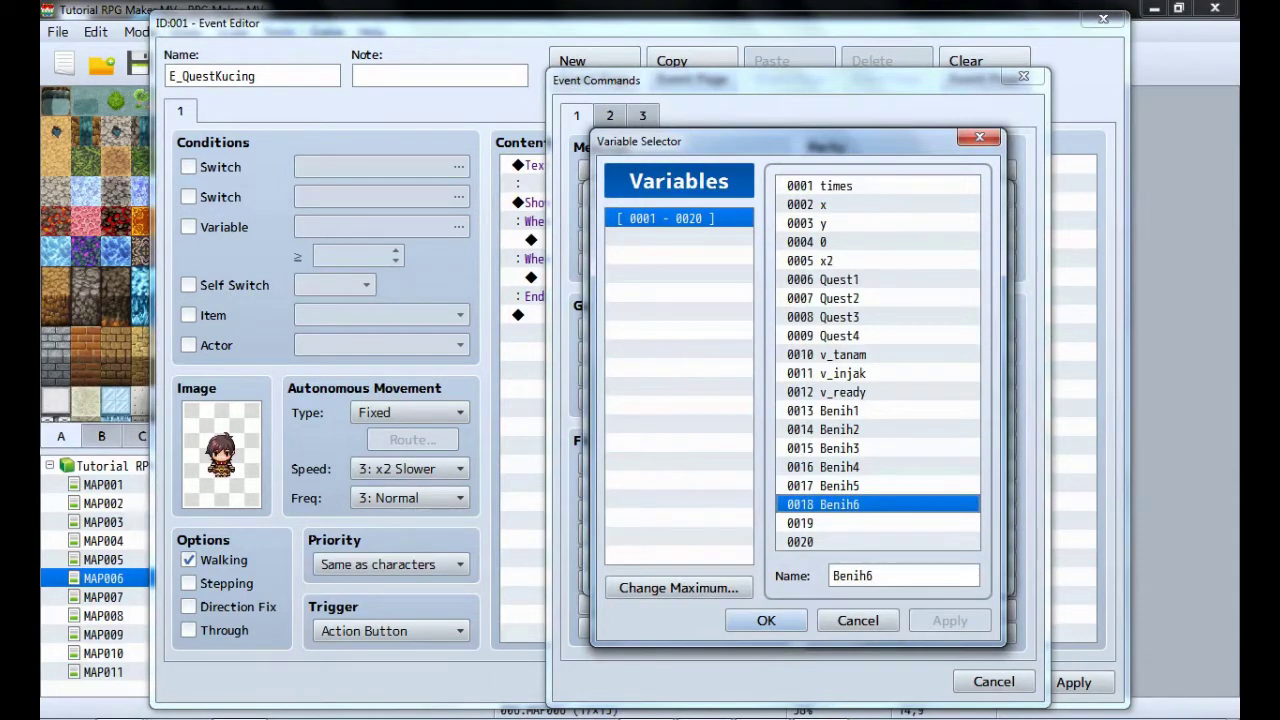
left_click(878, 523)
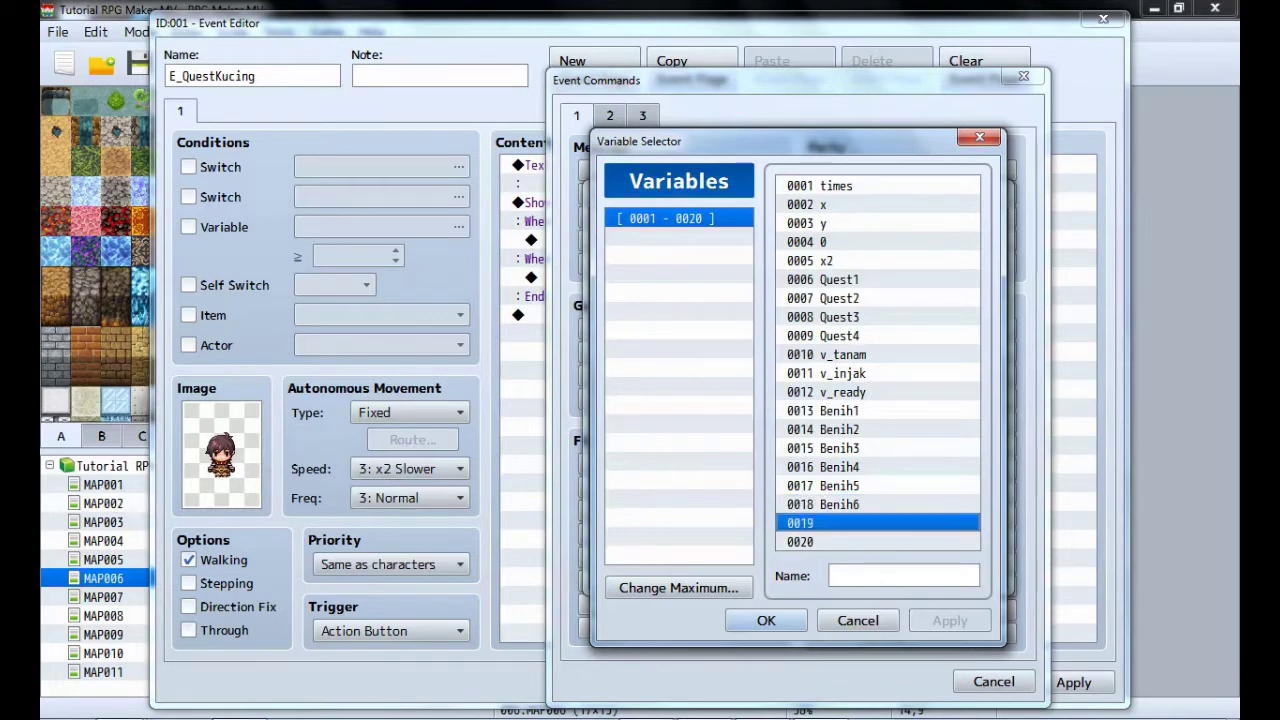
left_click(904, 576)
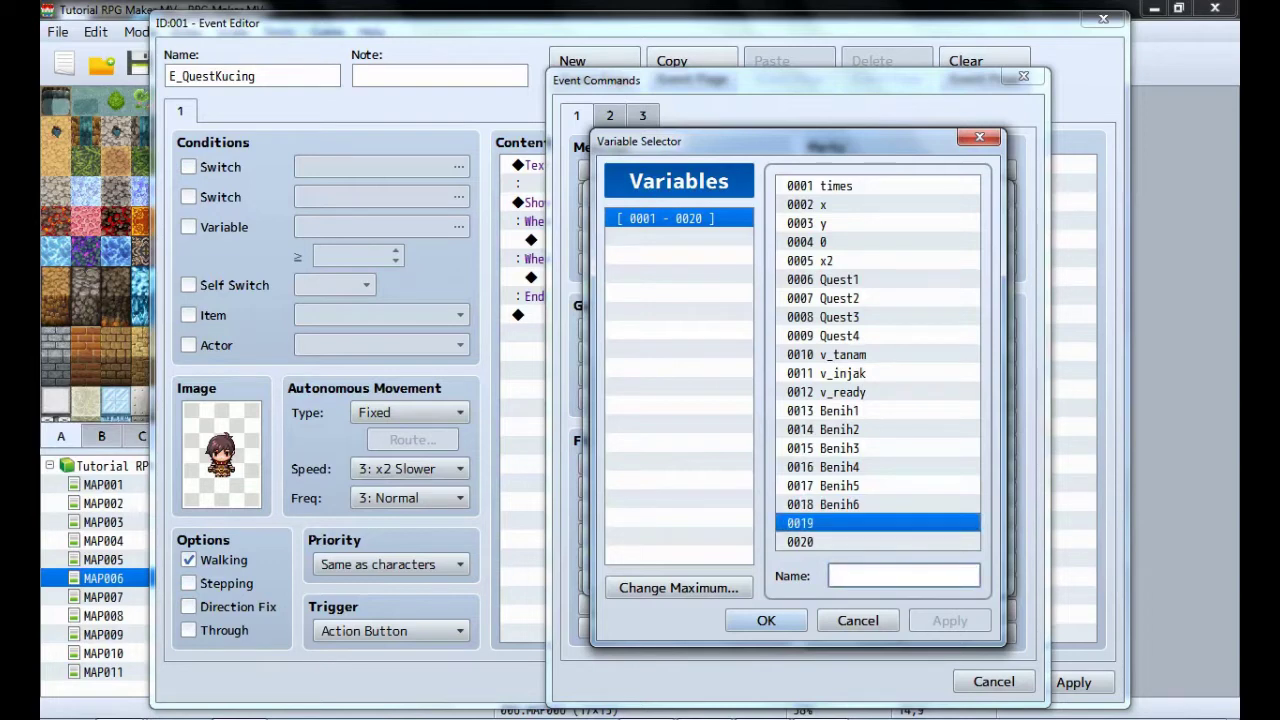
type("Ques")
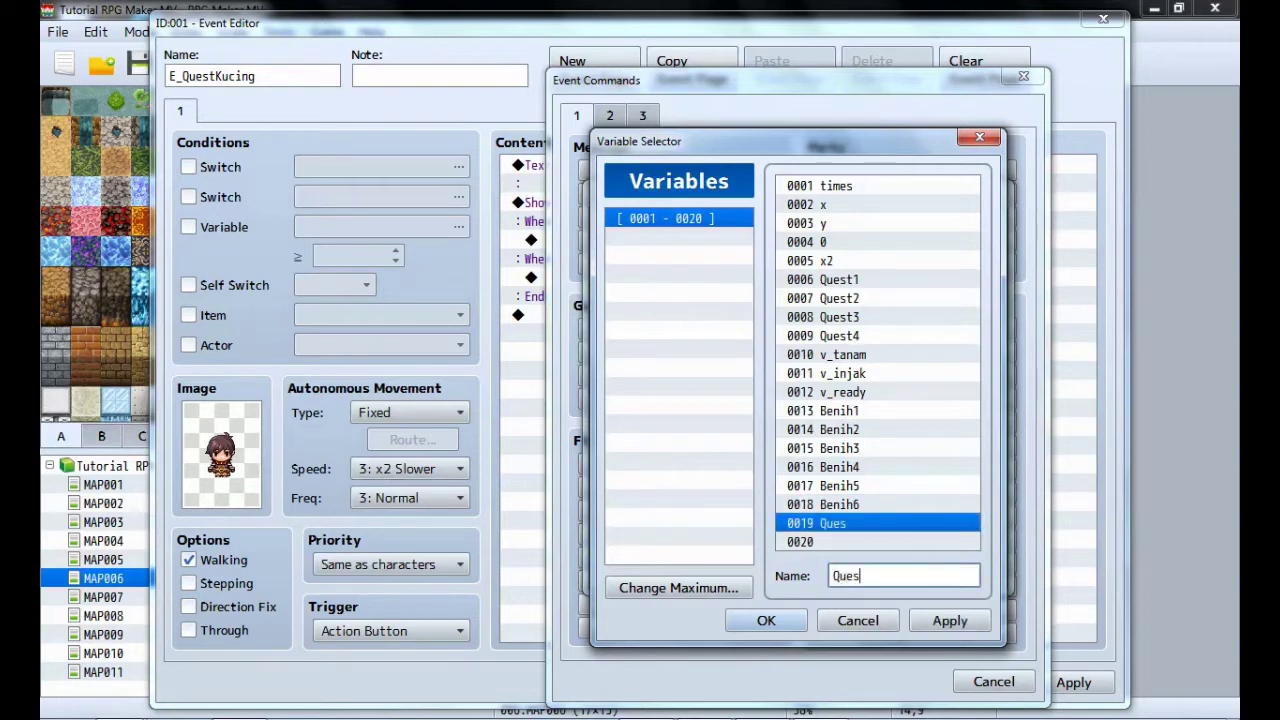
type("tMiau")
left_click(949, 621)
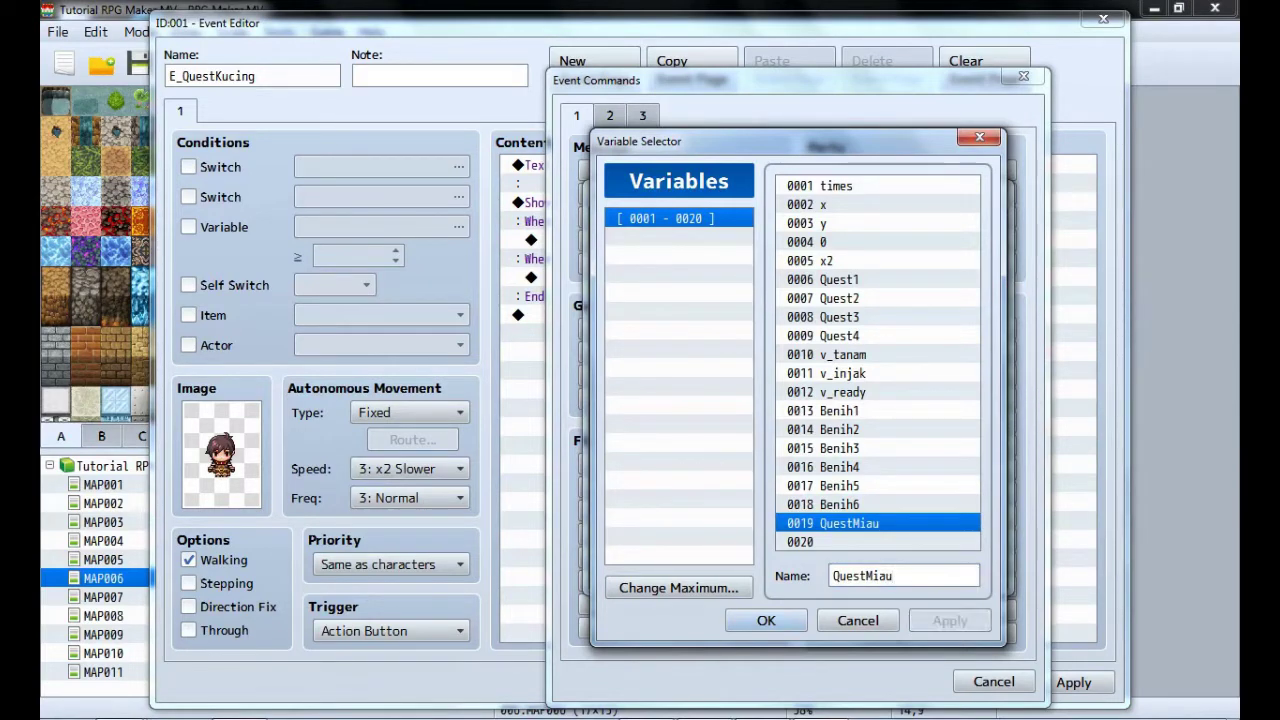
left_click(766, 620)
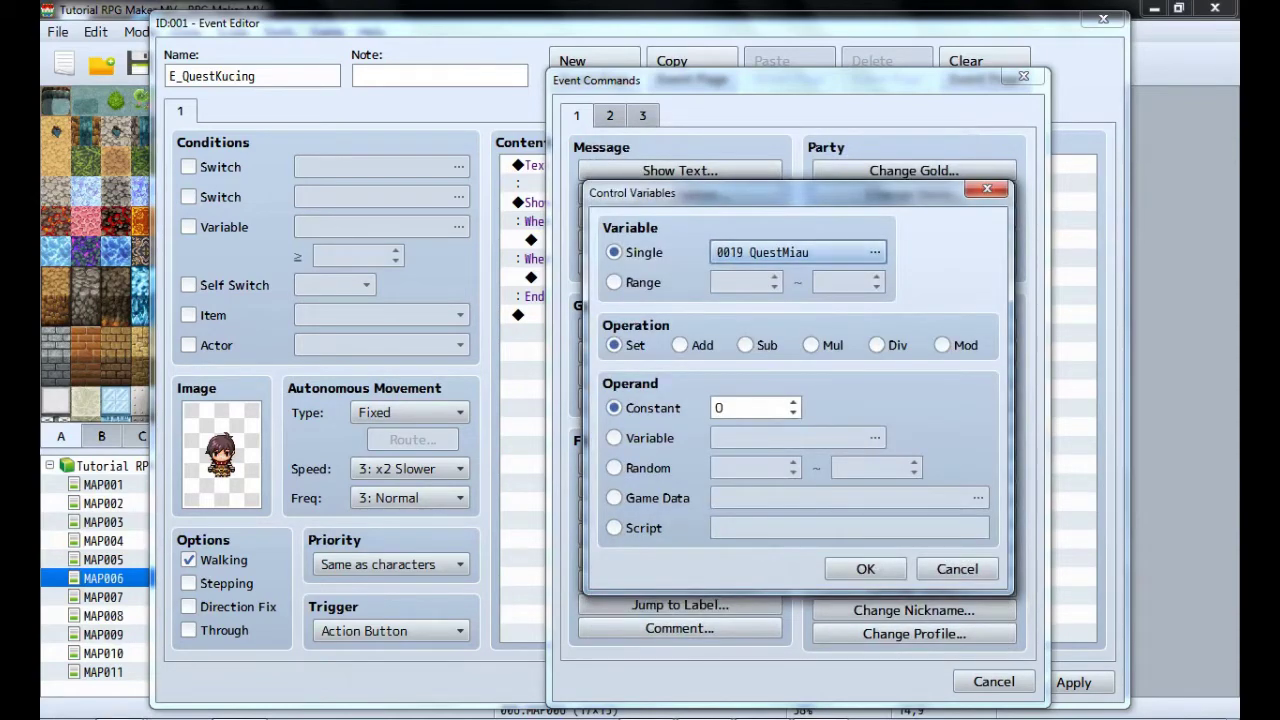
Set the QuestMiau variable to the constant 1 and add the command to the Ya branch.
left_click(738, 408)
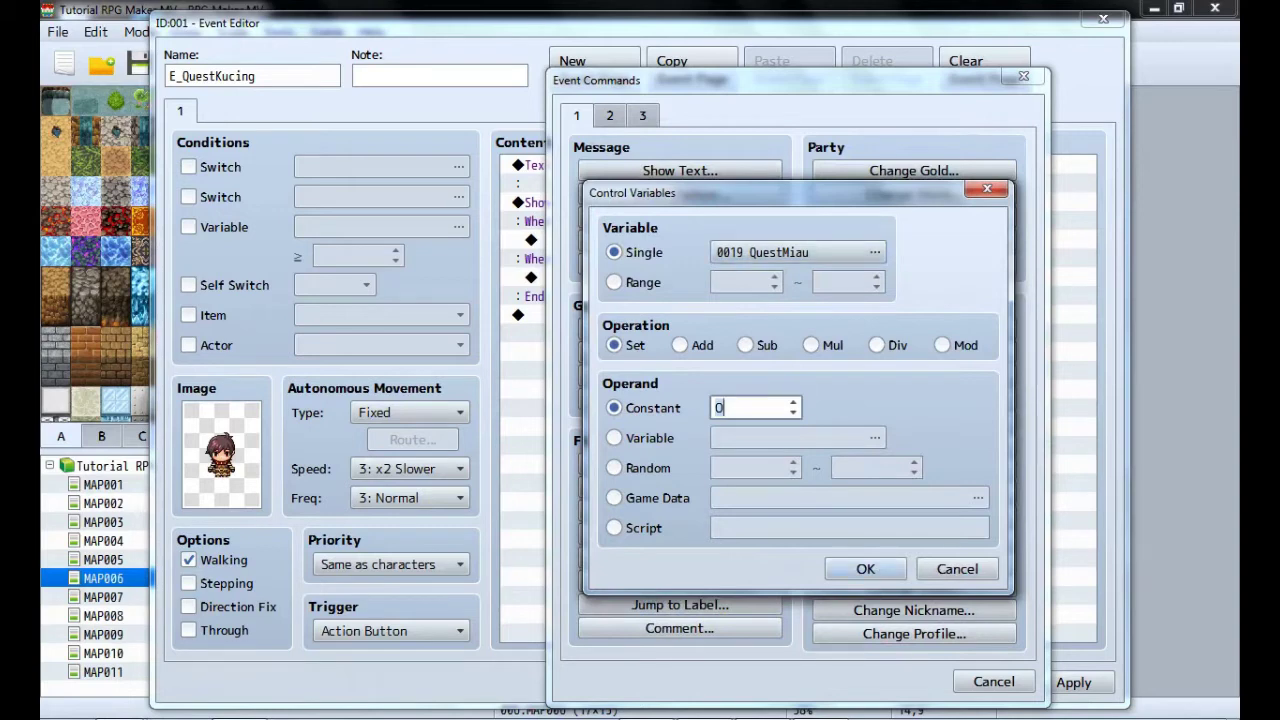
type("1")
key("Return")
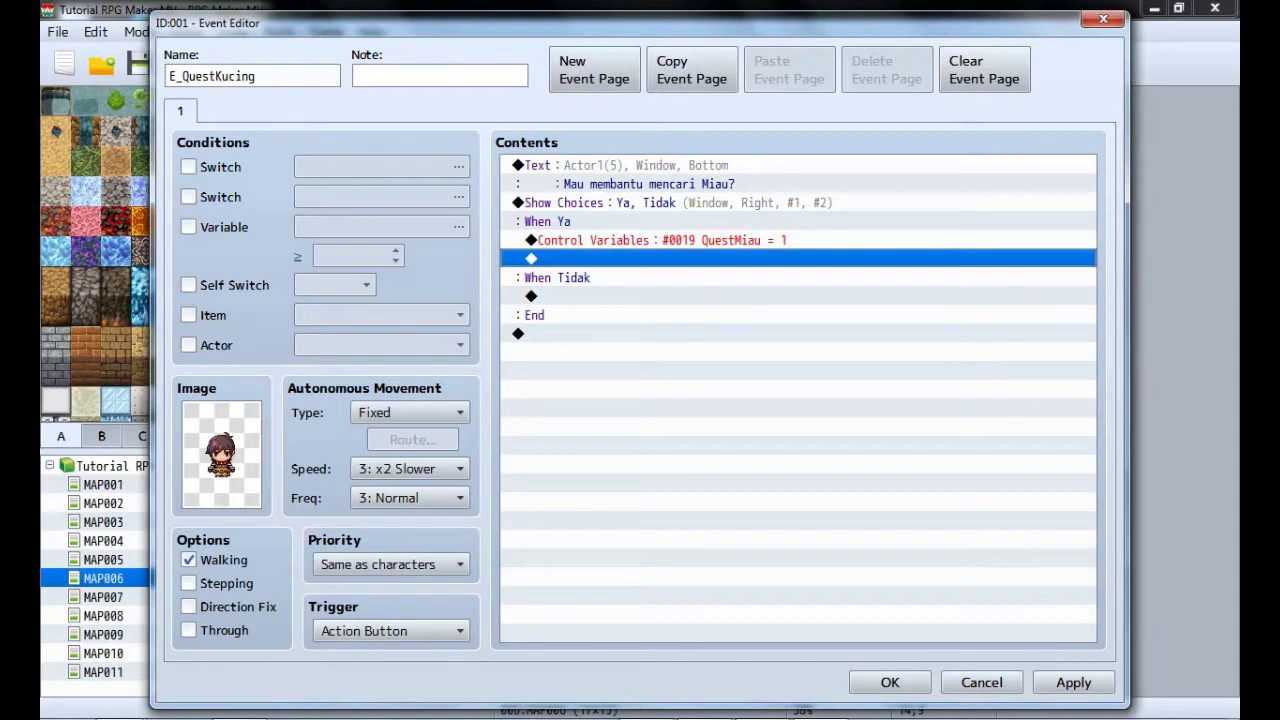
Apply the changes to the E_QuestKucing event and close its editor.
left_click(662, 240)
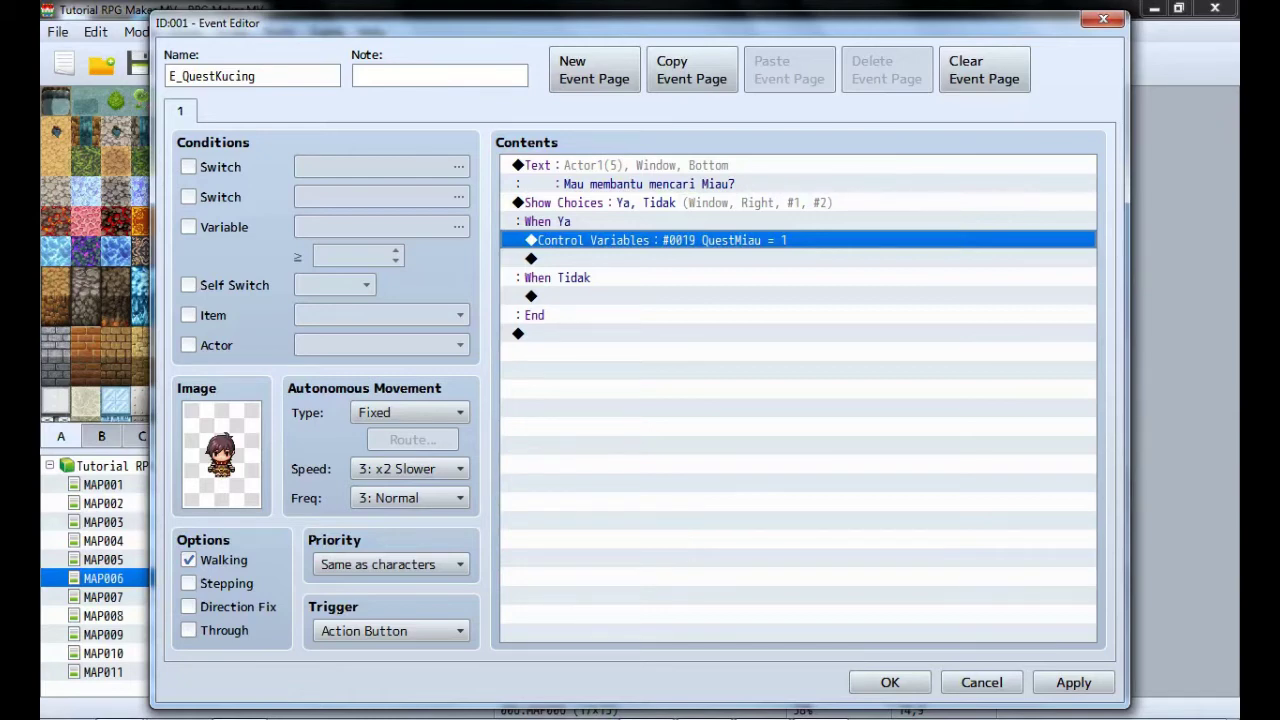
left_click(620, 296)
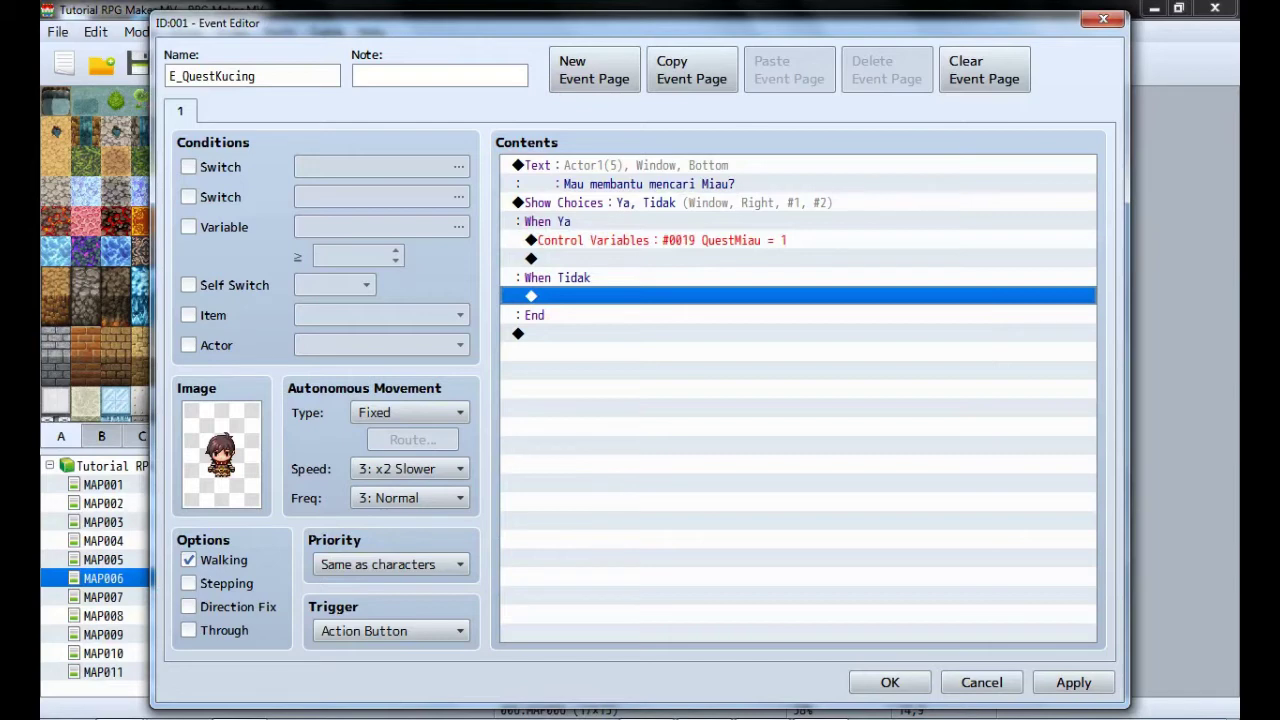
left_click(620, 240)
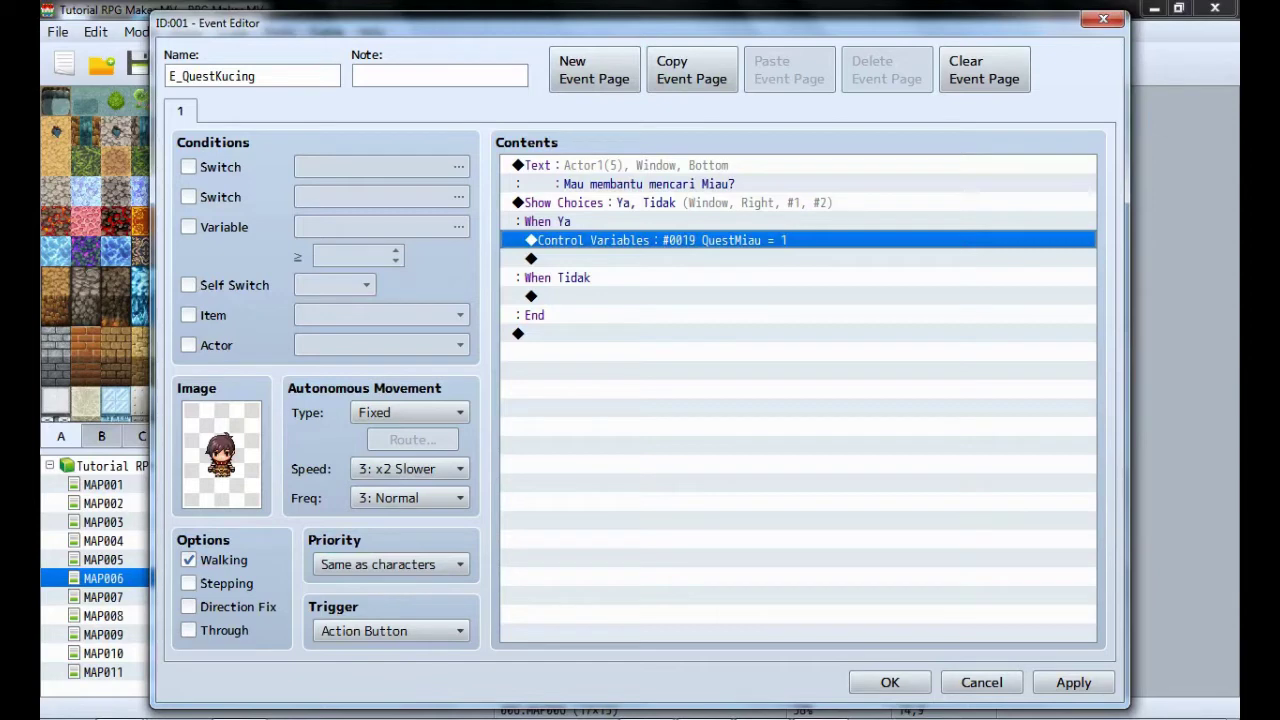
left_click(1073, 682)
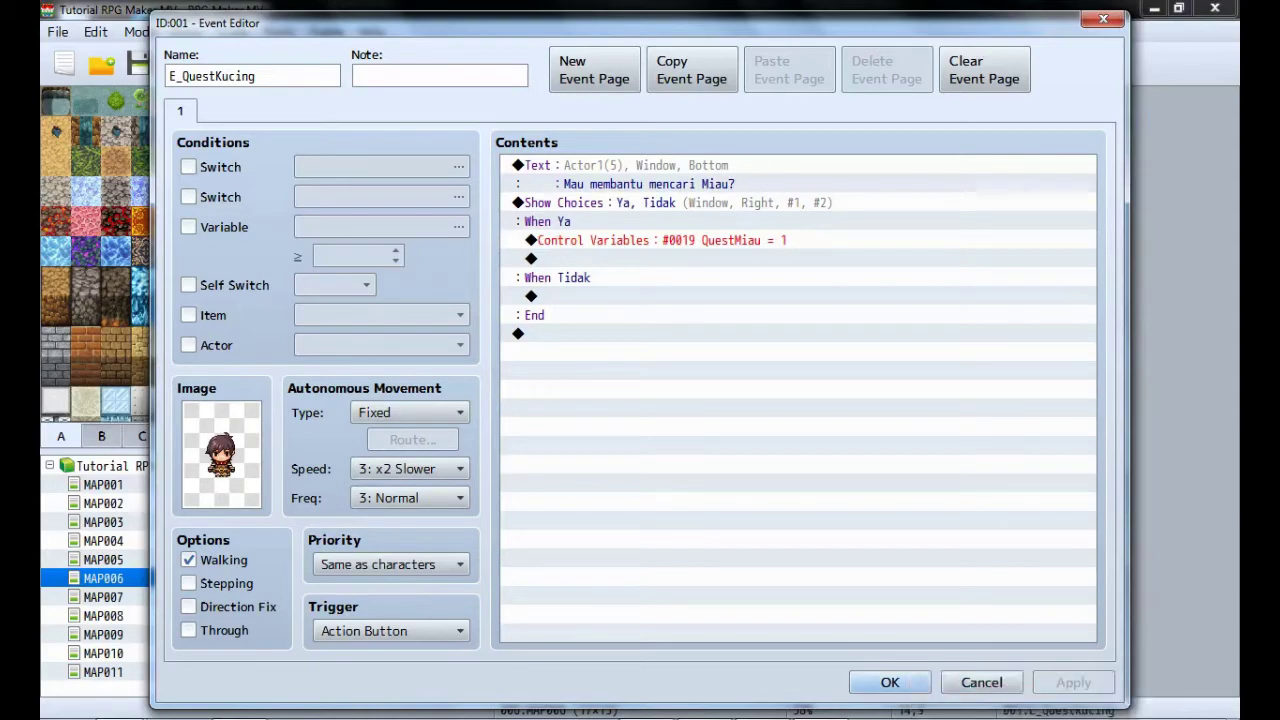
left_click(890, 682)
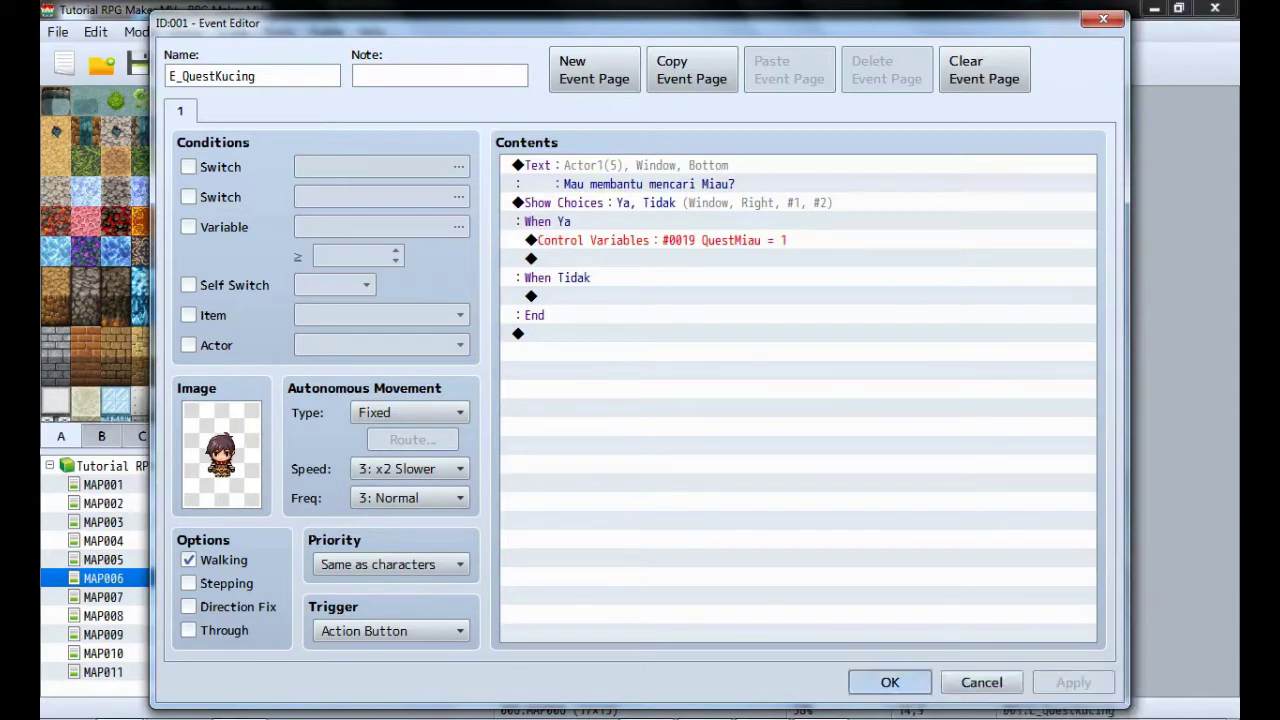
Create an event at tile 2,9 of MAP006 and give it the left-facing cat image from the Nature sheet.
left_click(369, 336)
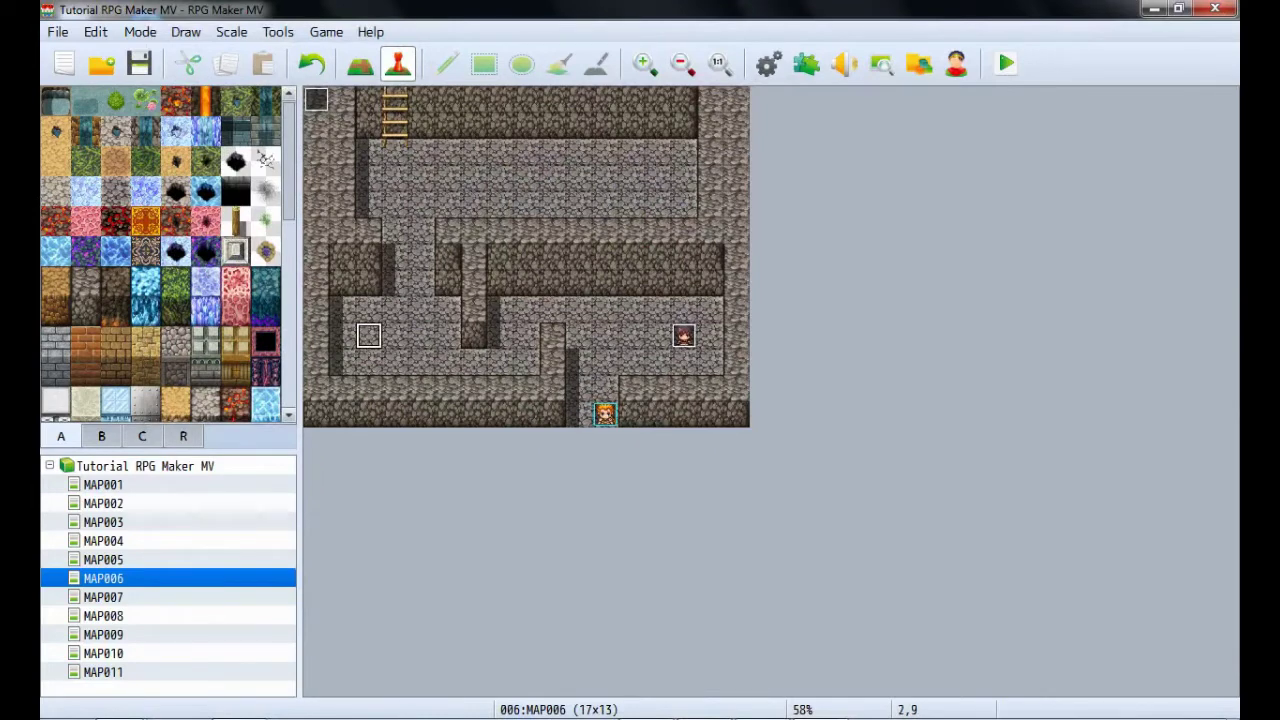
double_click(369, 336)
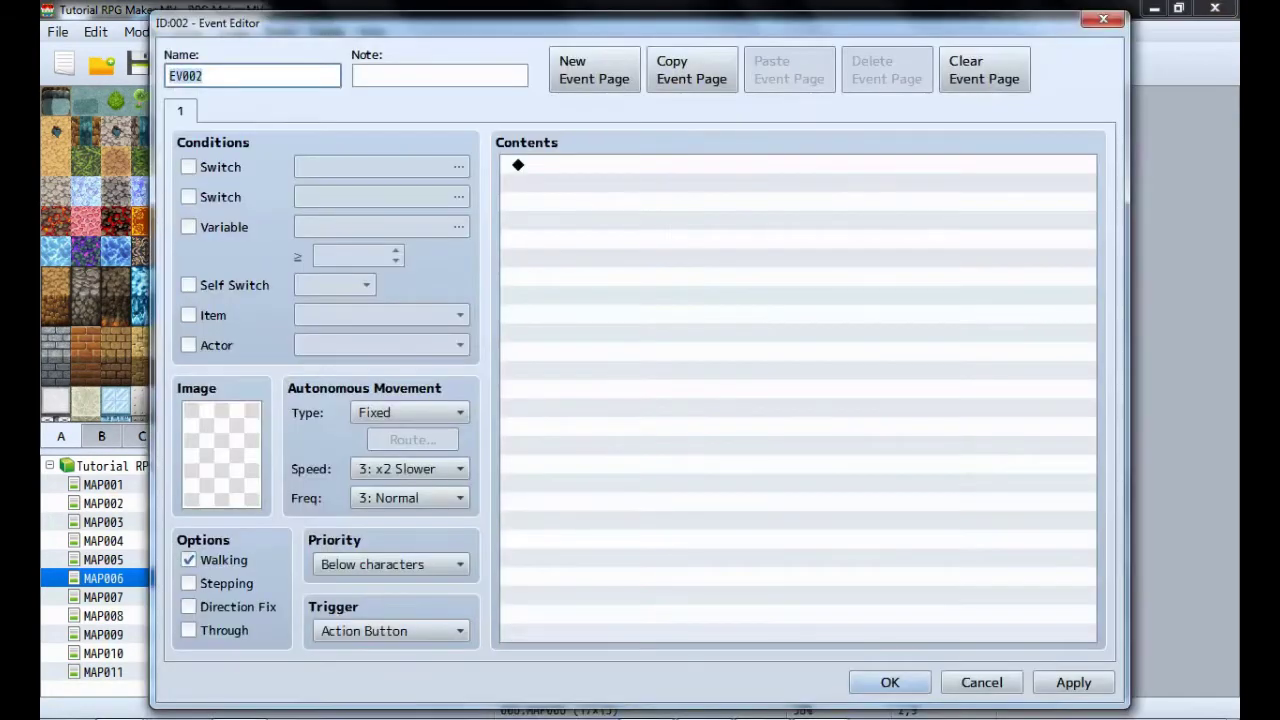
left_click(222, 455)
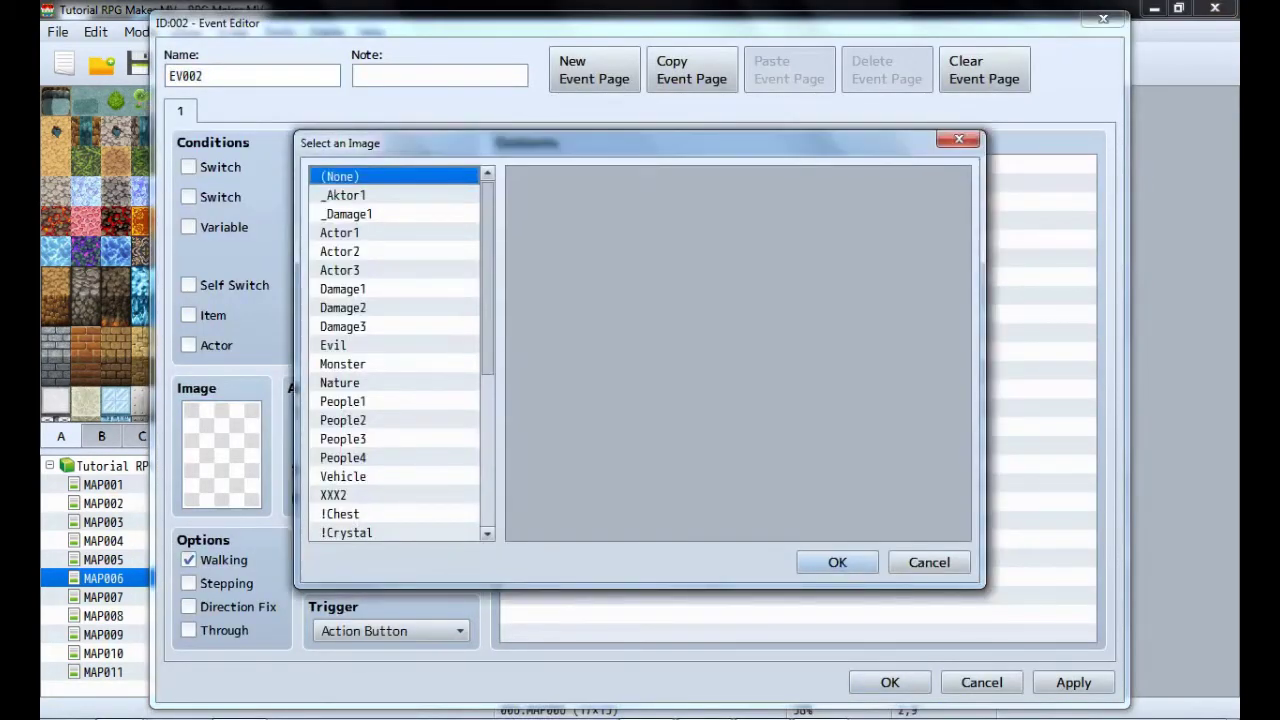
left_click(340, 383)
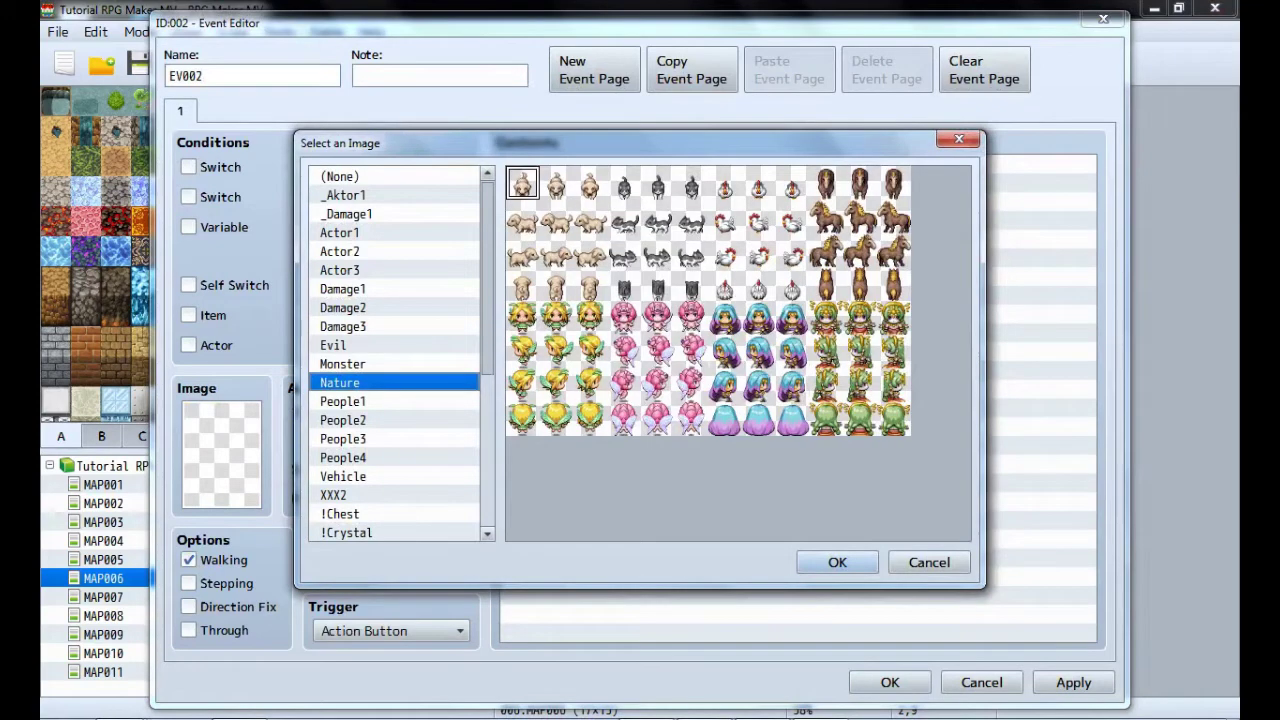
left_click(657, 220)
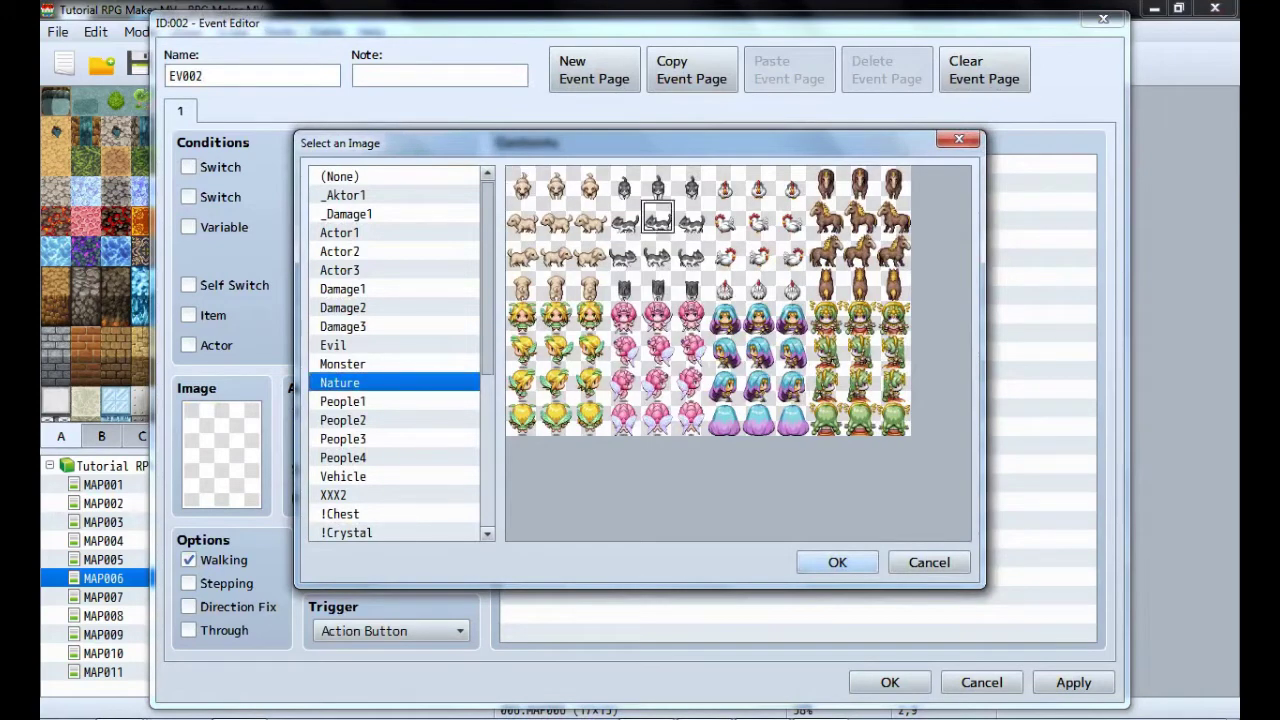
left_click(837, 562)
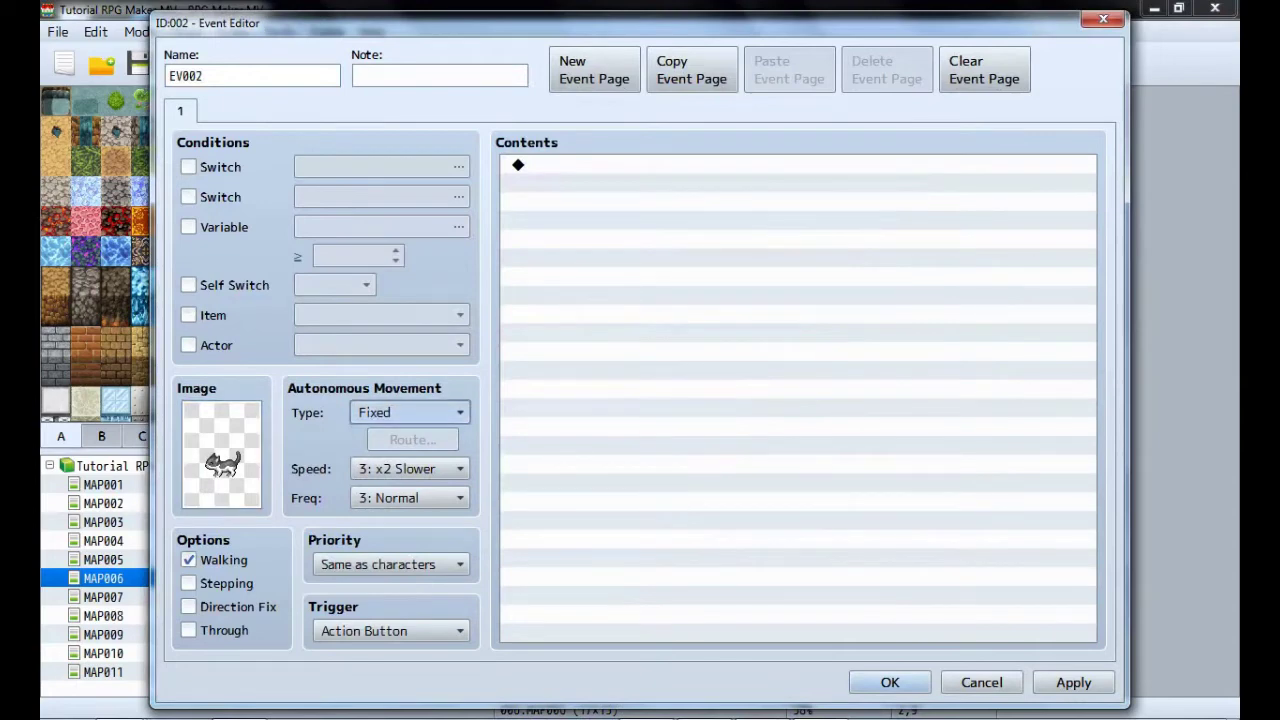
Set the new event's autonomous movement type to Random and its speed to 2: x4 Slower.
left_click(410, 412)
left_click(380, 457)
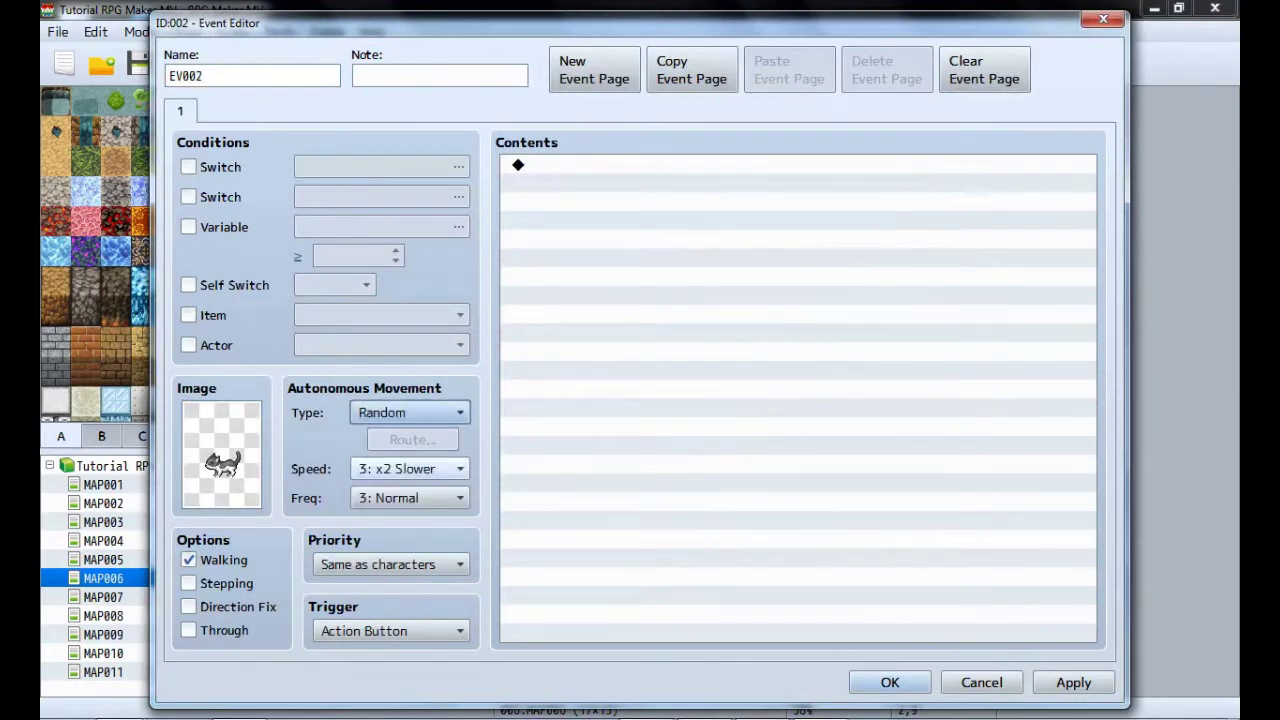
left_click(410, 468)
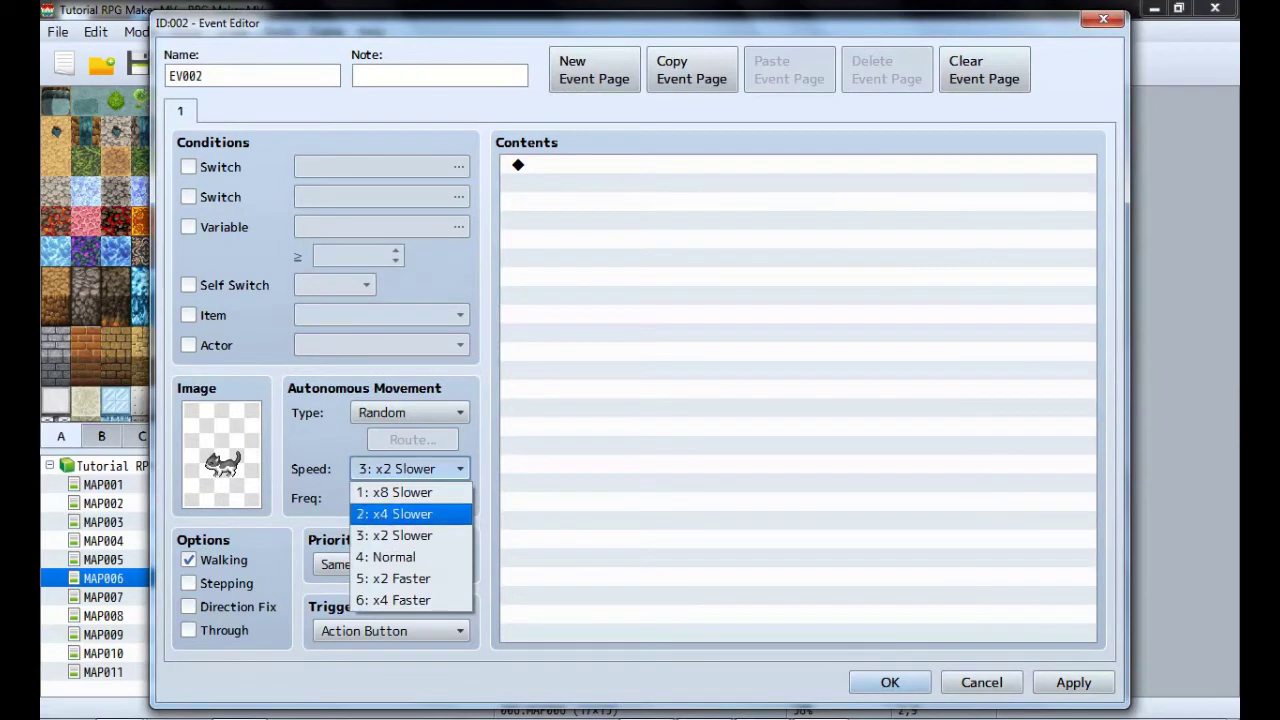
left_click(394, 513)
left_click(410, 468)
left_click(394, 492)
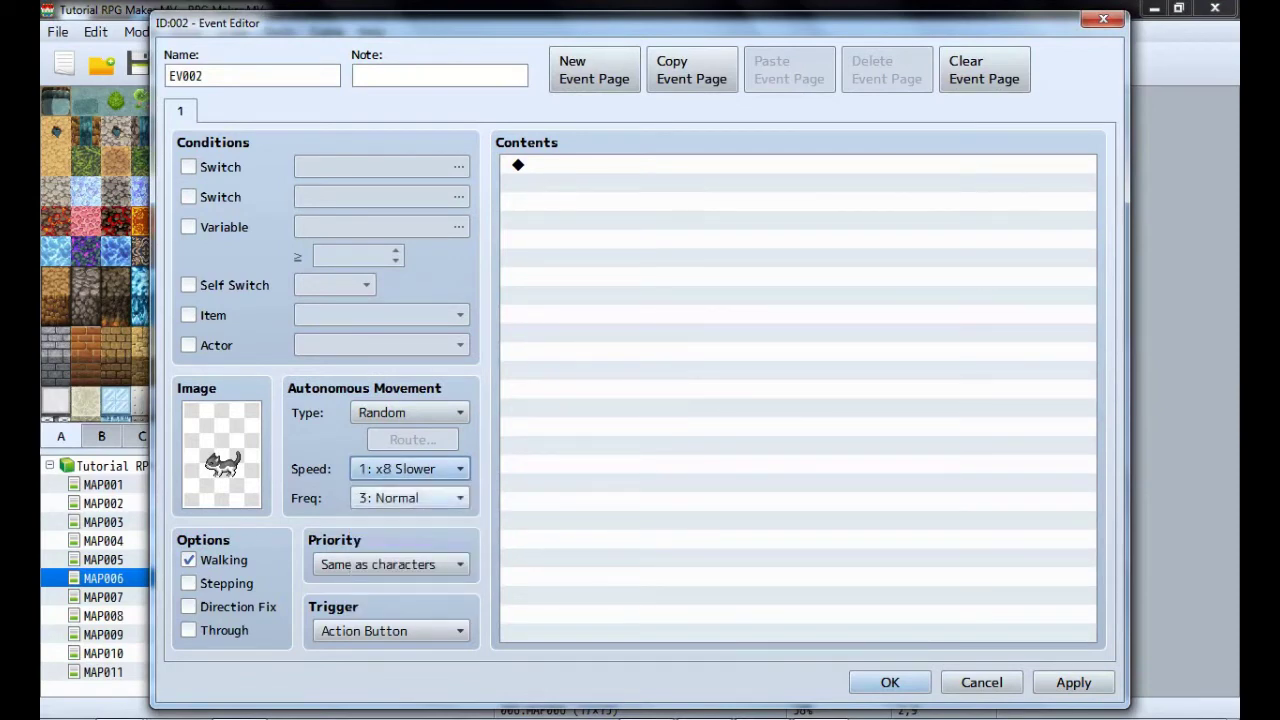
left_click(410, 468)
left_click(394, 513)
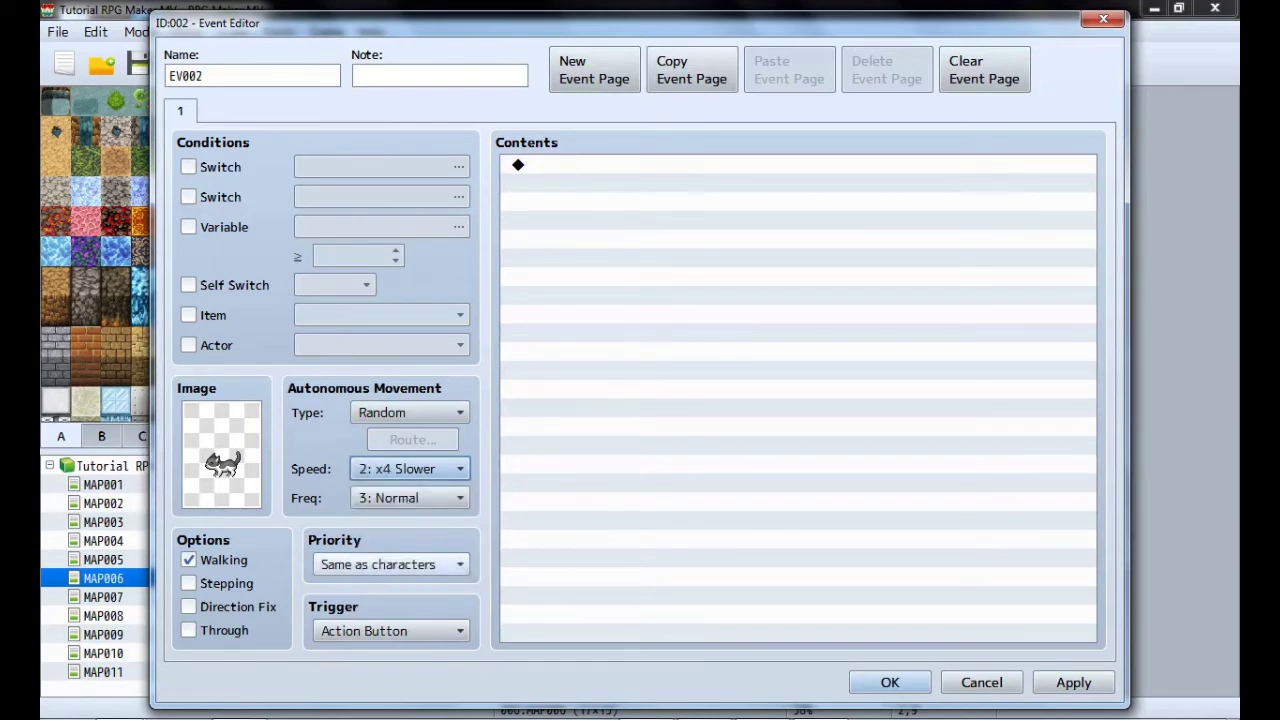
Remove the cat image from the event's first page by choosing (None).
left_click(600, 165)
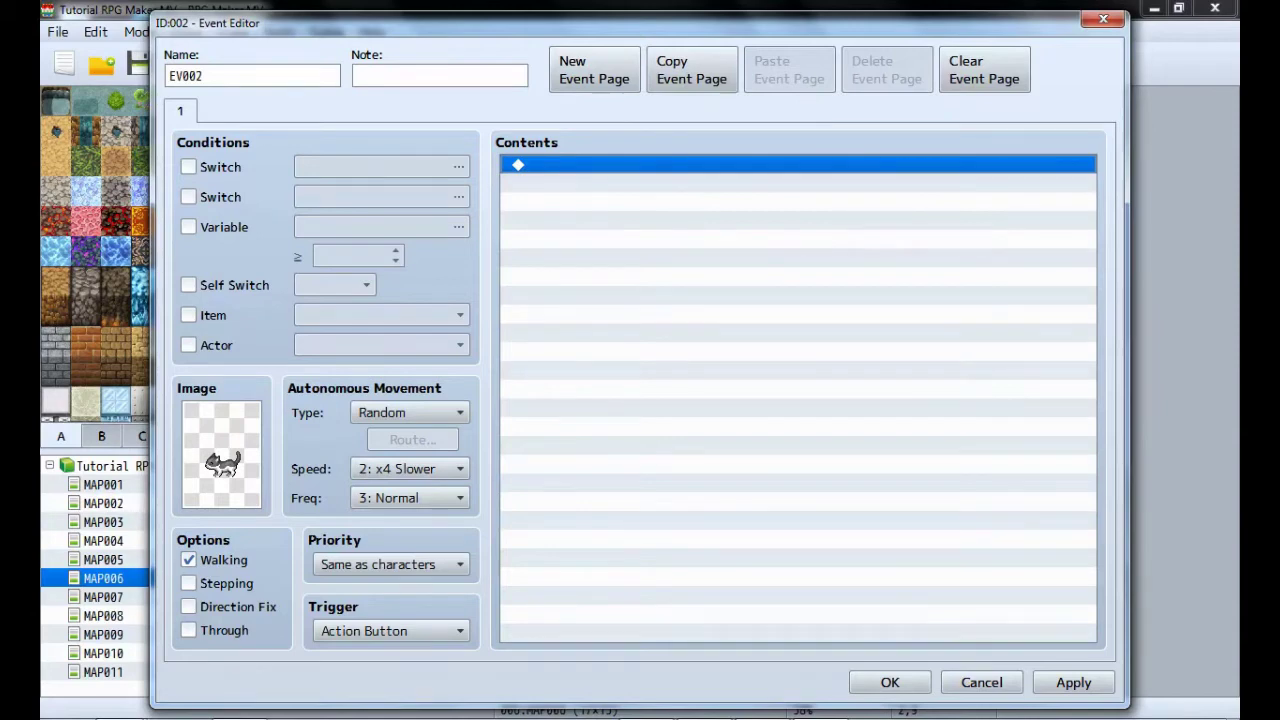
double_click(222, 455)
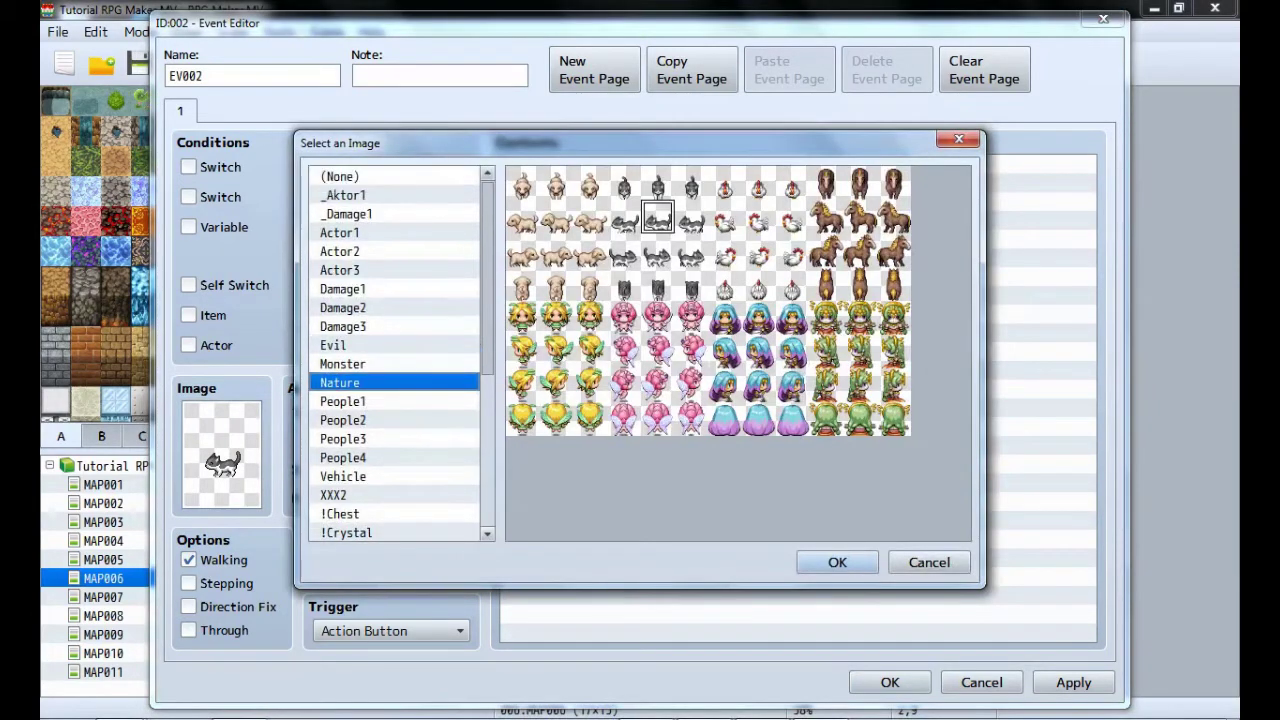
left_click(340, 177)
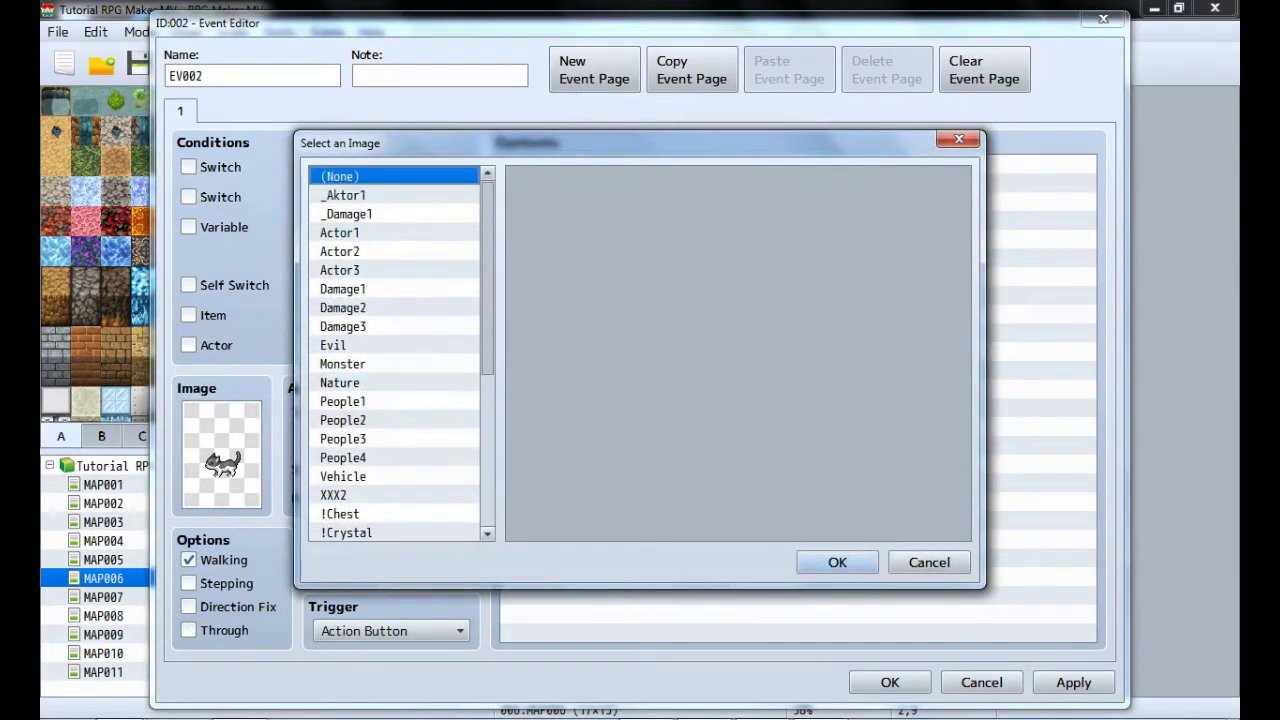
left_click(837, 563)
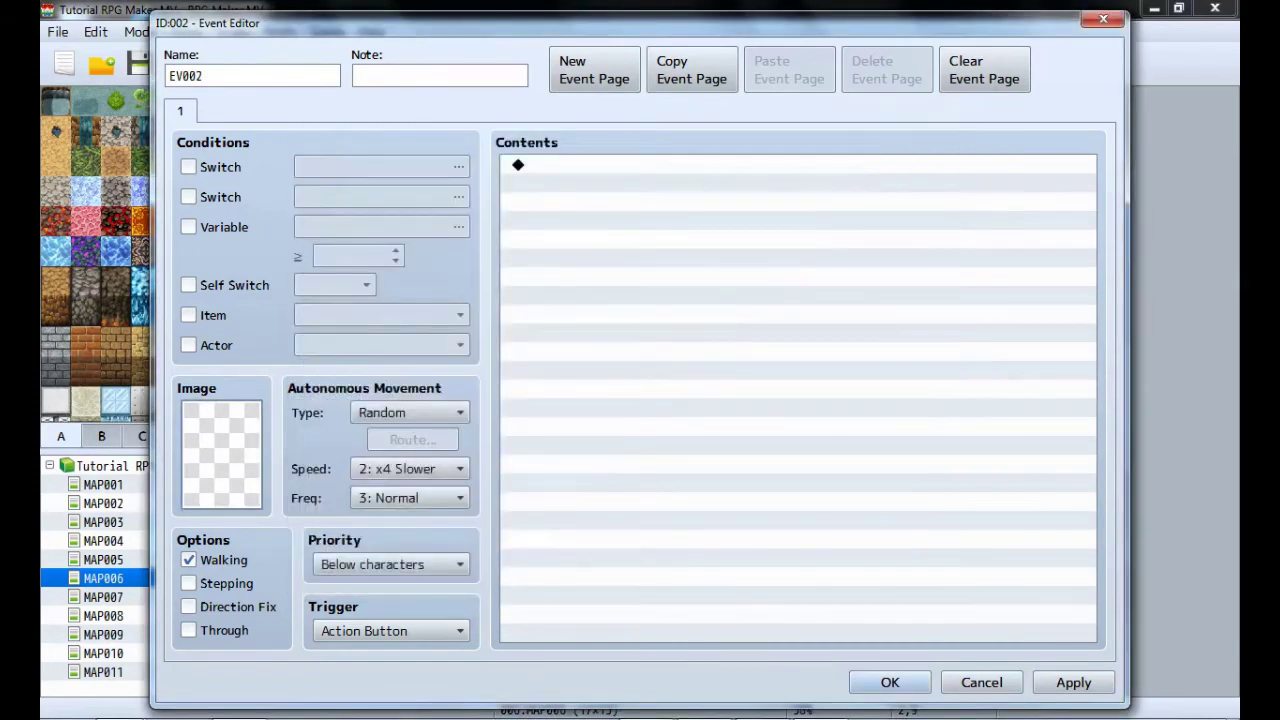
Set the first page's trigger to Parallel and its movement type to Fixed, keeping the priority at Below characters.
left_click(391, 631)
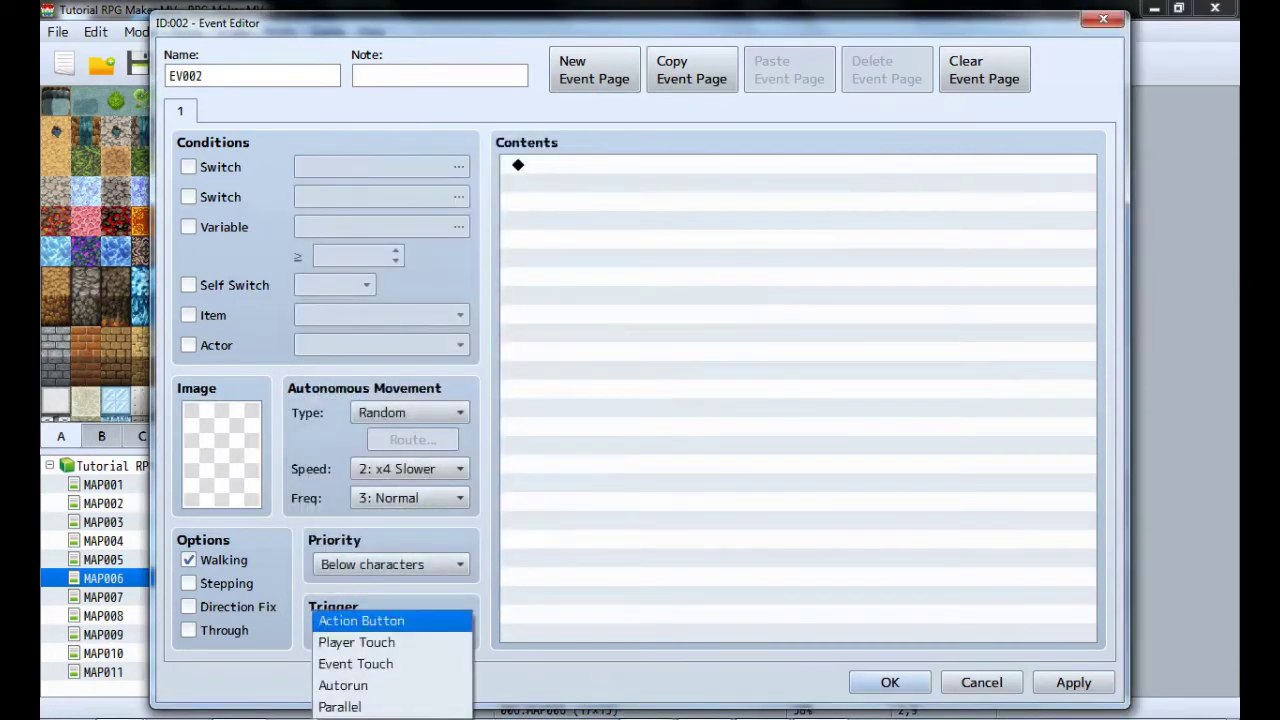
key("Return")
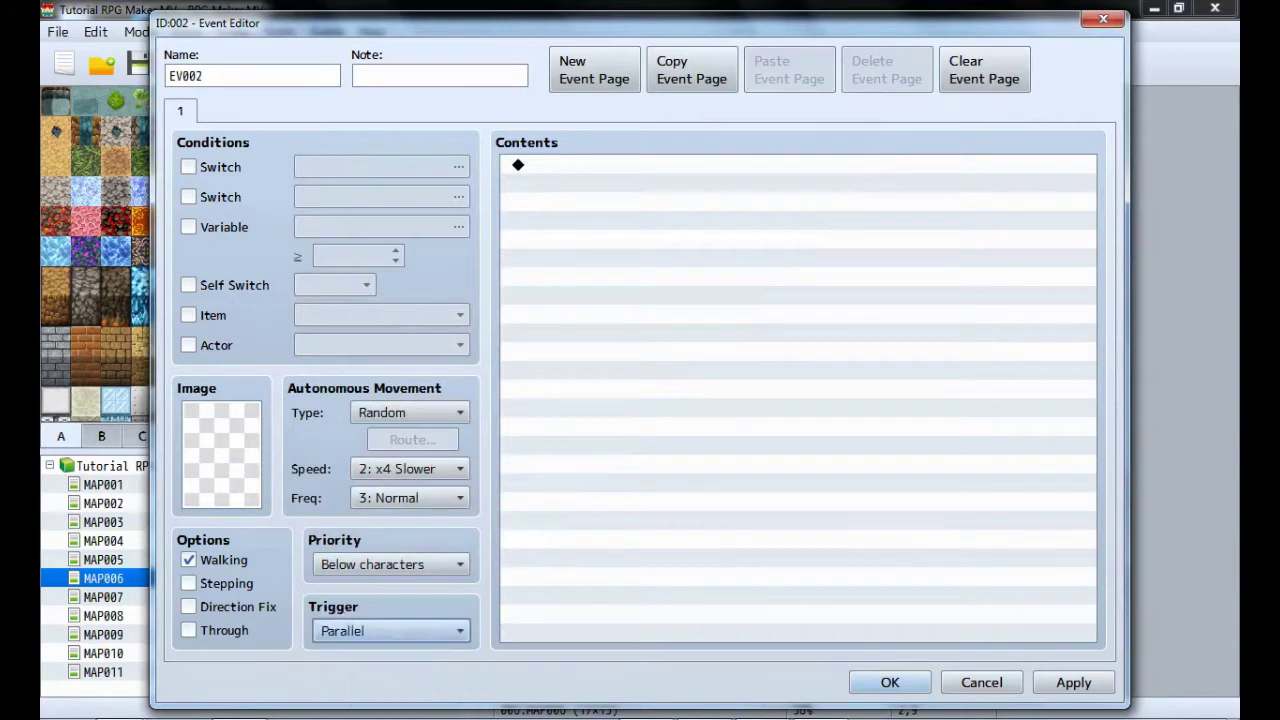
left_click(410, 412)
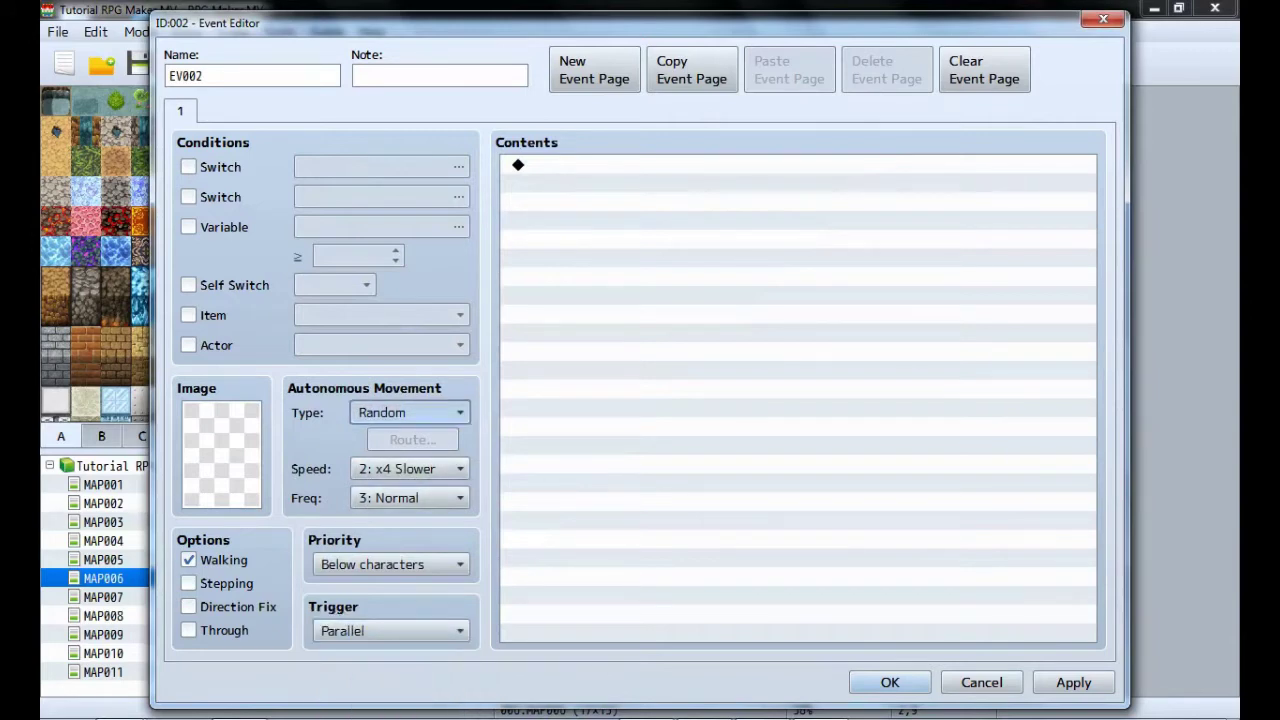
key("Up")
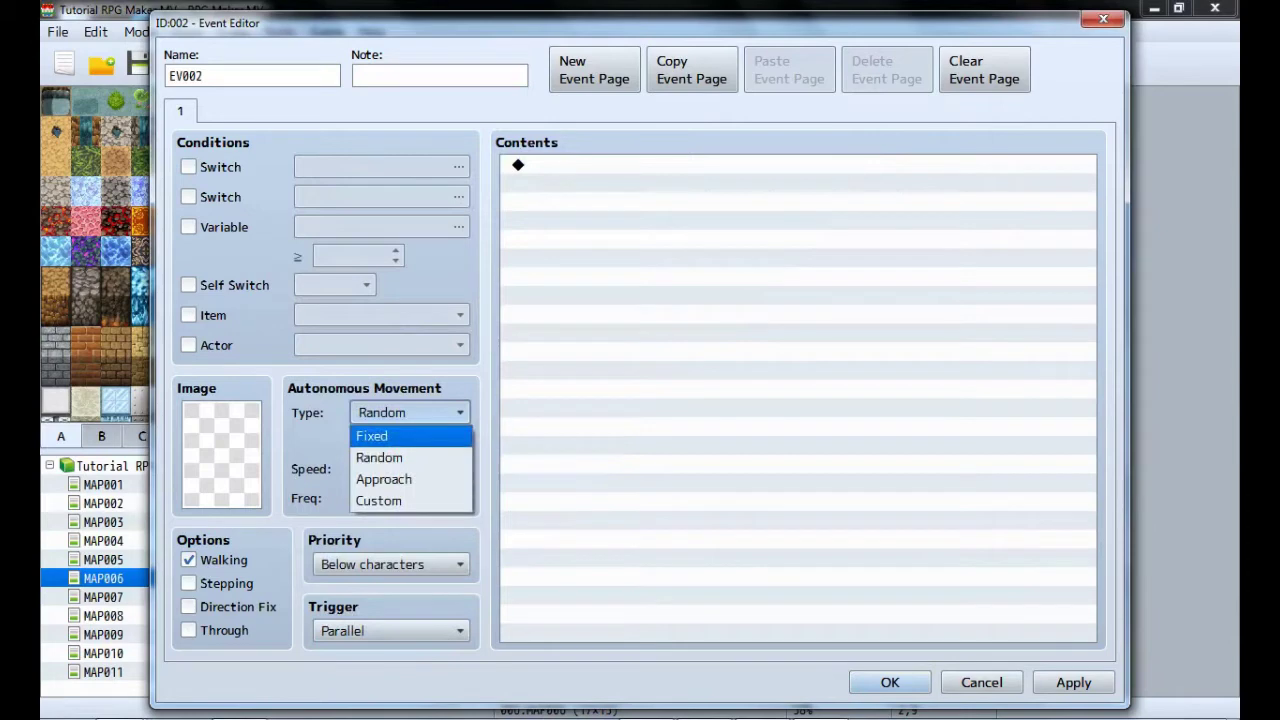
left_click(411, 436)
left_click(391, 565)
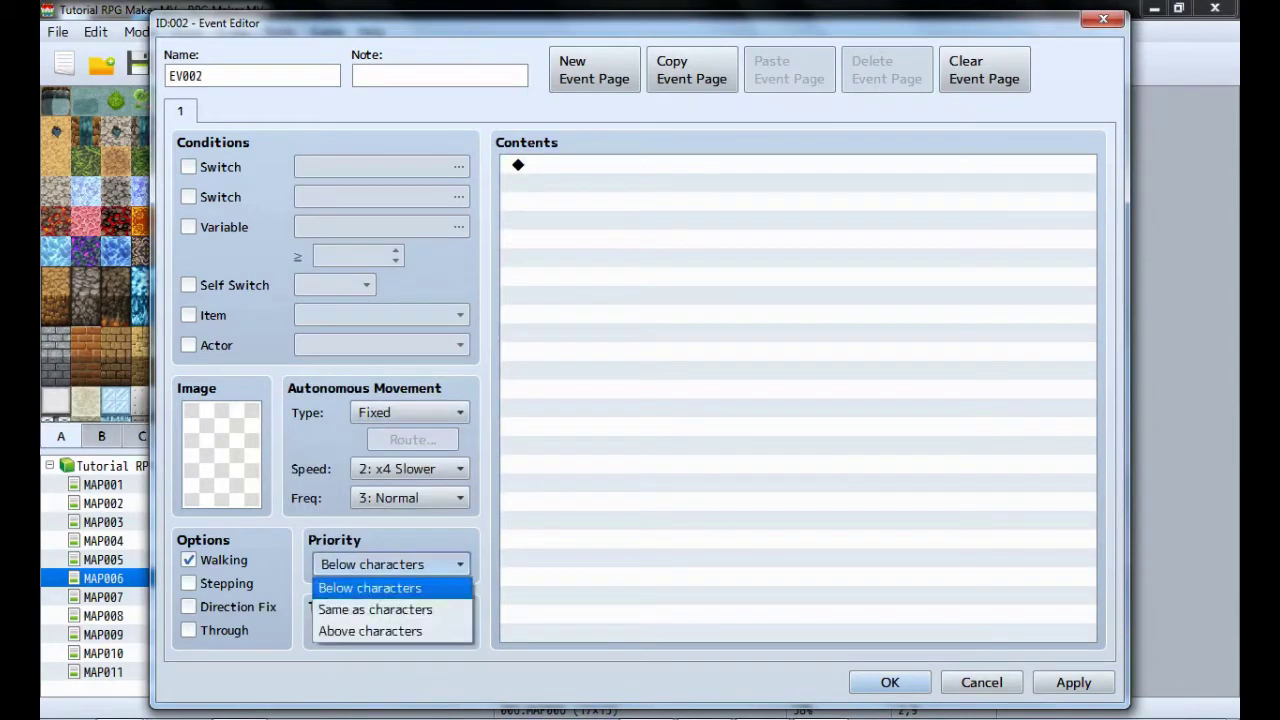
key("Return")
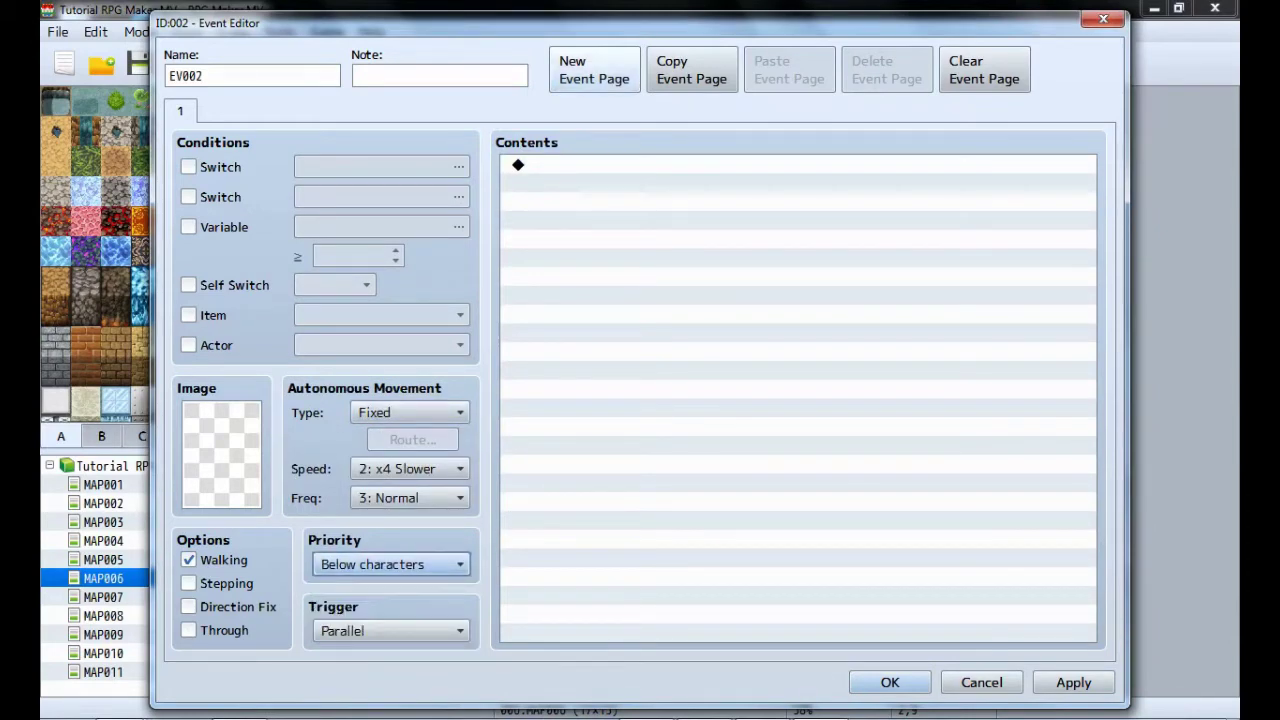
Rename the event as E_miau.
left_click(188, 76)
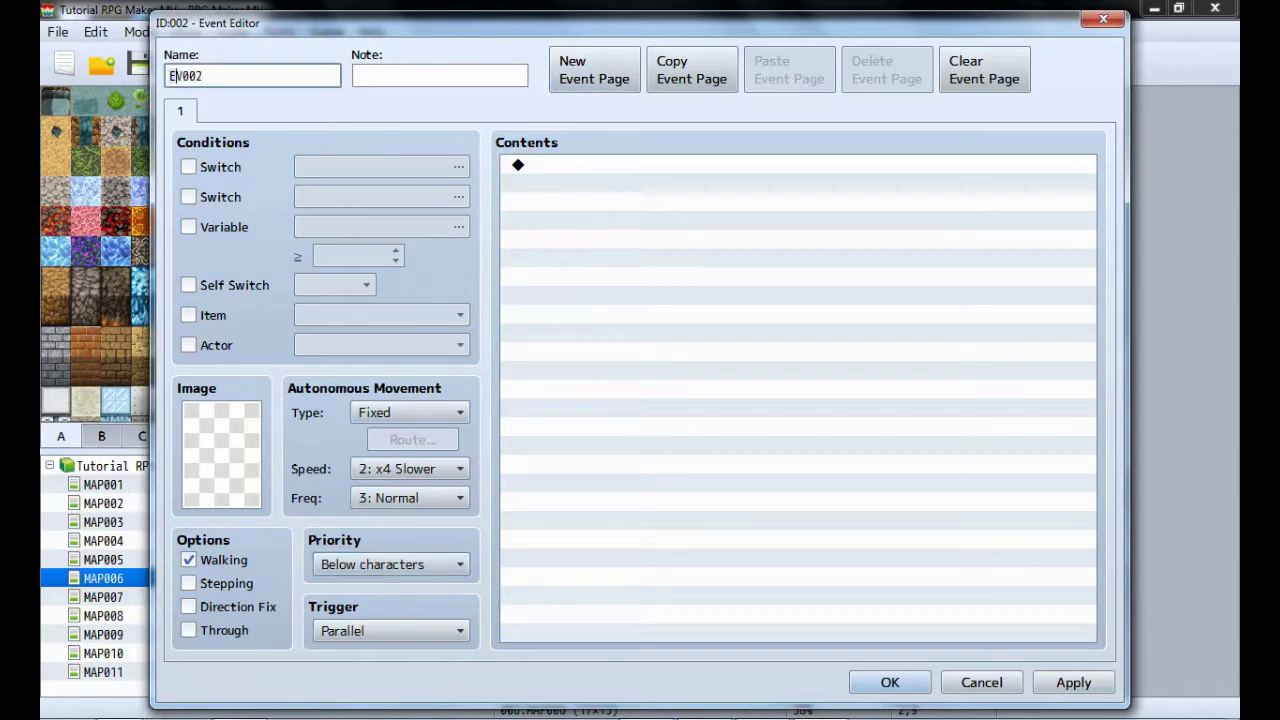
left_click_drag(206, 76, 176, 76)
type("_miau")
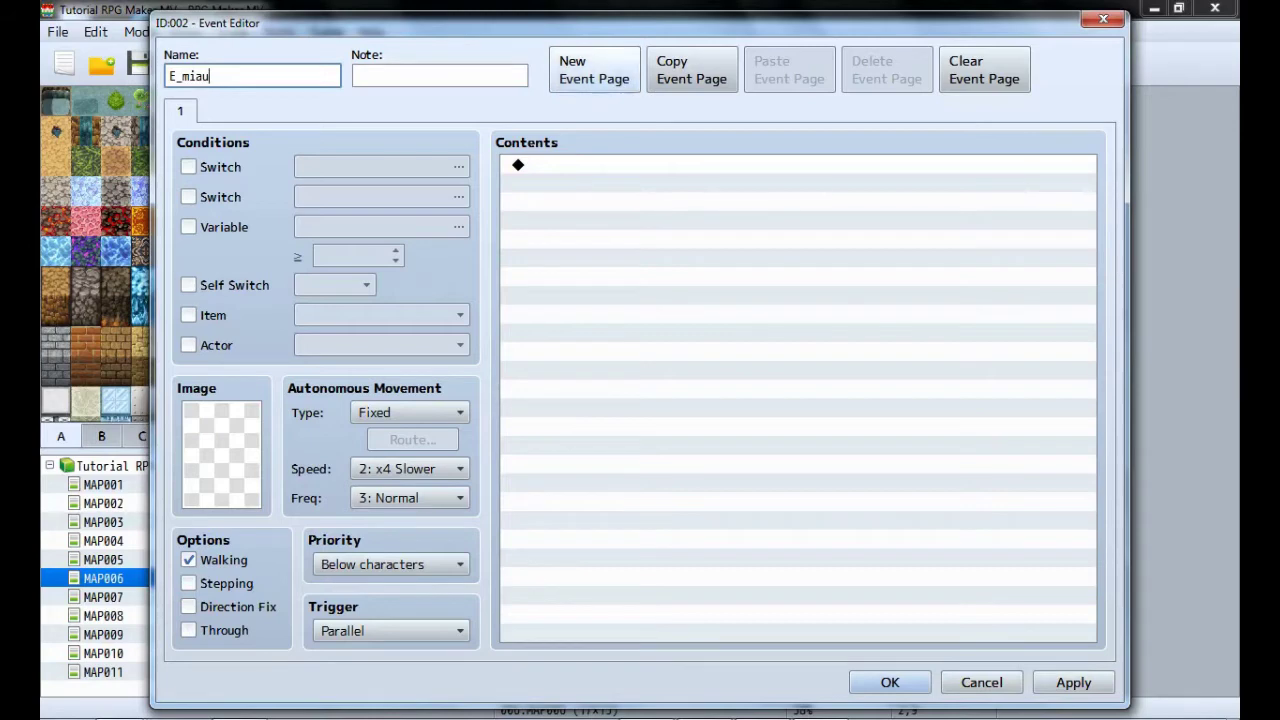
Add a second event page to E_miau and compare it with the first page.
left_click(594, 70)
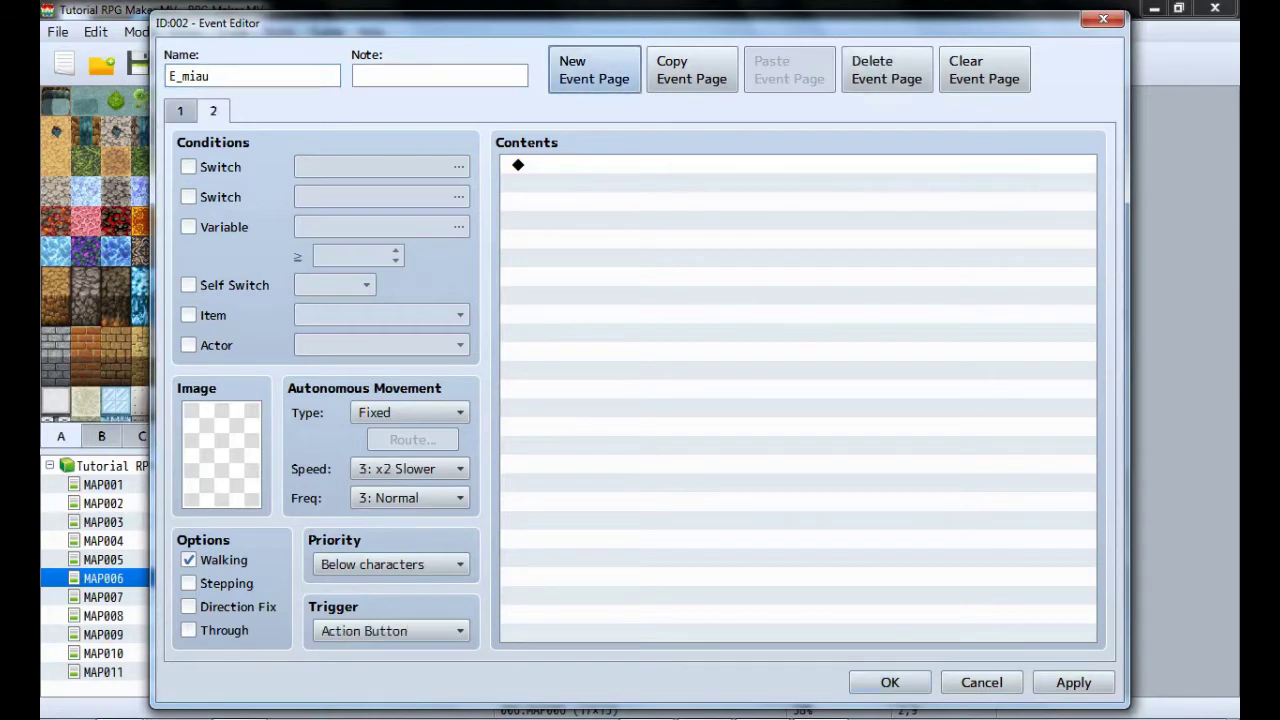
left_click(180, 111)
left_click(213, 111)
left_click(180, 111)
left_click(213, 111)
Assign the left-facing cat from the Nature sheet as the image of event page 2.
double_click(222, 455)
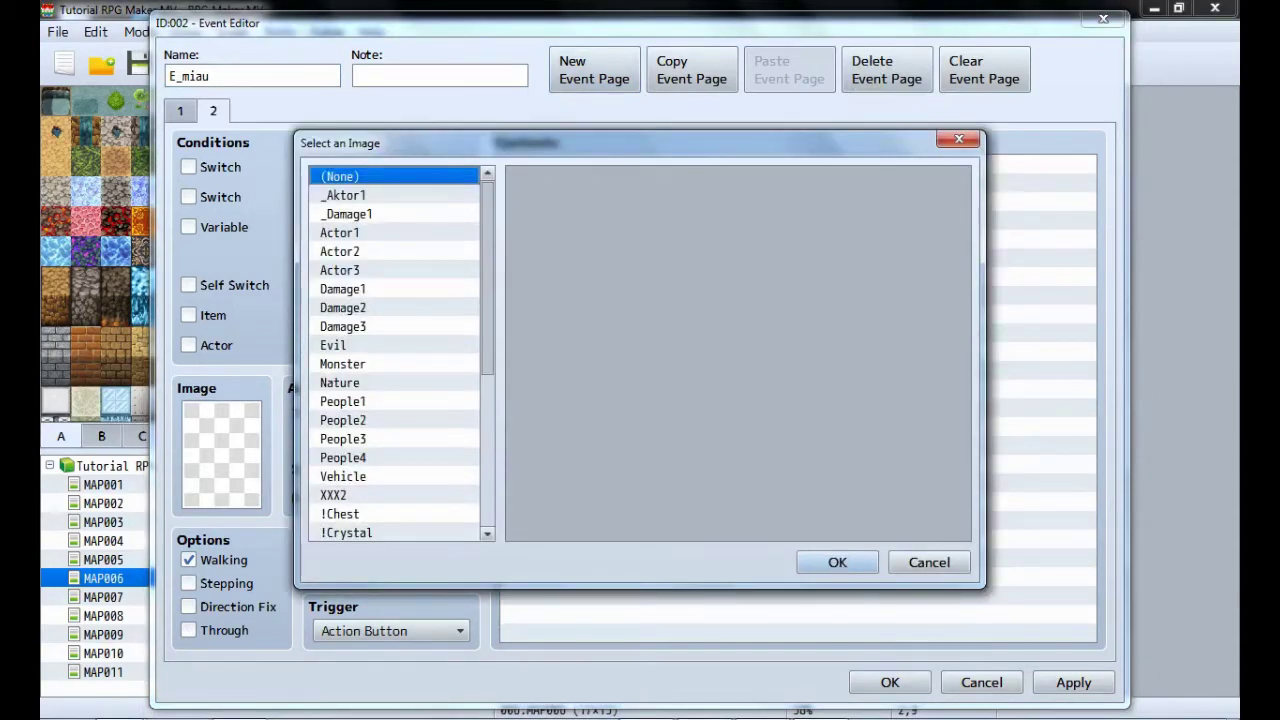
left_click(340, 383)
left_click(658, 217)
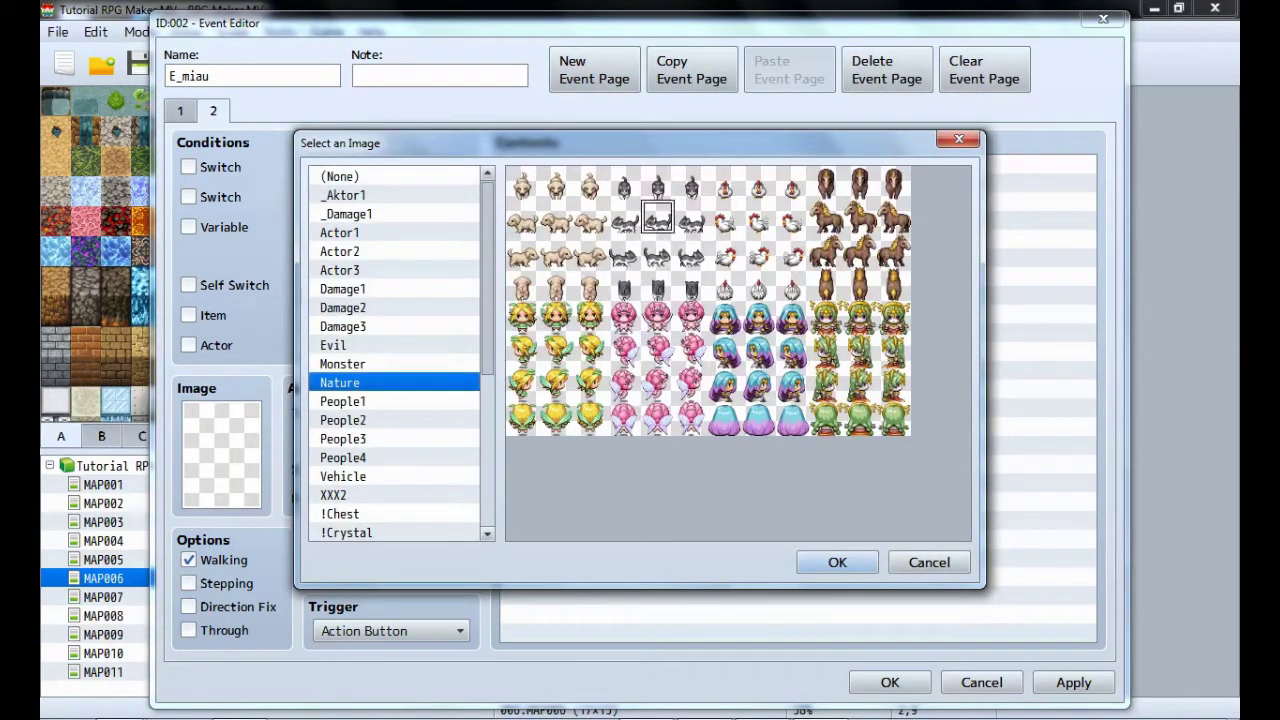
left_click(837, 562)
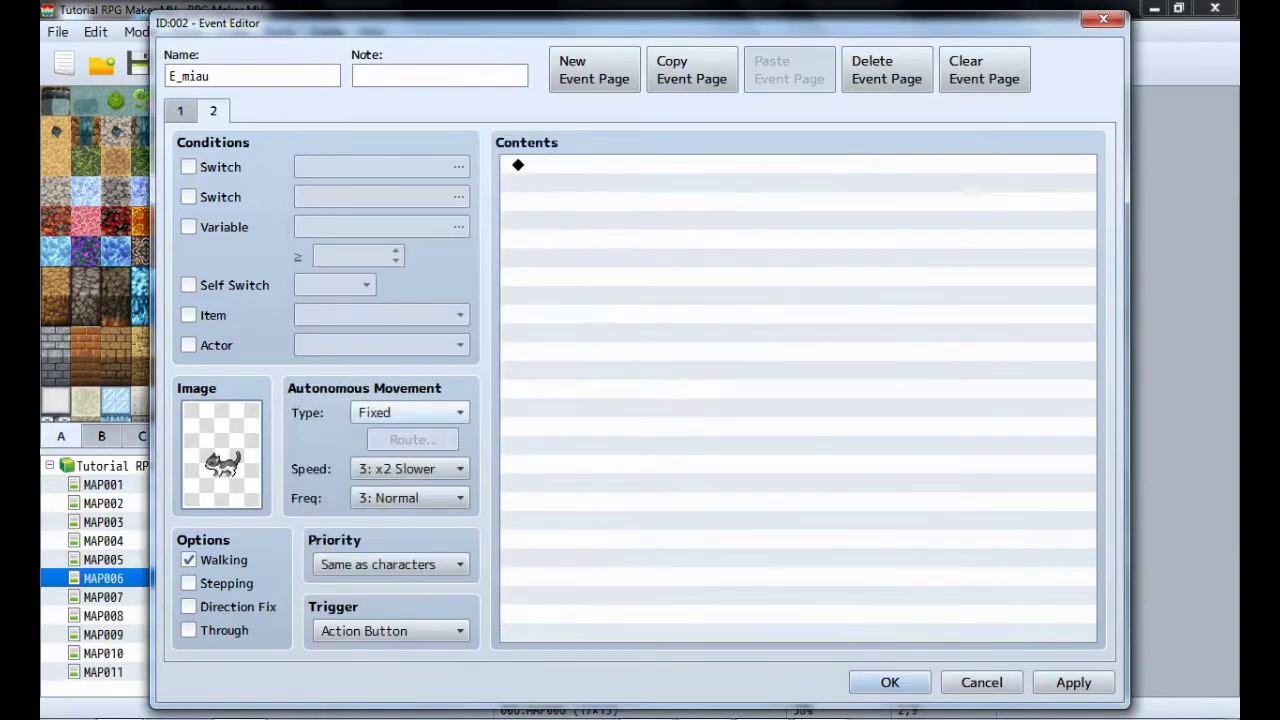
Set the autonomous movement on page 2 to type Random with speed 2: x4 Slower.
left_click(410, 412)
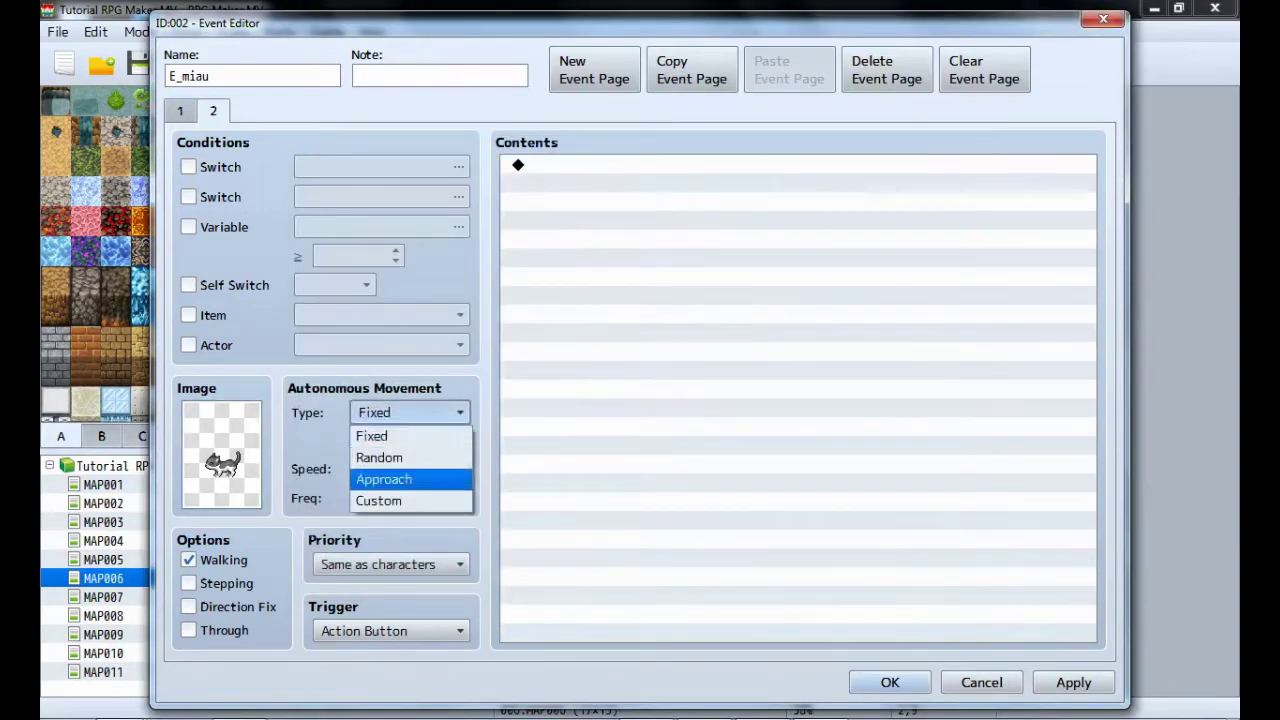
left_click(379, 457)
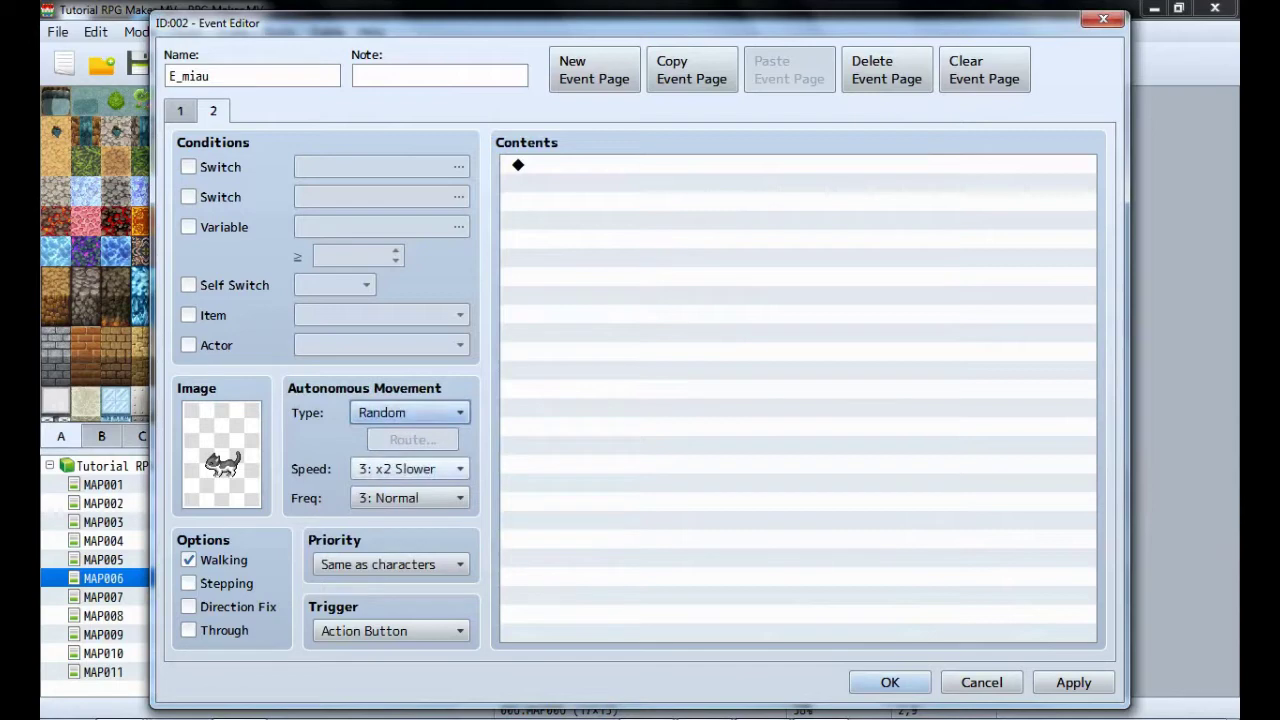
left_click(410, 468)
left_click(395, 492)
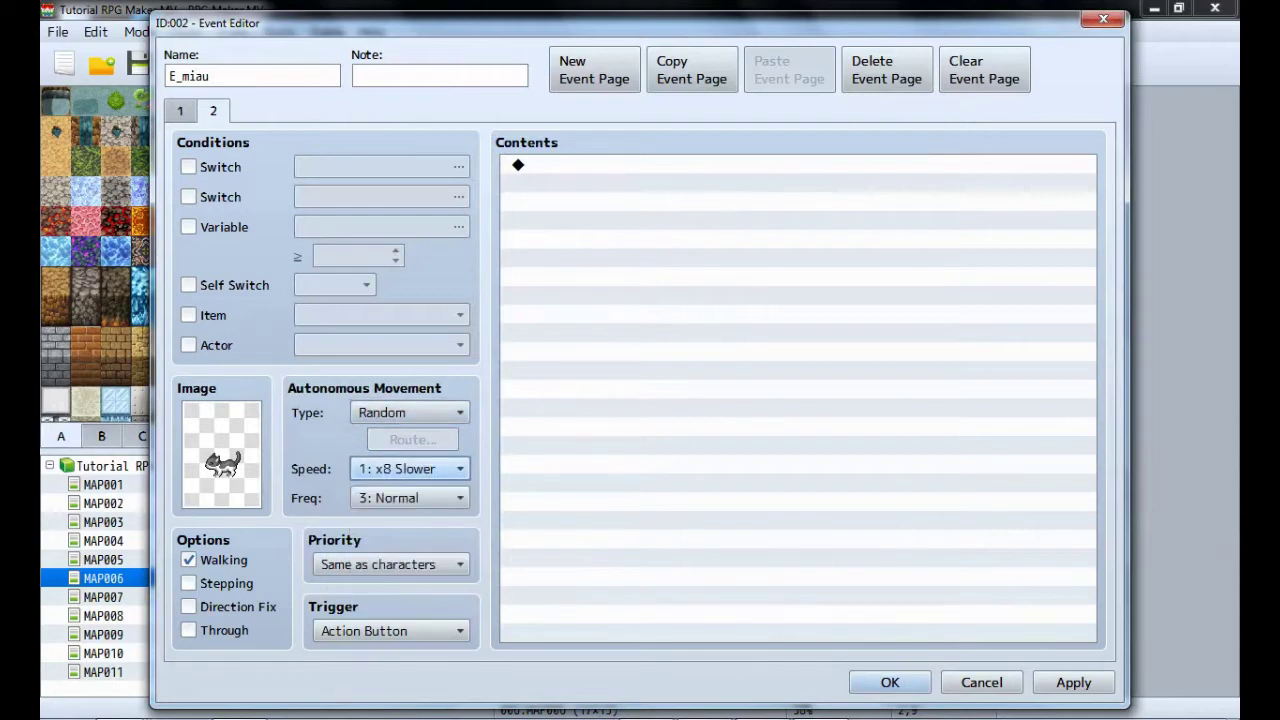
left_click(410, 469)
left_click(394, 513)
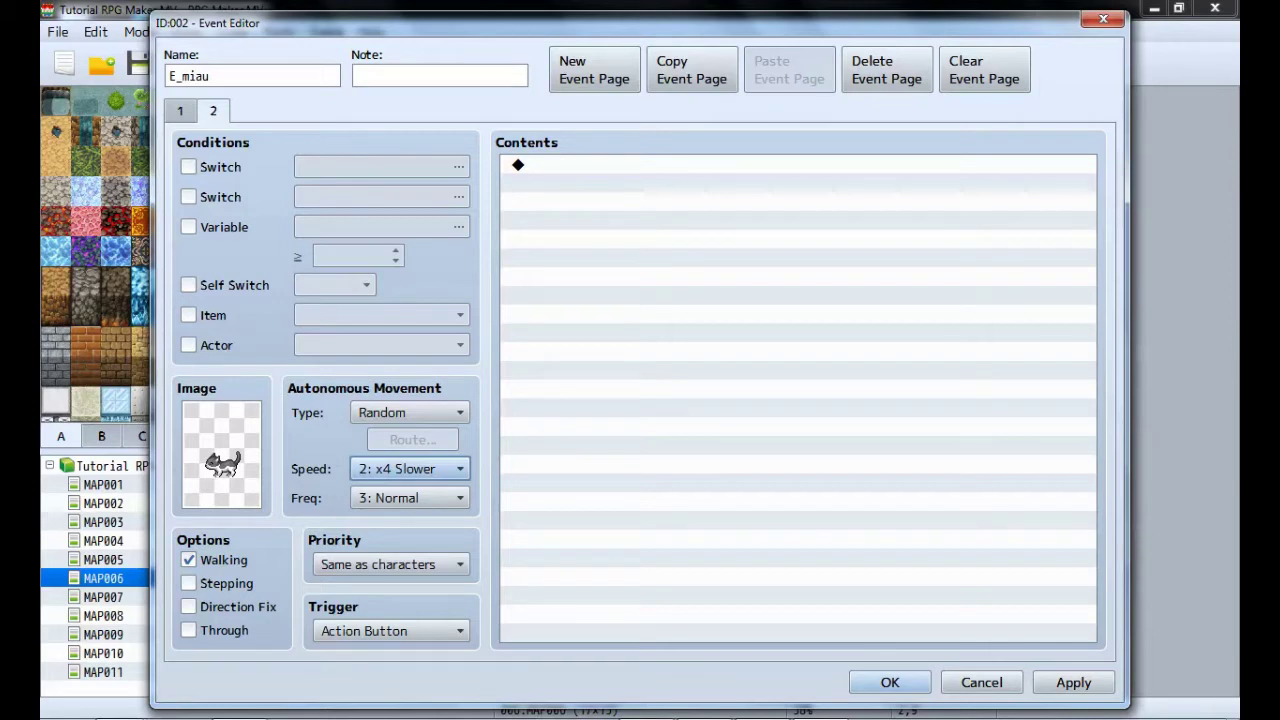
Add a conditional branch to page 2 that checks whether variable 0019 QuestMiau = 0, including an Else branch.
left_click(798, 165)
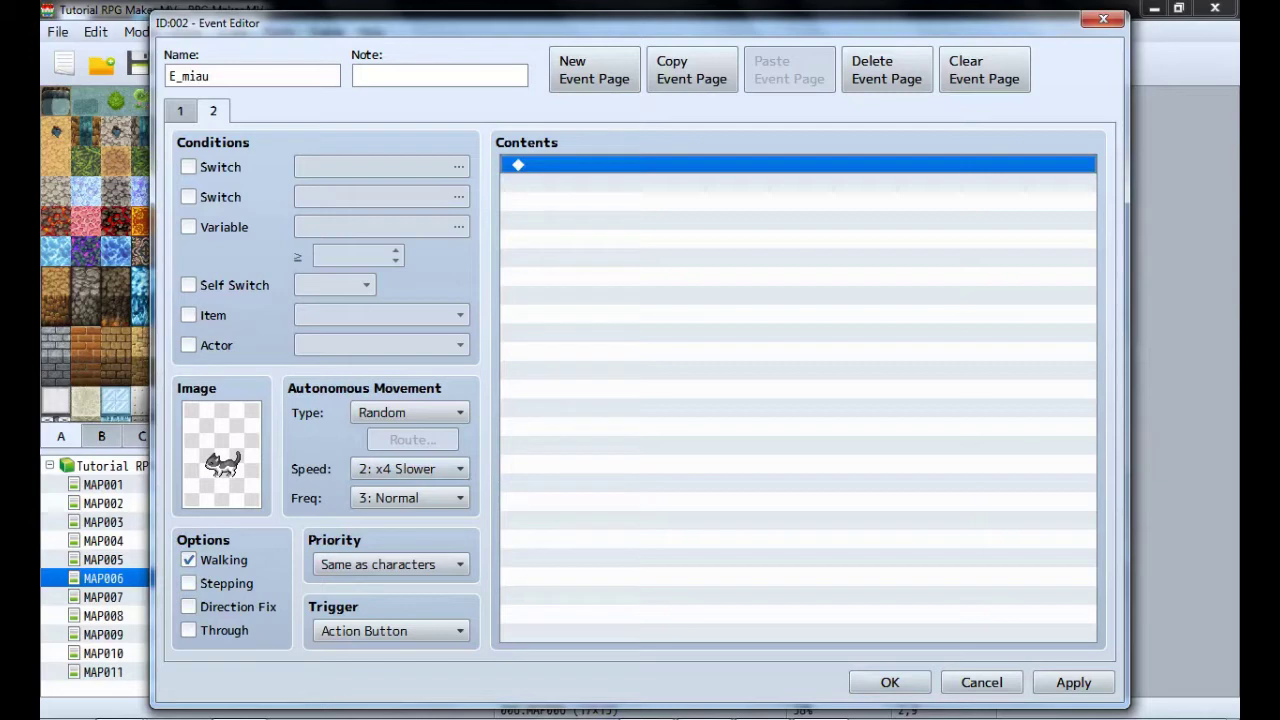
double_click(700, 165)
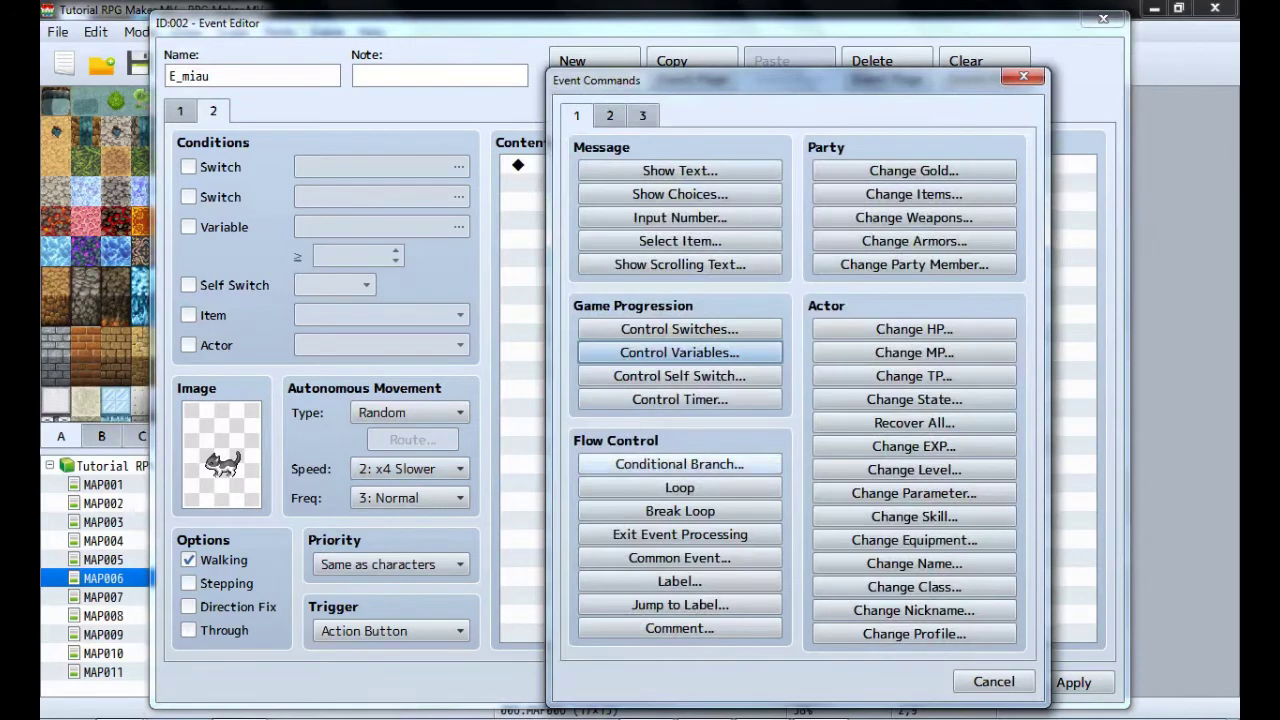
left_click(680, 464)
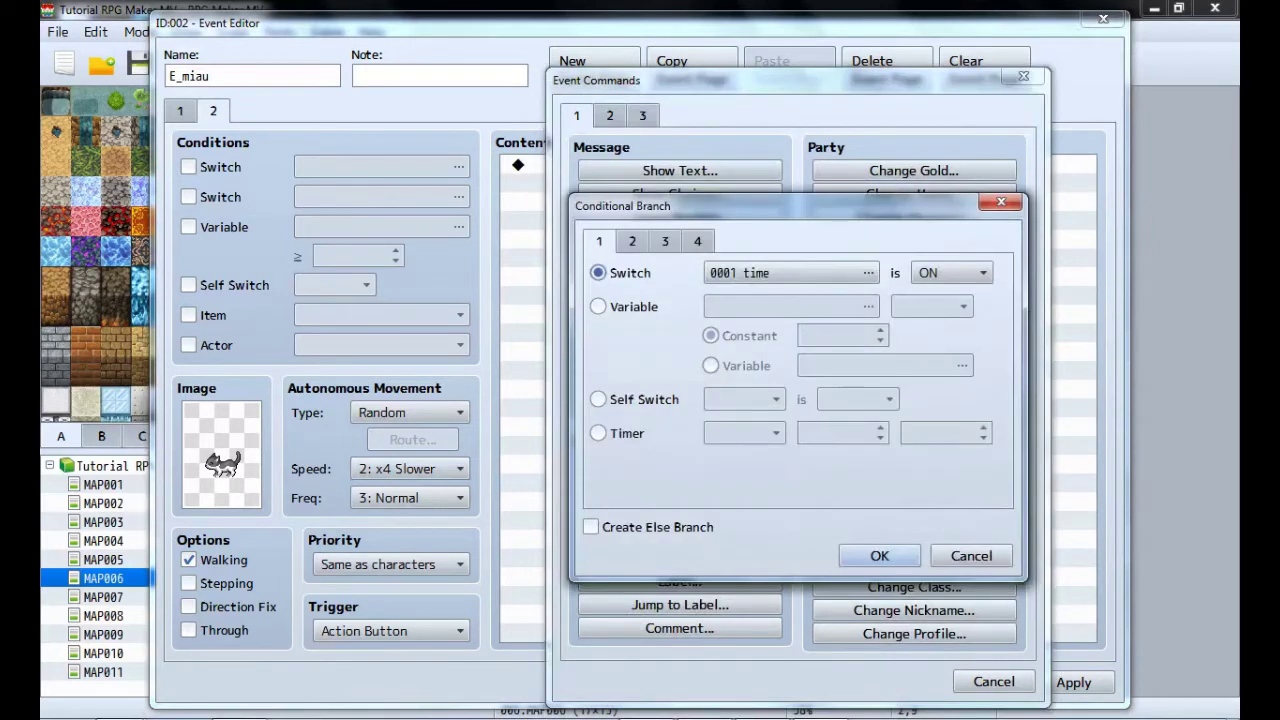
left_click(599, 307)
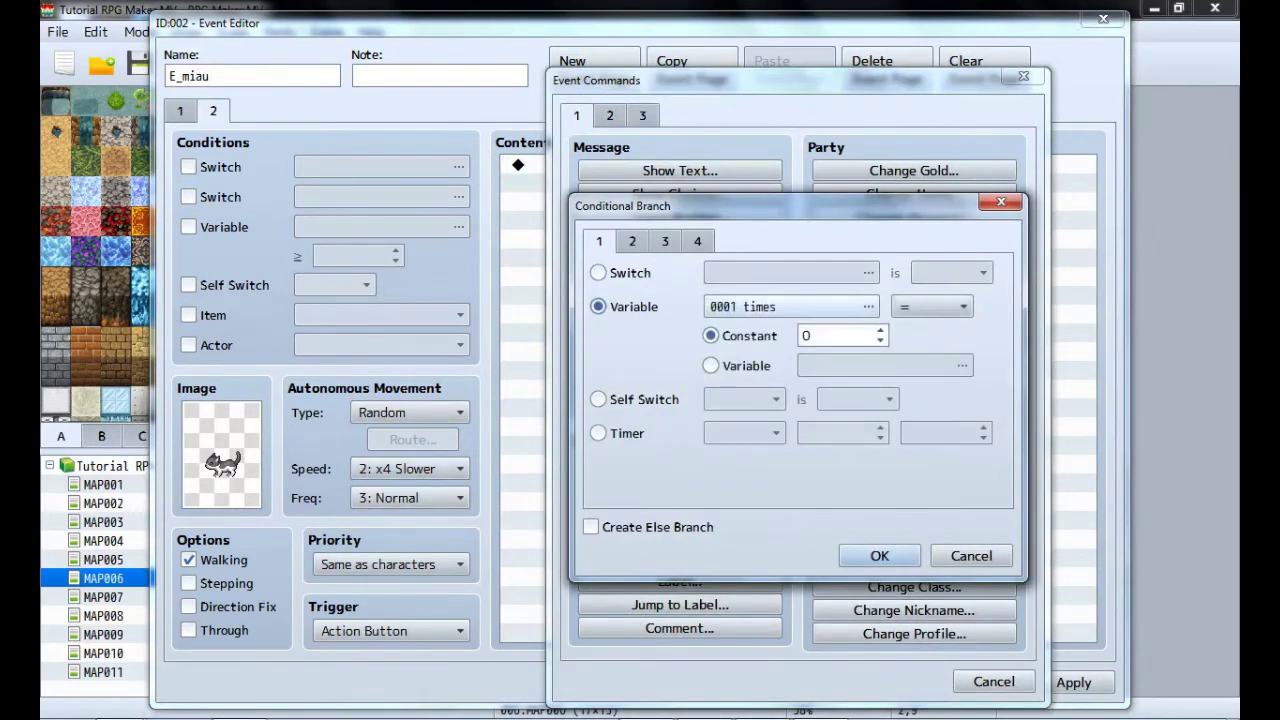
left_click(791, 307)
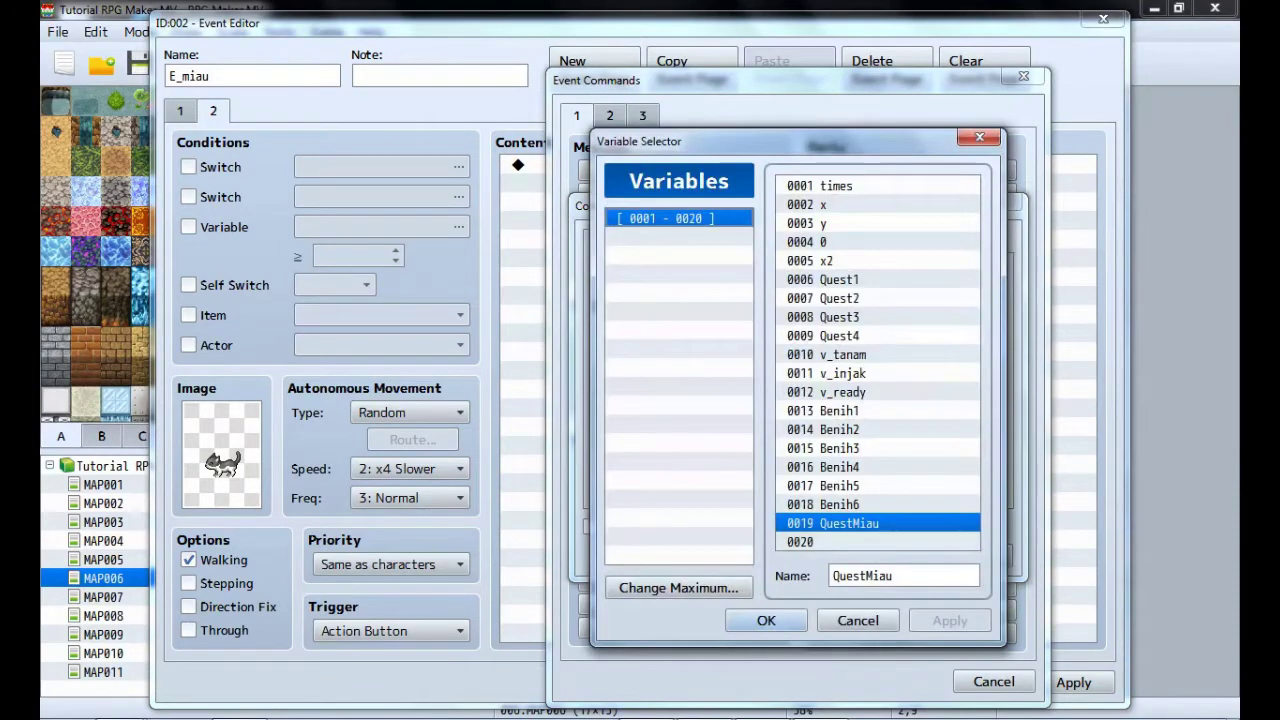
left_click(766, 620)
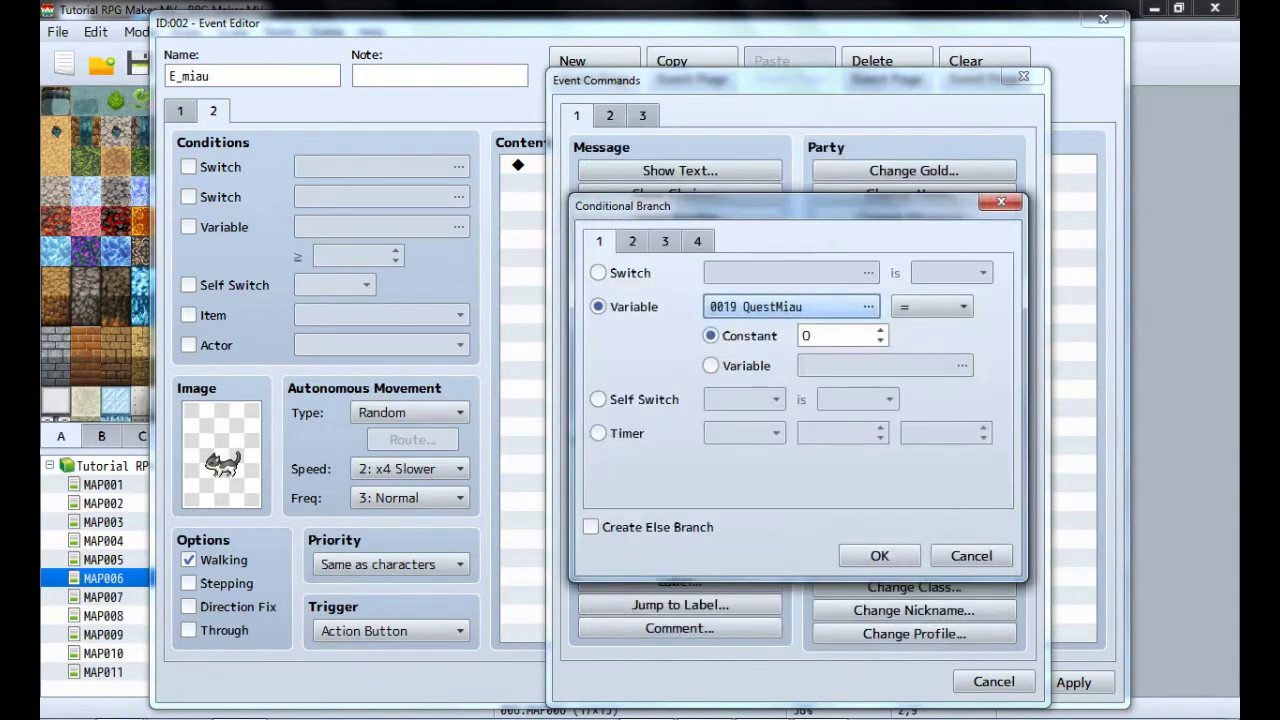
left_click(814, 336)
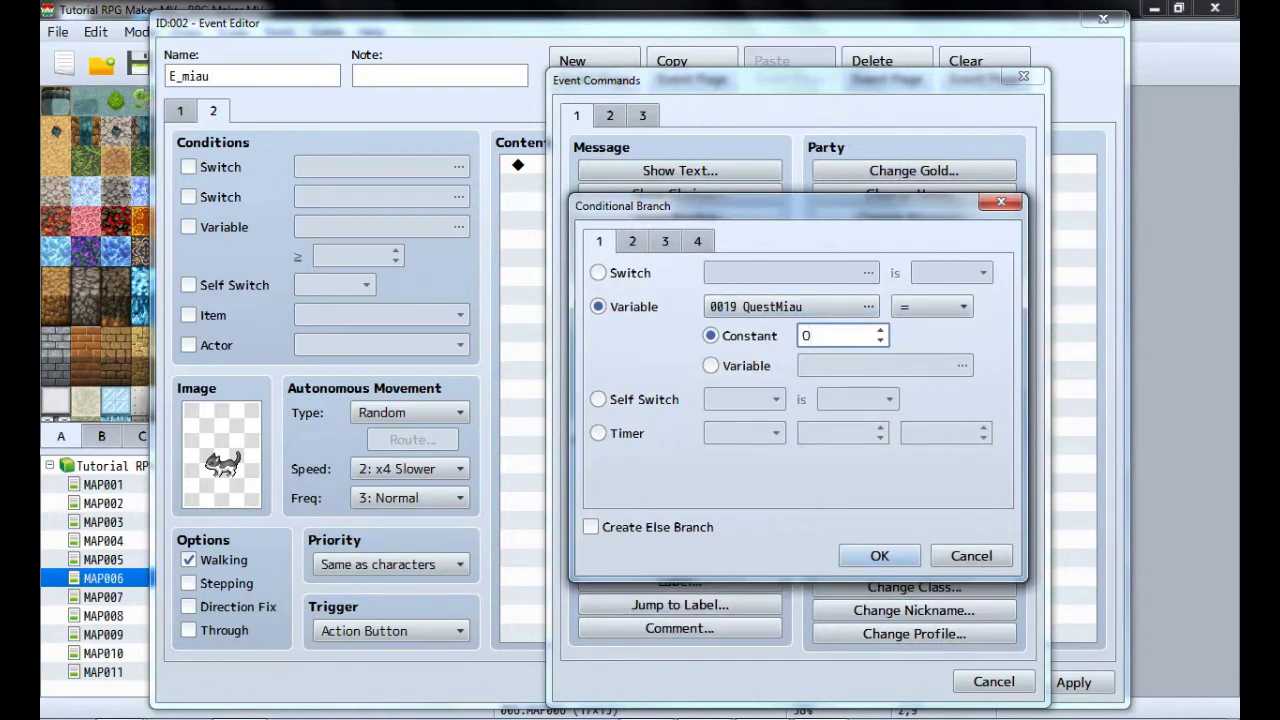
left_click(591, 527)
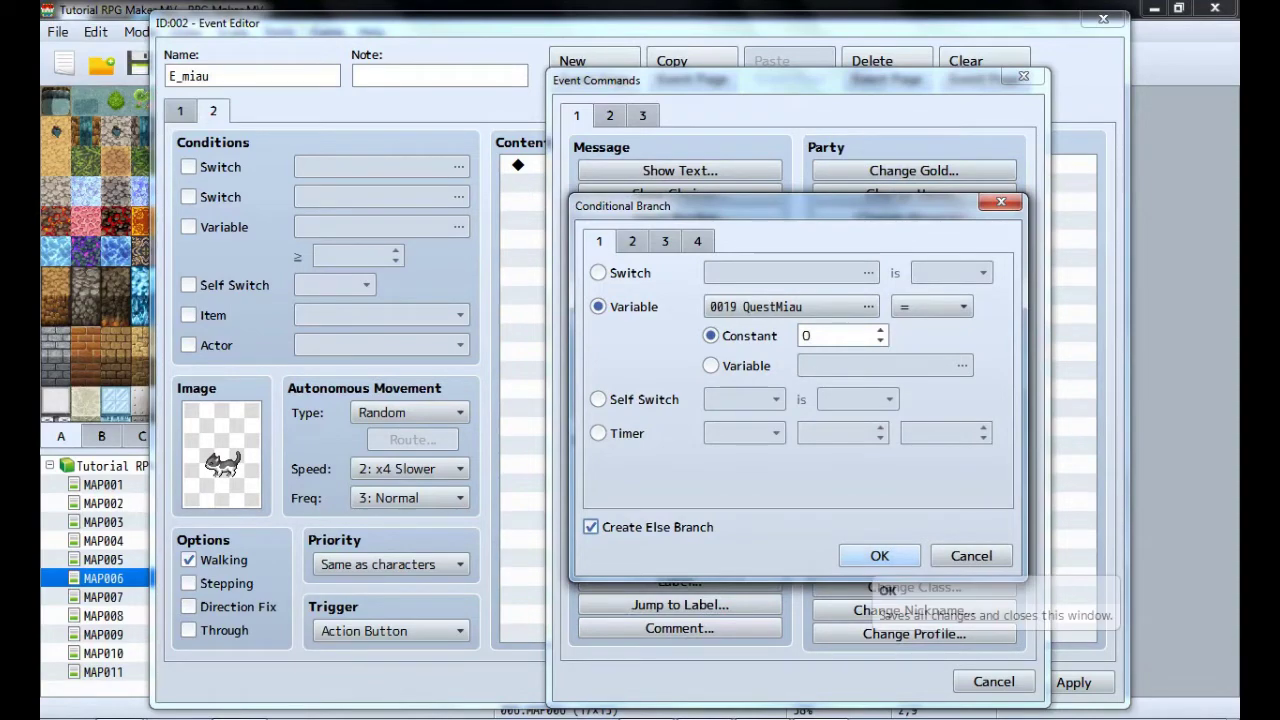
left_click(879, 555)
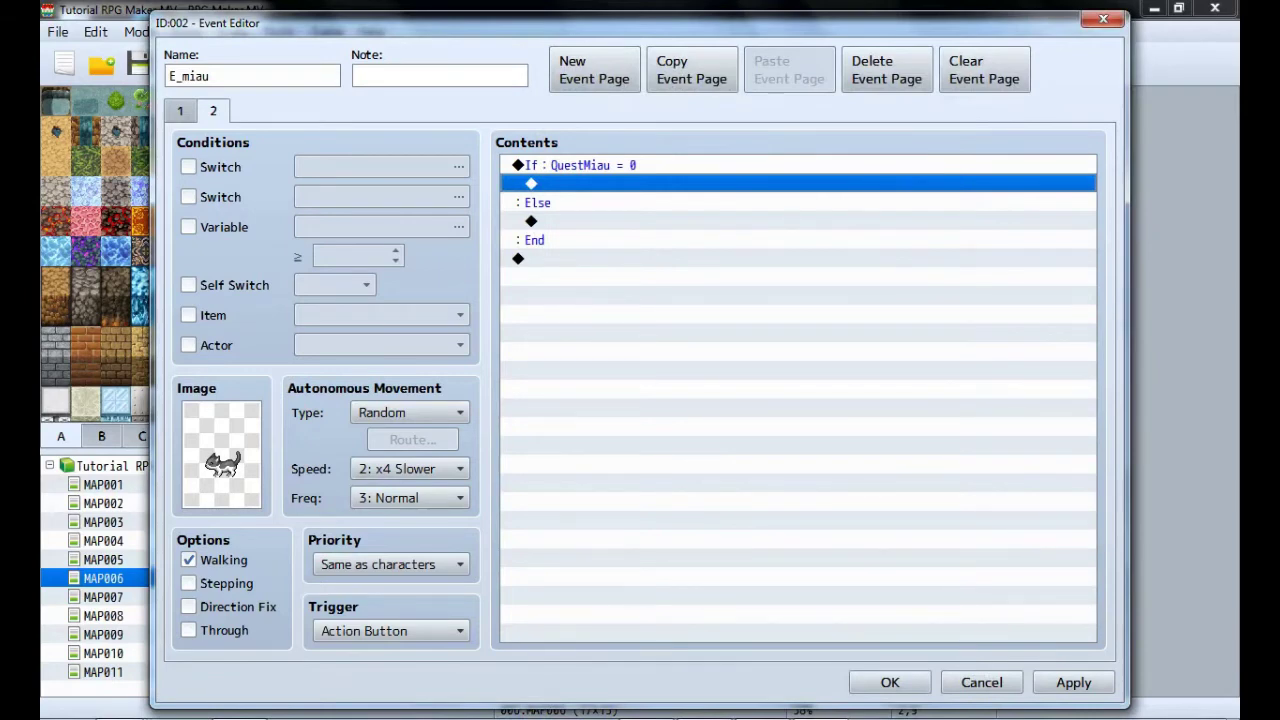
Add the message "Miau.." with the cat face from the Nature sheet inside the If branch.
key("Return")
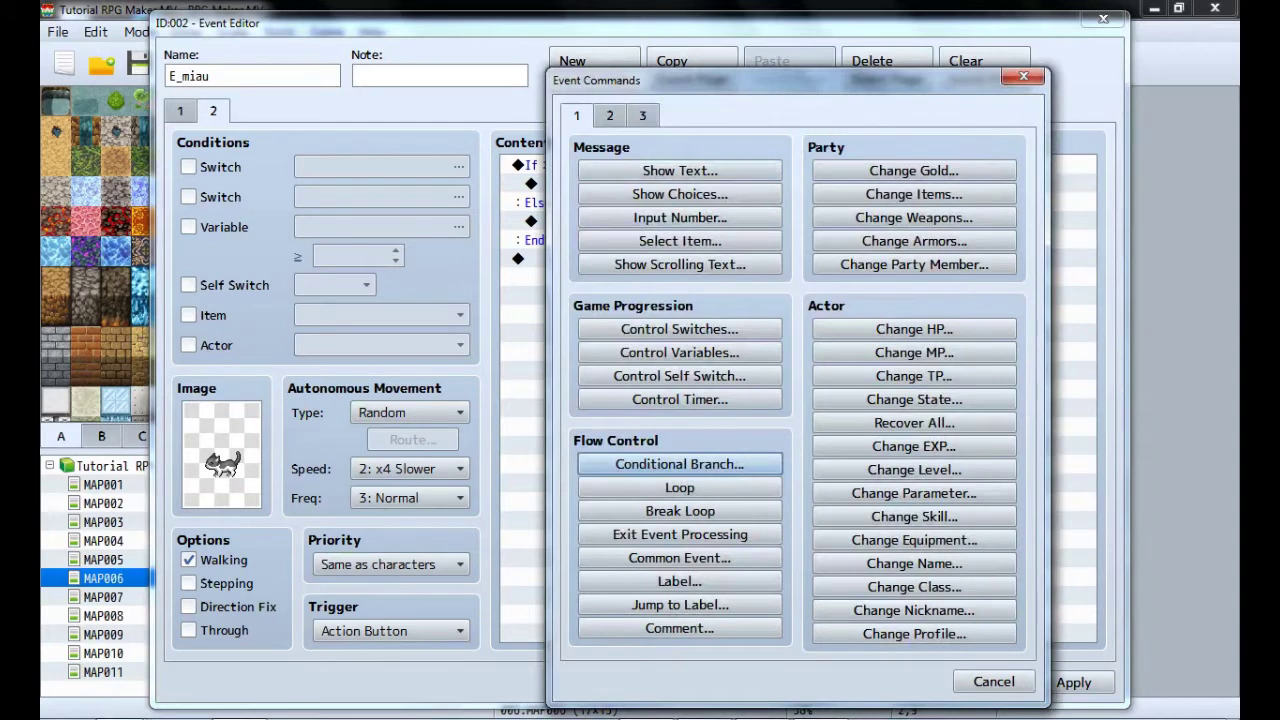
left_click(680, 170)
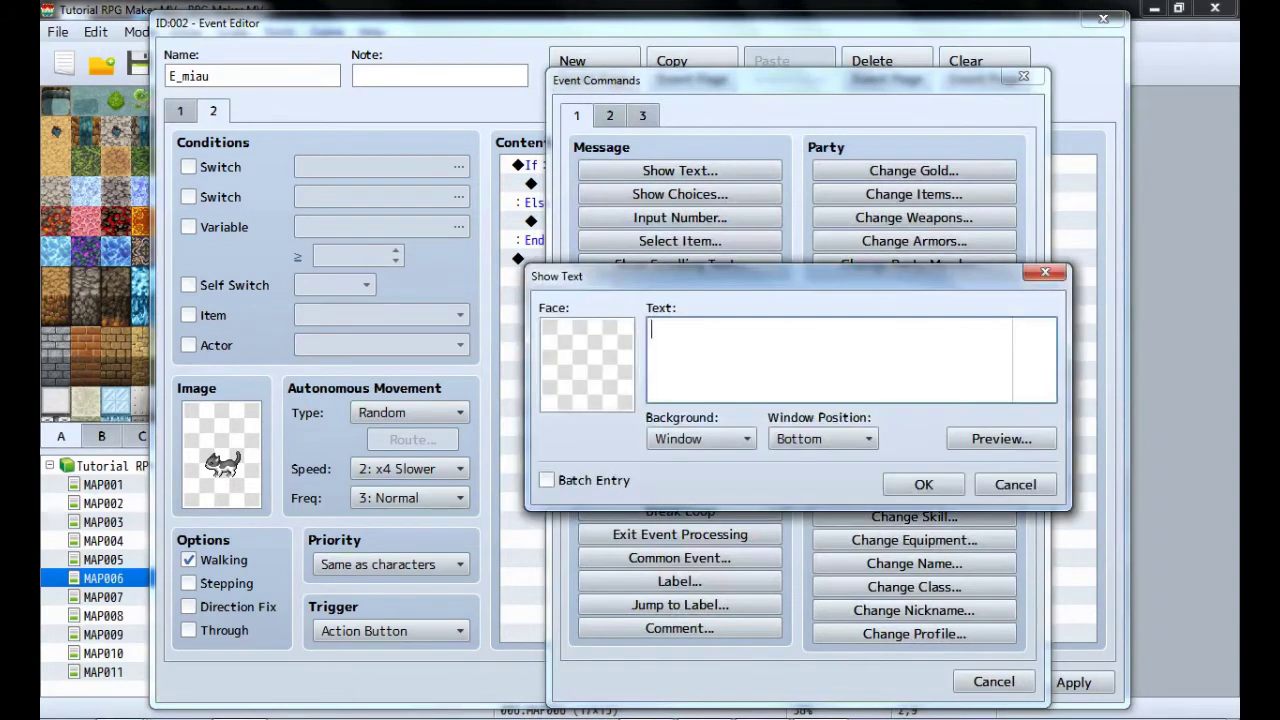
double_click(587, 365)
left_click(560, 335)
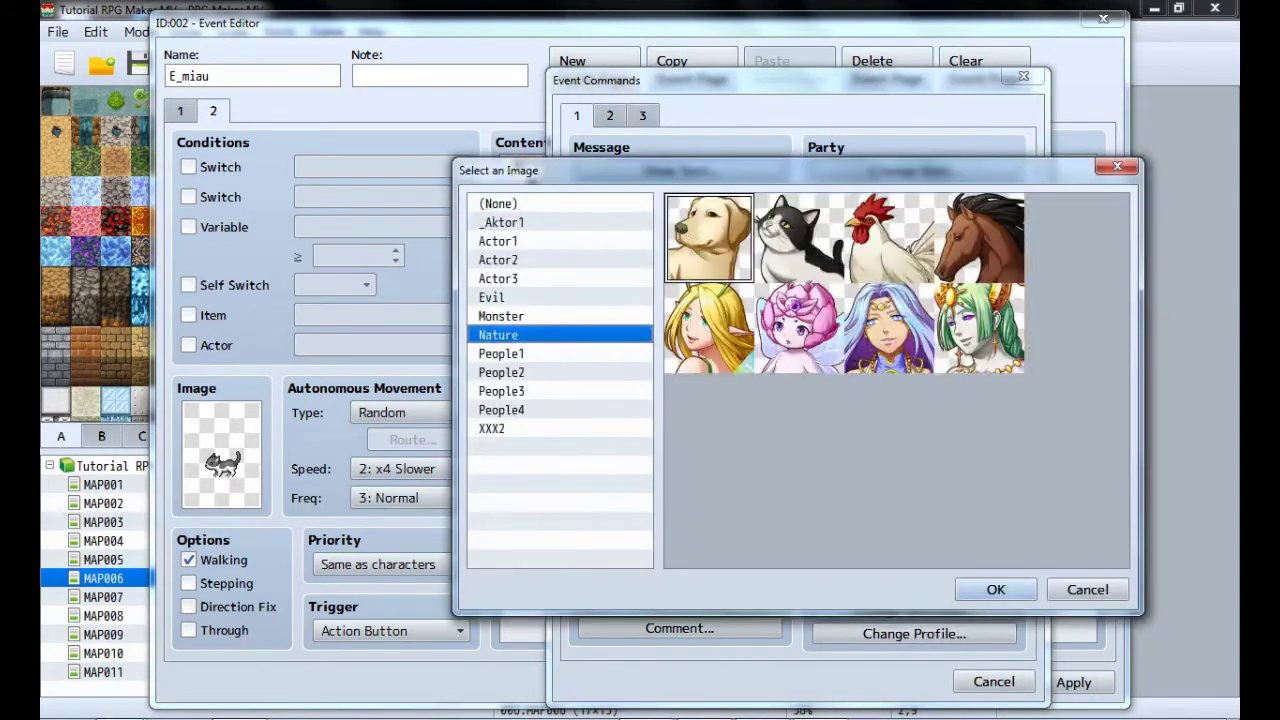
left_click(799, 238)
left_click(996, 589)
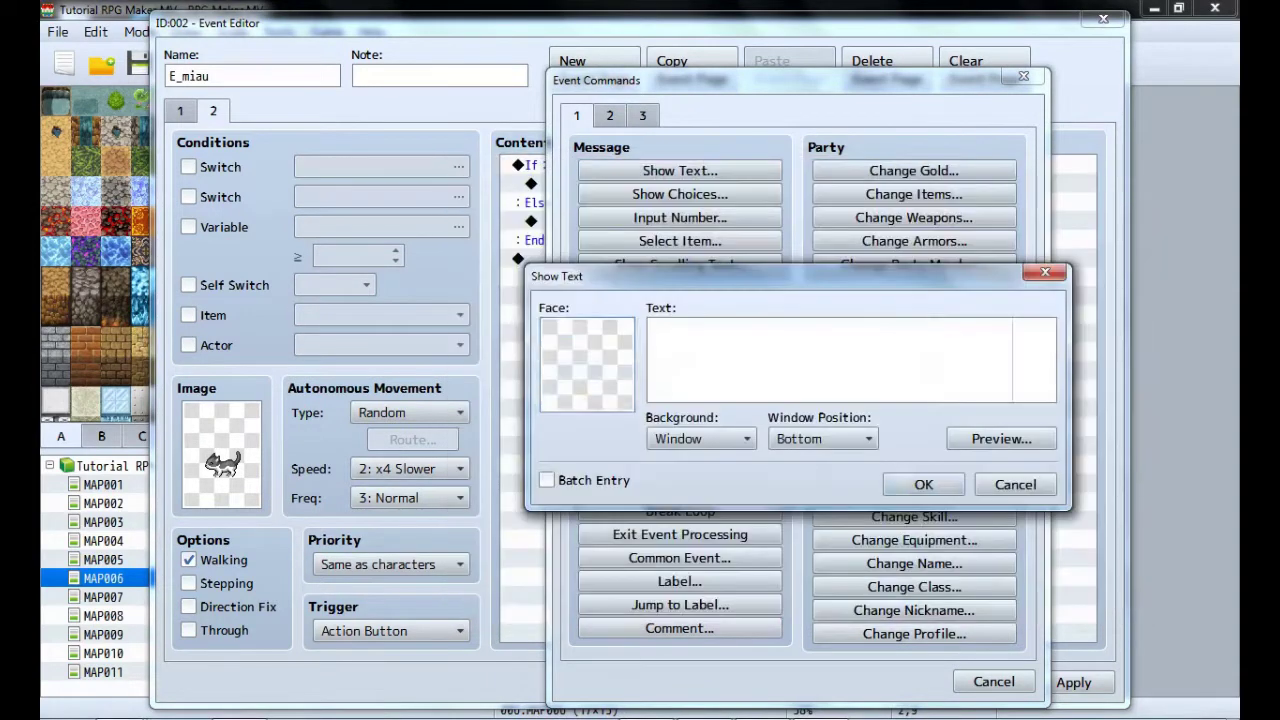
type("Miau")
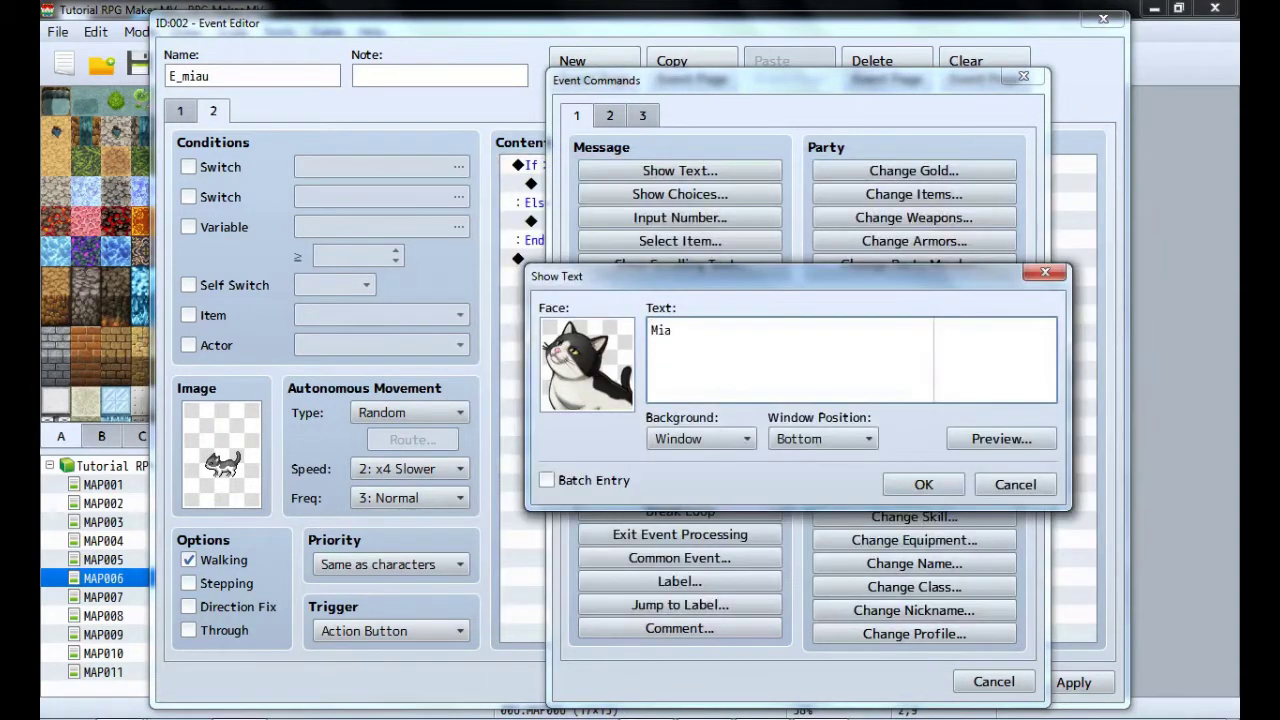
type("..")
left_click(923, 484)
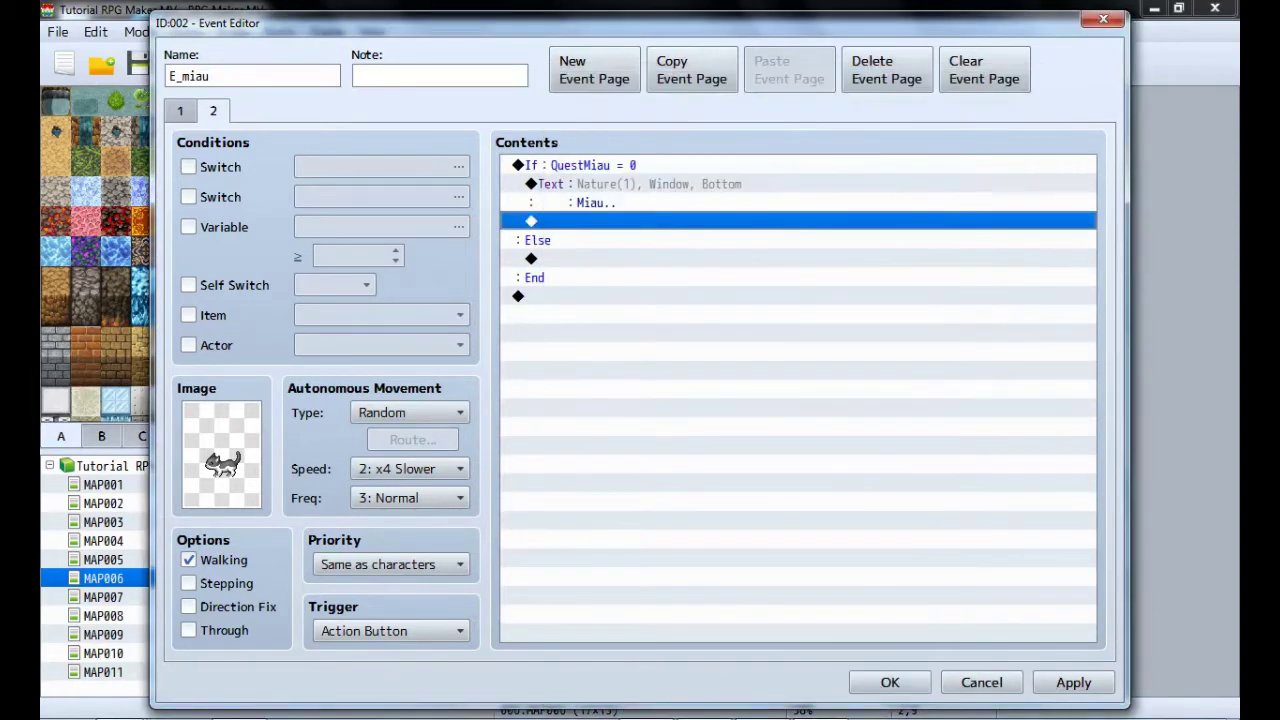
Add the message "Miau..miau" with the cat face from the Nature sheet inside the Else branch.
left_click(600, 258)
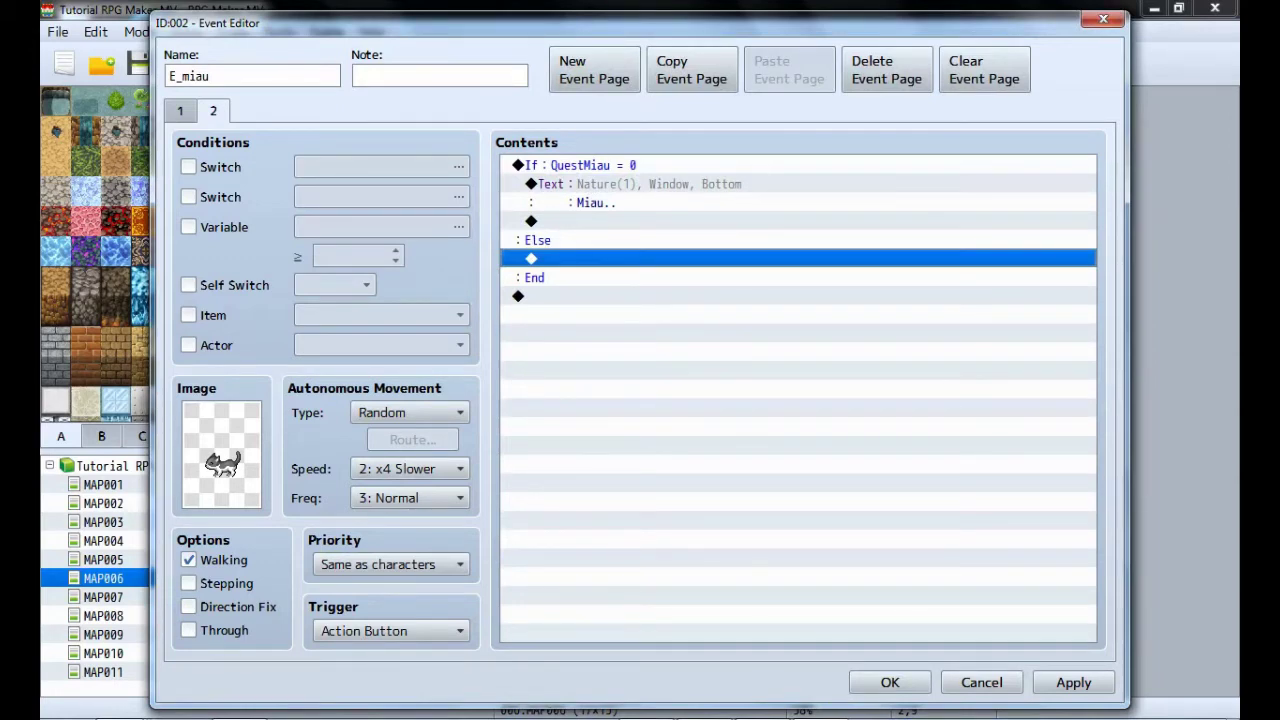
key("Return")
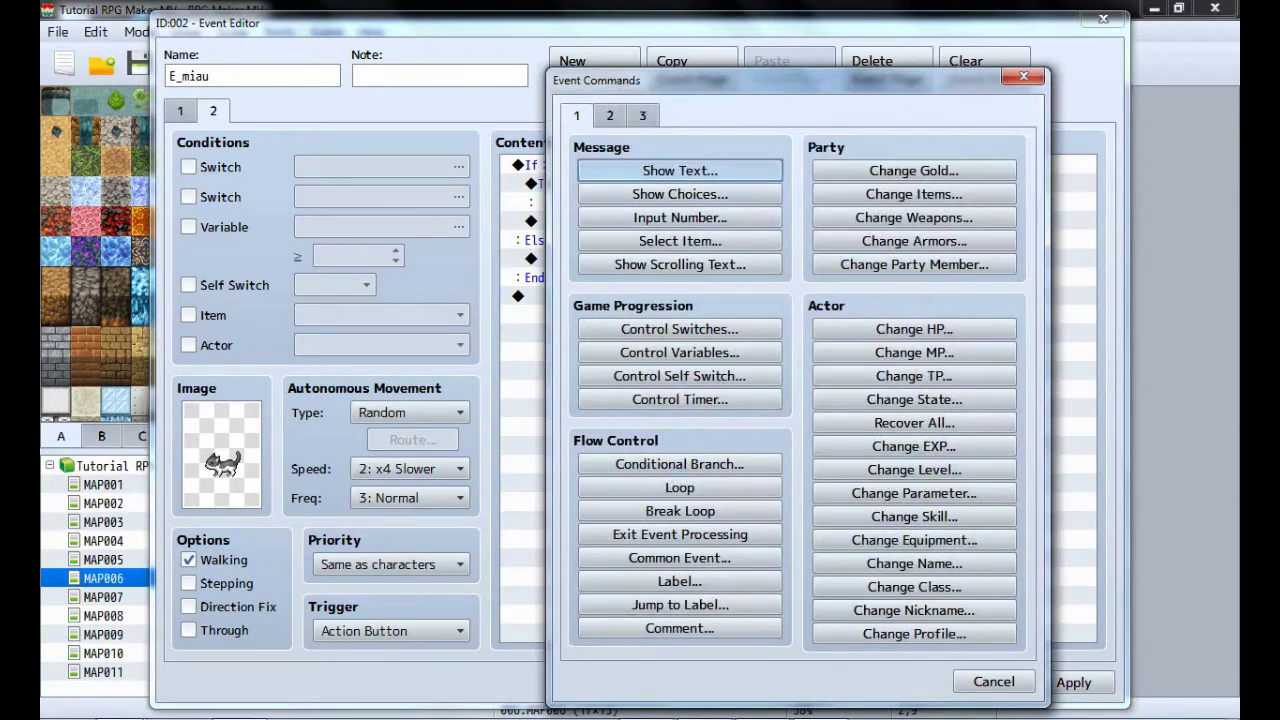
left_click(680, 170)
double_click(587, 364)
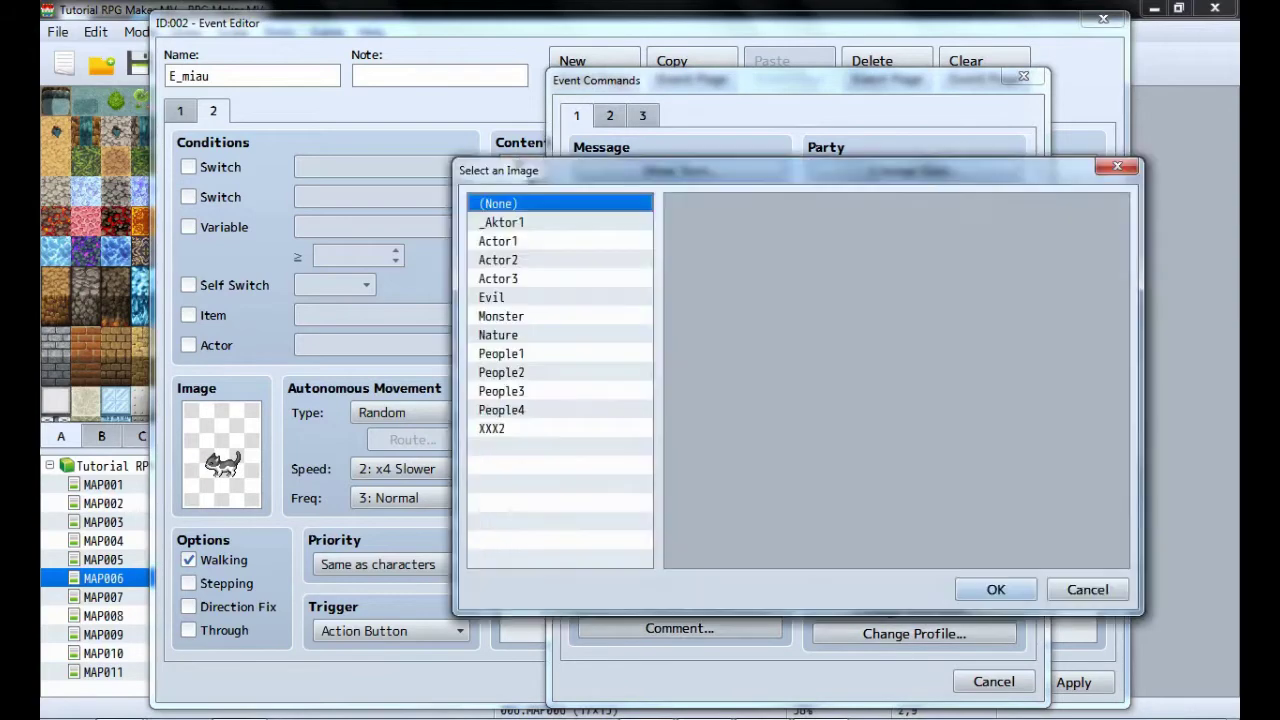
left_click(498, 335)
left_click(799, 238)
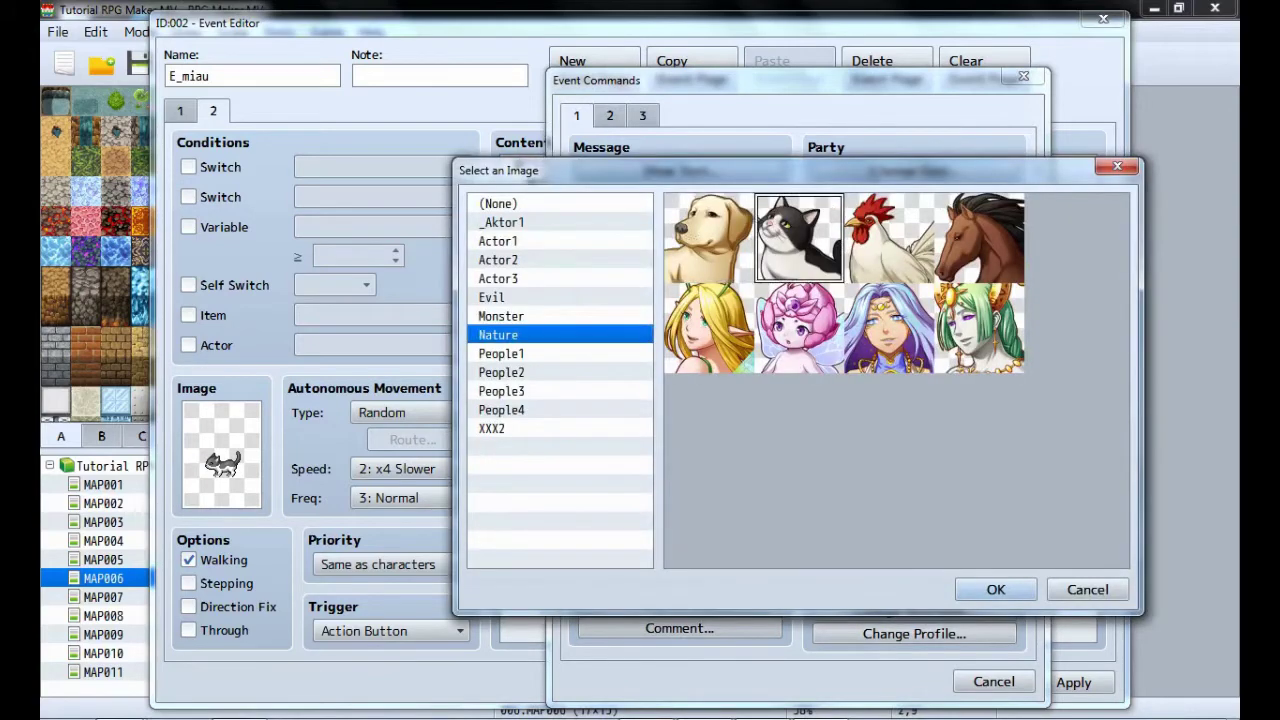
left_click(996, 589)
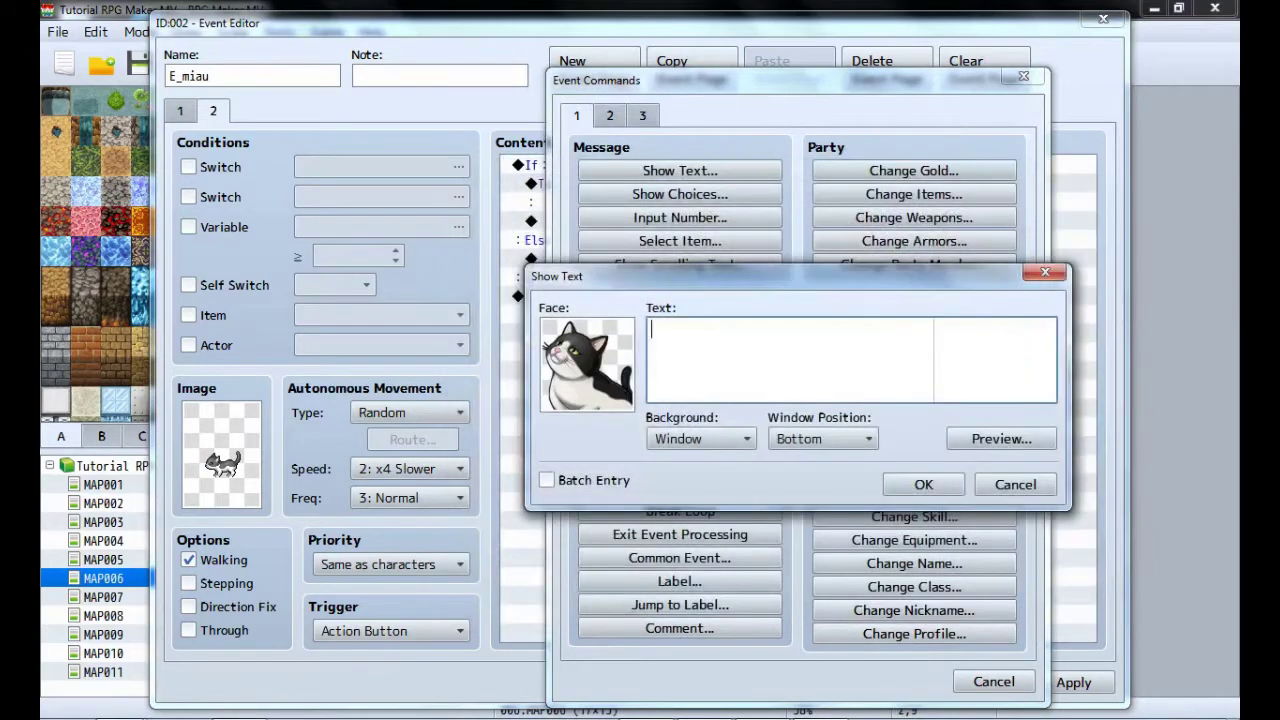
type("Miau..miau")
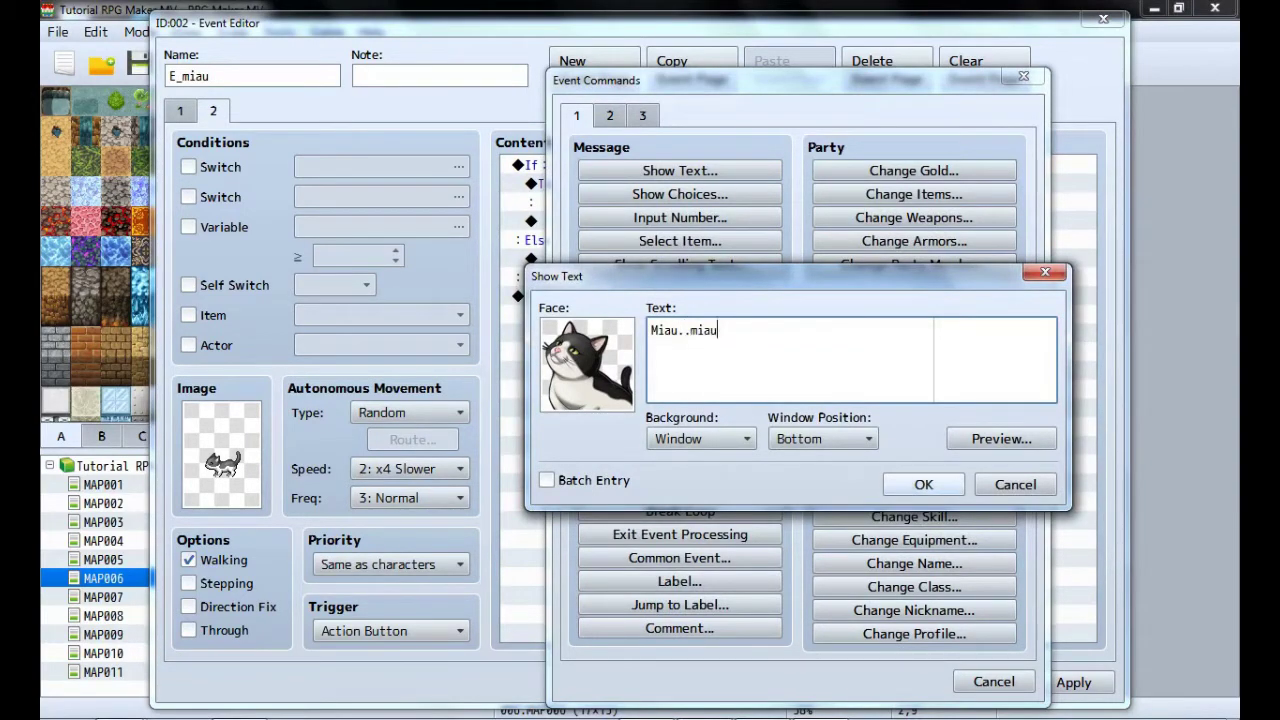
left_click(923, 484)
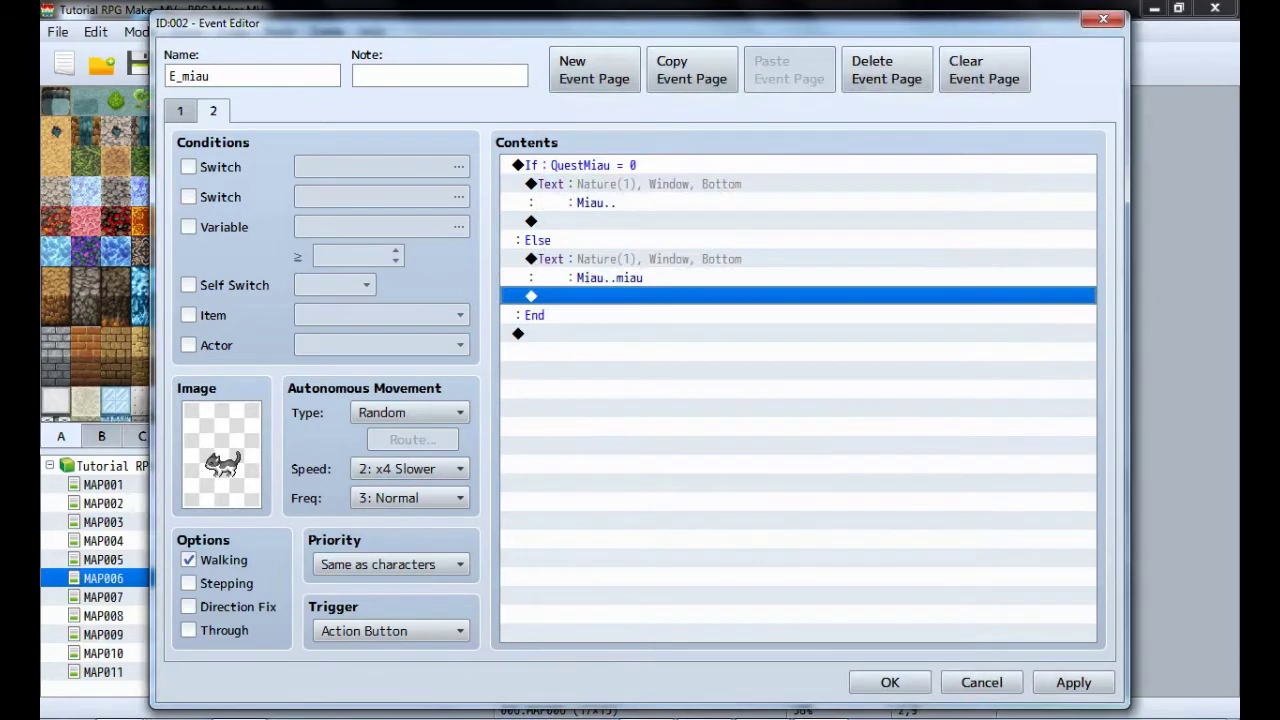
Add a Control Variables command after the Else branch's message that sets 0019 QuestMiau to the constant 2.
left_click(658, 261)
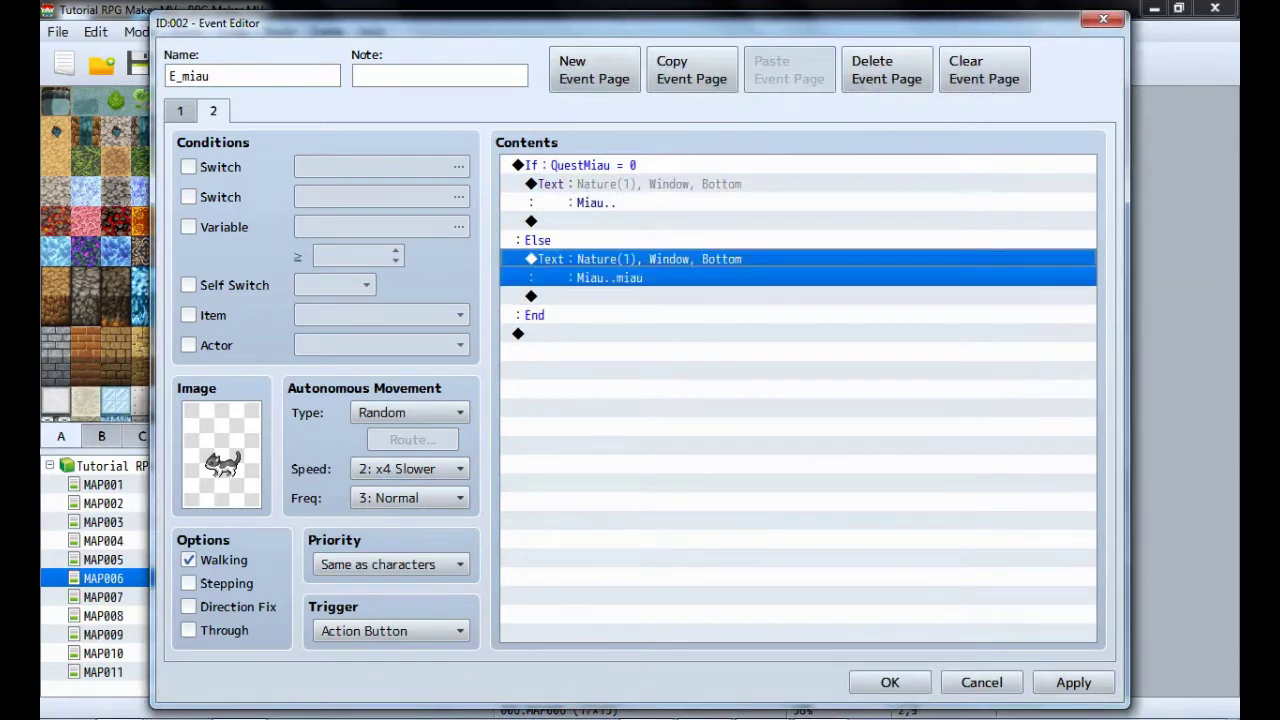
left_click(658, 296)
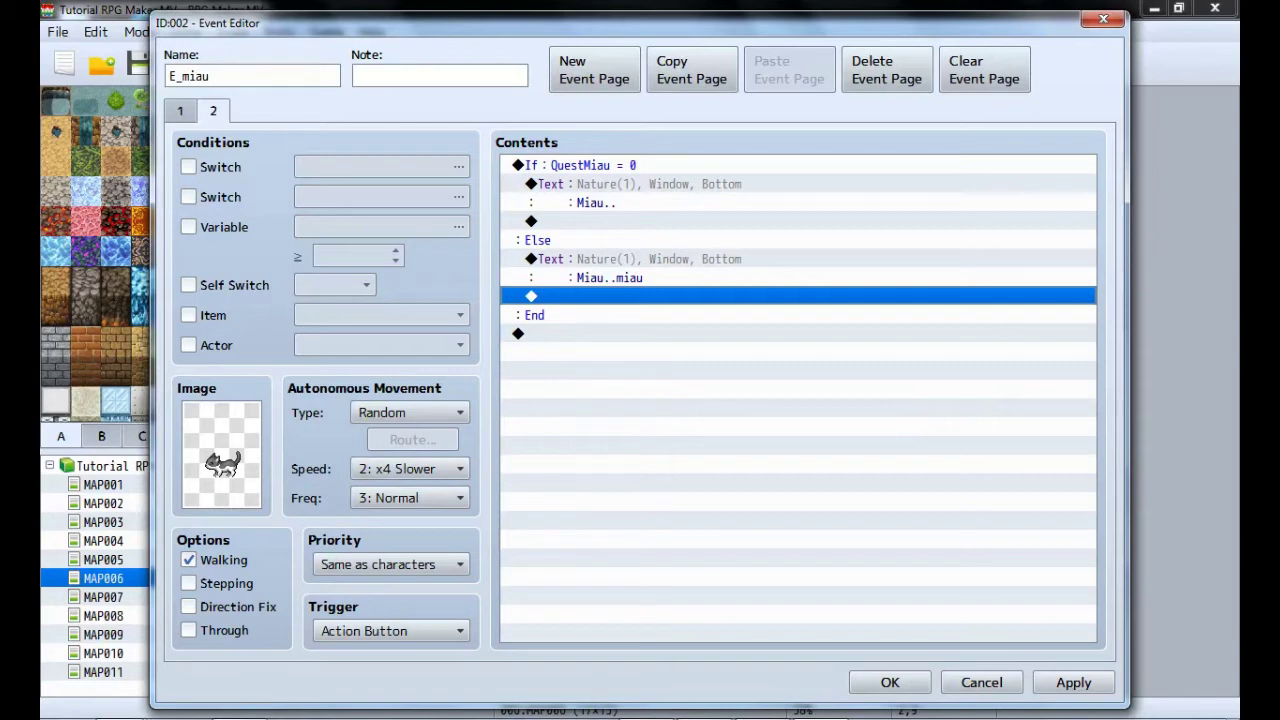
key("Return")
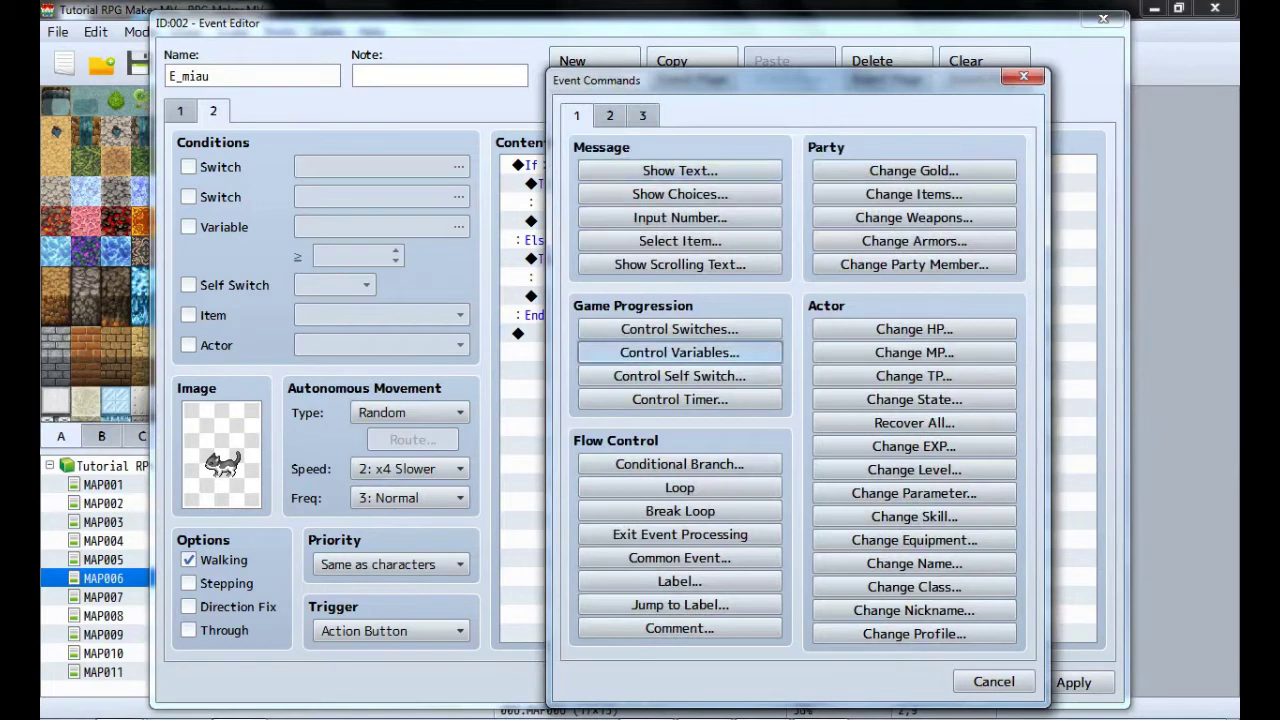
left_click(680, 352)
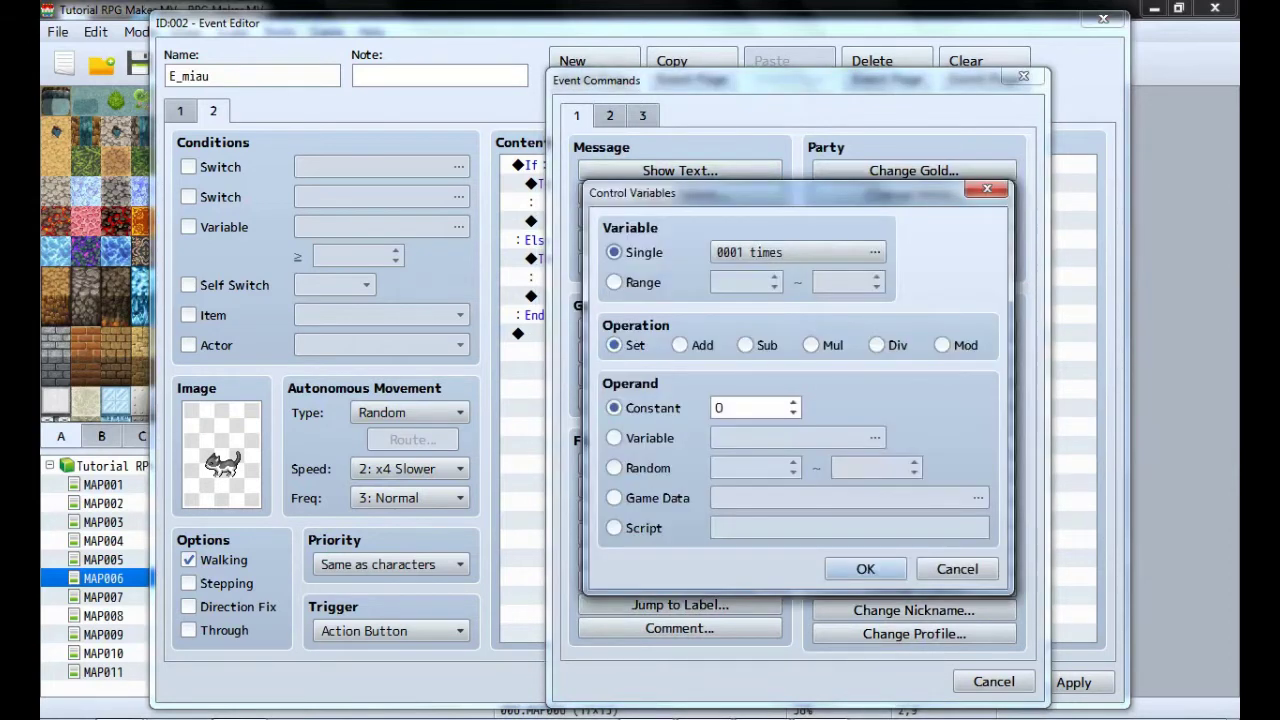
left_click(798, 253)
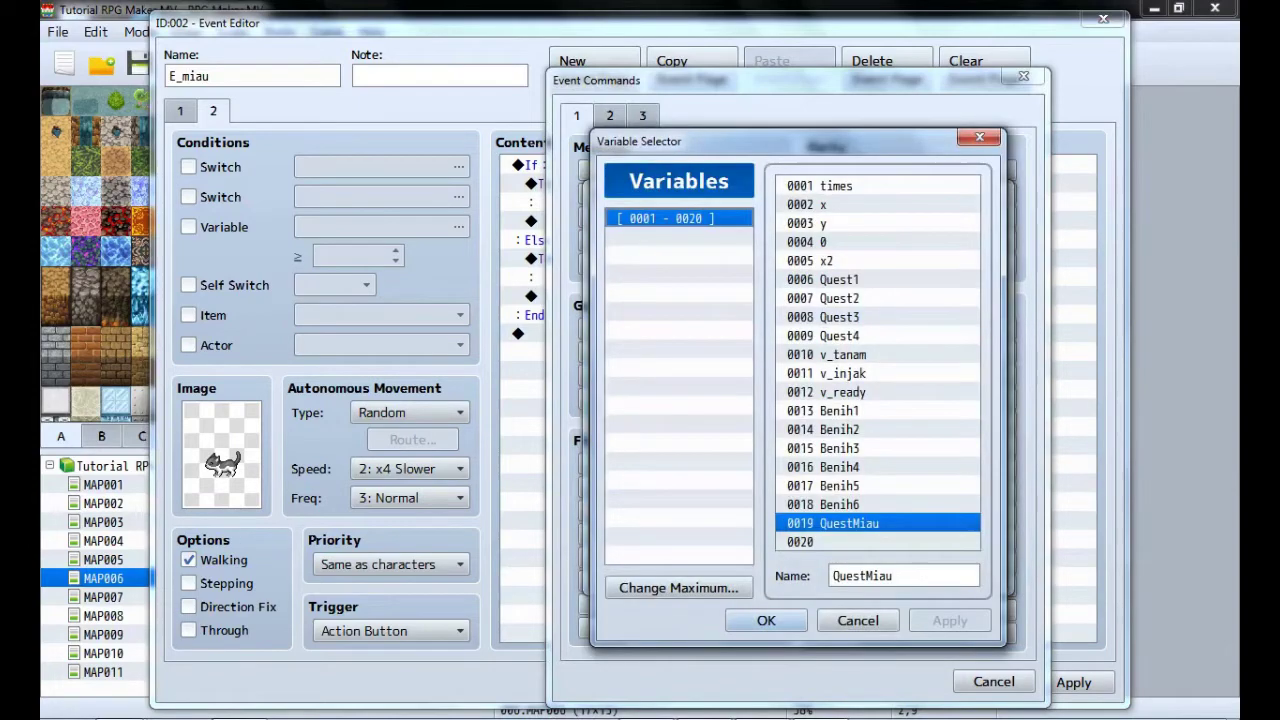
left_click(766, 620)
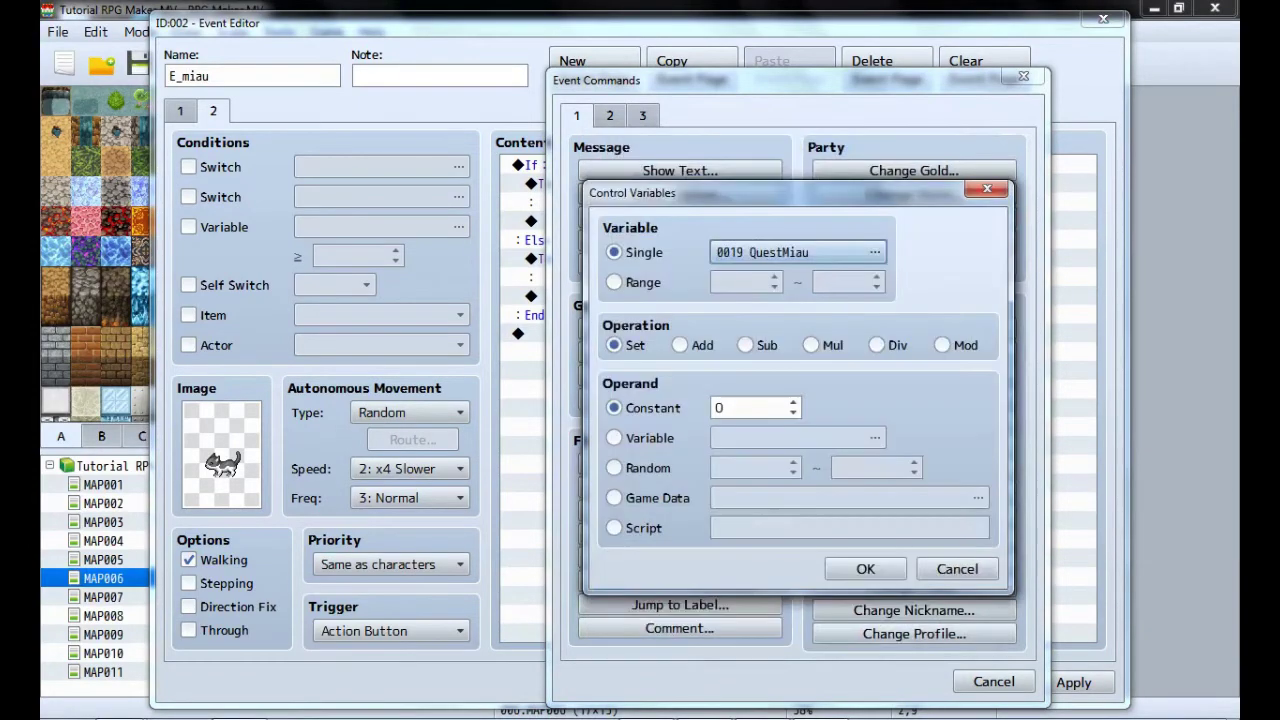
left_click(748, 408)
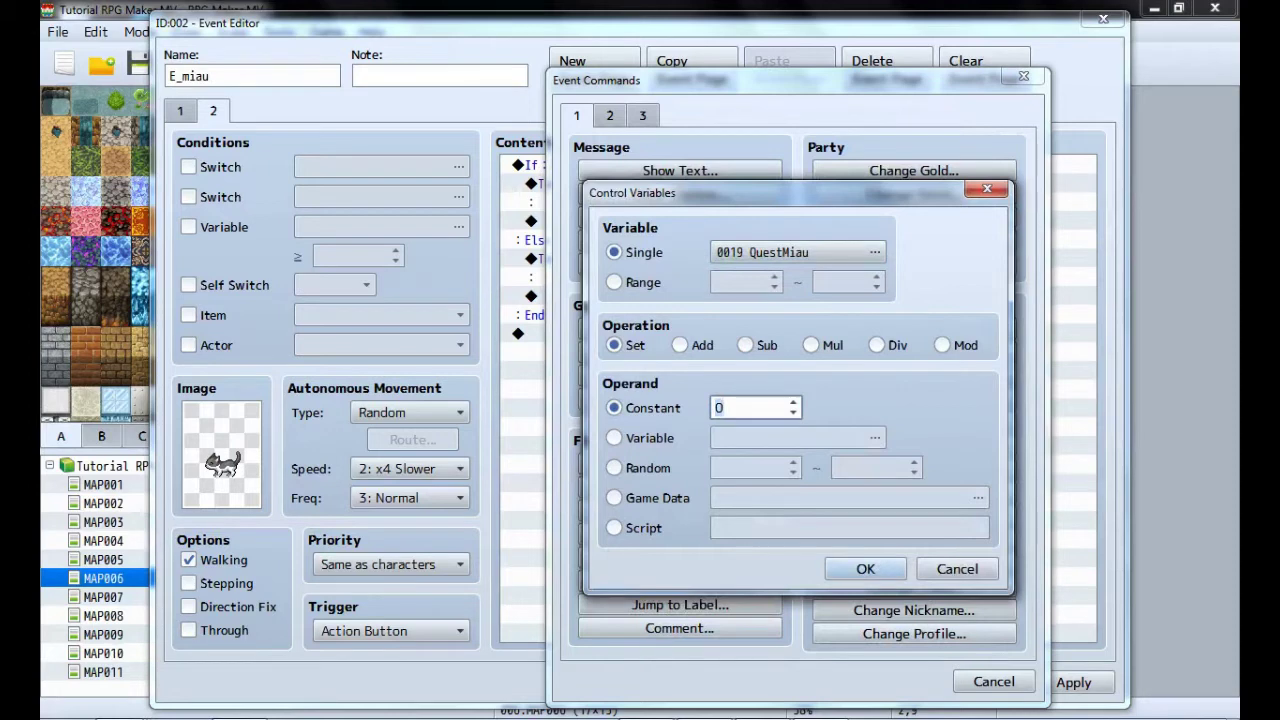
key("BackSpace")
type("2")
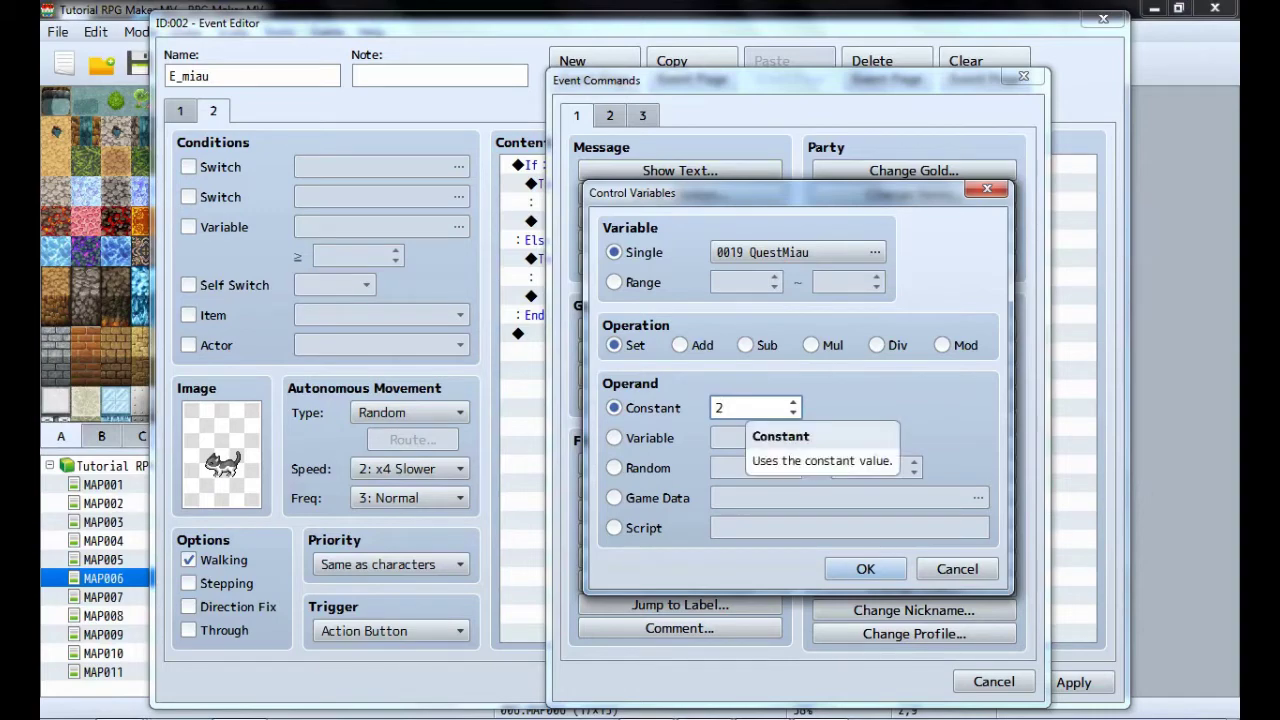
left_click(865, 569)
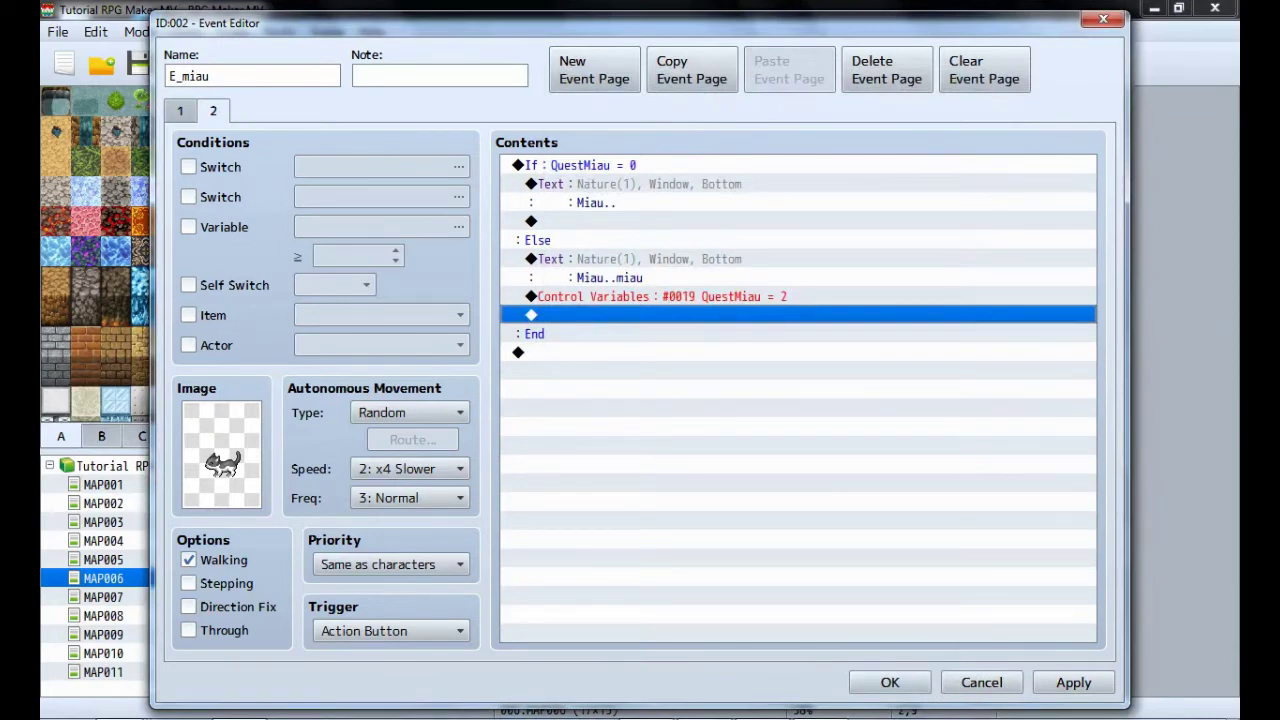
Make self switch A the condition of page 2 and turn self switch A OFF at the end of the Else branch.
left_click(189, 286)
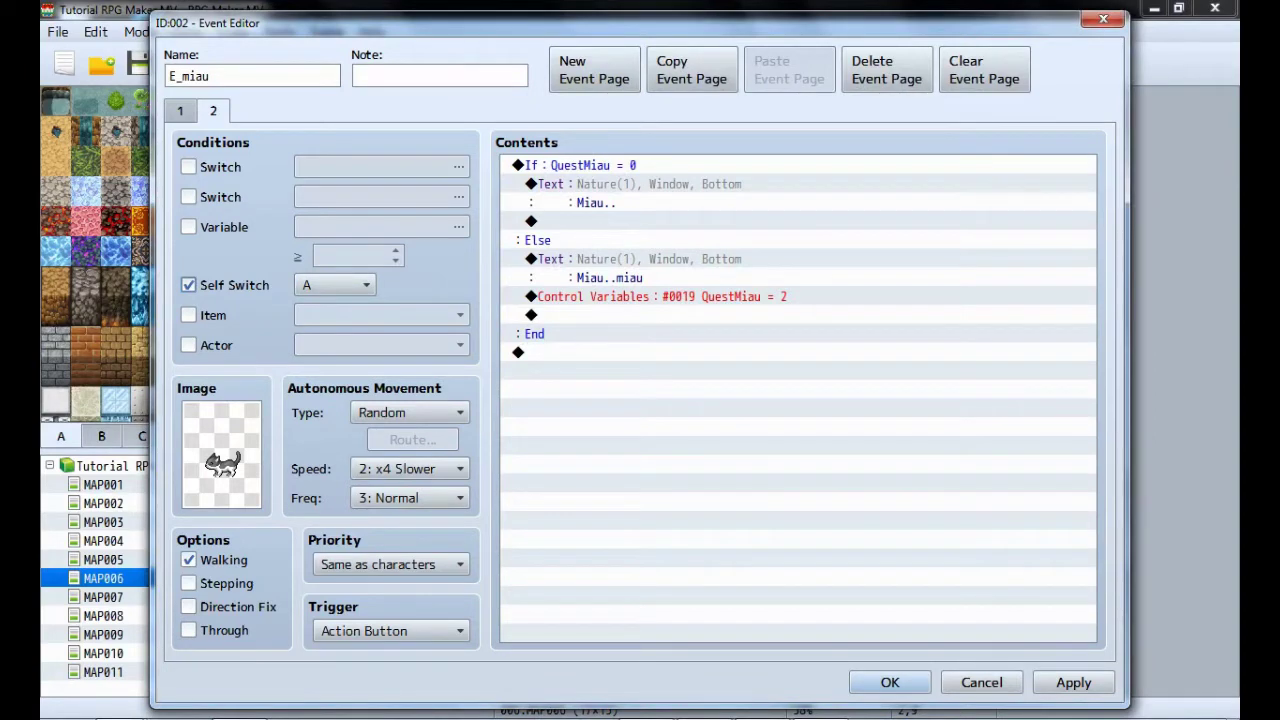
double_click(640, 315)
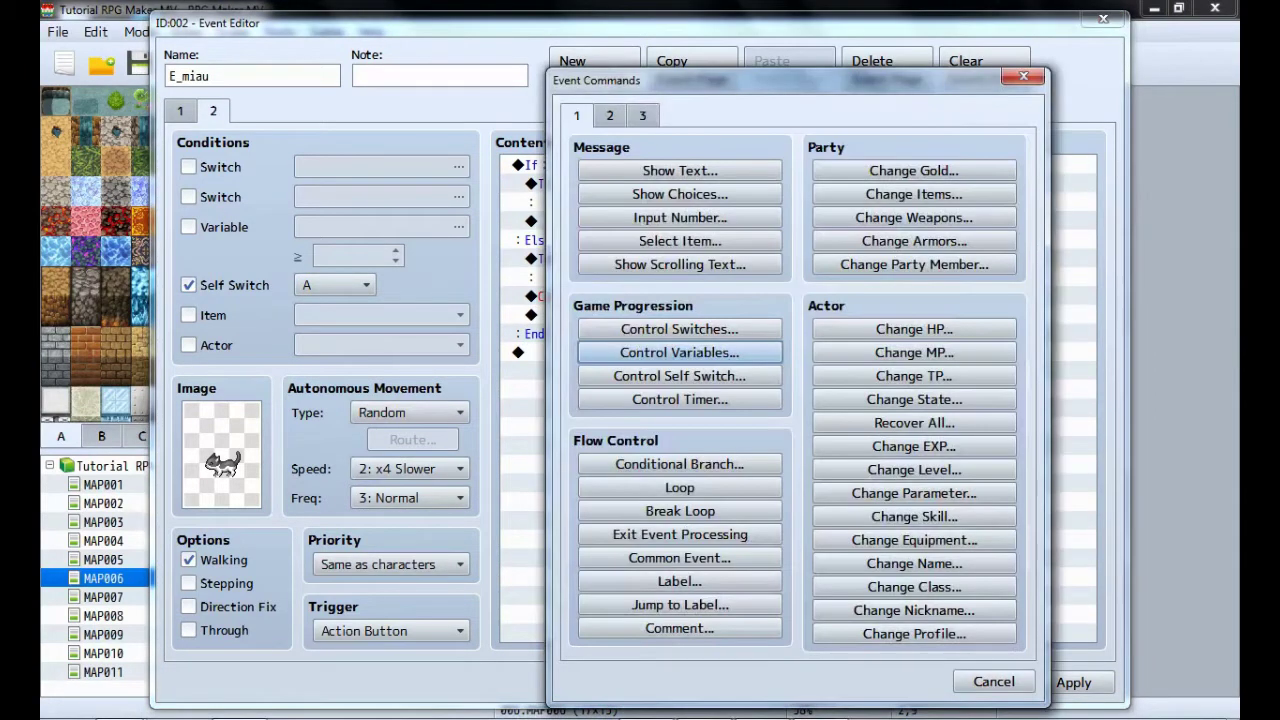
left_click(680, 375)
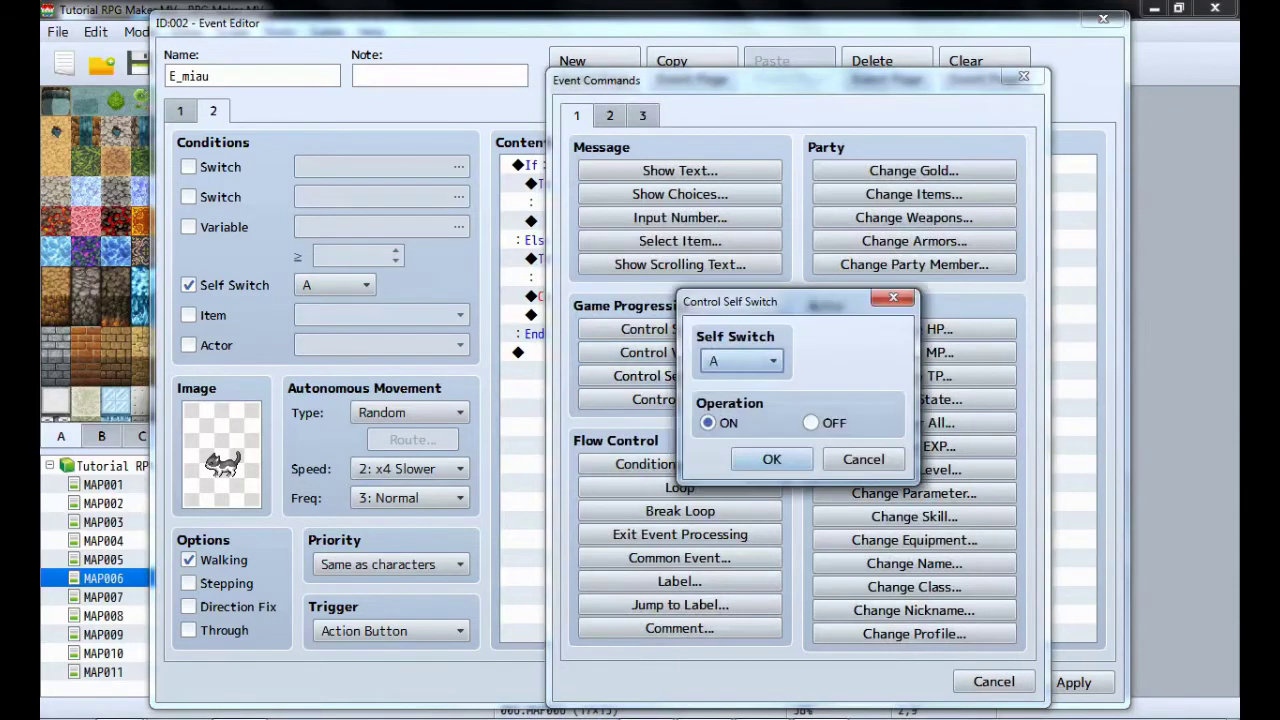
left_click(810, 422)
left_click(771, 459)
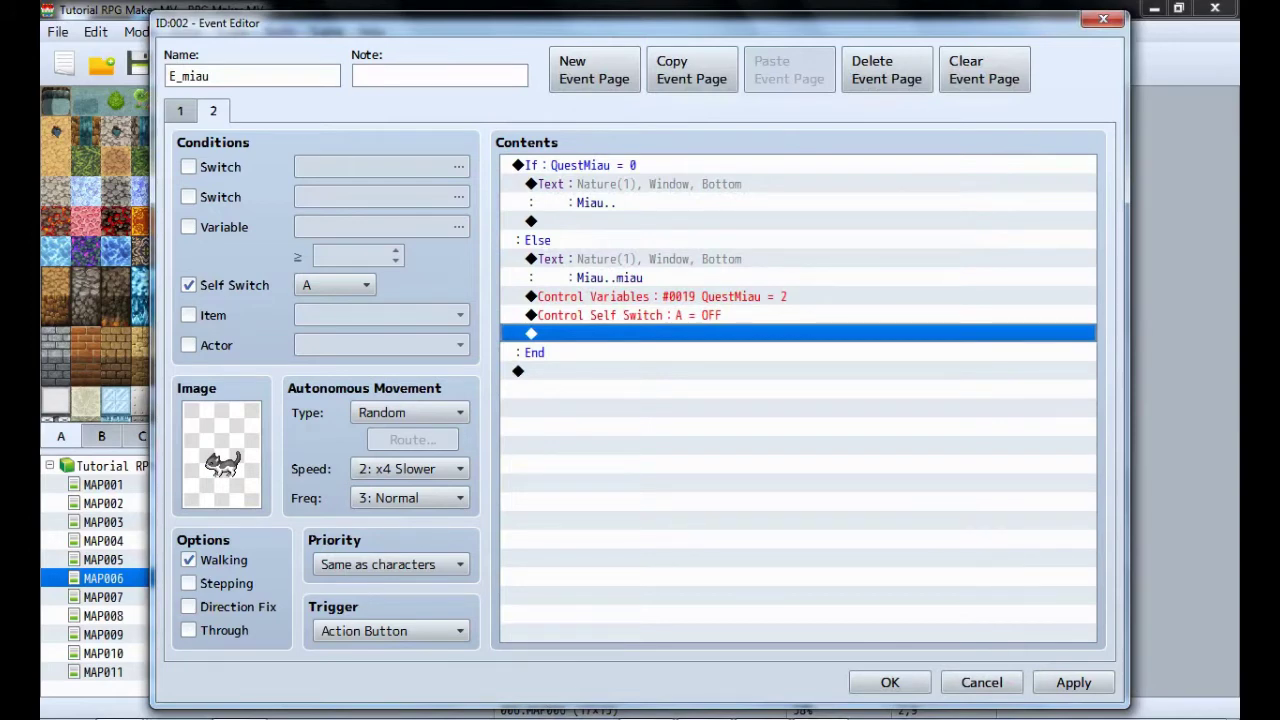
Add a conditional branch to page 1 of E_miau checking that variable 0019 QuestMiau equals constant 1, with an Else branch.
left_click(180, 111)
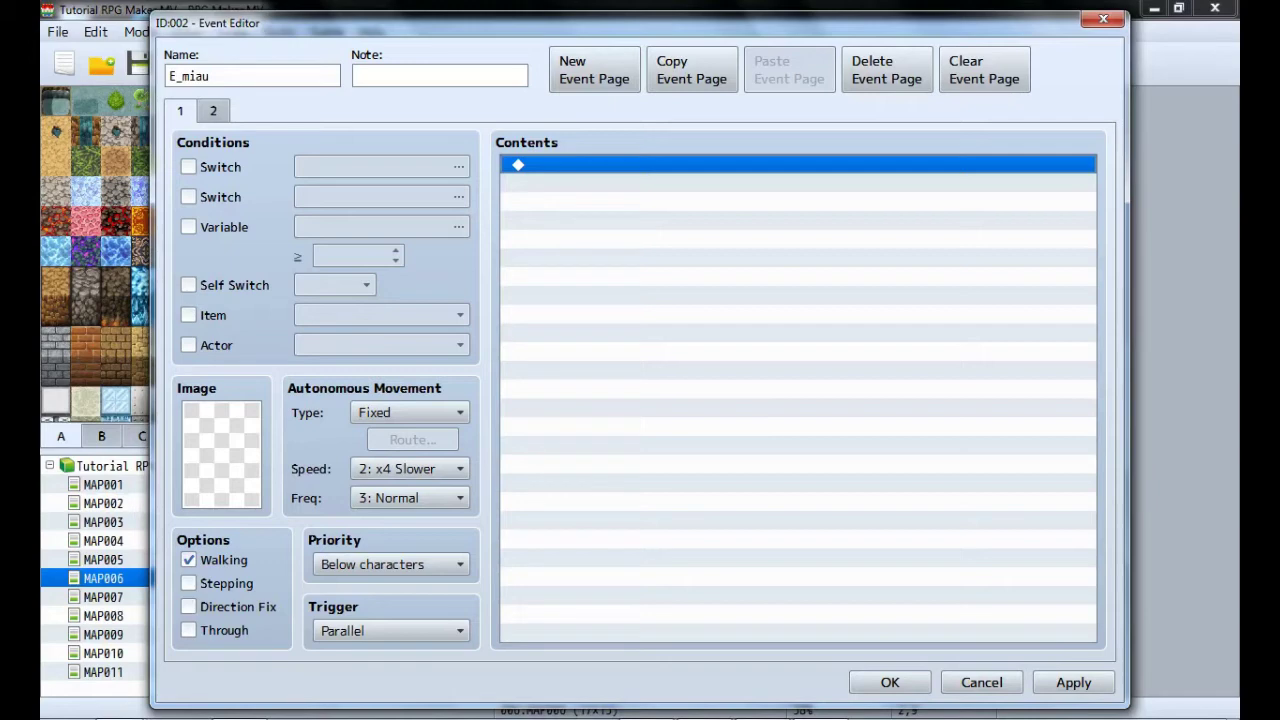
double_click(680, 165)
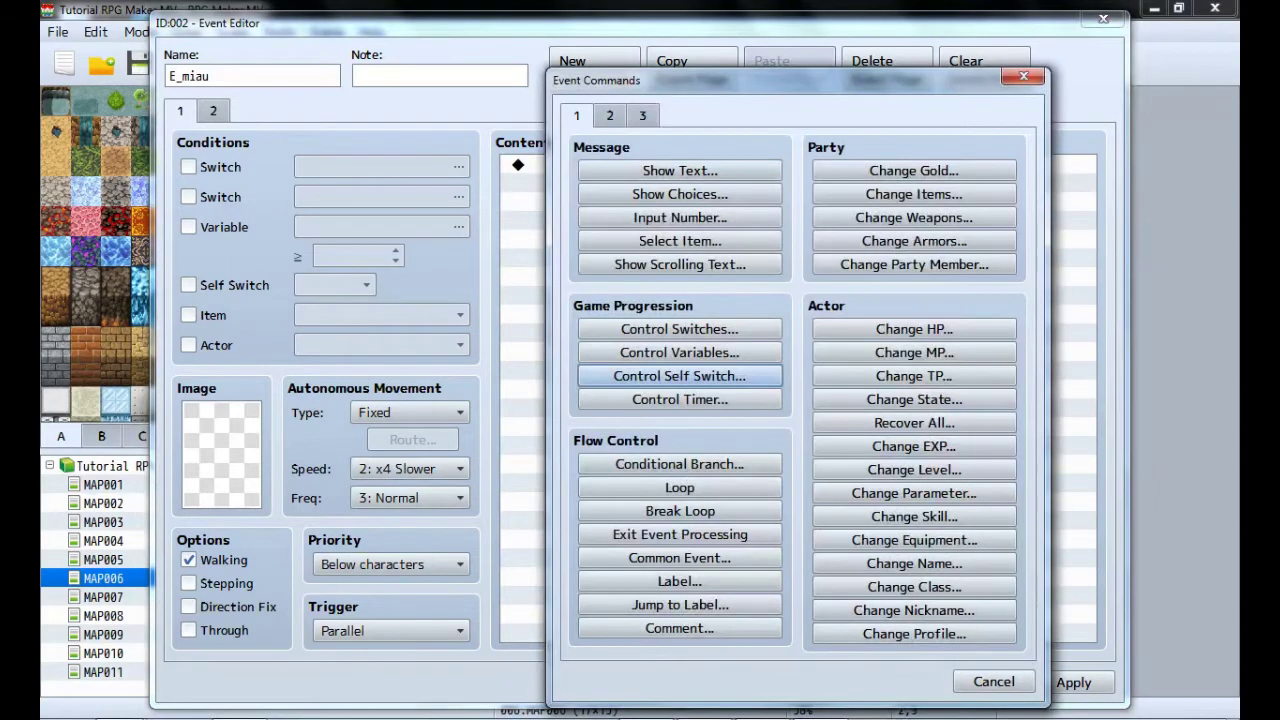
left_click(680, 464)
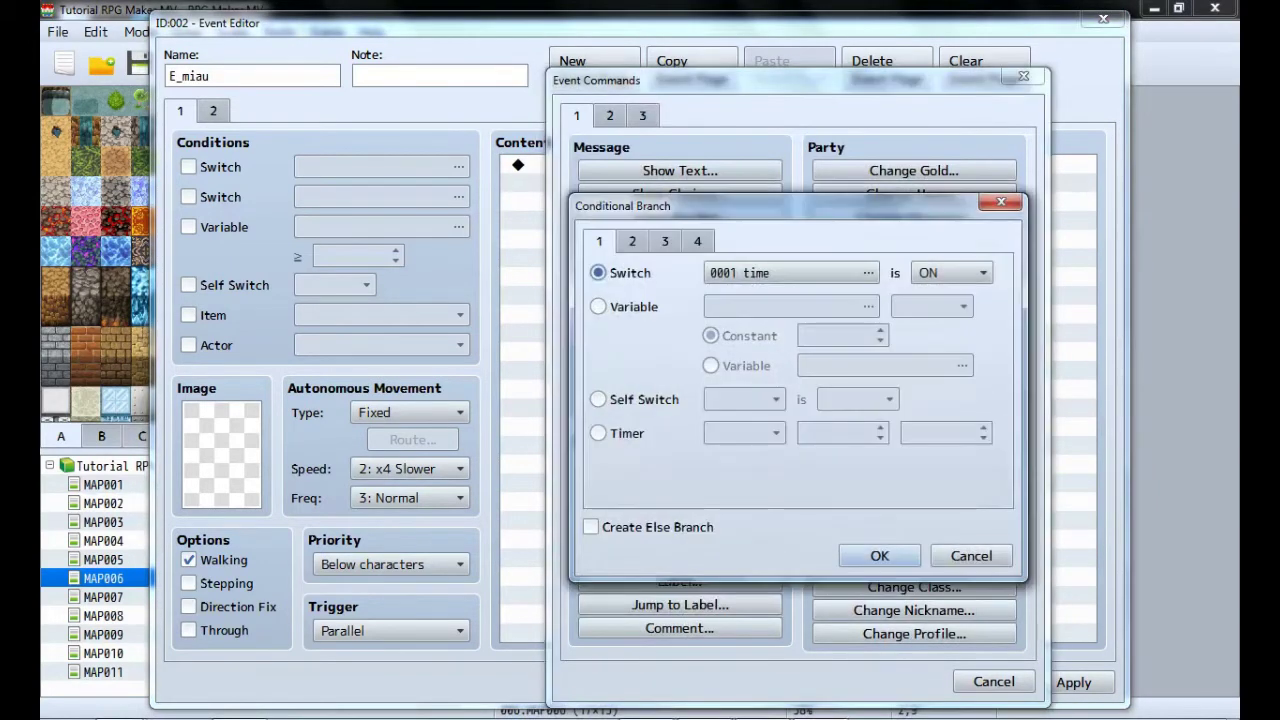
left_click(598, 306)
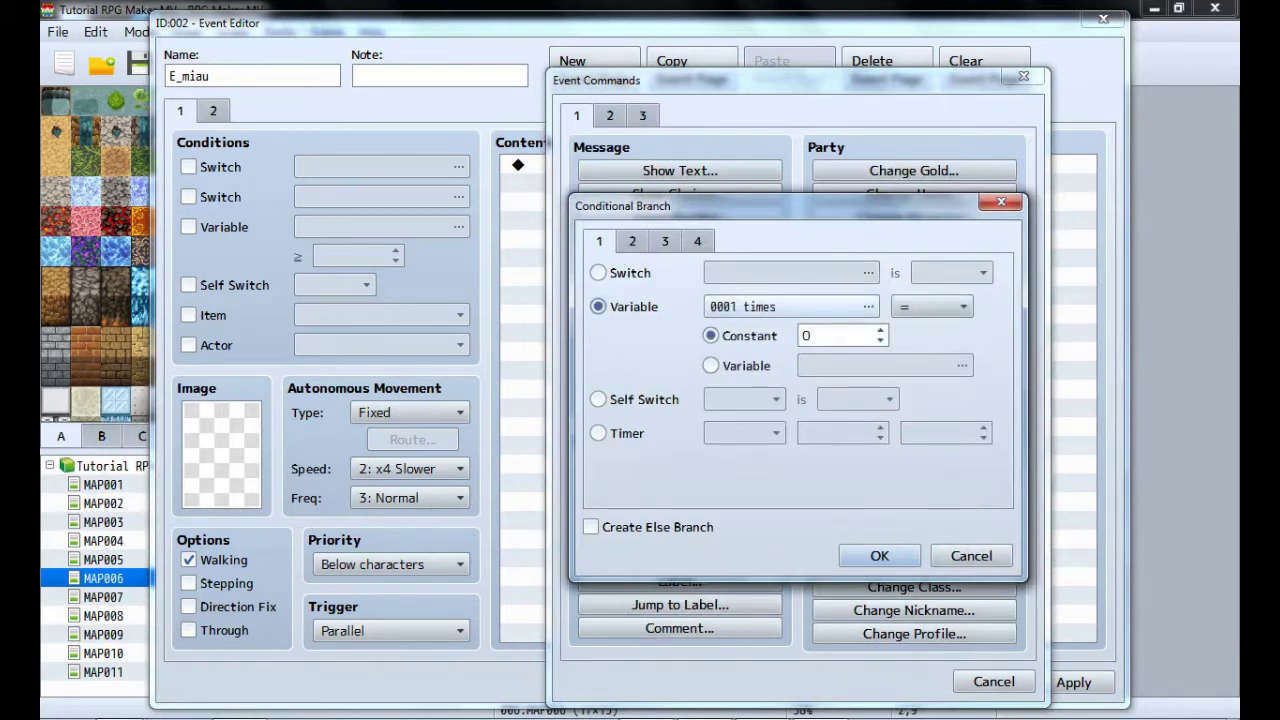
left_click(790, 306)
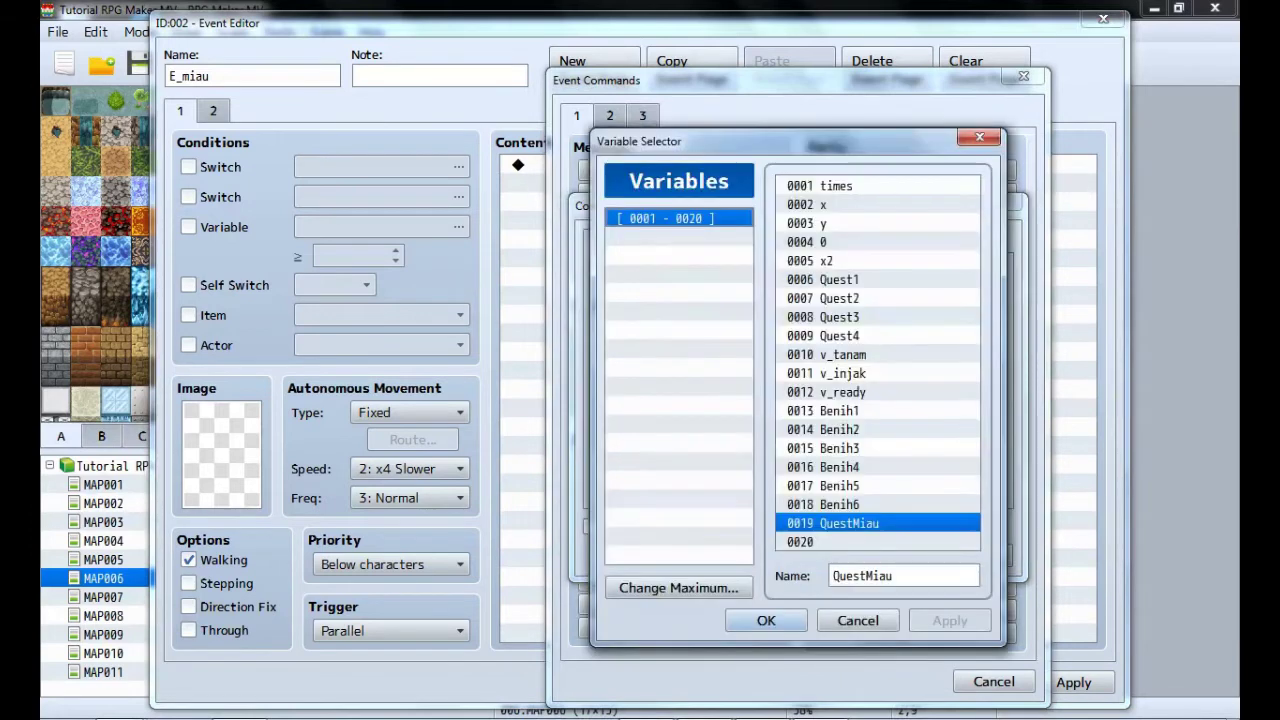
left_click(766, 620)
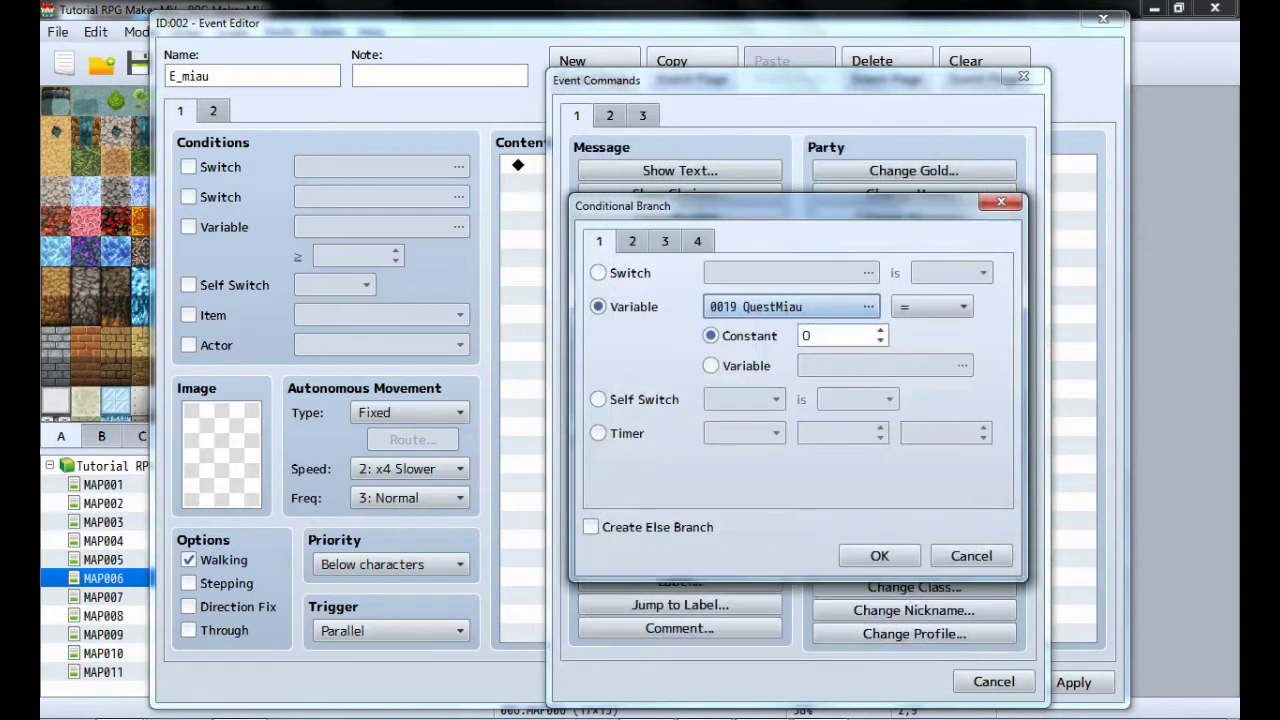
left_click(829, 336)
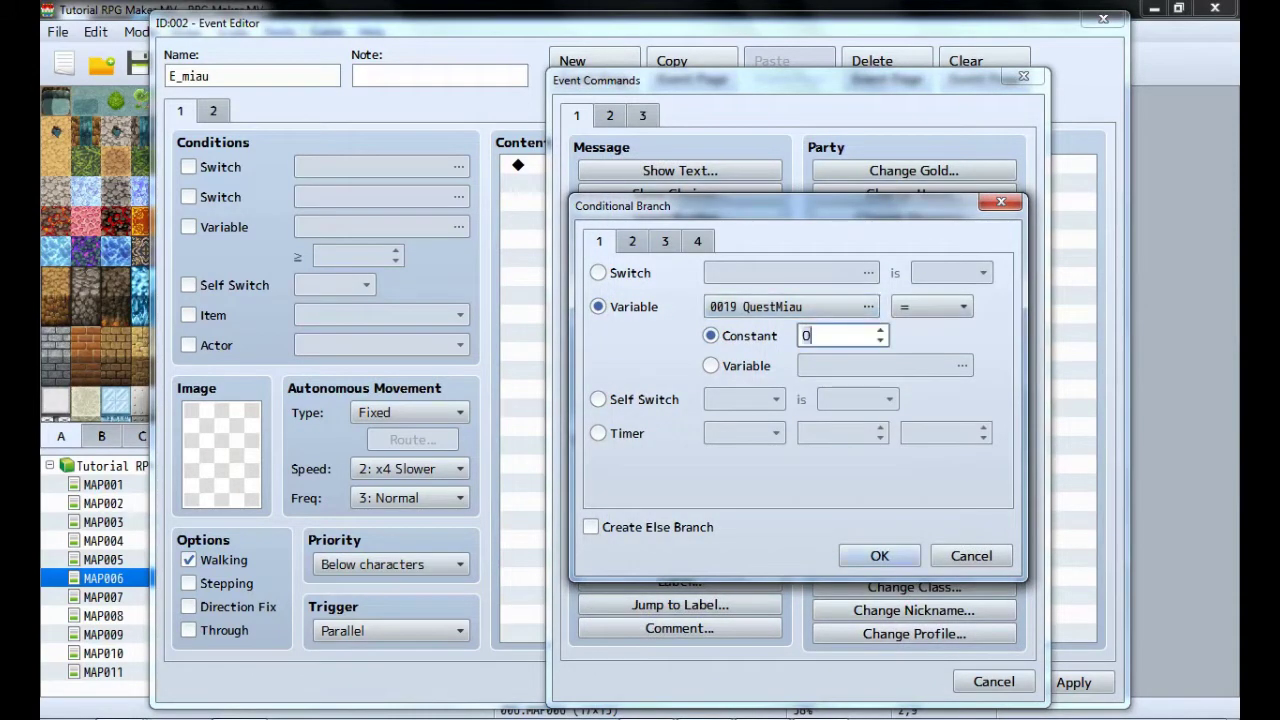
key("BackSpace")
type("1")
left_click(591, 527)
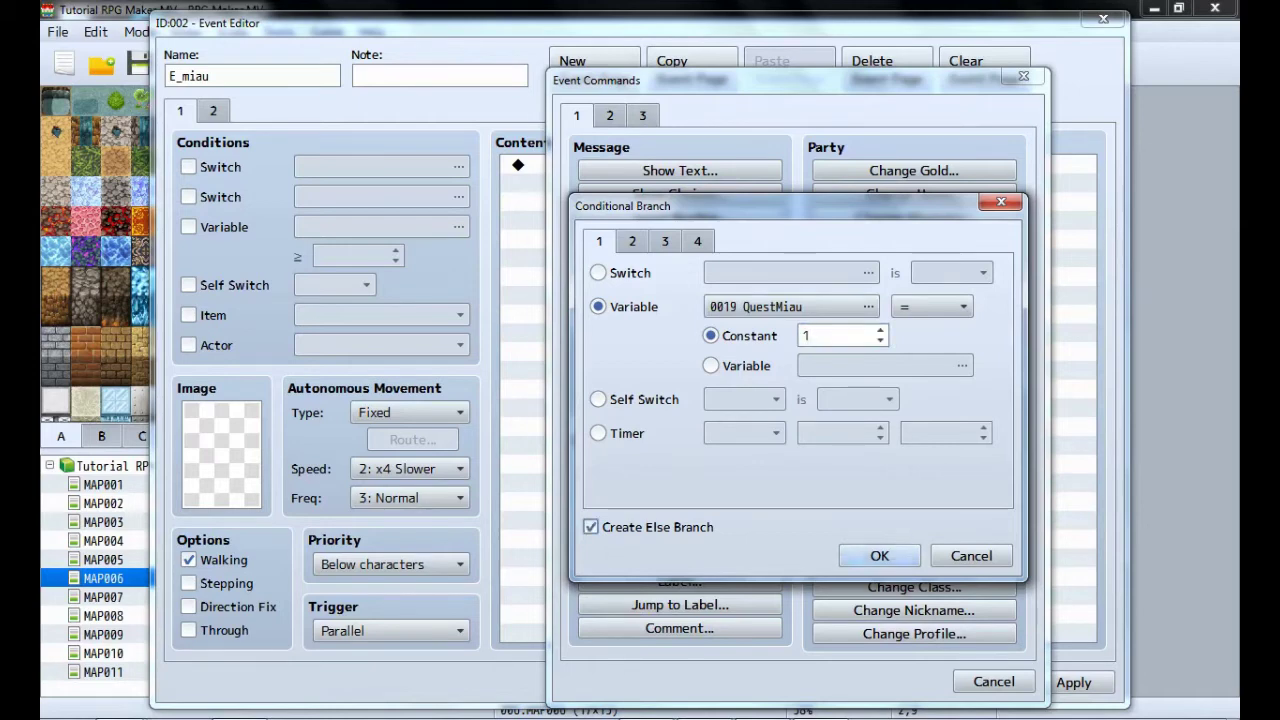
left_click(879, 556)
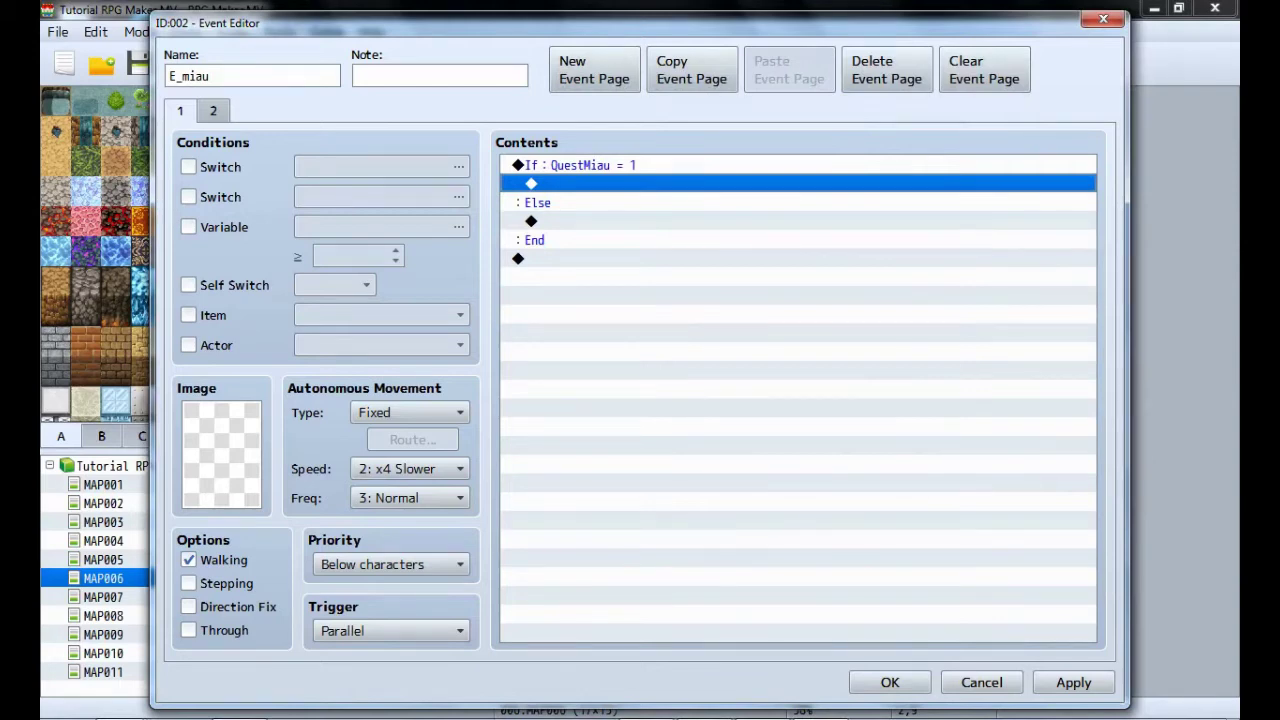
Add a Control Self Switch command that turns A ON inside the If branch on page 1.
left_click(213, 111)
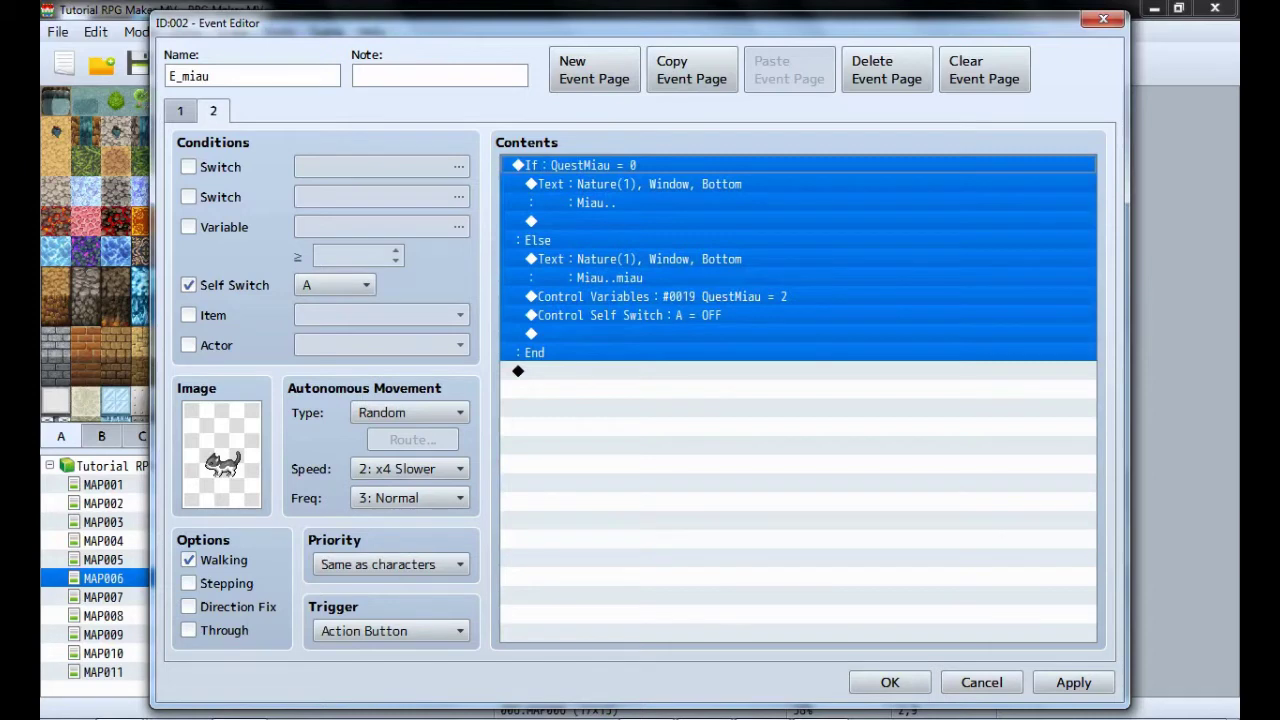
left_click(180, 111)
left_click(600, 184)
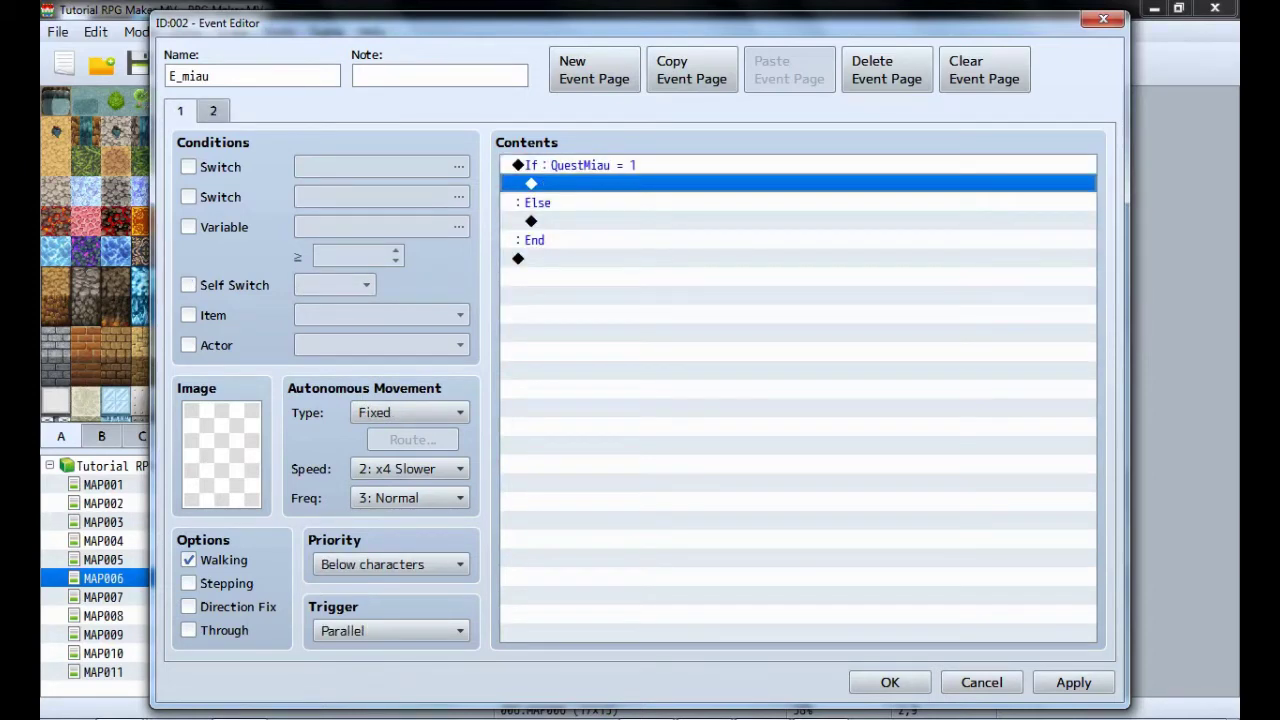
double_click(600, 184)
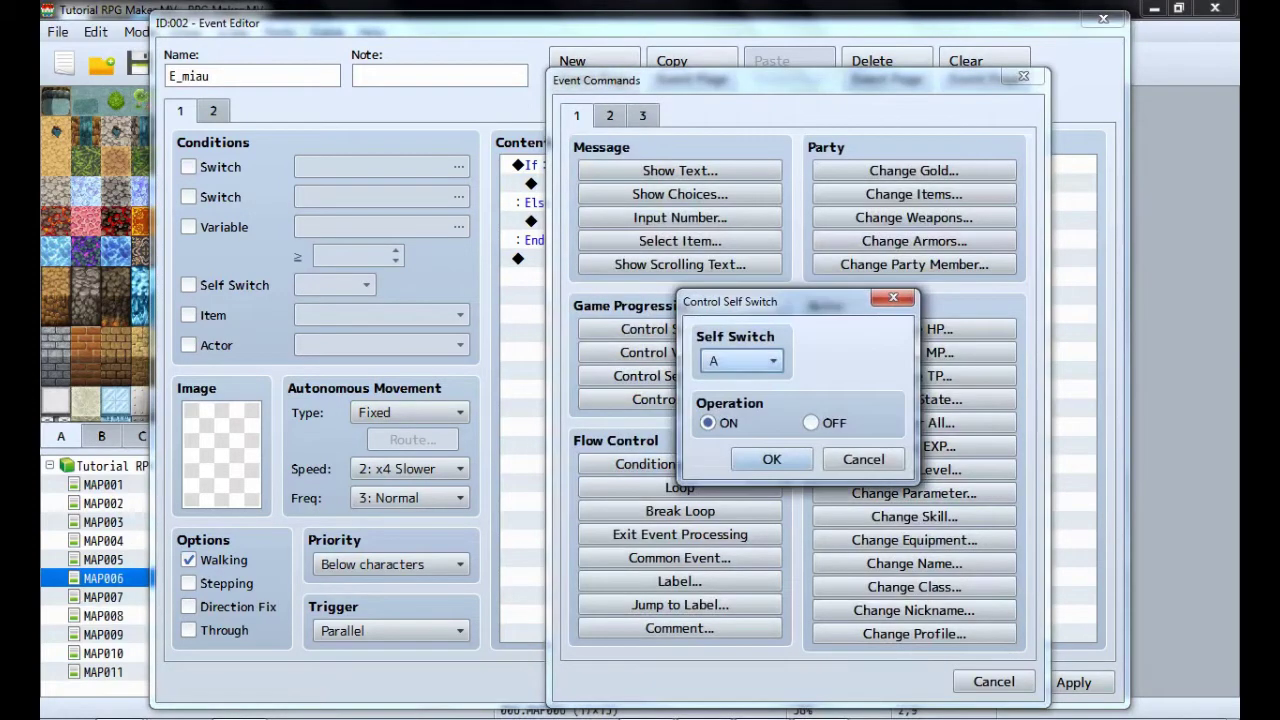
left_click(771, 459)
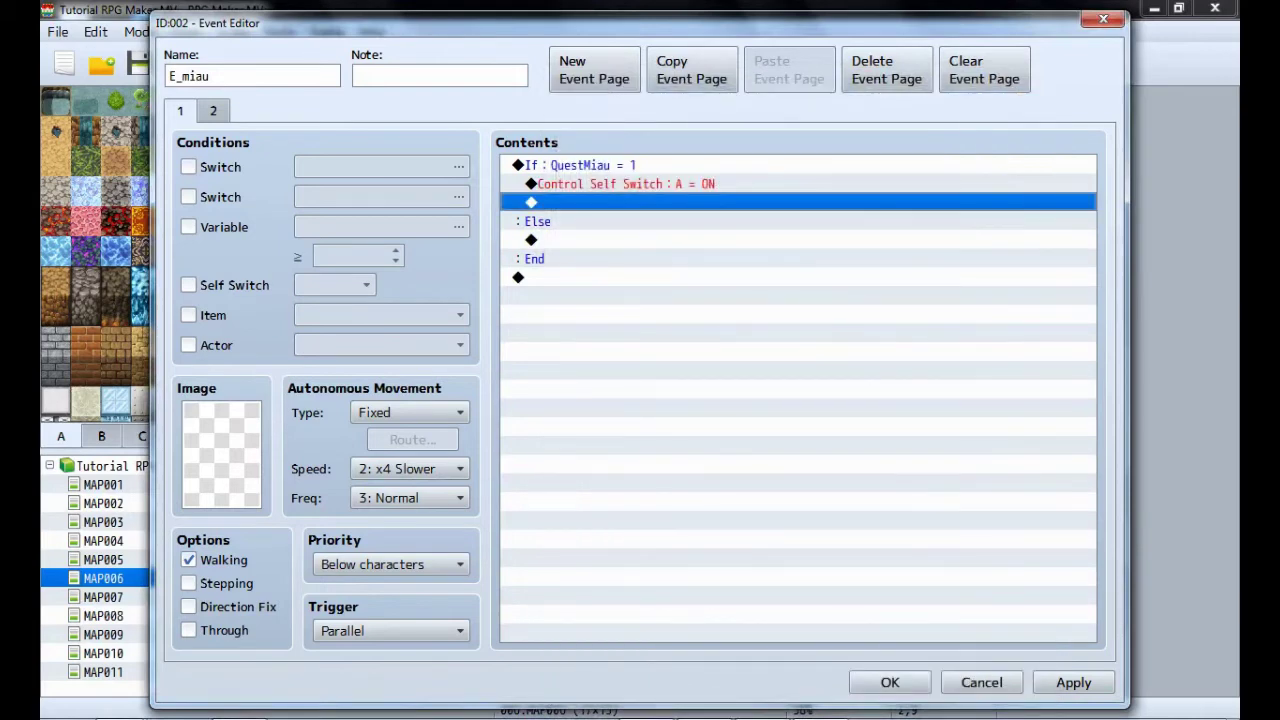
Review both pages of the E_miau event, apply the changes and close its editor.
left_click(213, 111)
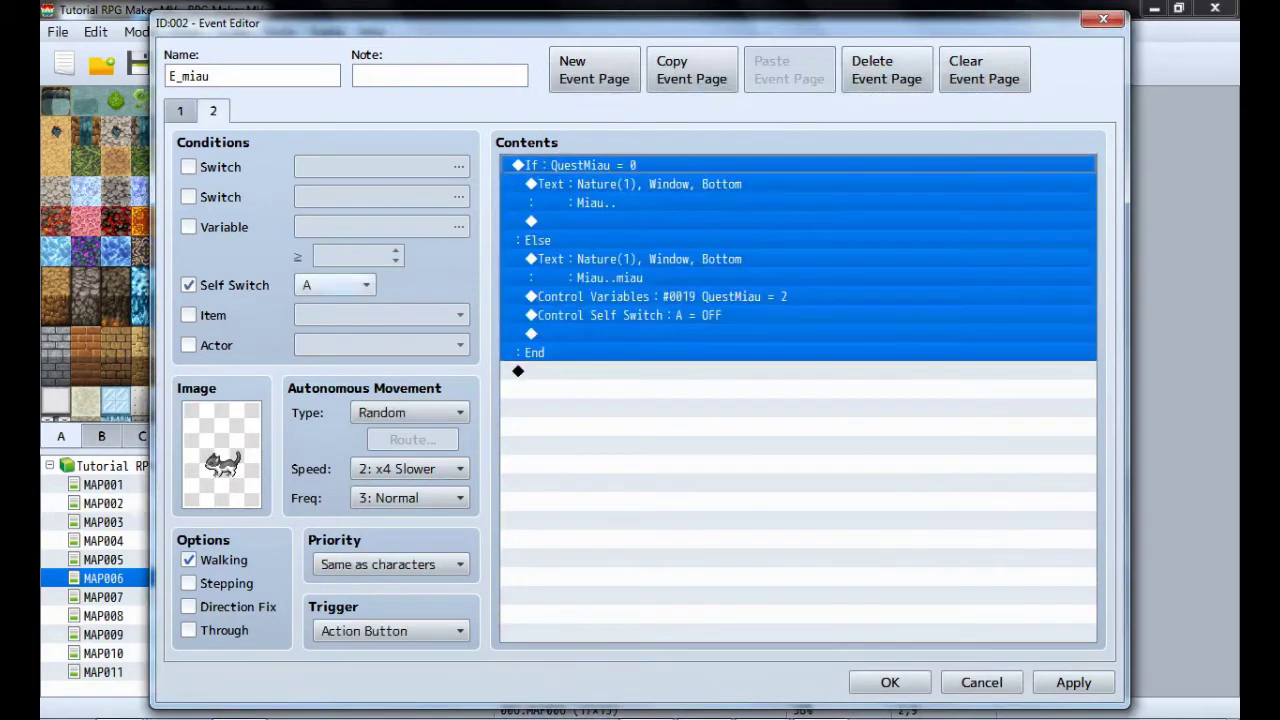
left_click(222, 455)
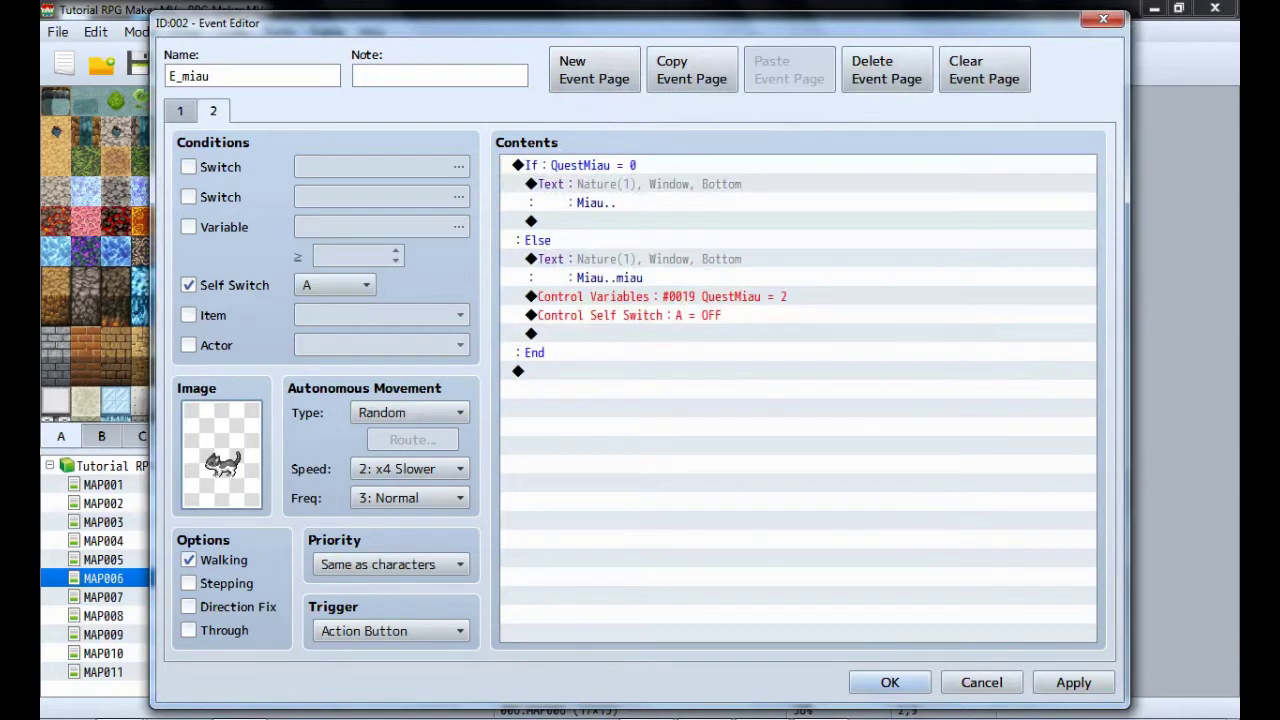
left_click(180, 111)
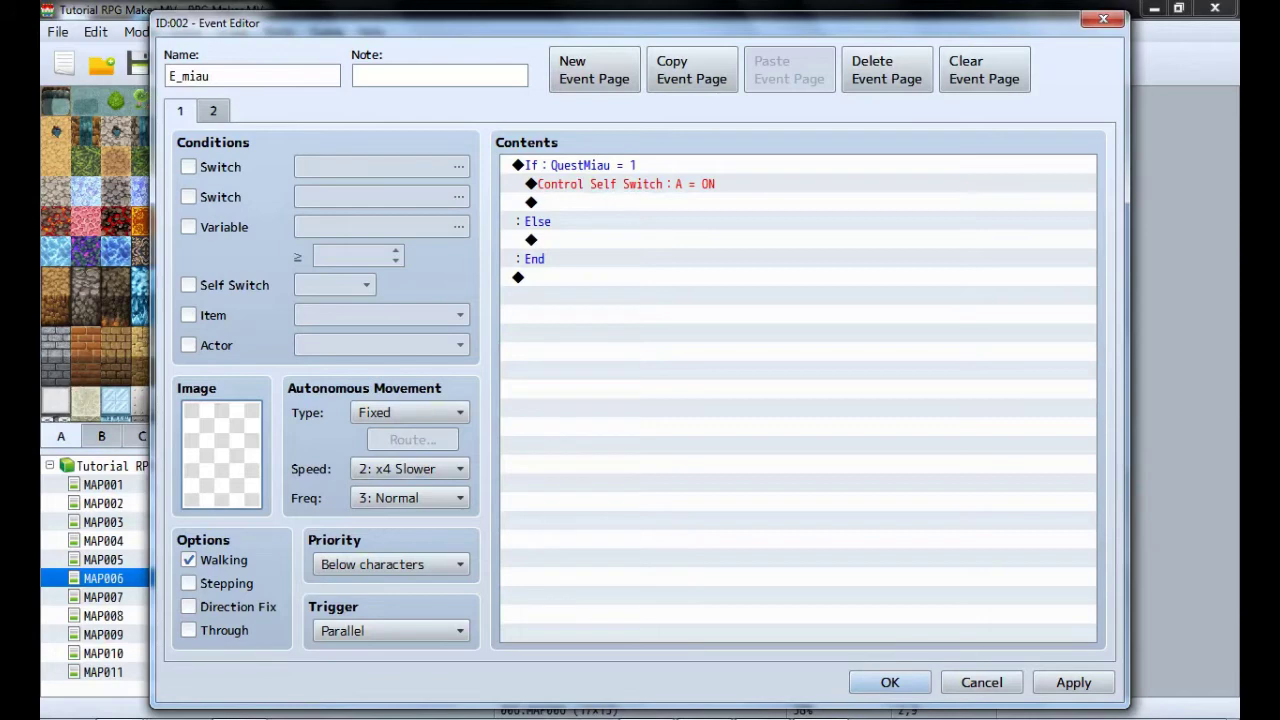
left_click(1073, 682)
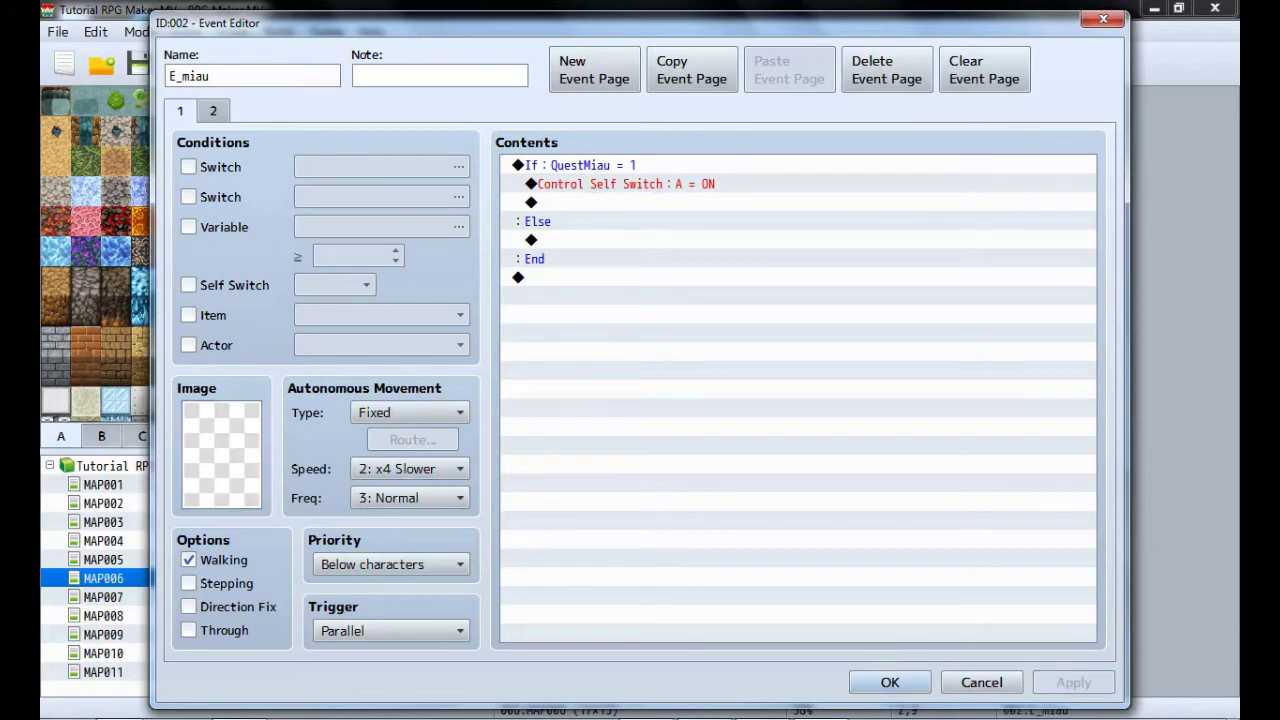
left_click(213, 110)
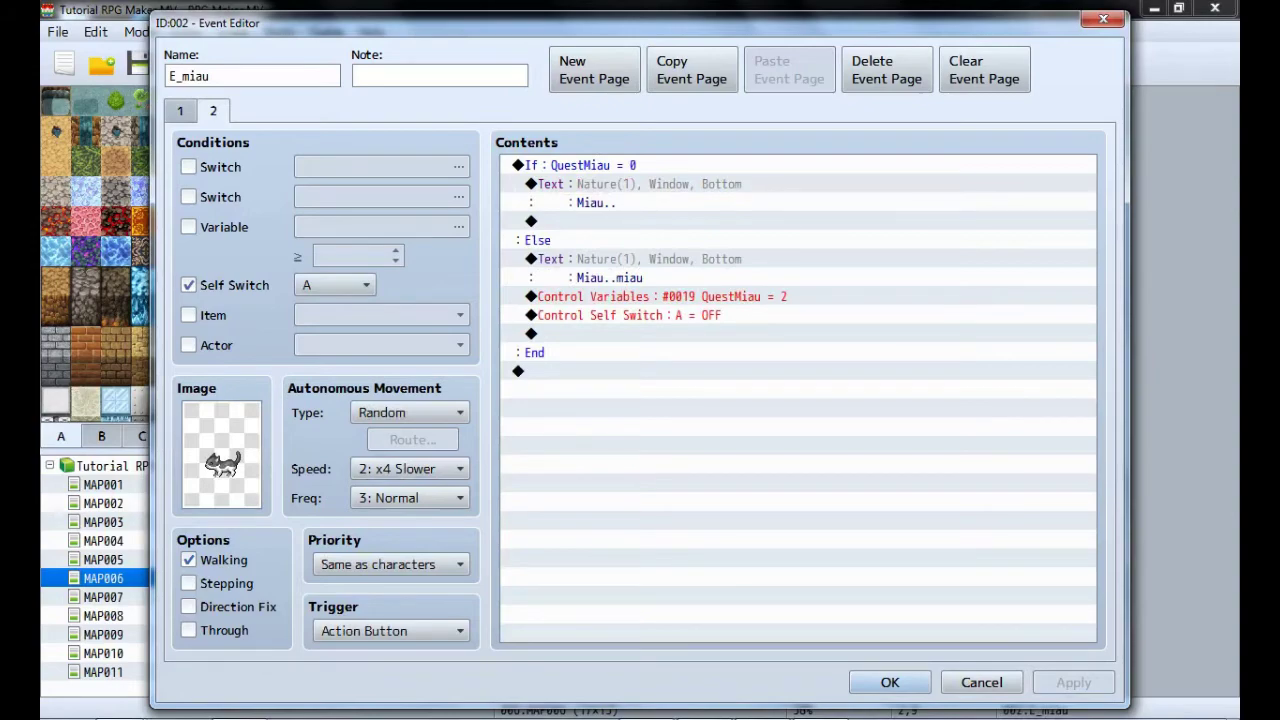
left_click(890, 682)
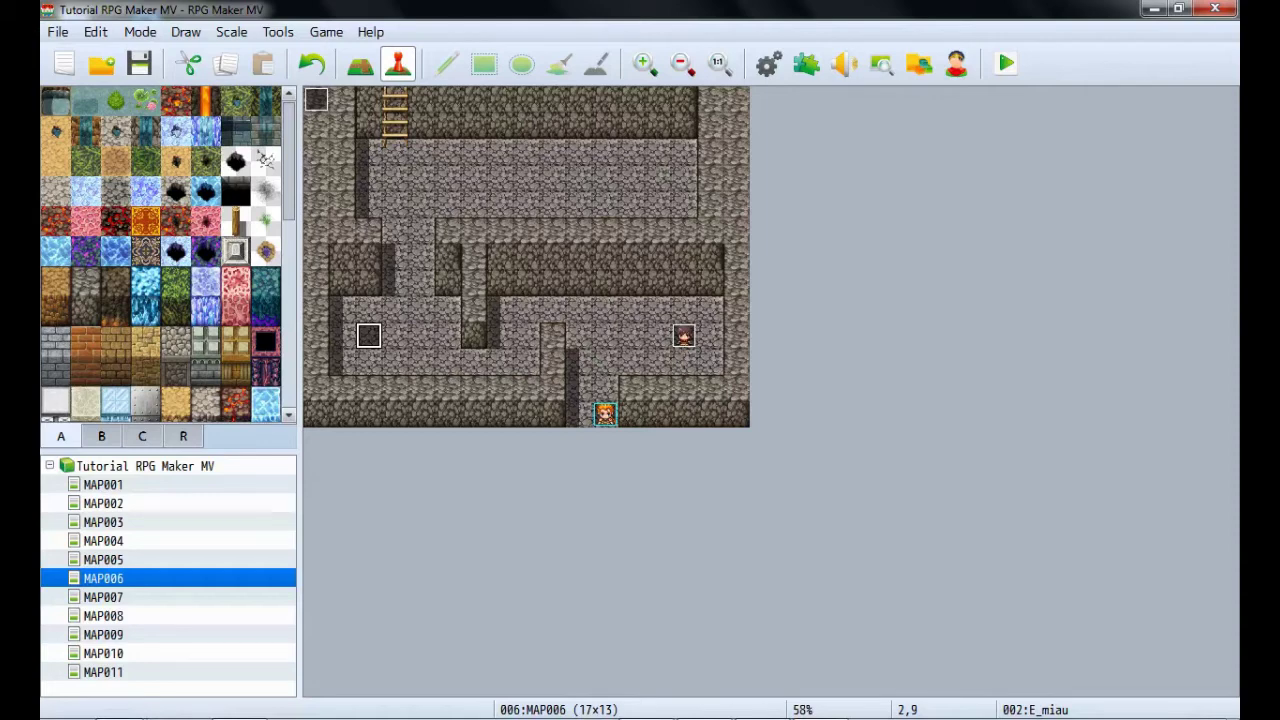
In the E_QuestKucing event, insert a conditional branch above the message for variable 0019 QuestMiau equal to 0, with an Else branch.
double_click(684, 336)
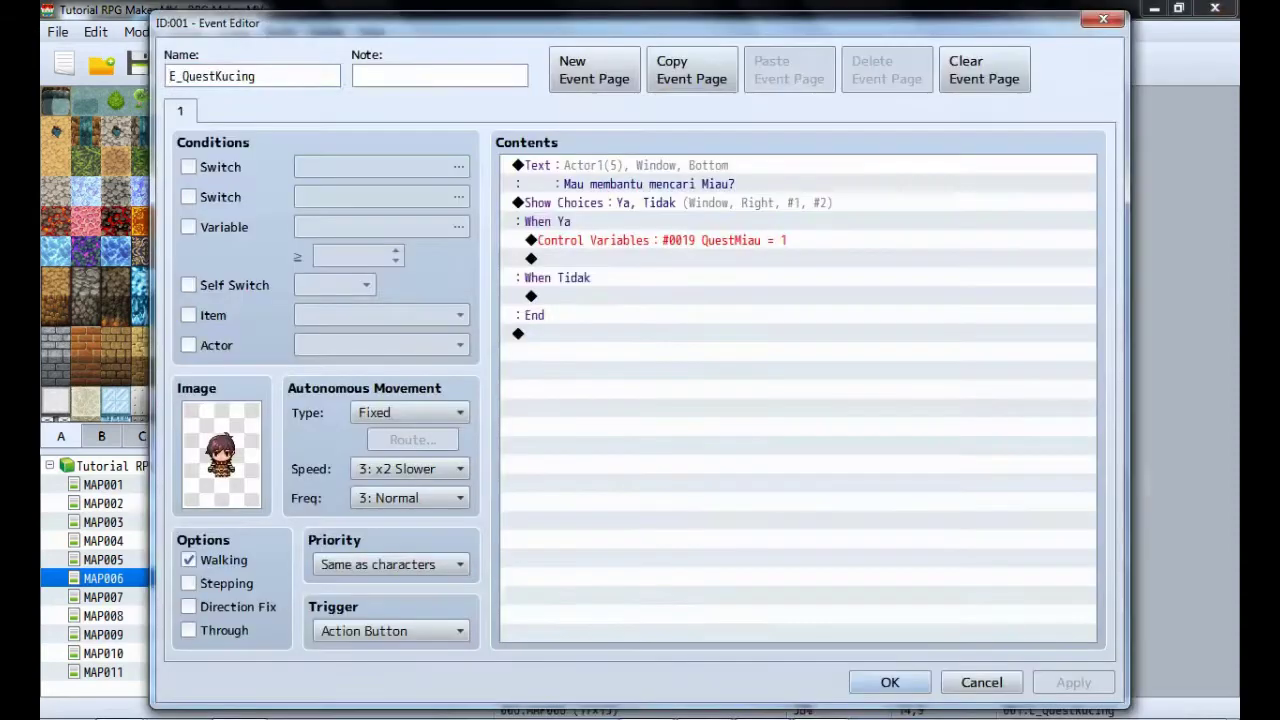
left_click(680, 240)
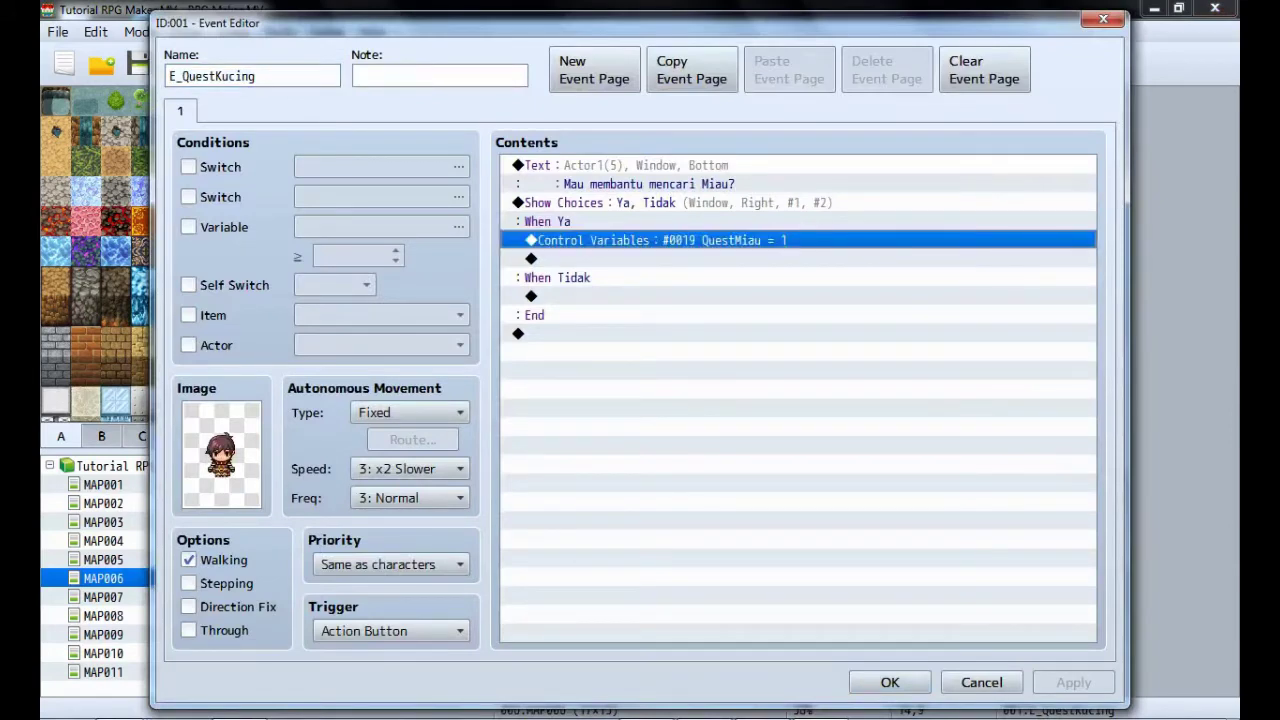
left_click(660, 168)
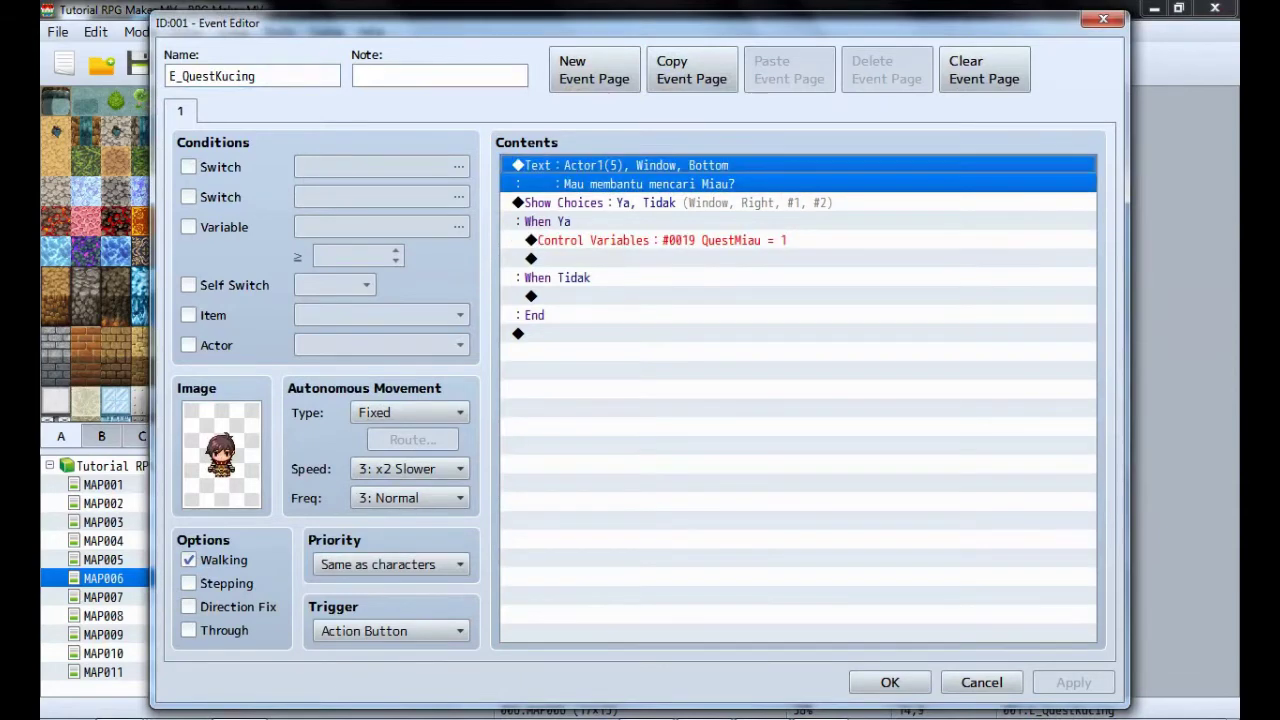
double_click(660, 173)
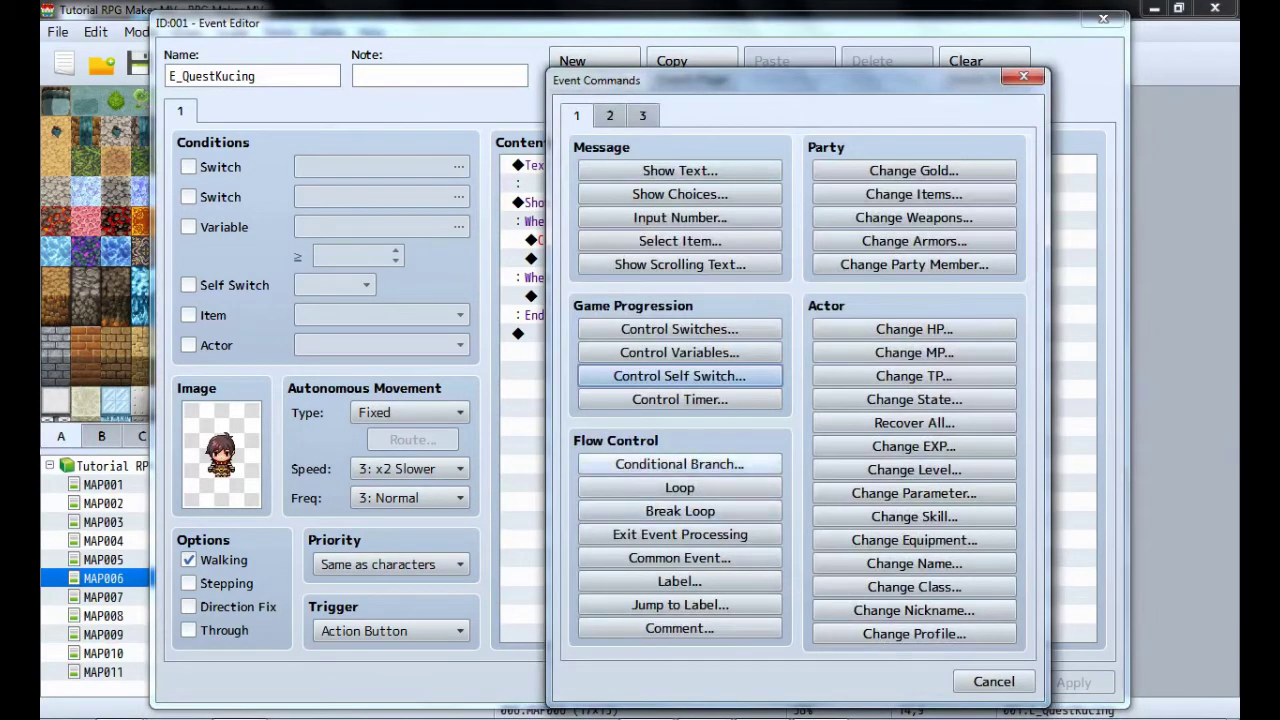
left_click(680, 464)
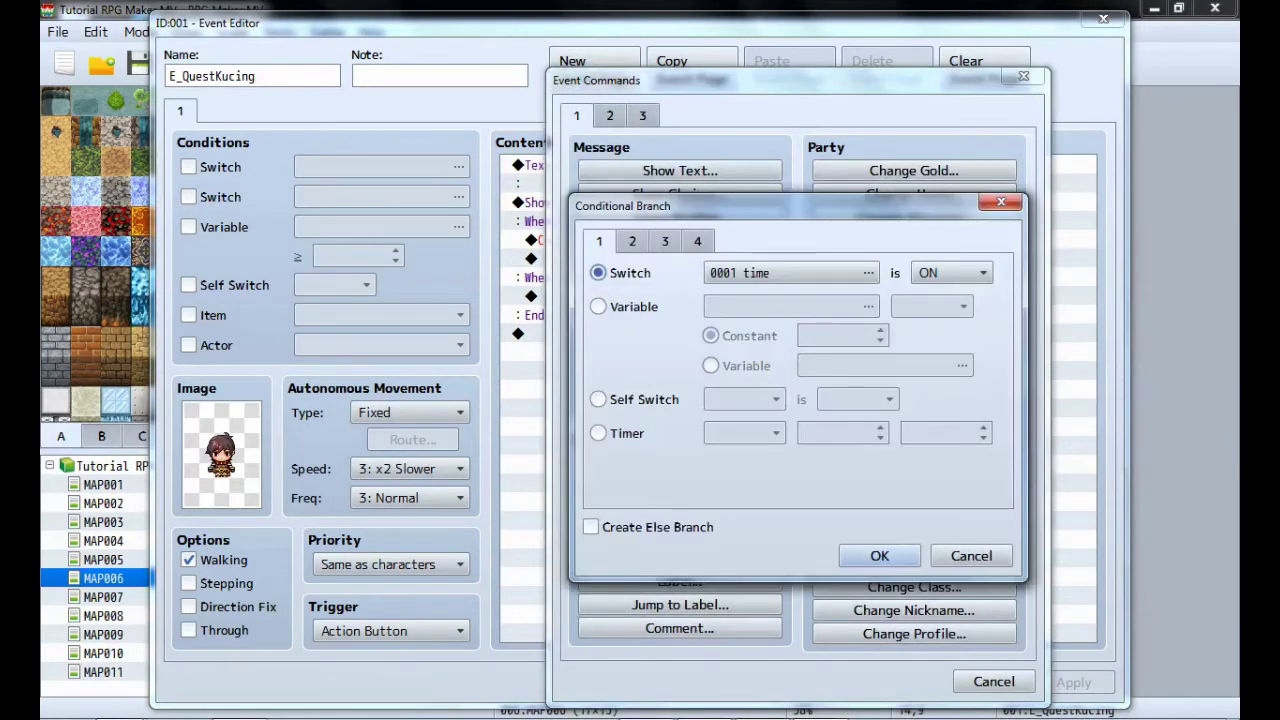
left_click(598, 306)
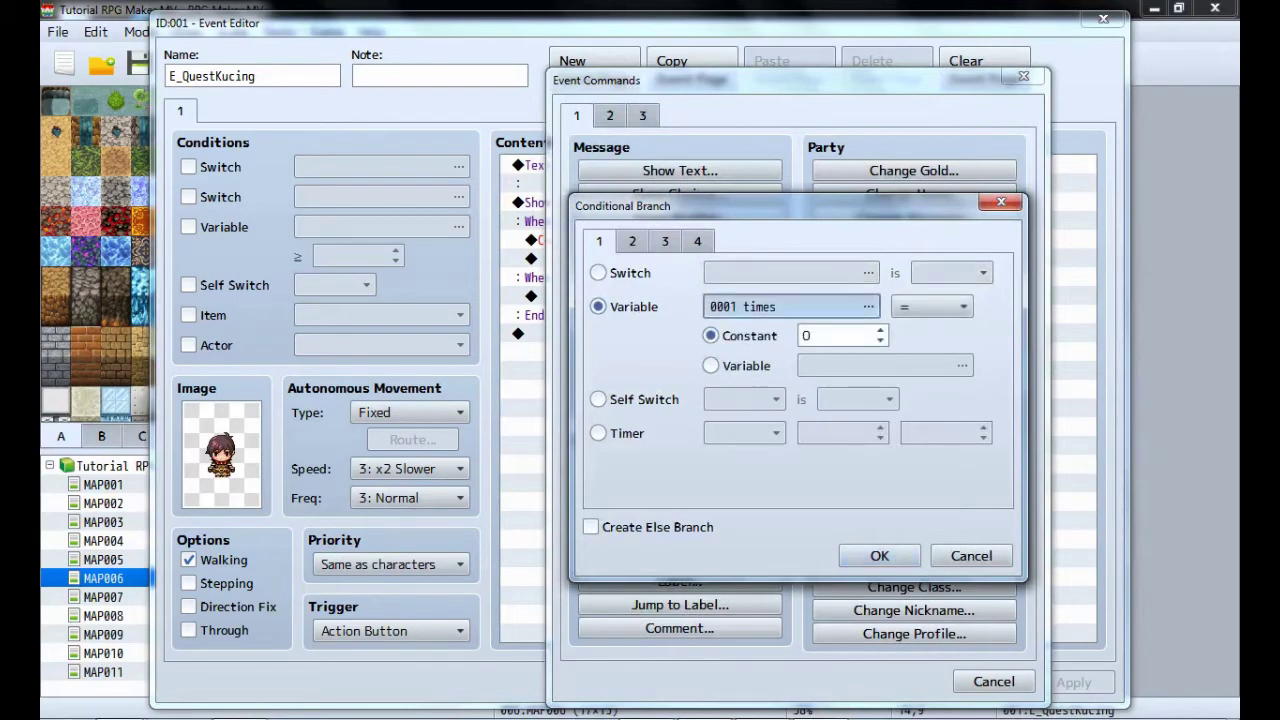
left_click(790, 306)
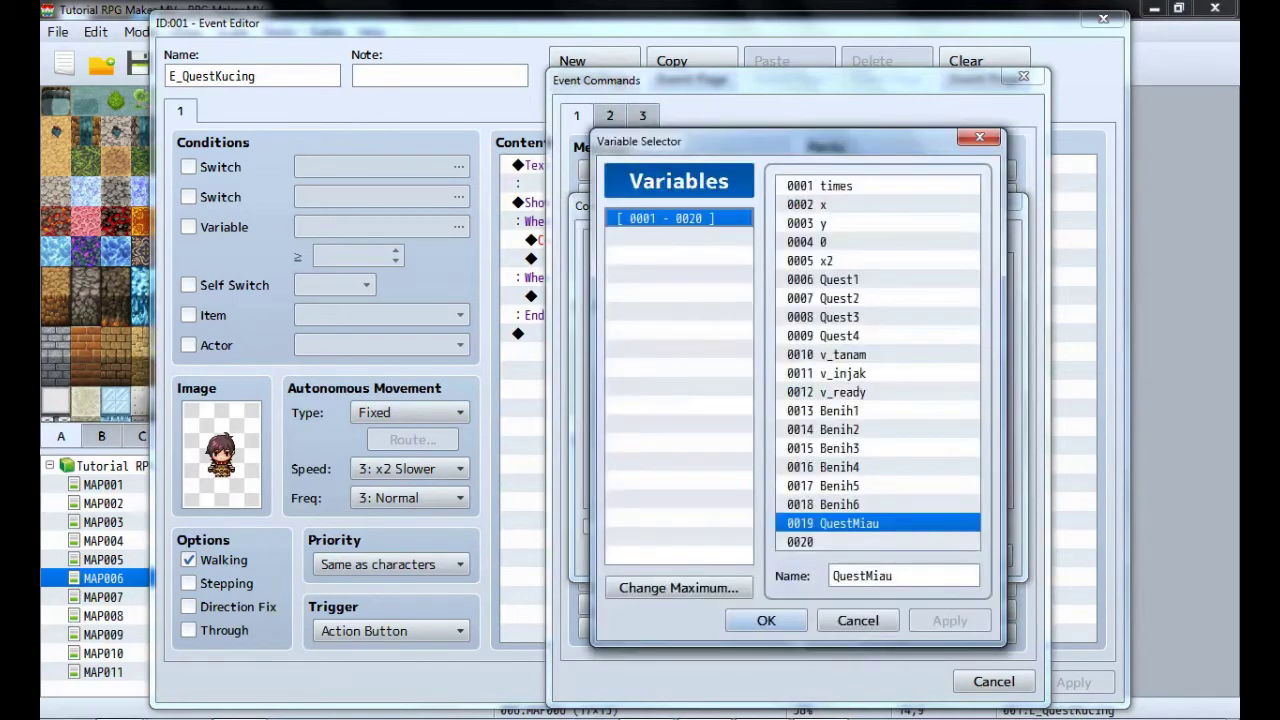
key("Return")
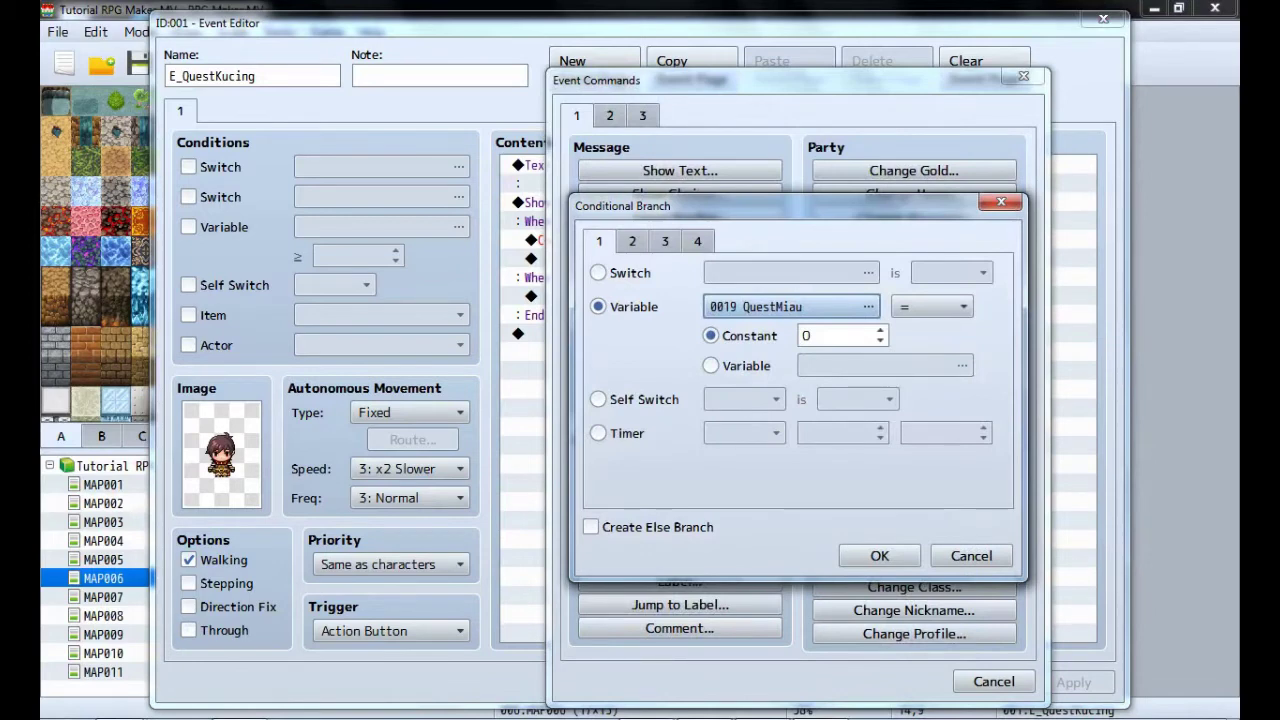
left_click(590, 527)
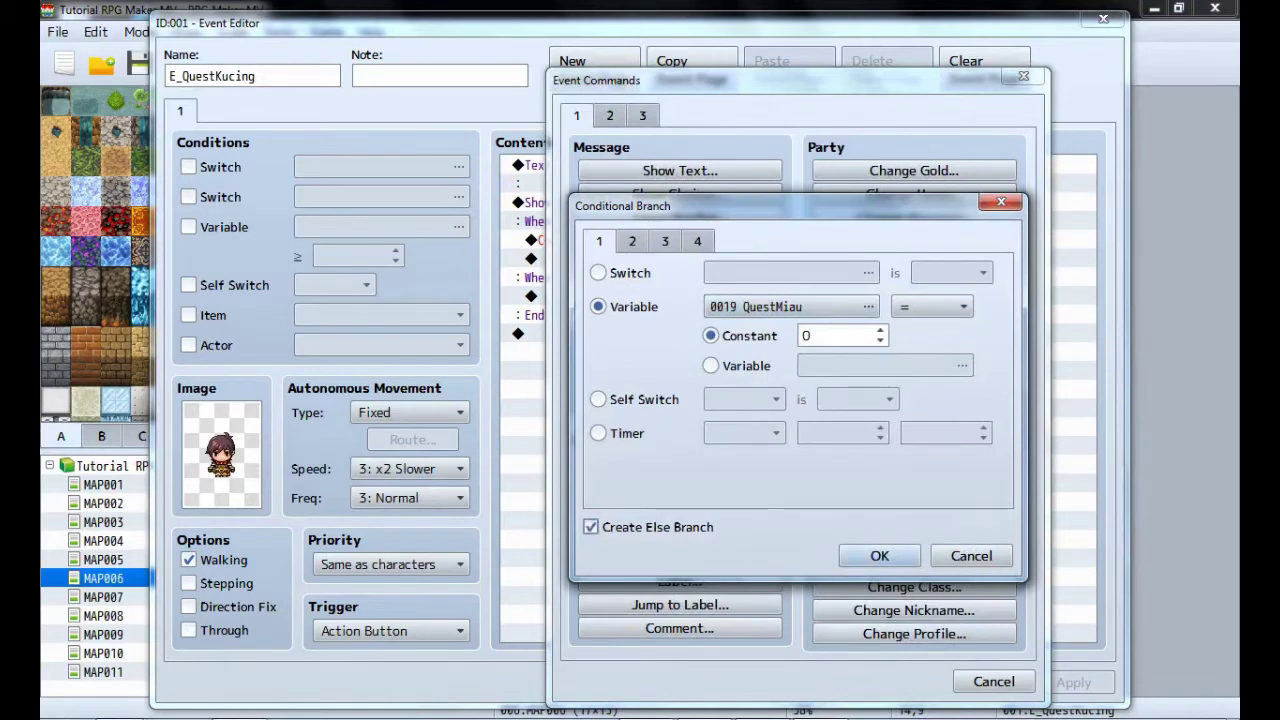
left_click(879, 556)
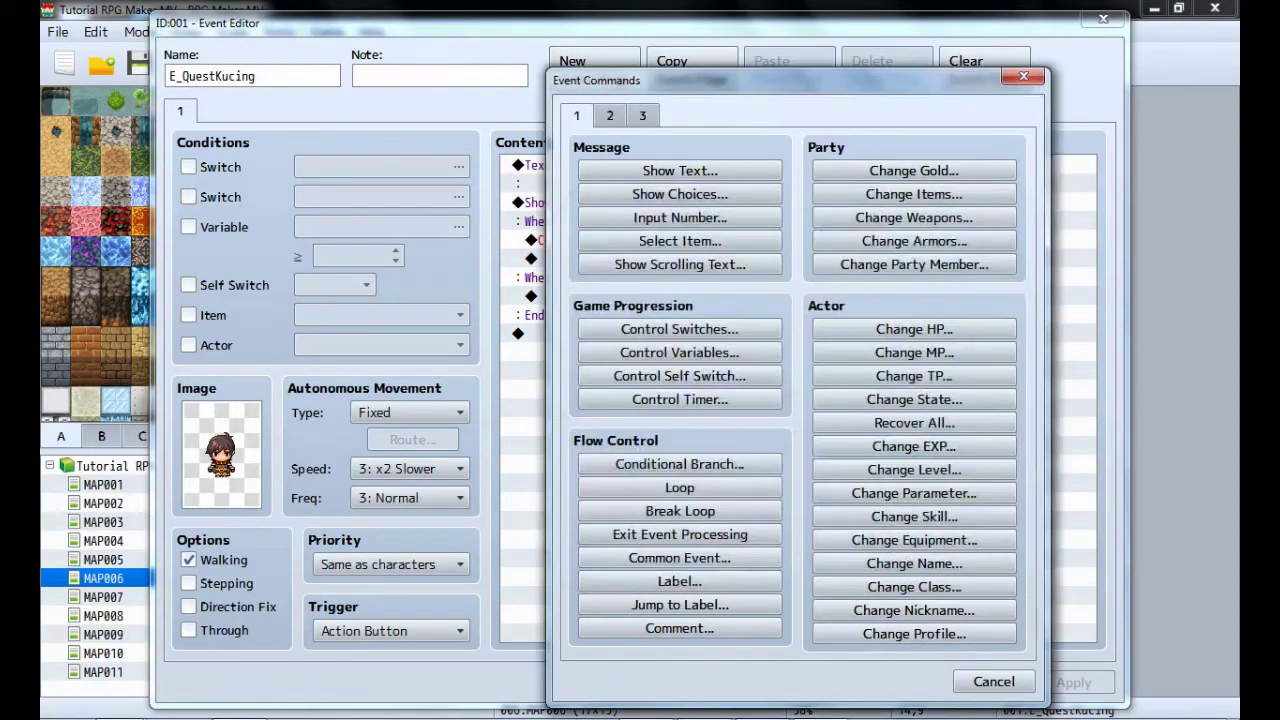
Move the "Mau membantu mencari Miau?" message and the whole Ya/Tidak choice block into the If branch.
left_click(594, 166)
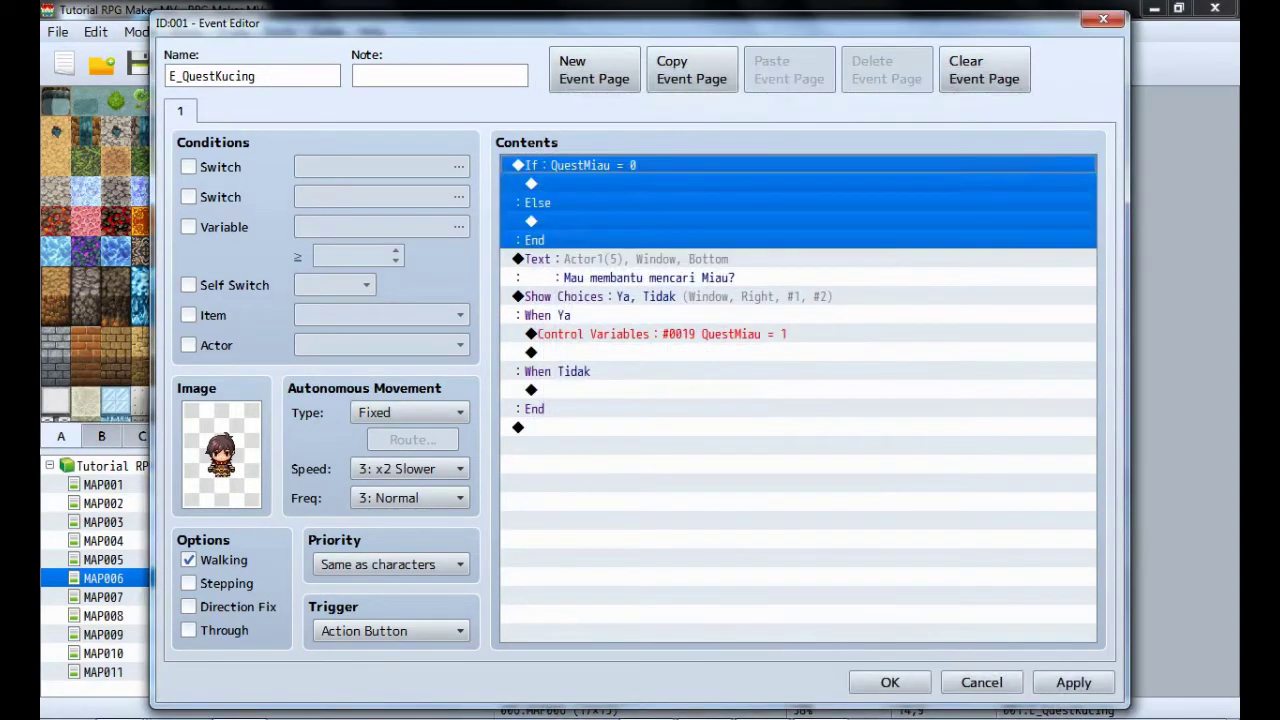
left_click(600, 184)
left_click(606, 260)
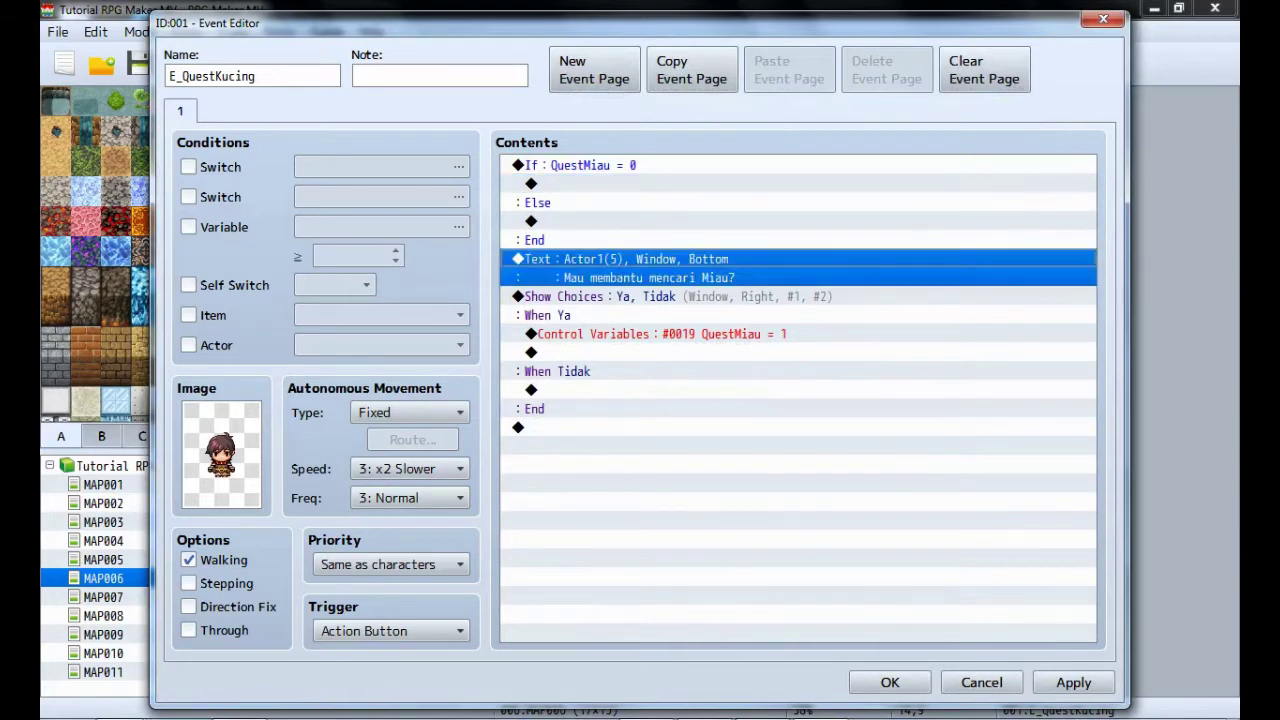
left_click(534, 409, "shift")
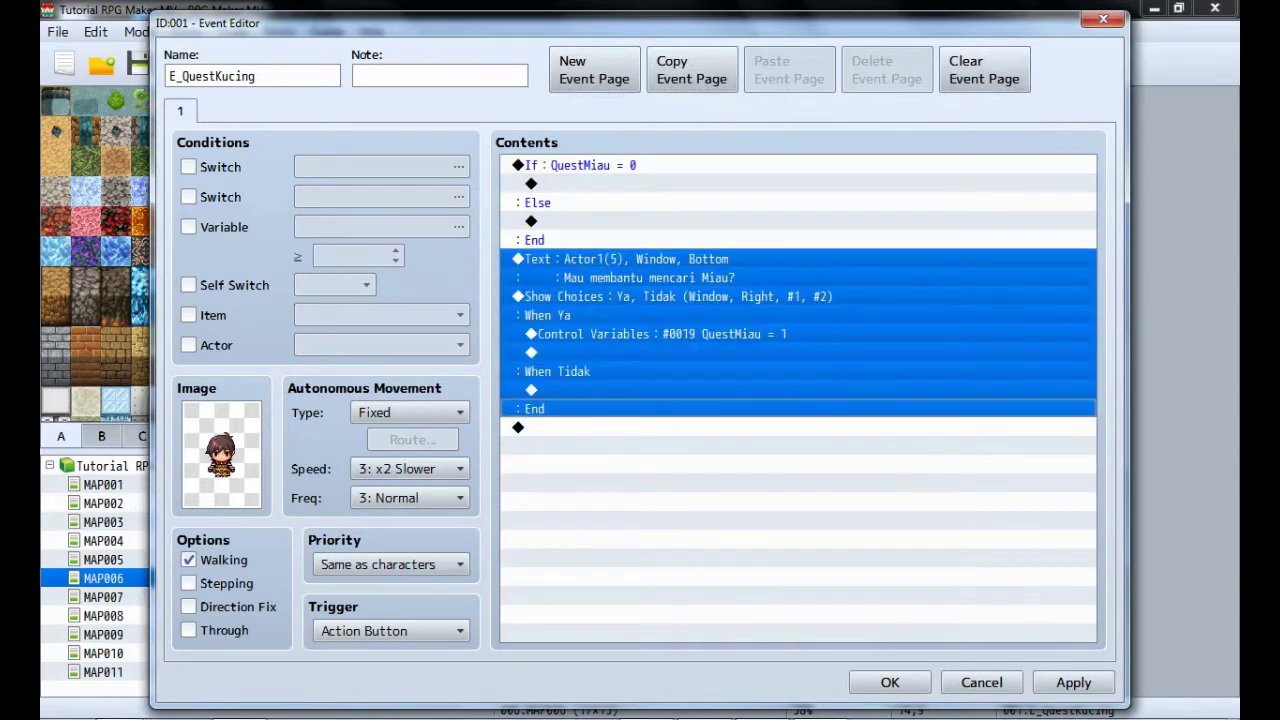
key("ctrl+x")
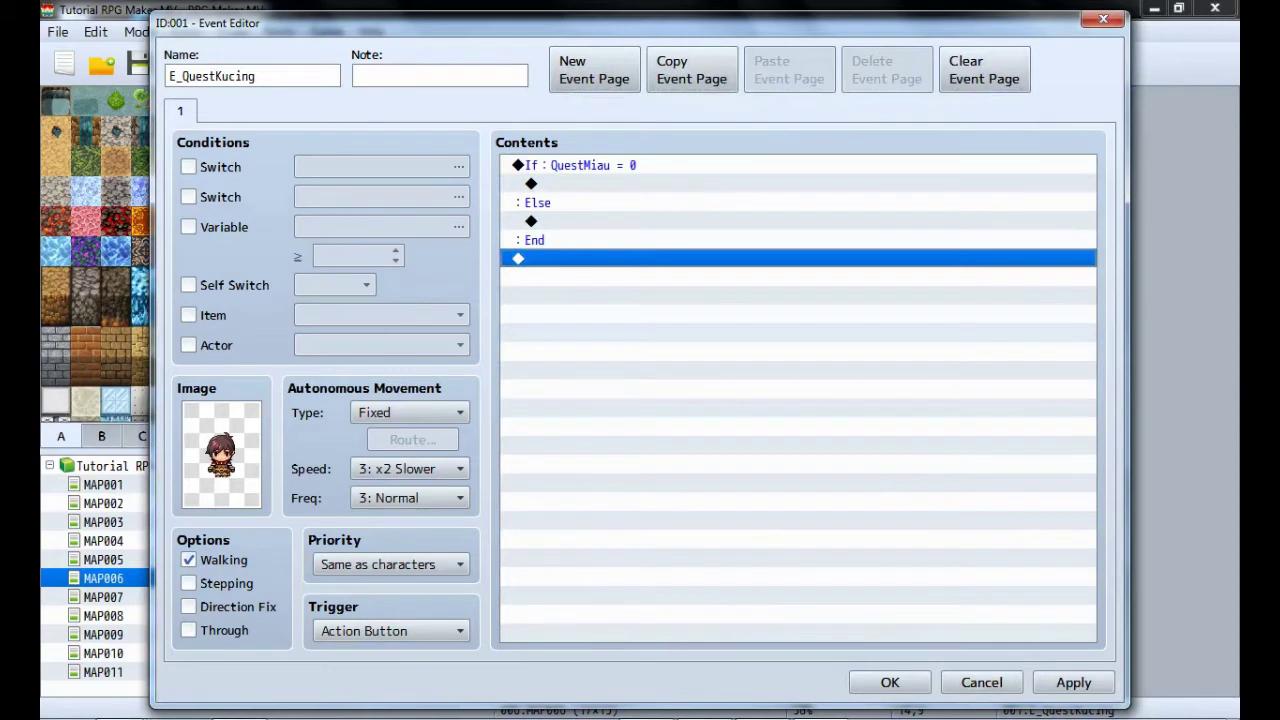
left_click(606, 184)
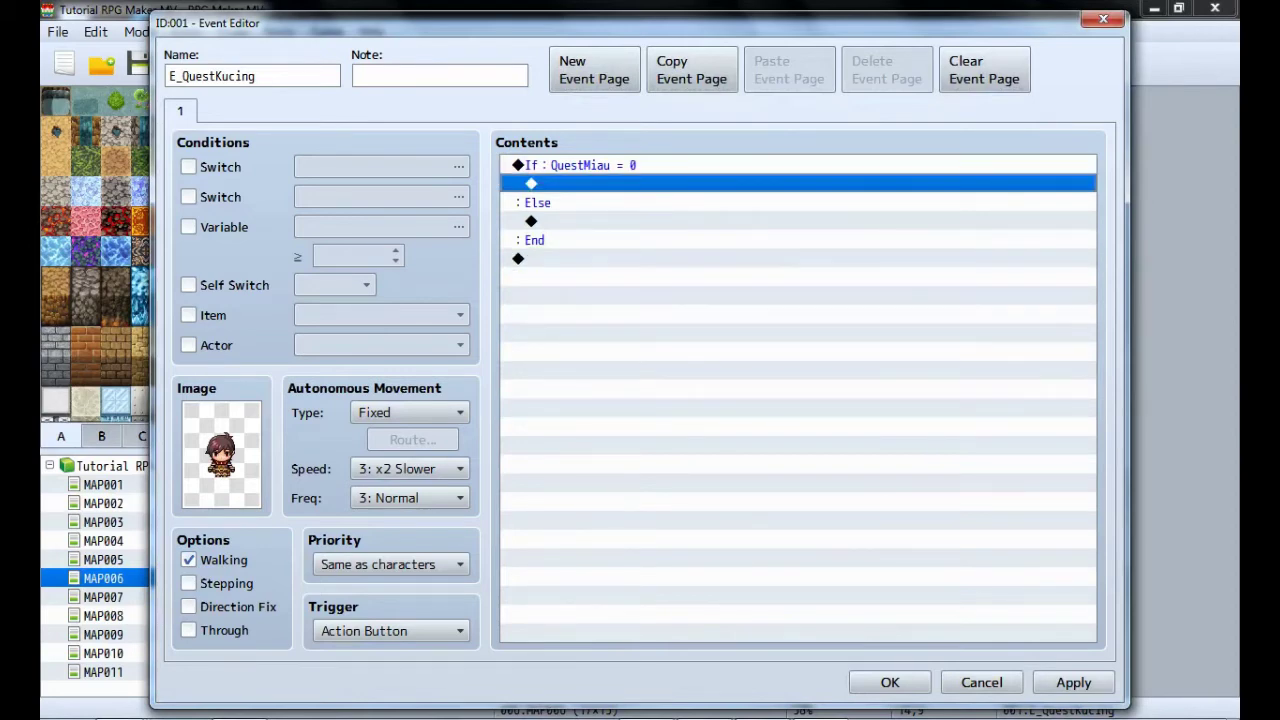
key("ctrl+v")
left_click(606, 165)
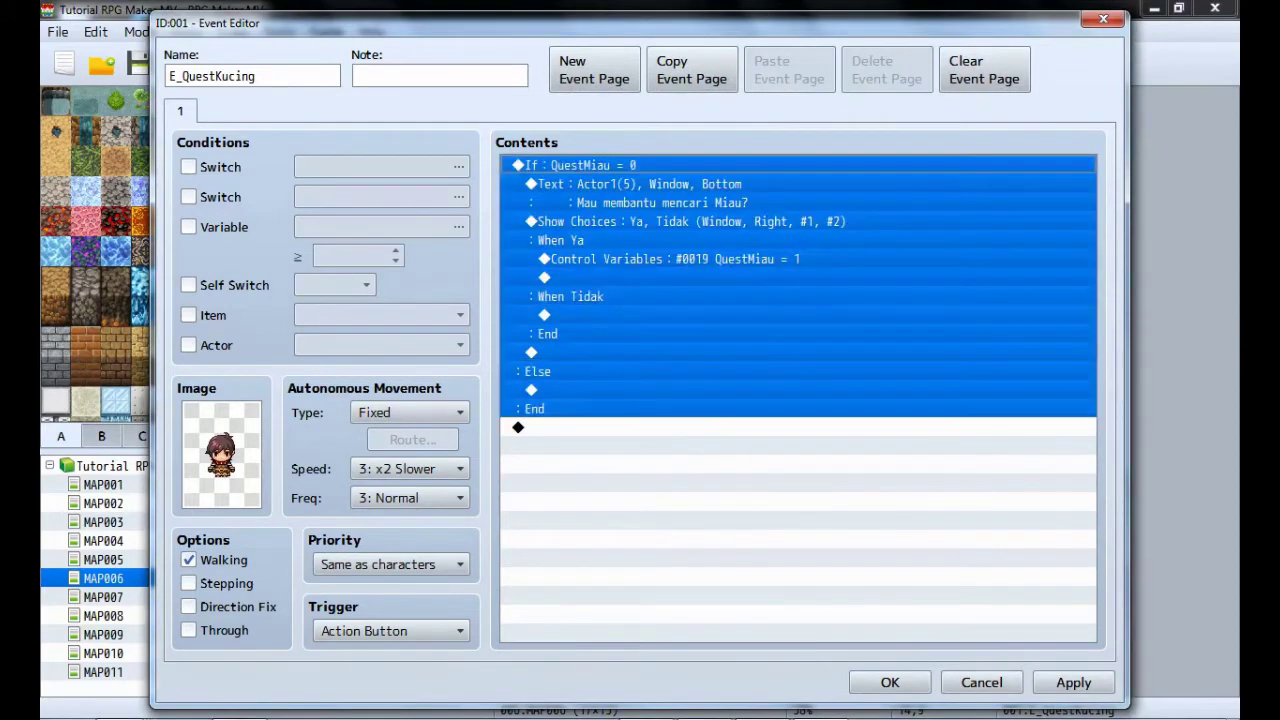
left_click(640, 184)
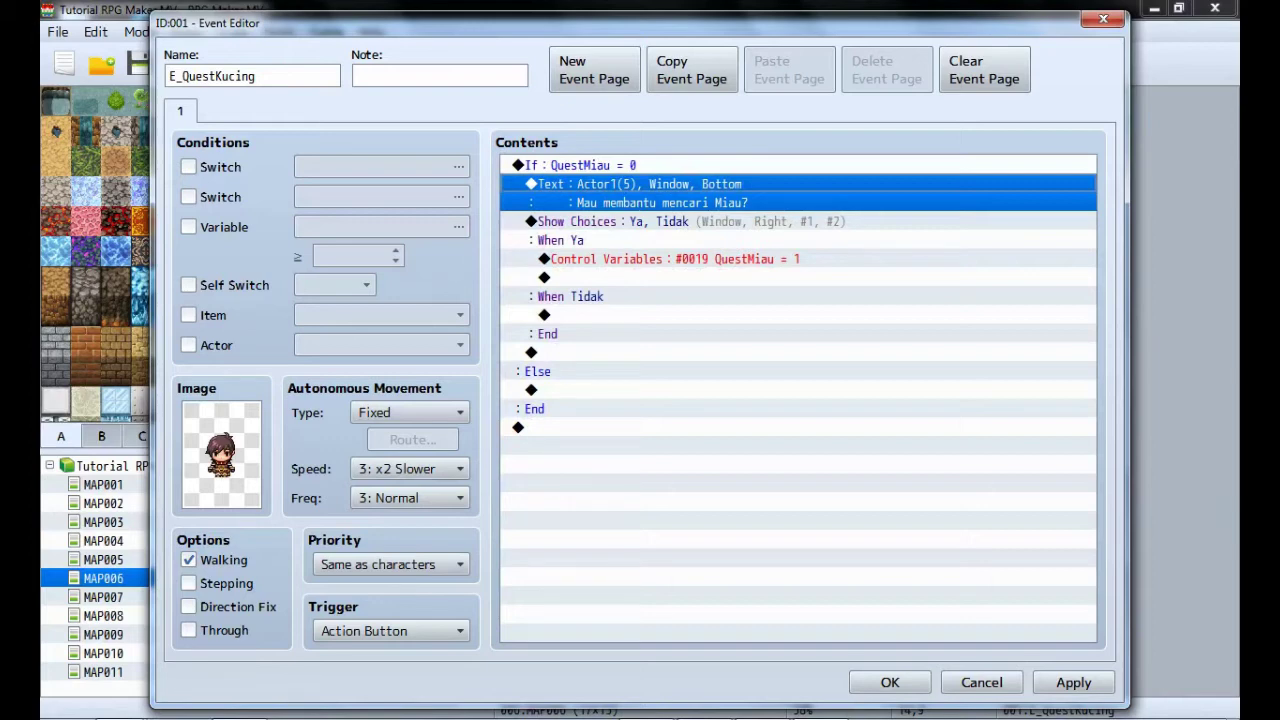
left_click(660, 203)
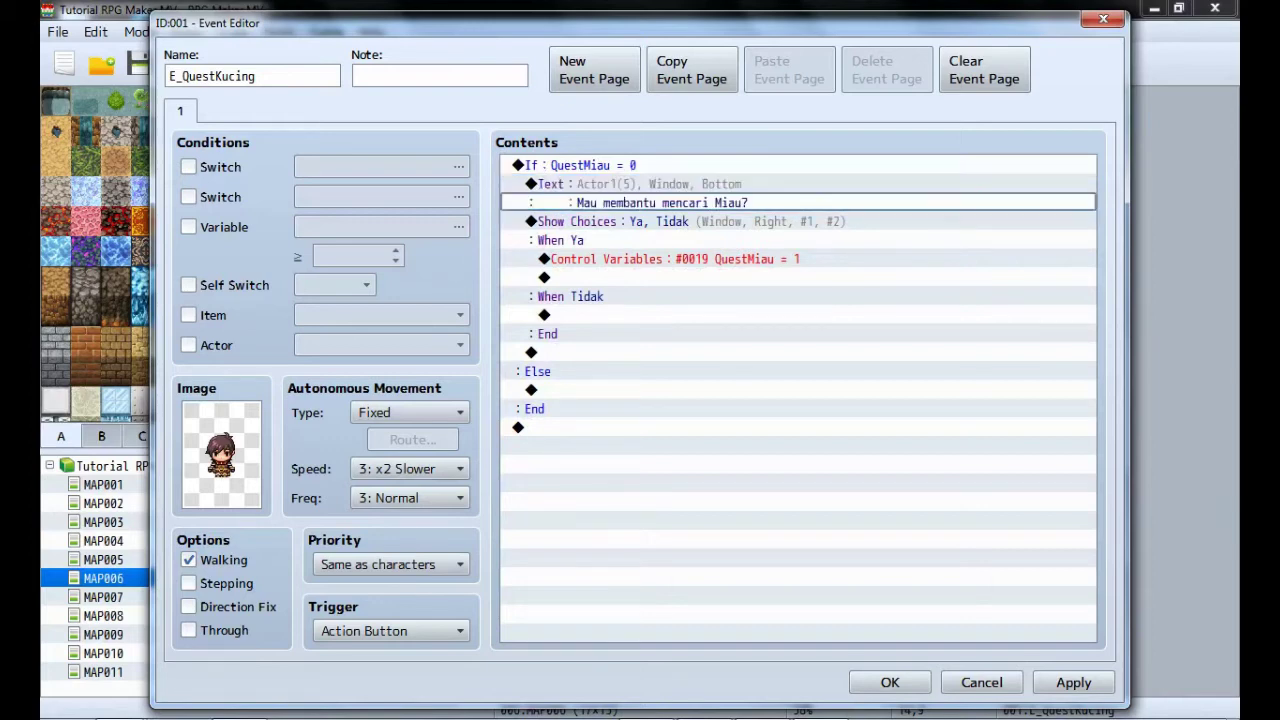
left_click(660, 240)
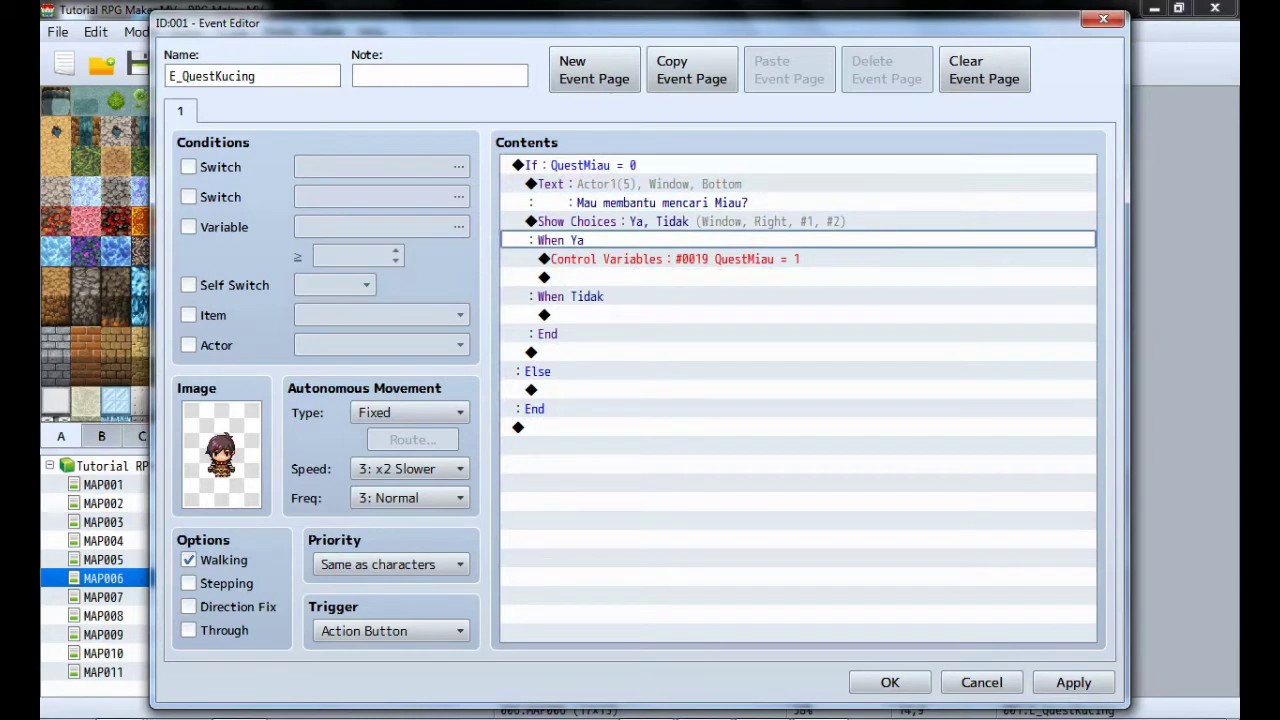
left_click(660, 259)
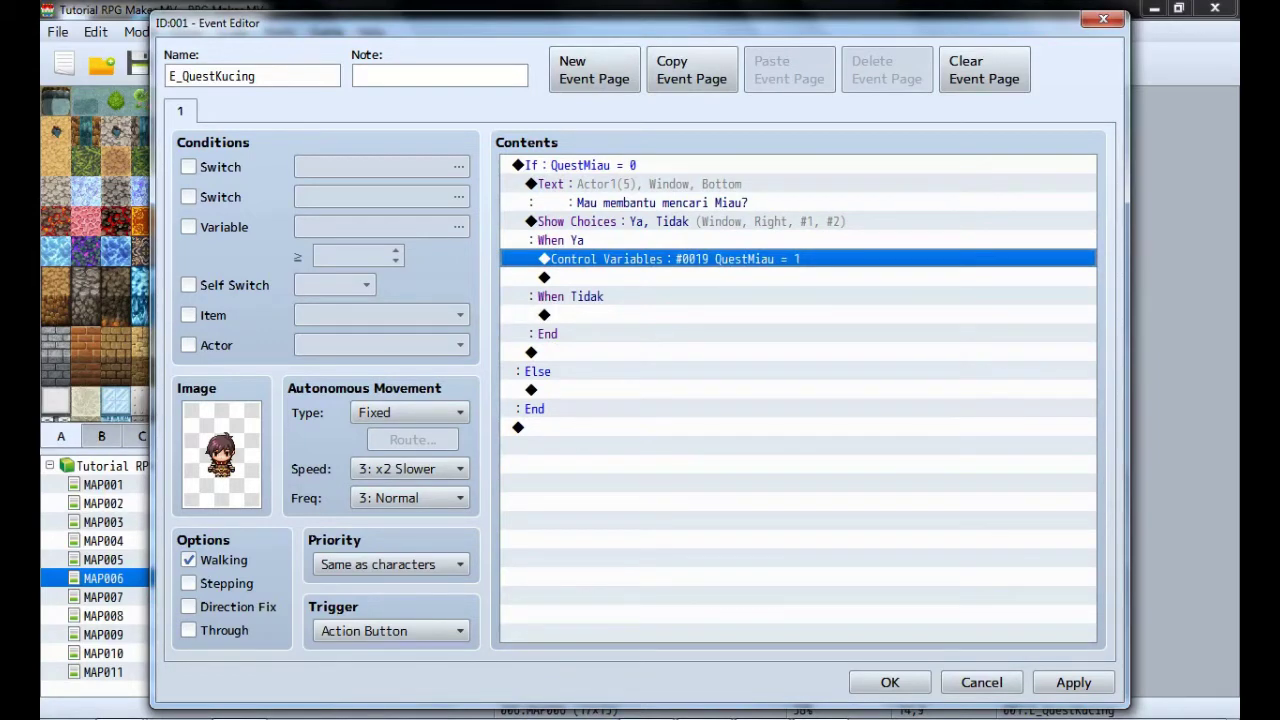
Inside the Else branch, insert a conditional branch for variable 0019 QuestMiau equal to 1, with its own Else branch.
left_click(640, 390)
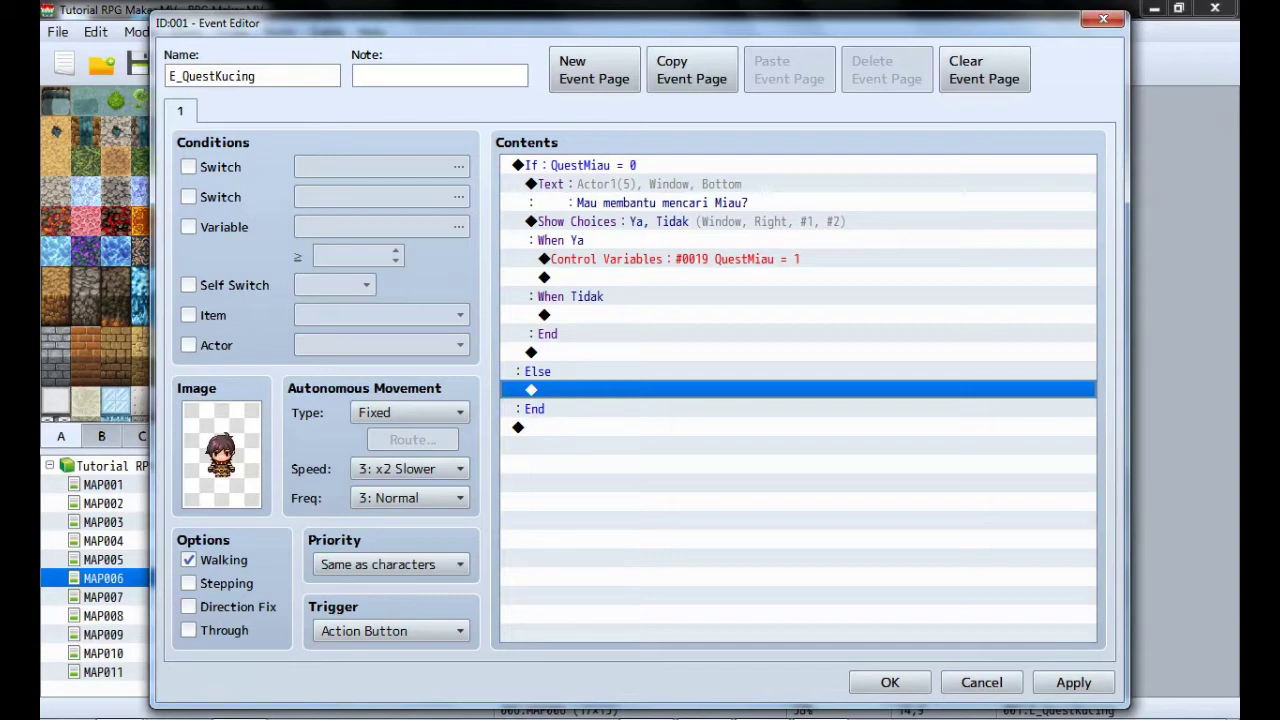
key("Return")
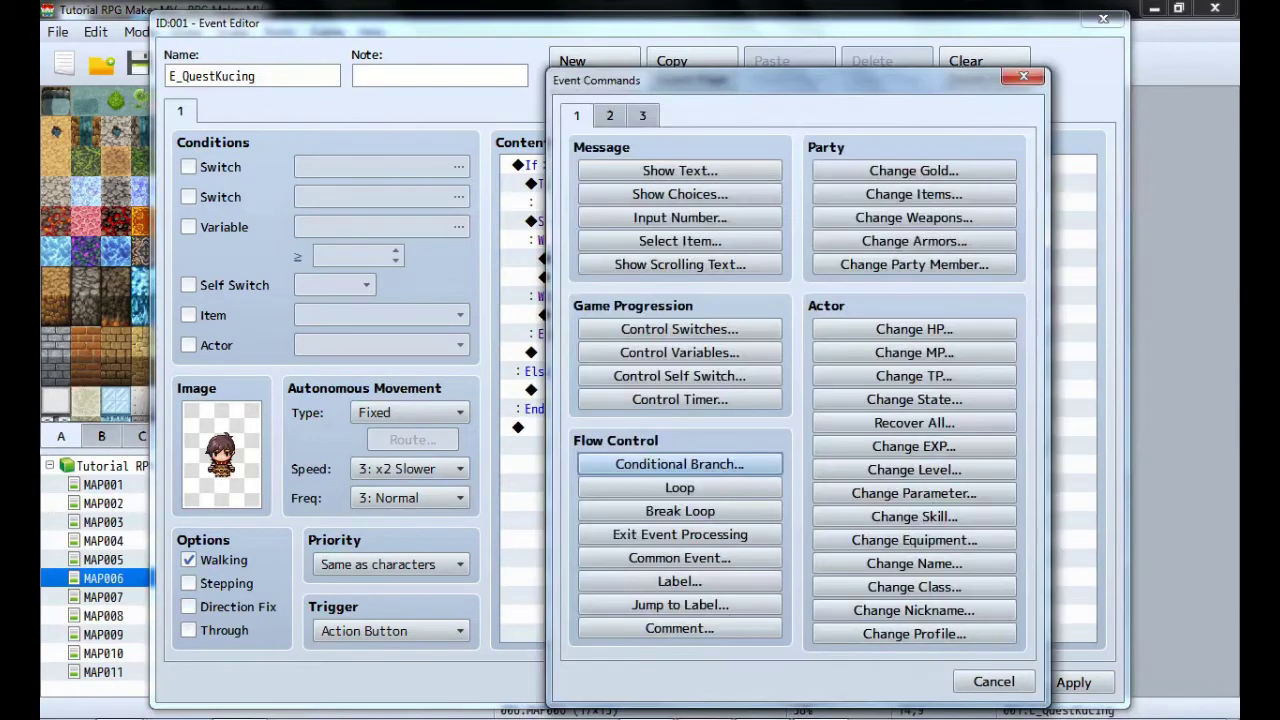
key("Return")
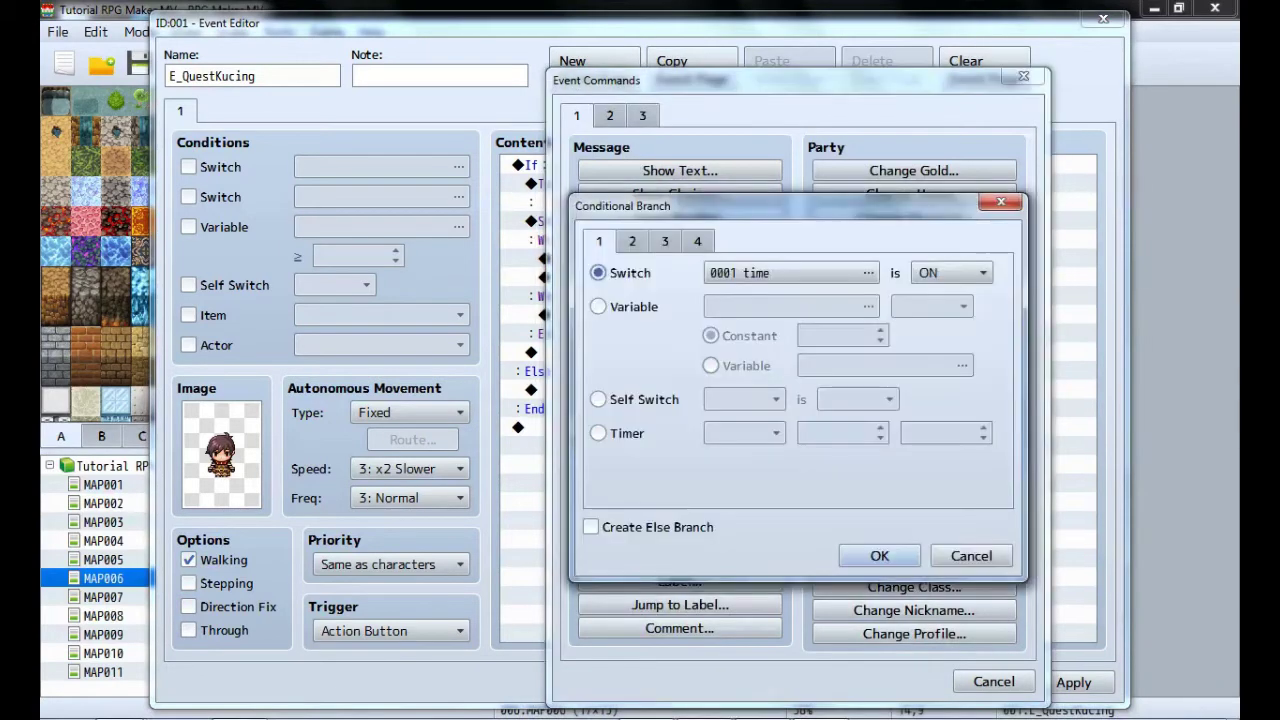
key("Down")
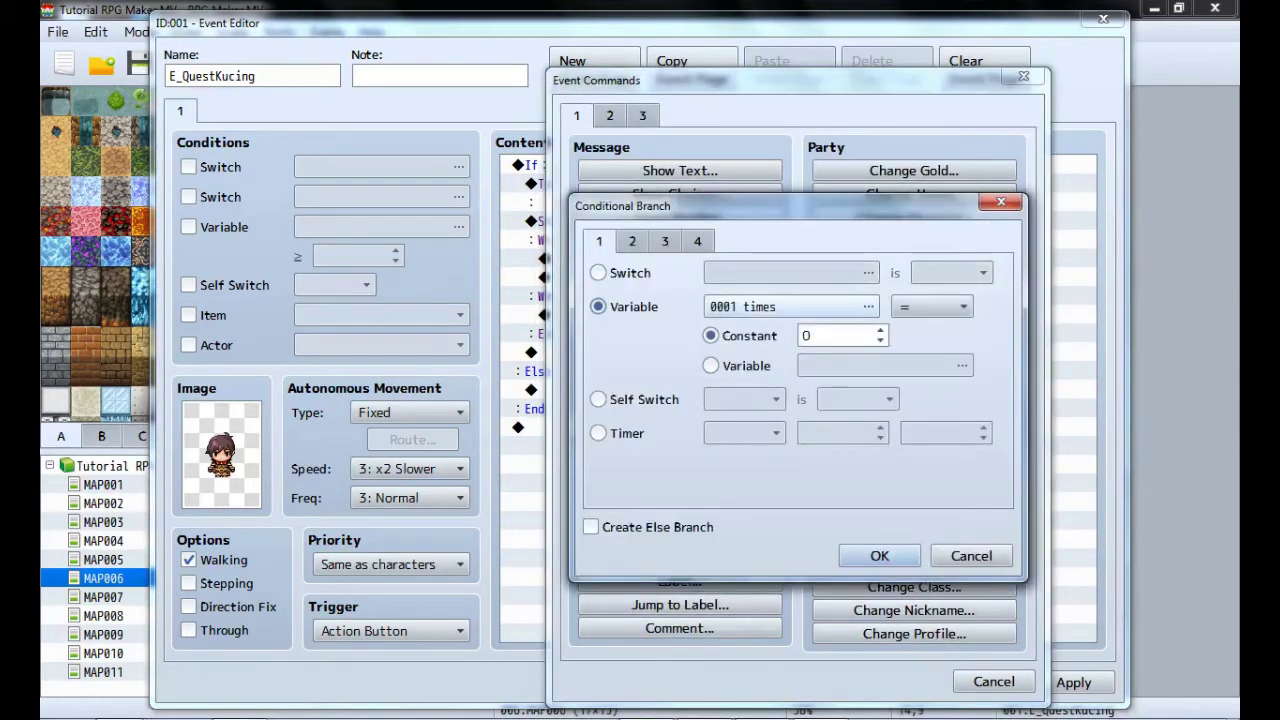
left_click(790, 307)
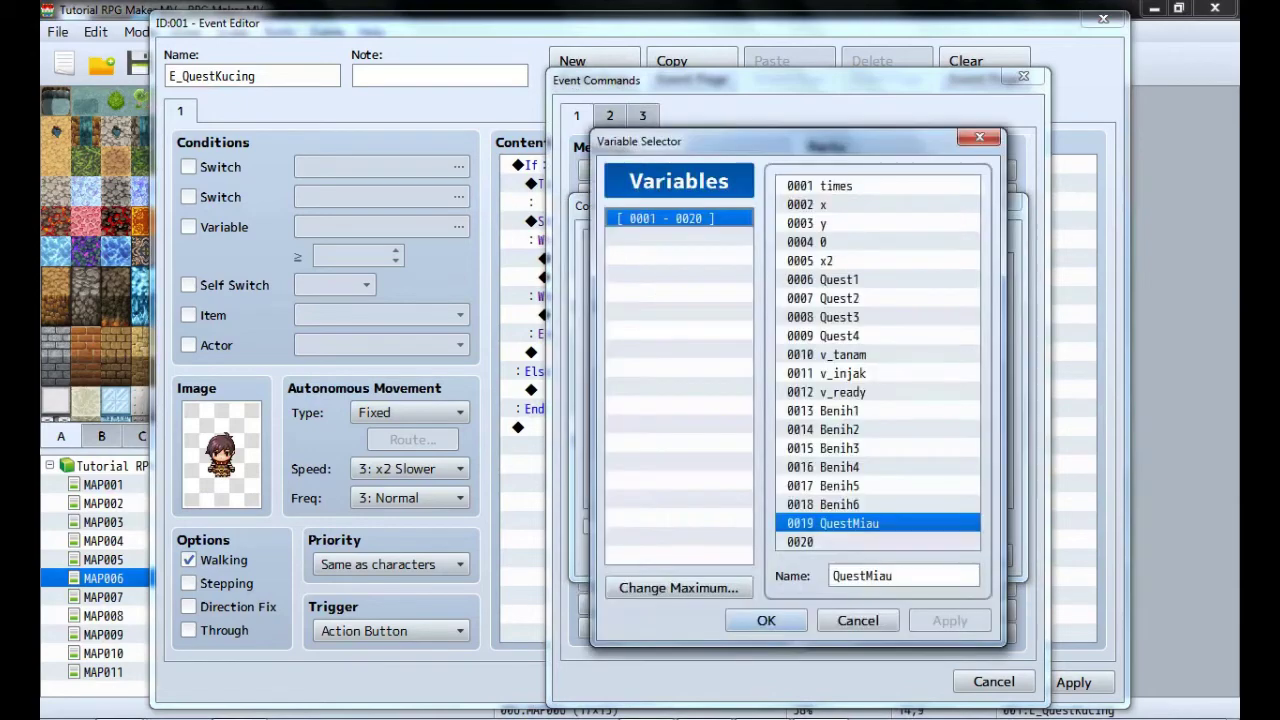
key("Return")
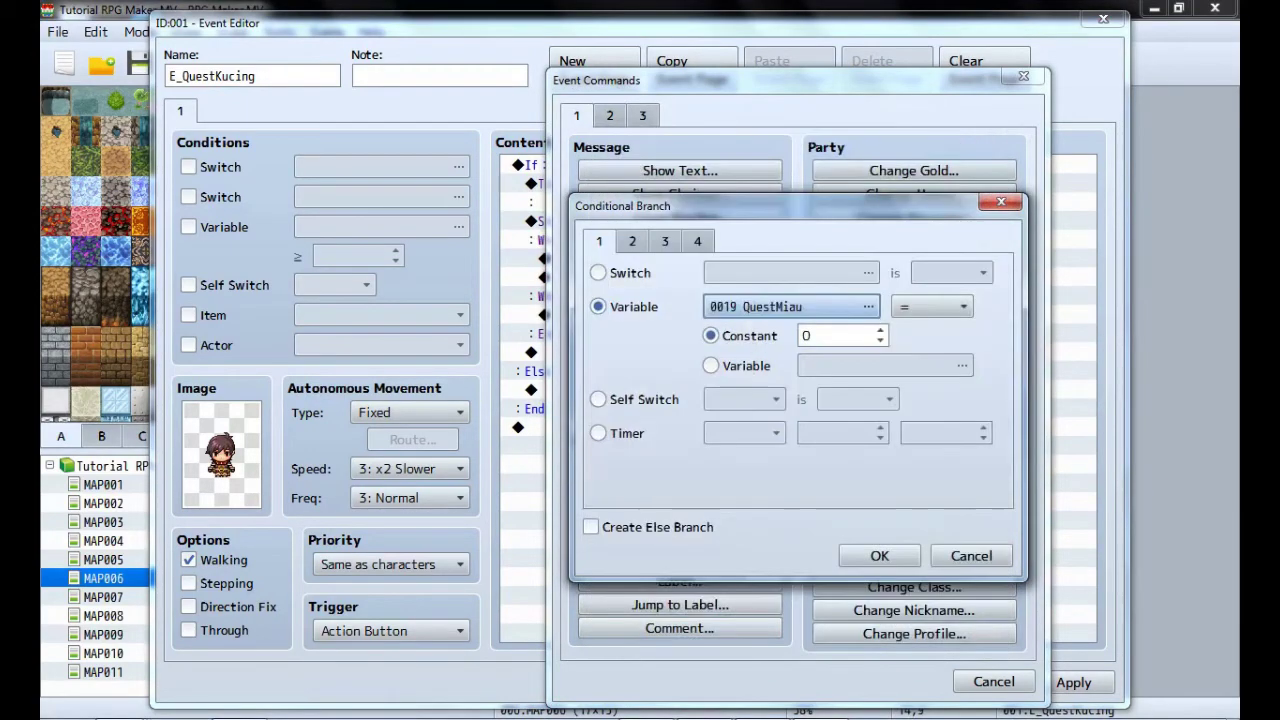
left_click(820, 336)
key("BackSpace")
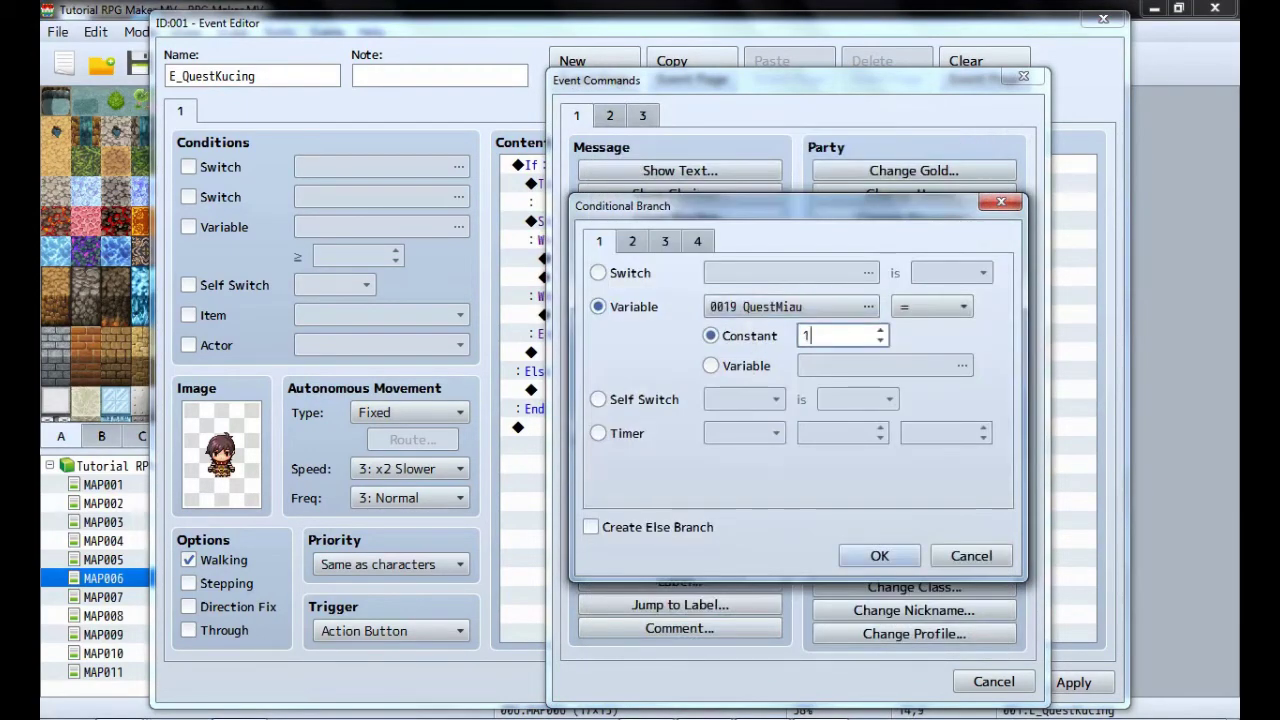
type("1")
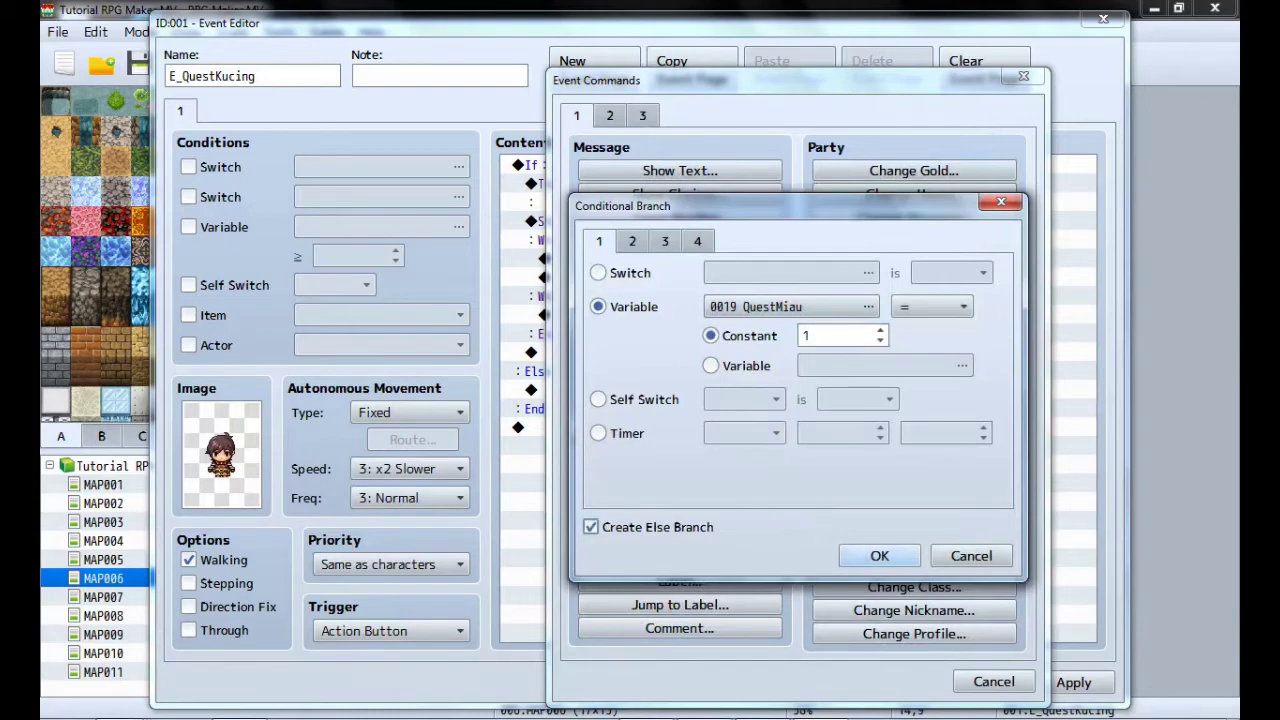
left_click(879, 555)
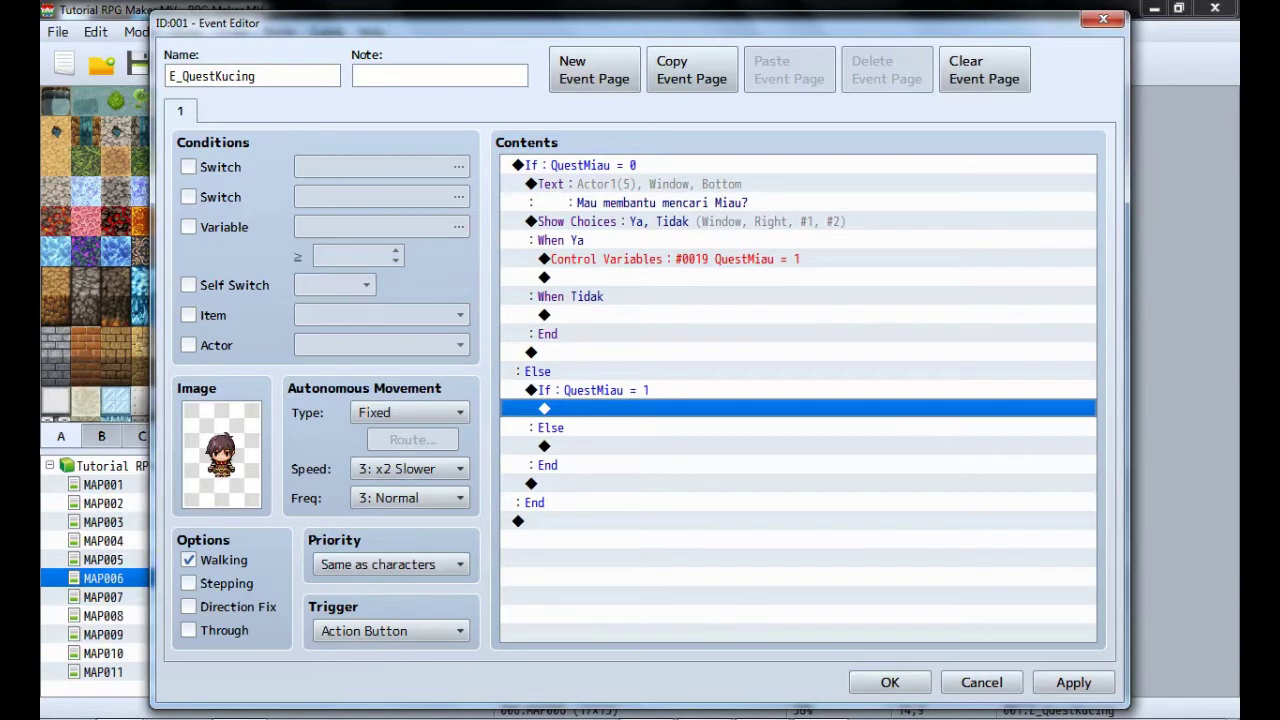
Add a Show Text command inside the QuestMiau = 1 branch using the Actor1 face with dark red hair and a red scarf.
double_click(640, 408)
left_click(680, 171)
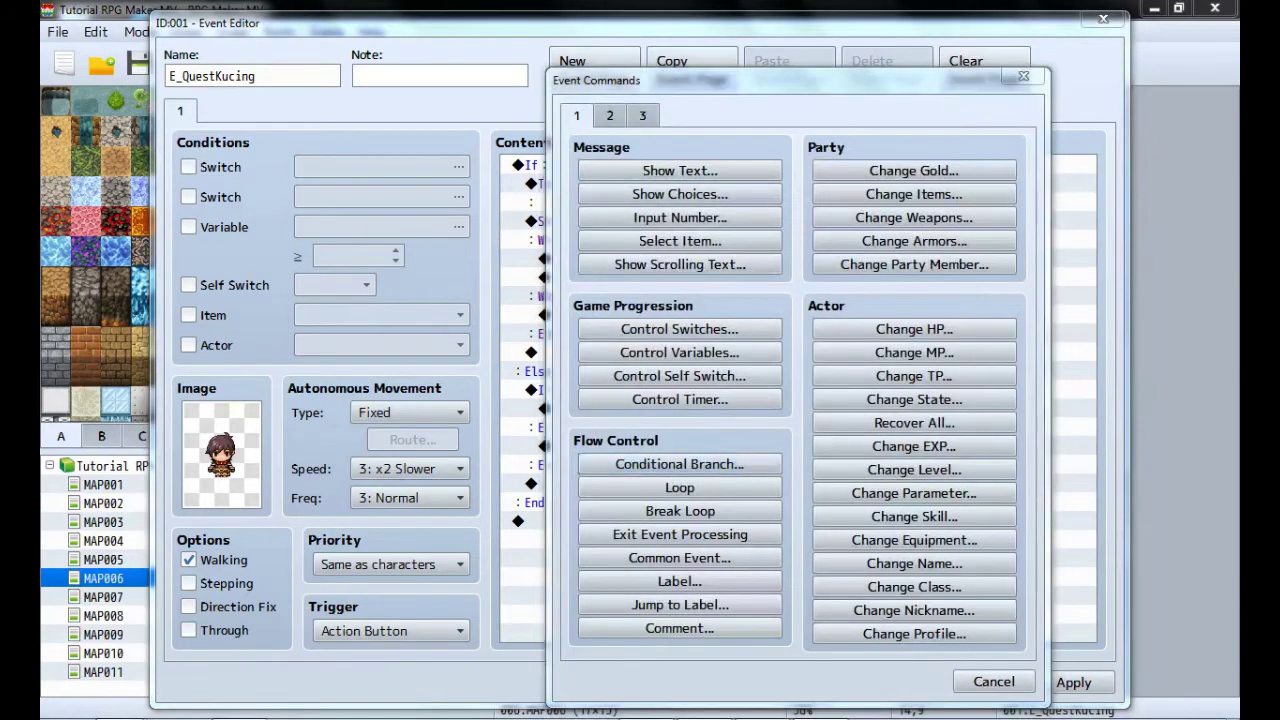
double_click(594, 365)
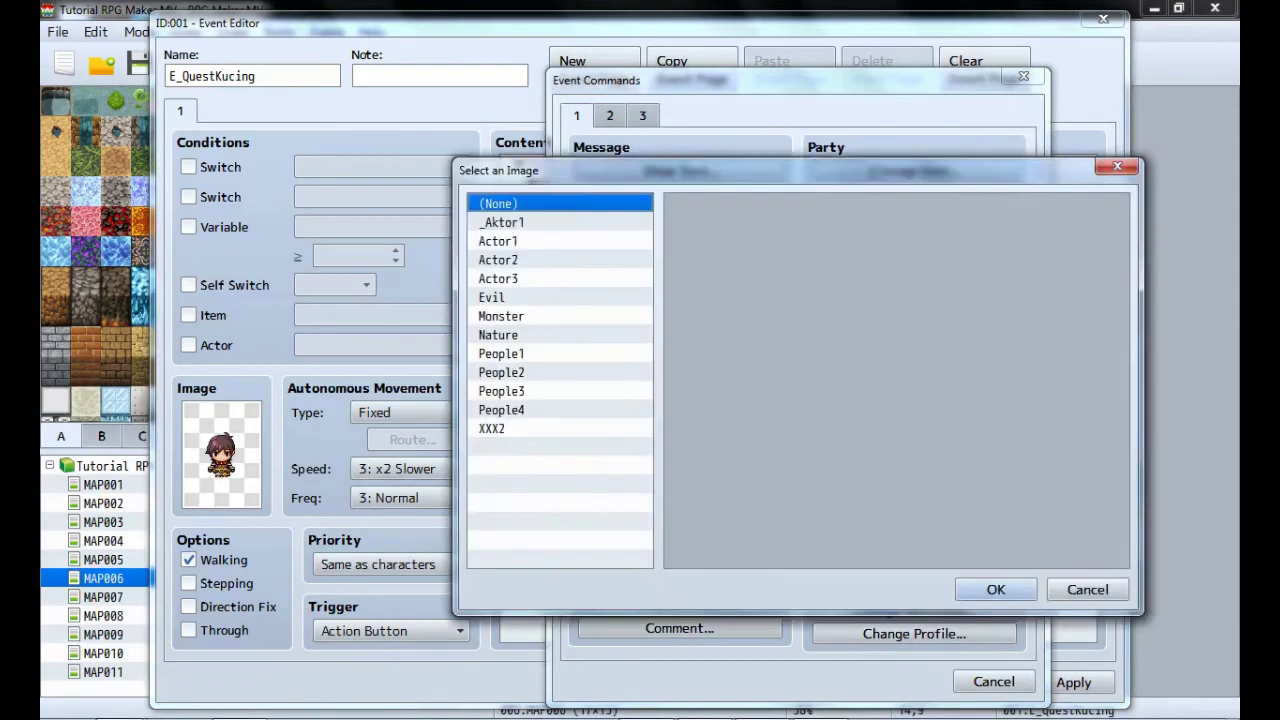
left_click(498, 241)
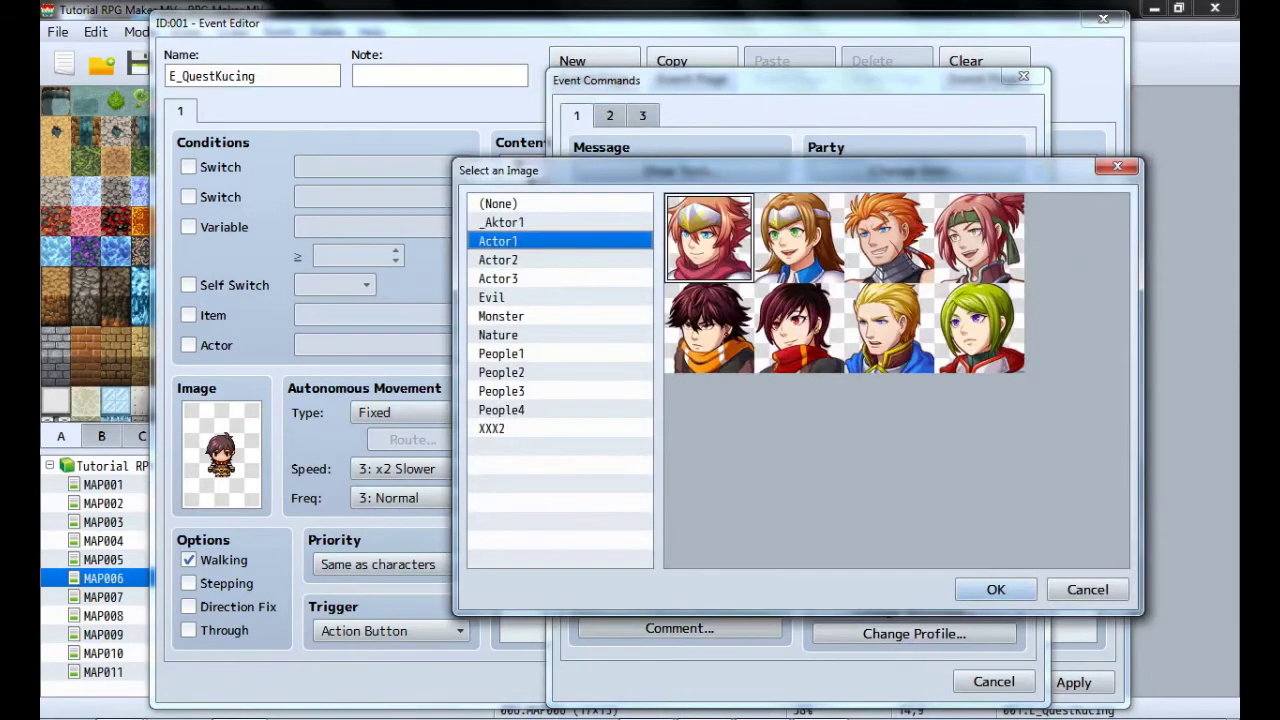
left_click(799, 328)
left_click(996, 589)
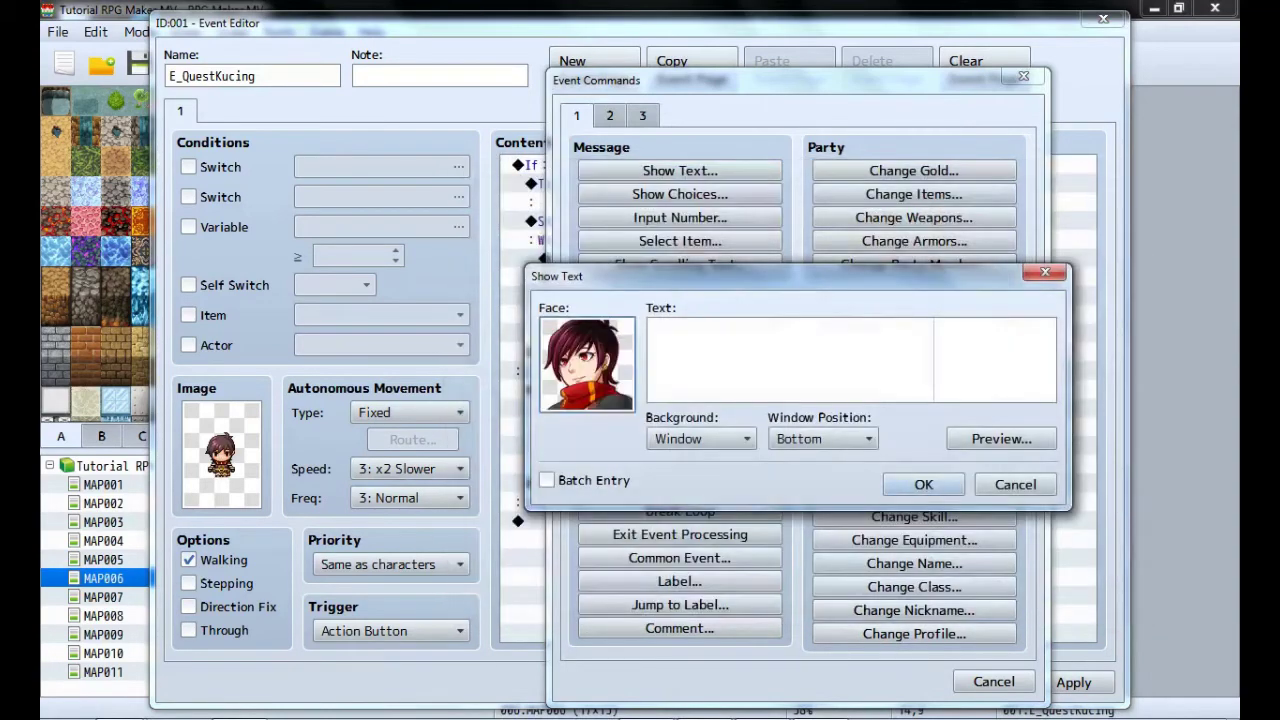
Enter "Tolong carikan Miau" as the text of this message and insert it.
type("Tolong")
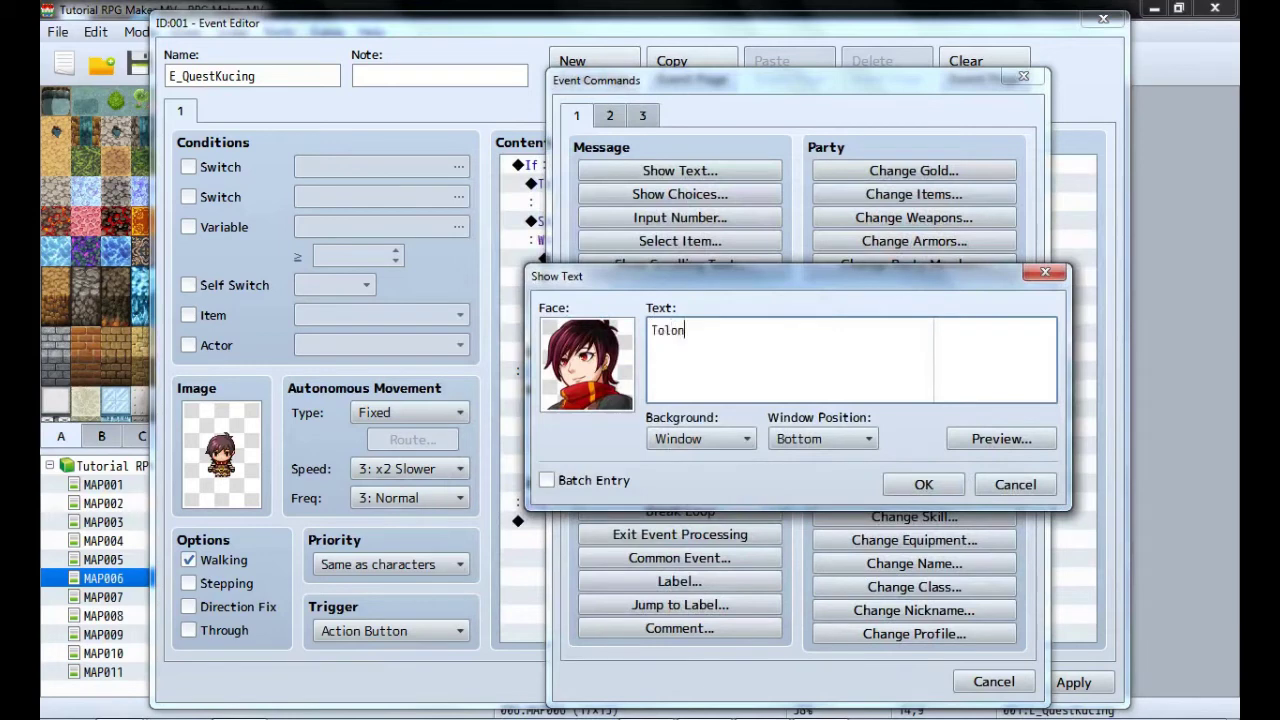
type(" carikan miau]]]")
key("BackSpace")
key("BackSpace")
key("BackSpace")
key("BackSpace")
key("BackSpace")
key("BackSpace")
key("BackSpace")
type("Miau")
left_click(923, 484)
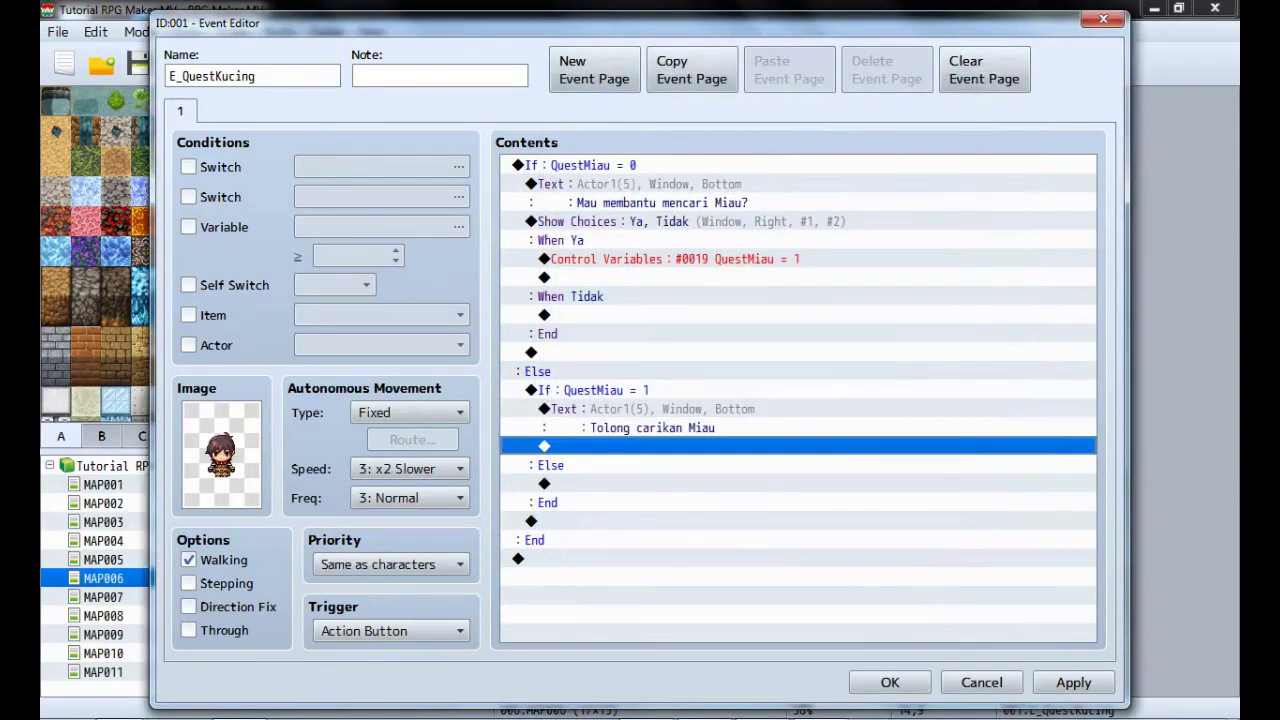
Add a Show Text command in the inner Else branch with the same red-scarfed Actor1 face.
left_click(640, 484)
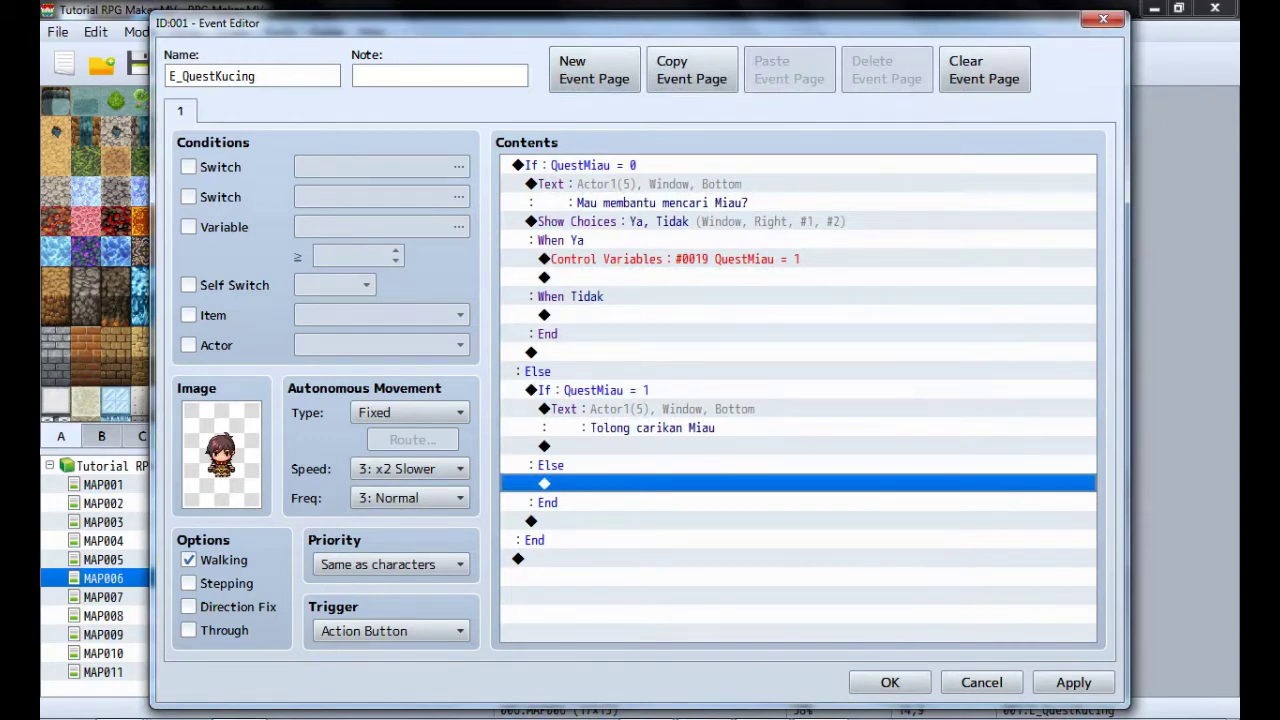
left_click(640, 165)
left_click(640, 446)
left_click(640, 371)
key("Return")
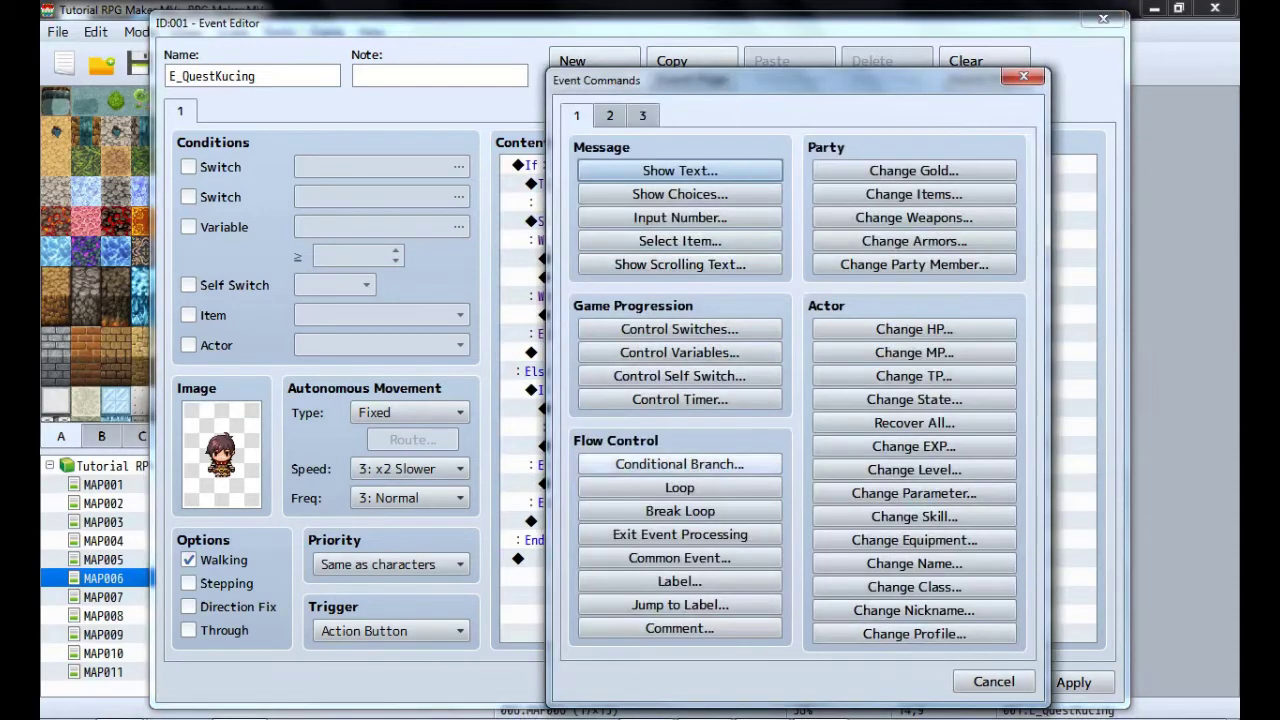
left_click(680, 170)
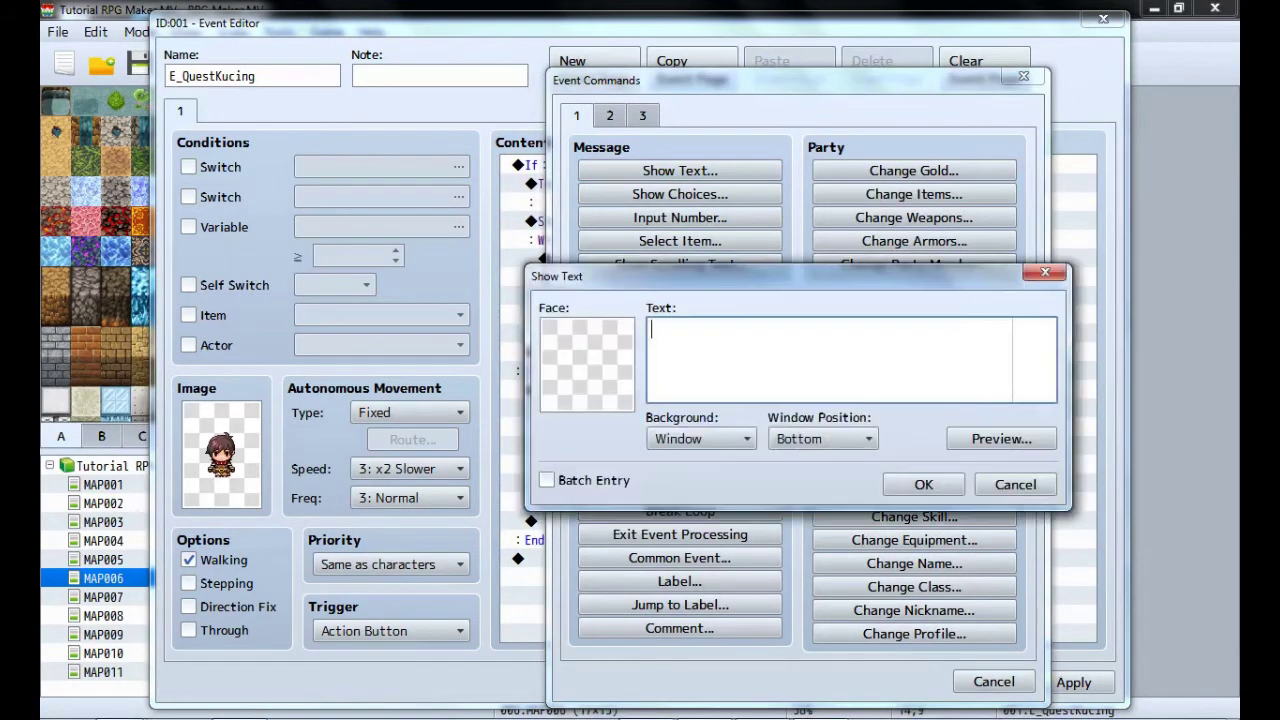
double_click(587, 364)
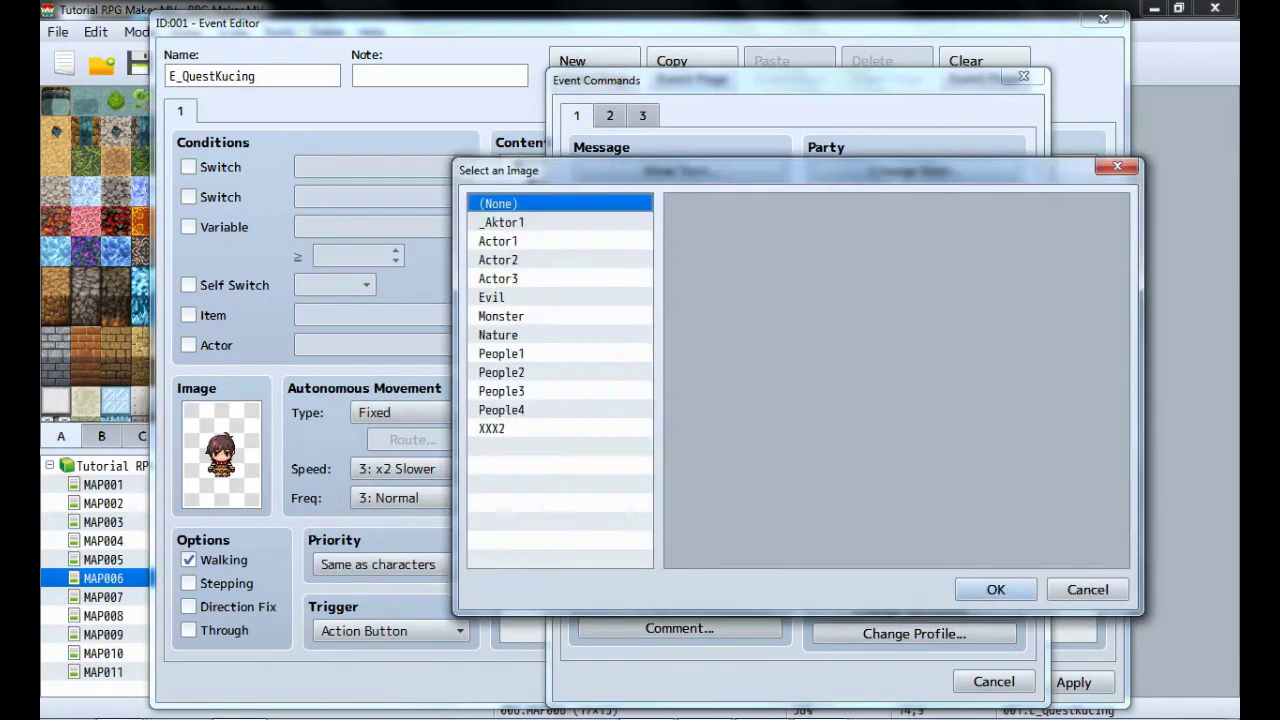
left_click(498, 241)
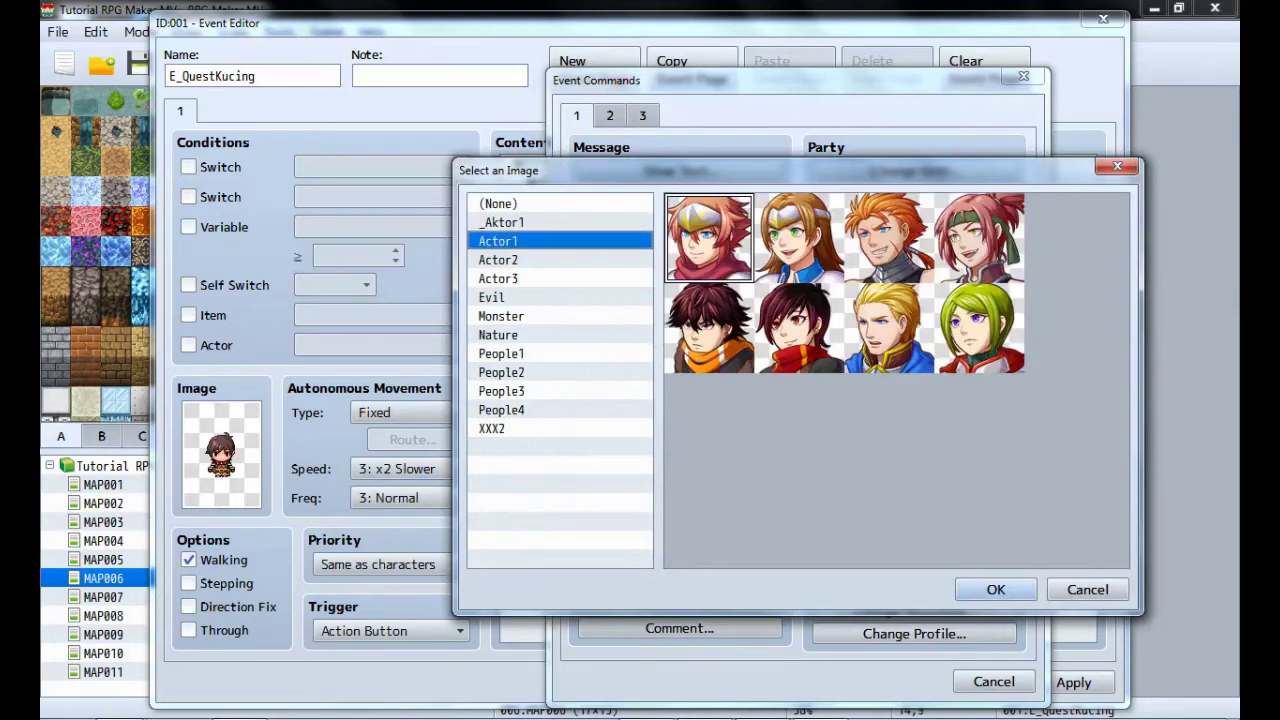
left_click(798, 330)
left_click(996, 590)
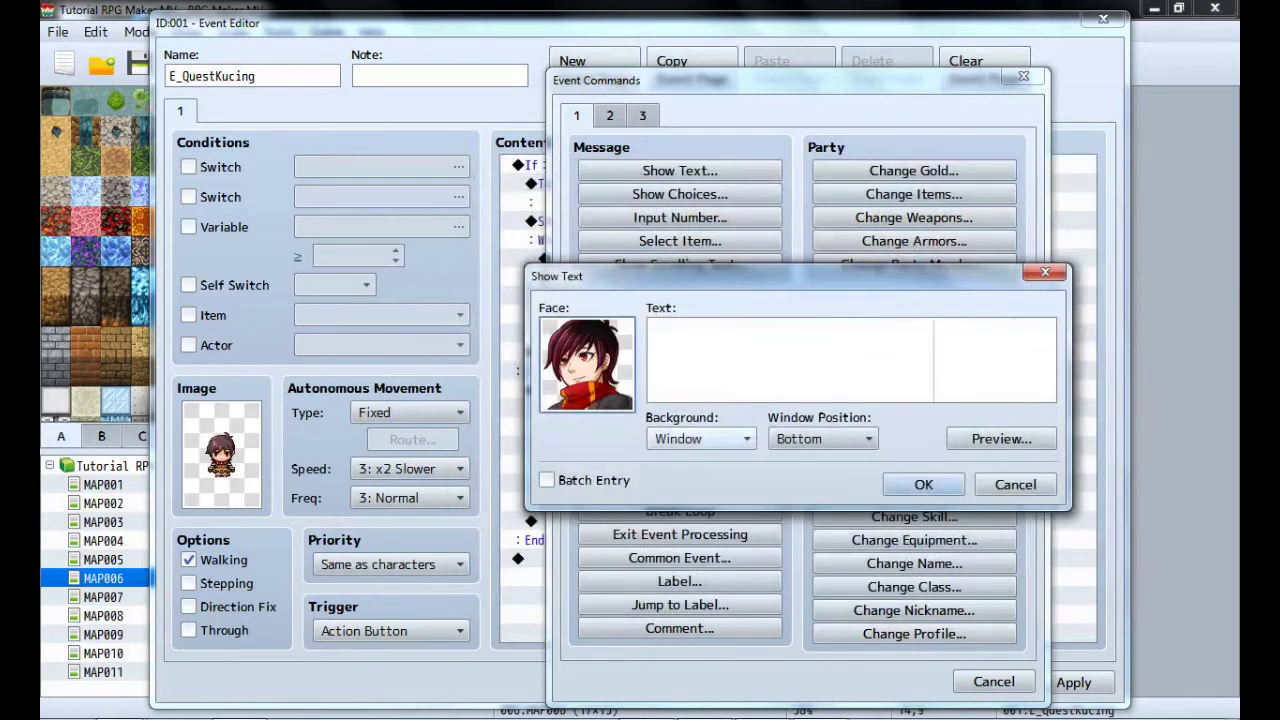
Enter "Terimakasih sudah menemukan Miau" as the message, then apply the E_QuestKucing changes and close its editor.
type("Terim")
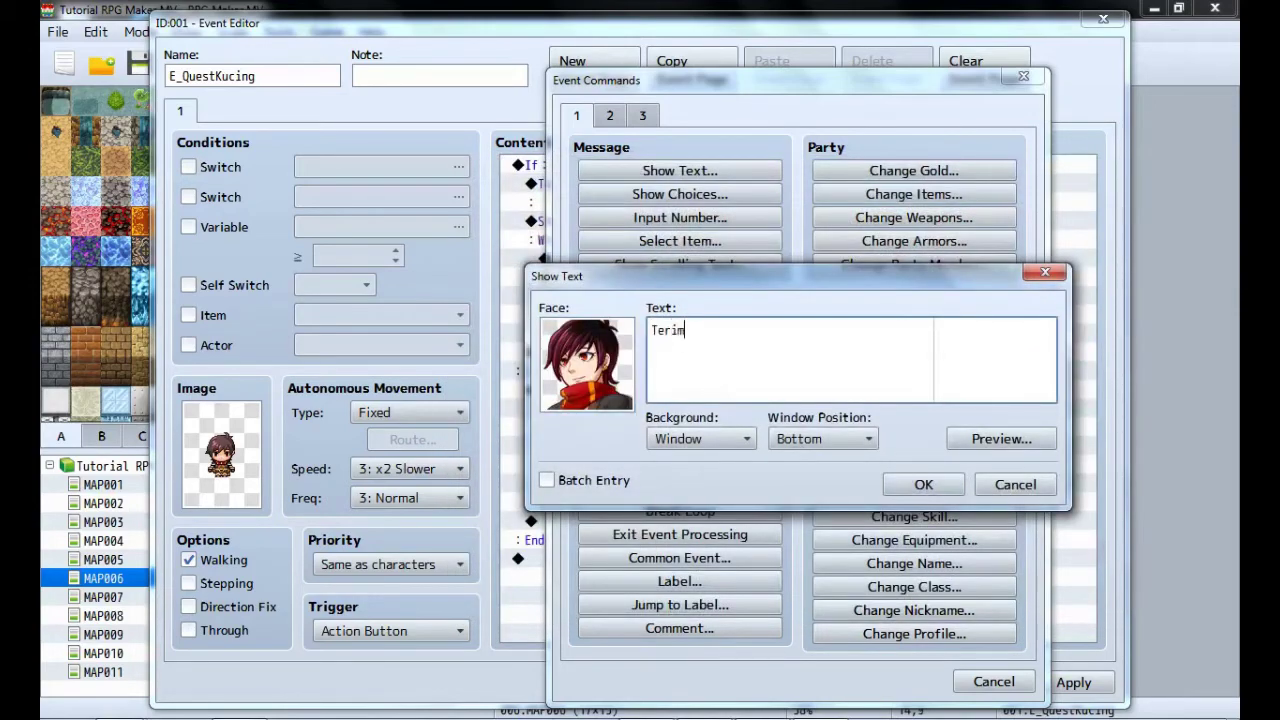
type("akasih sudah menemukan Miau")
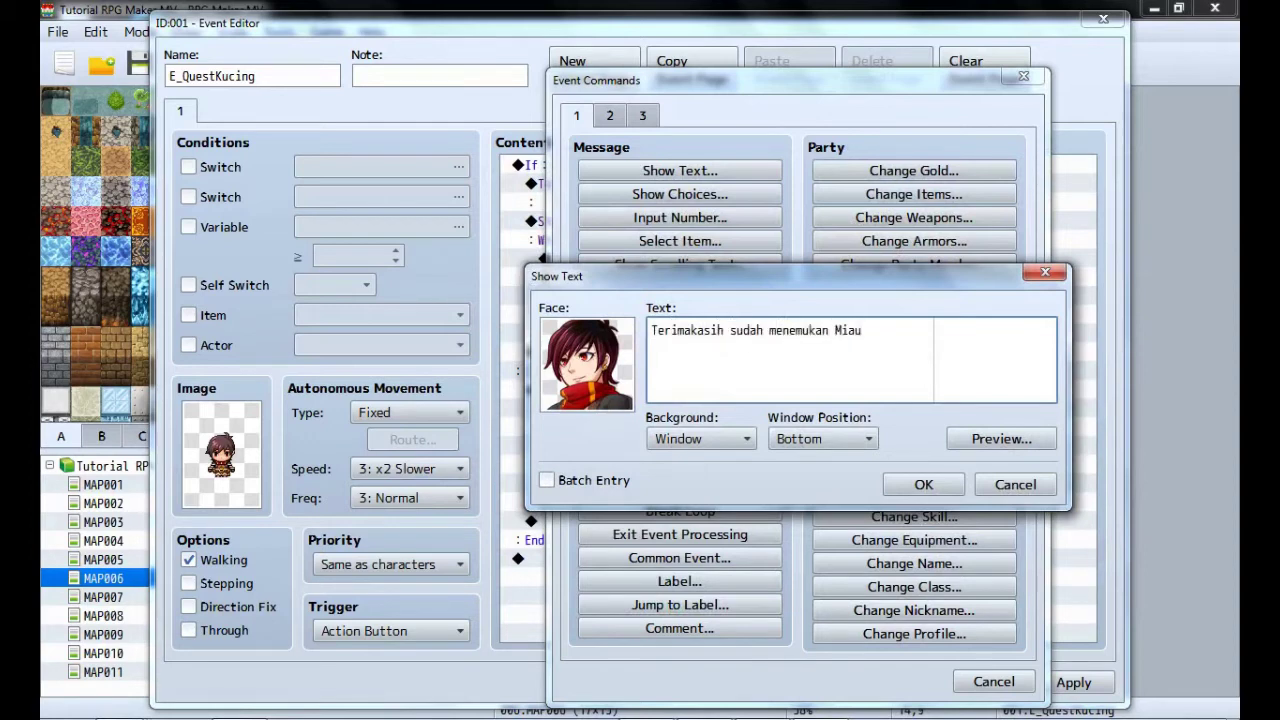
left_click(924, 484)
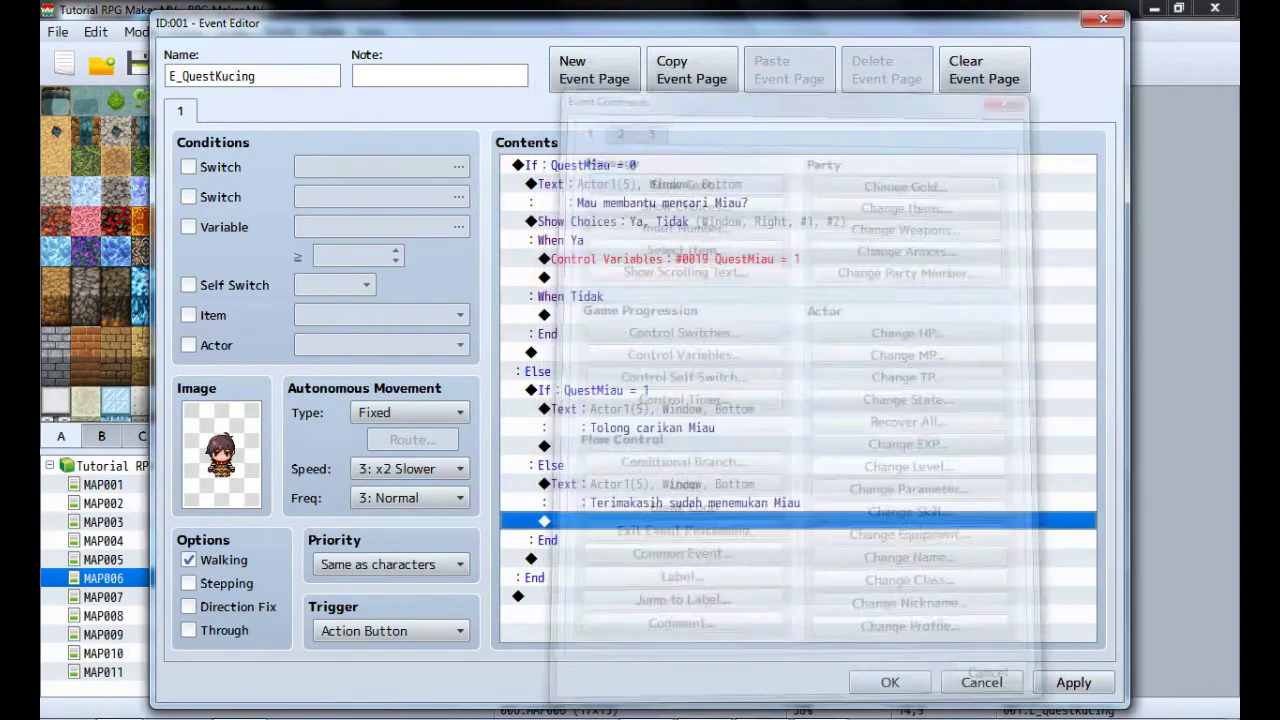
left_click(1073, 682)
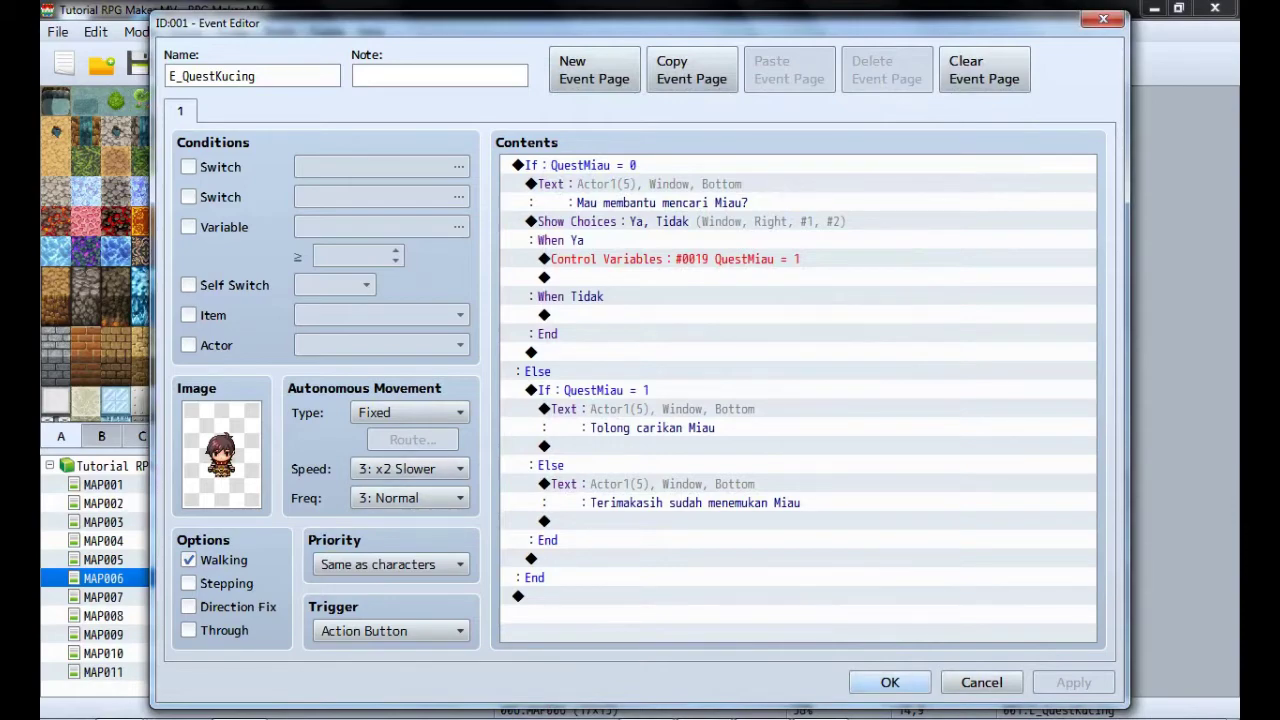
left_click(890, 682)
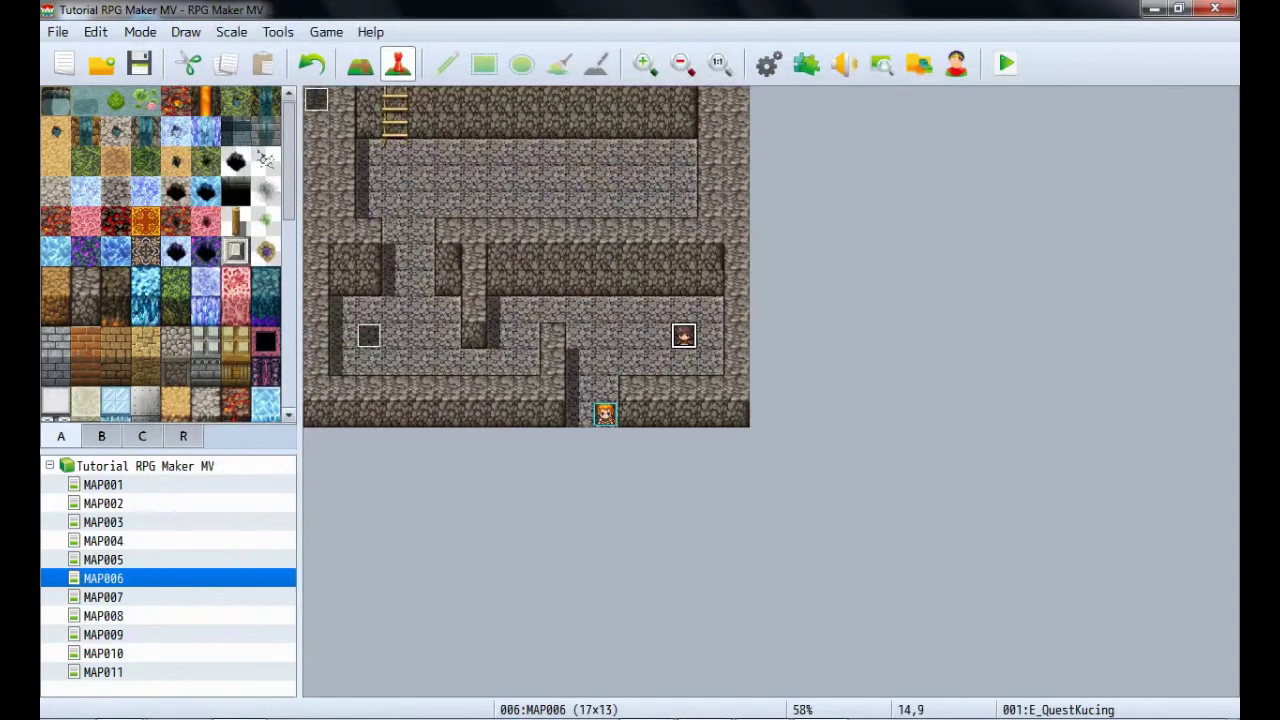
Run a playtest, saving the changes to the game, and start a new game.
left_click(326, 32)
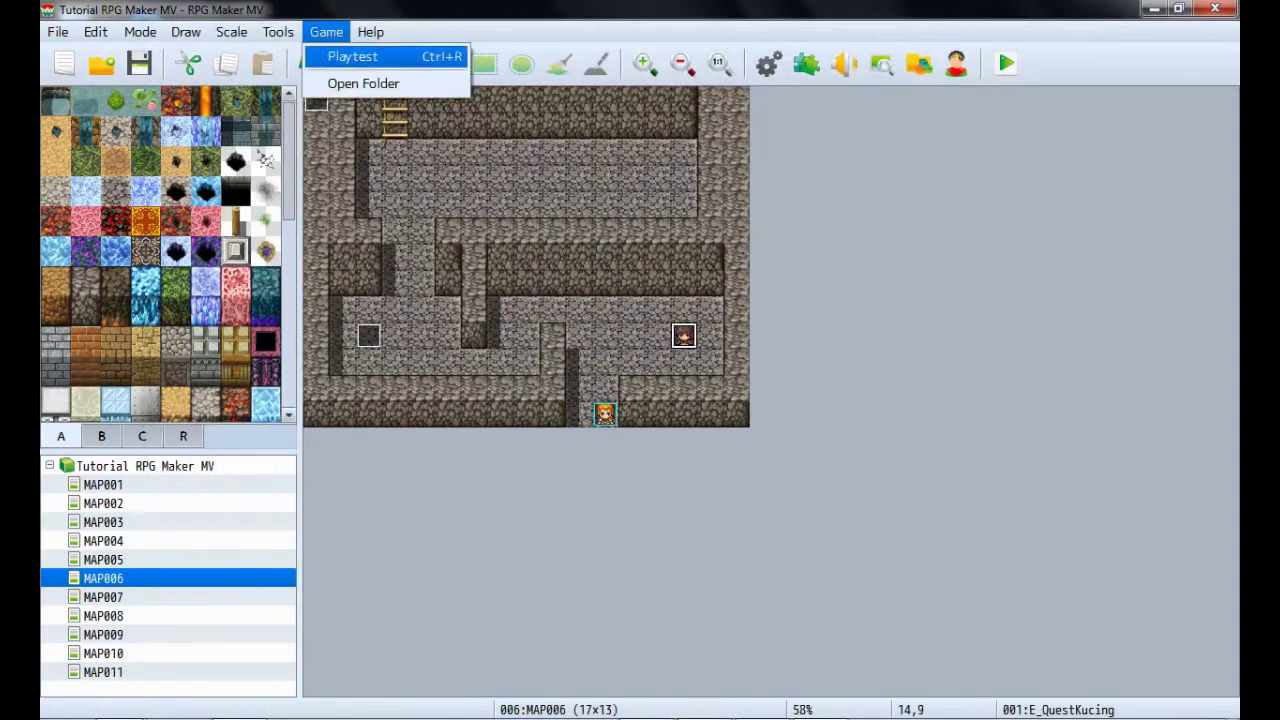
left_click(353, 57)
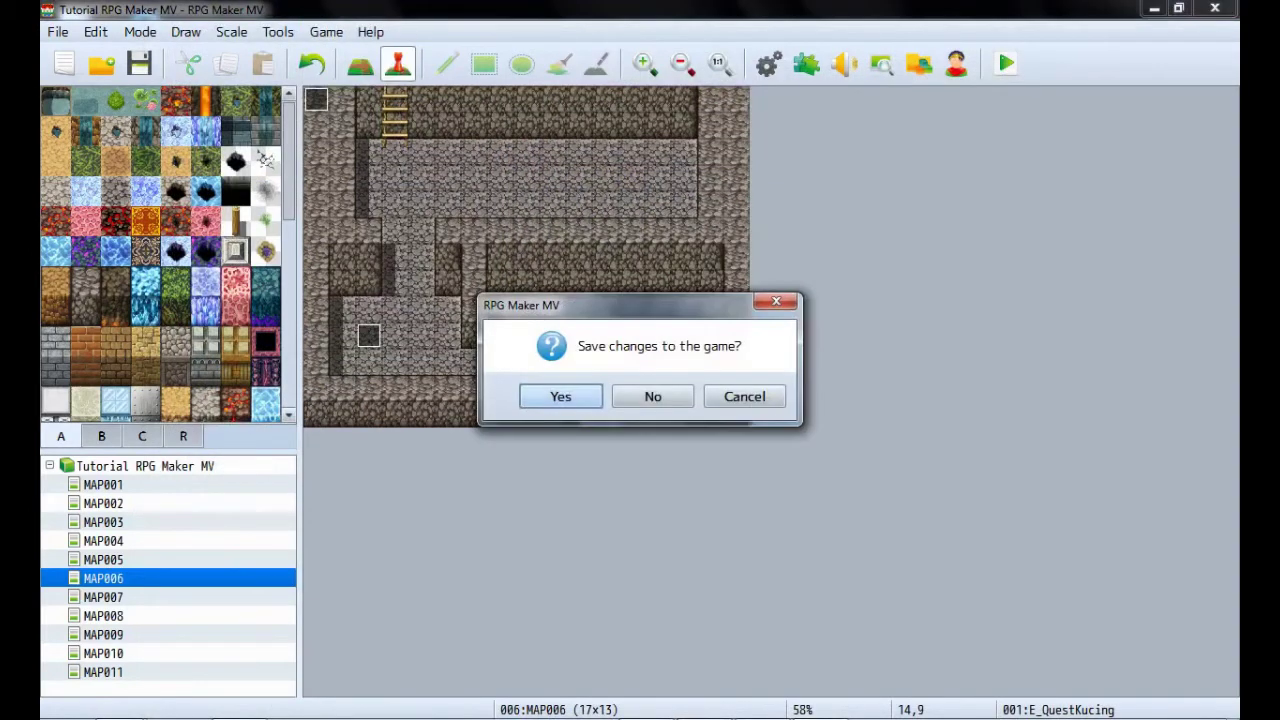
key("Return")
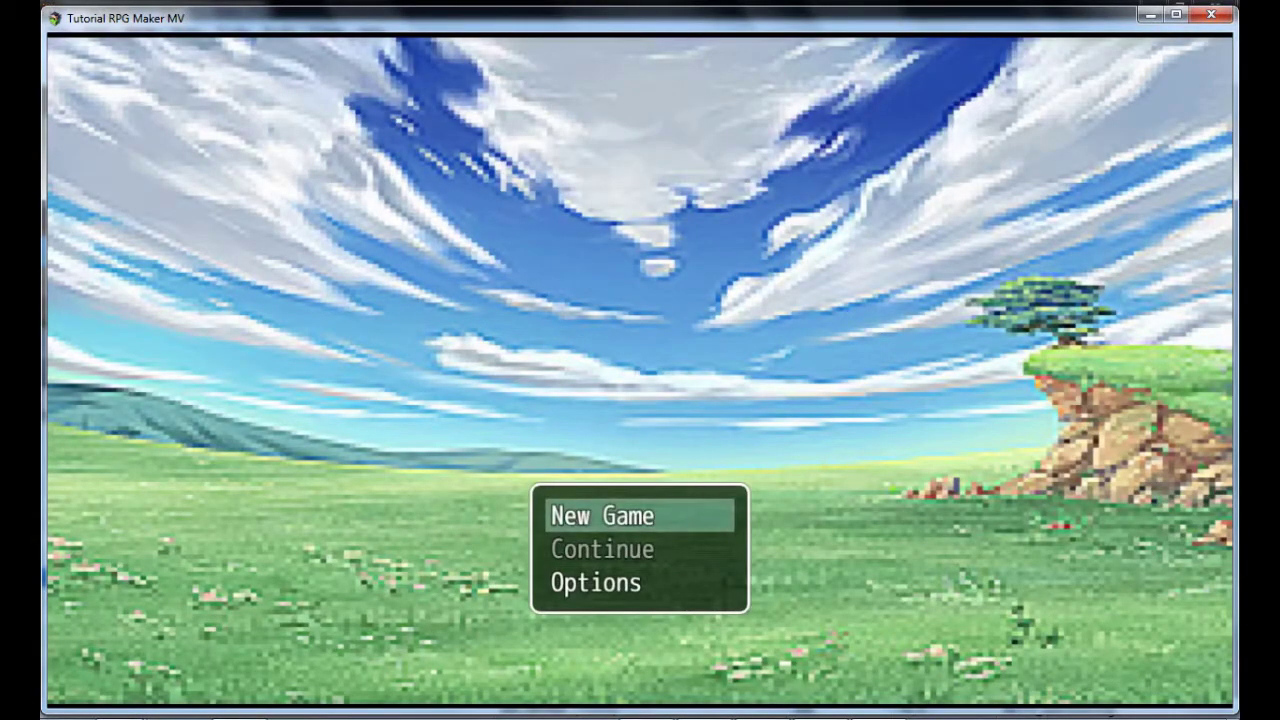
key("Return")
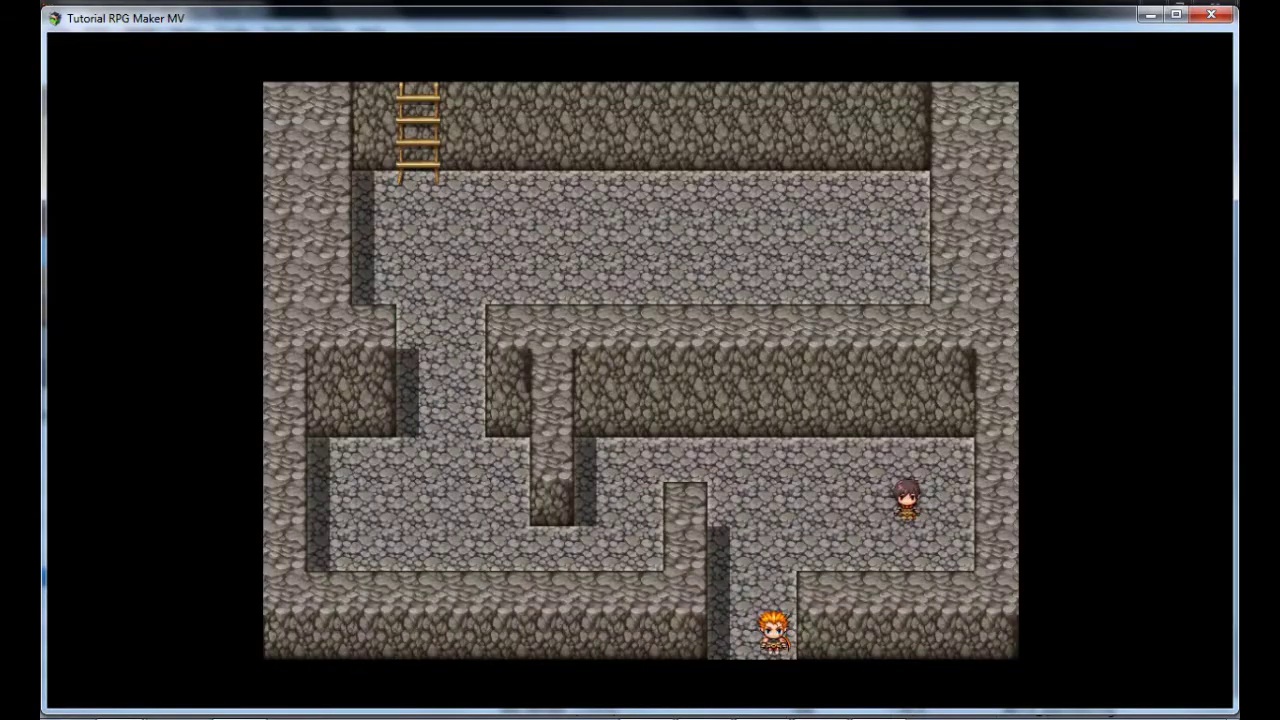
Walk the hero to the quest giver, talk to them and answer Tidak to the request to look for Miau.
key("Up")
key("Up")
key("Up")
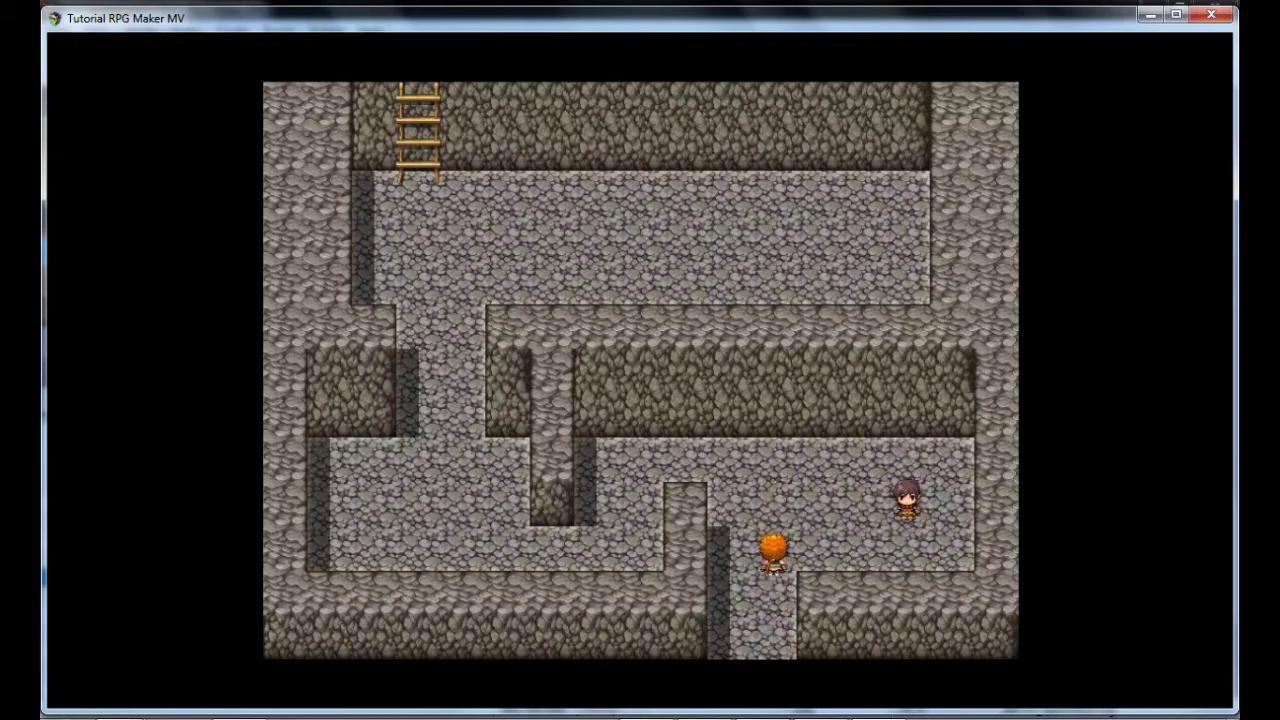
key("Right")
key("Right")
key("Right")
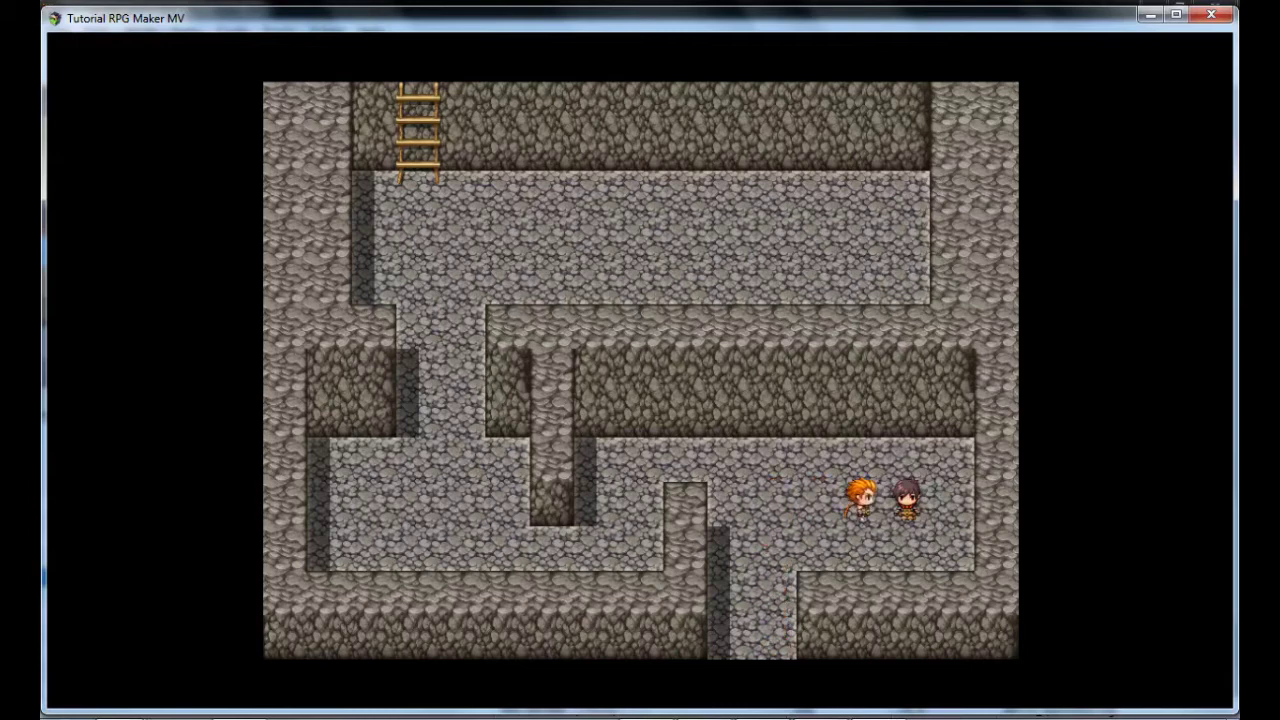
key("Return")
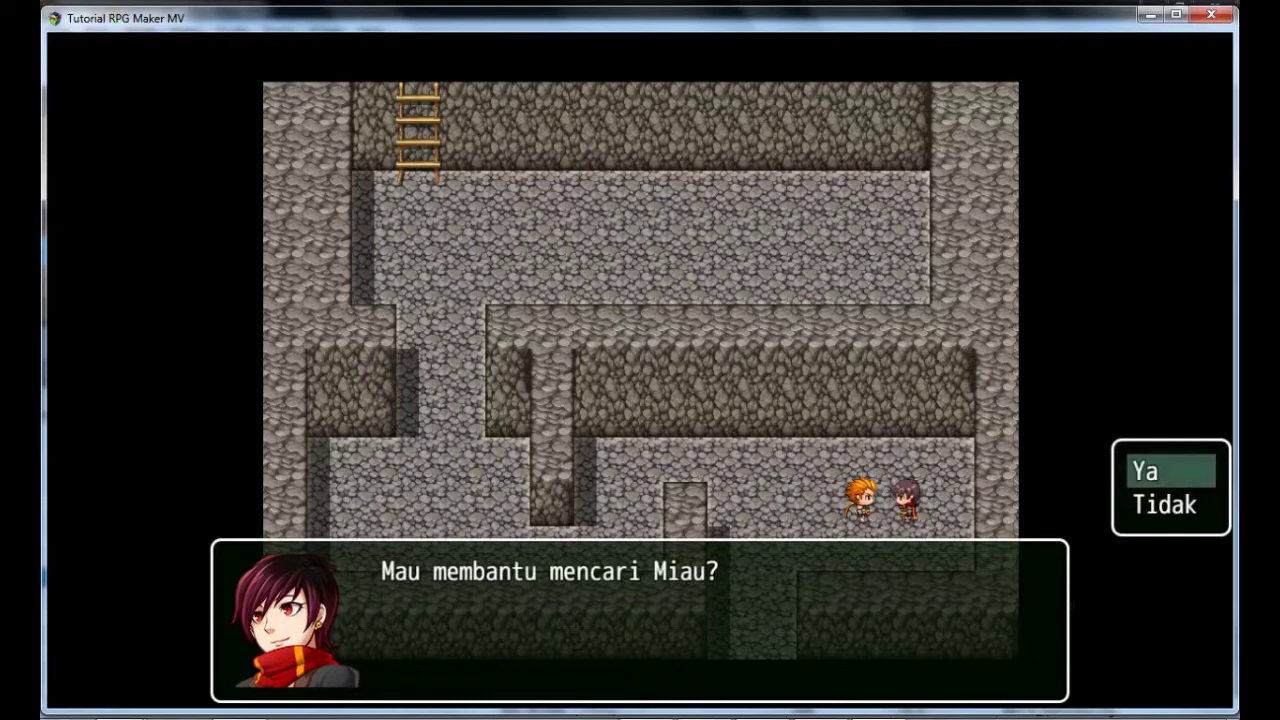
key("Down")
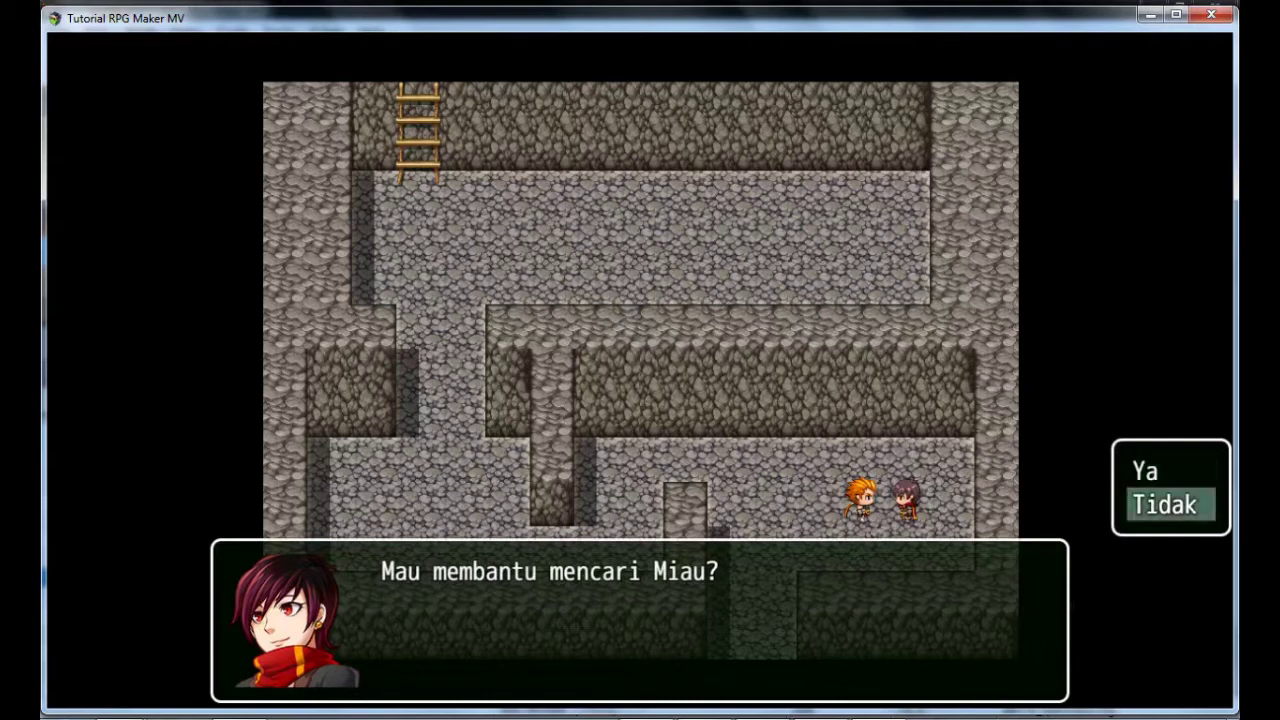
key("Return")
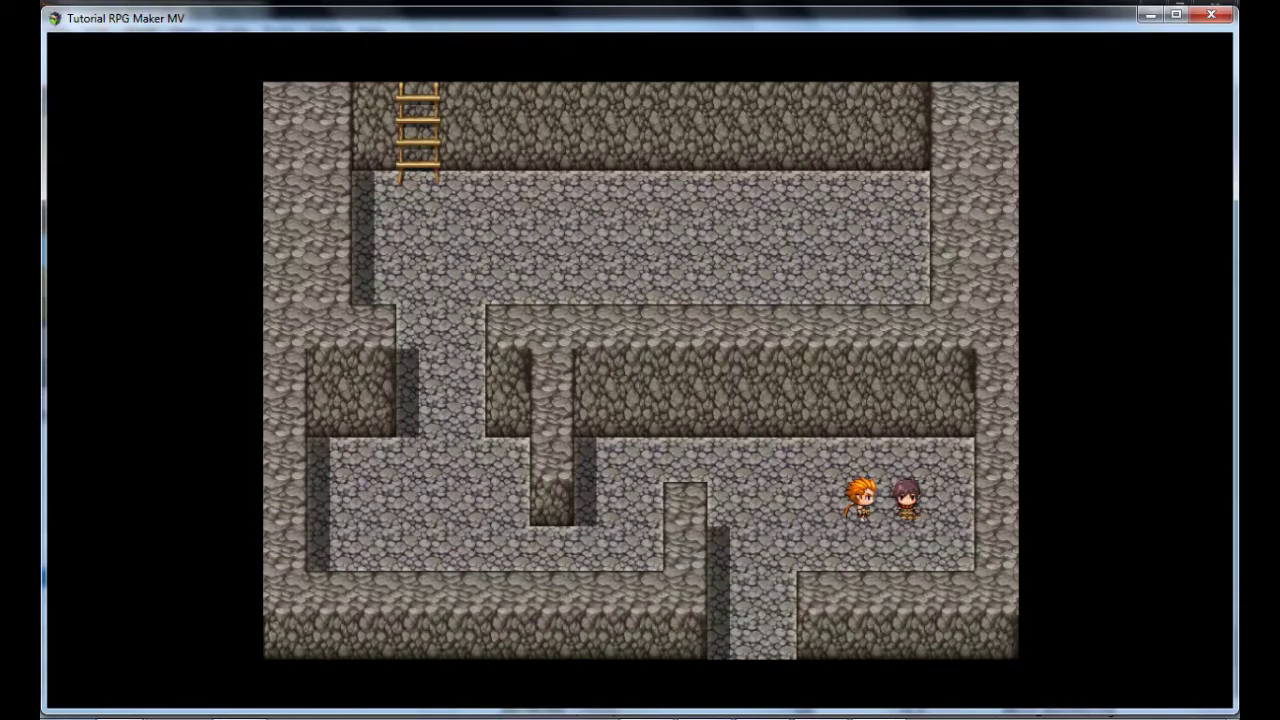
Talk to the quest giver again, accept the quest with Ya and walk the hero into the cat's chamber.
key("Return")
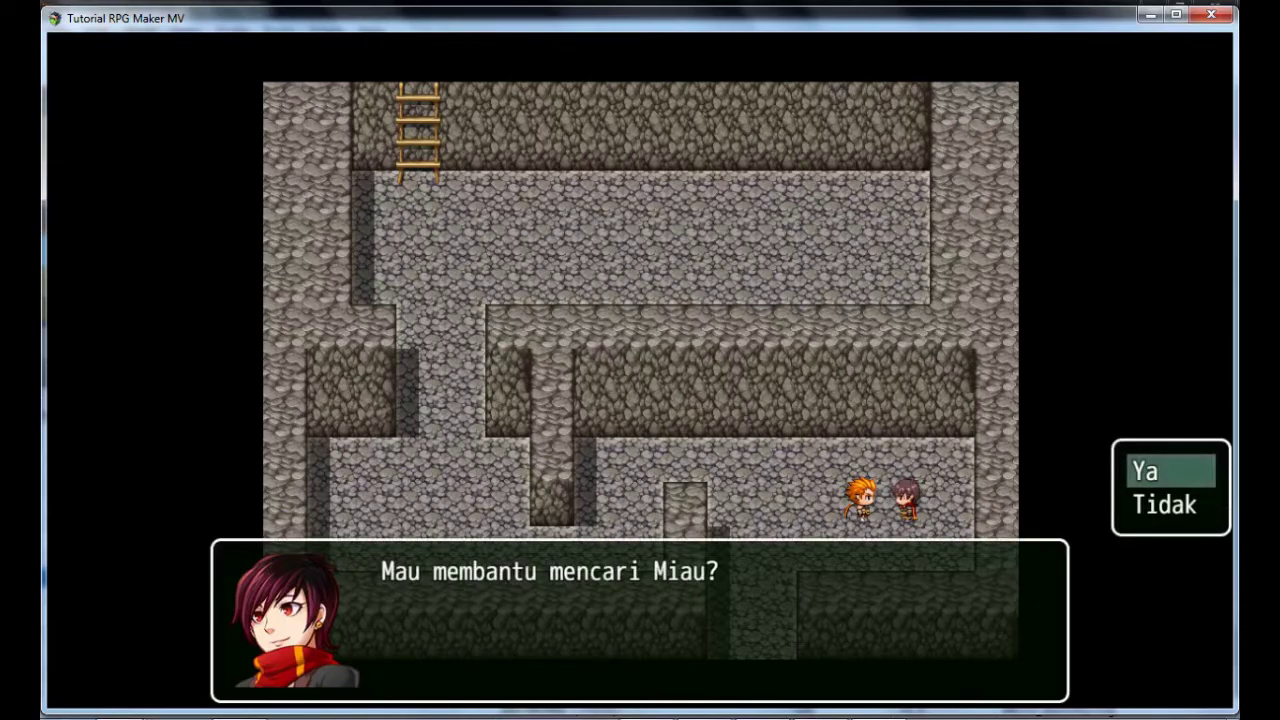
key("Return")
key("Left")
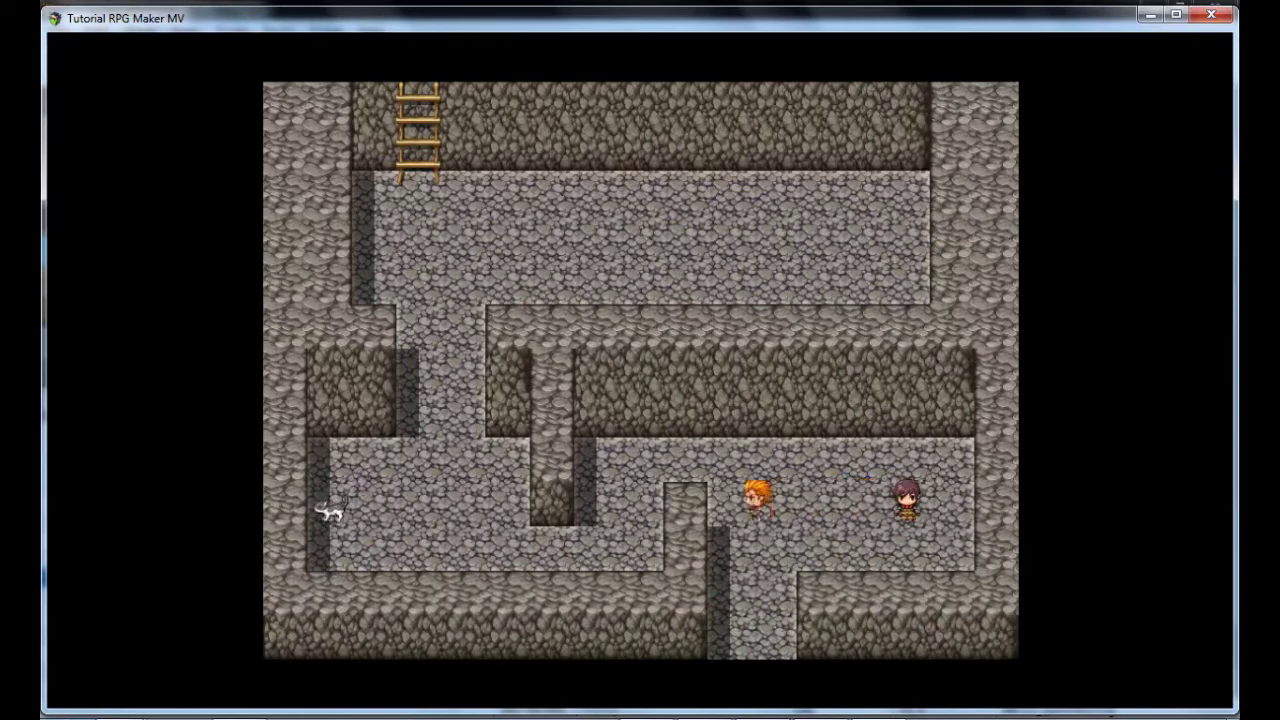
key("Left")
key("Up")
key("Left")
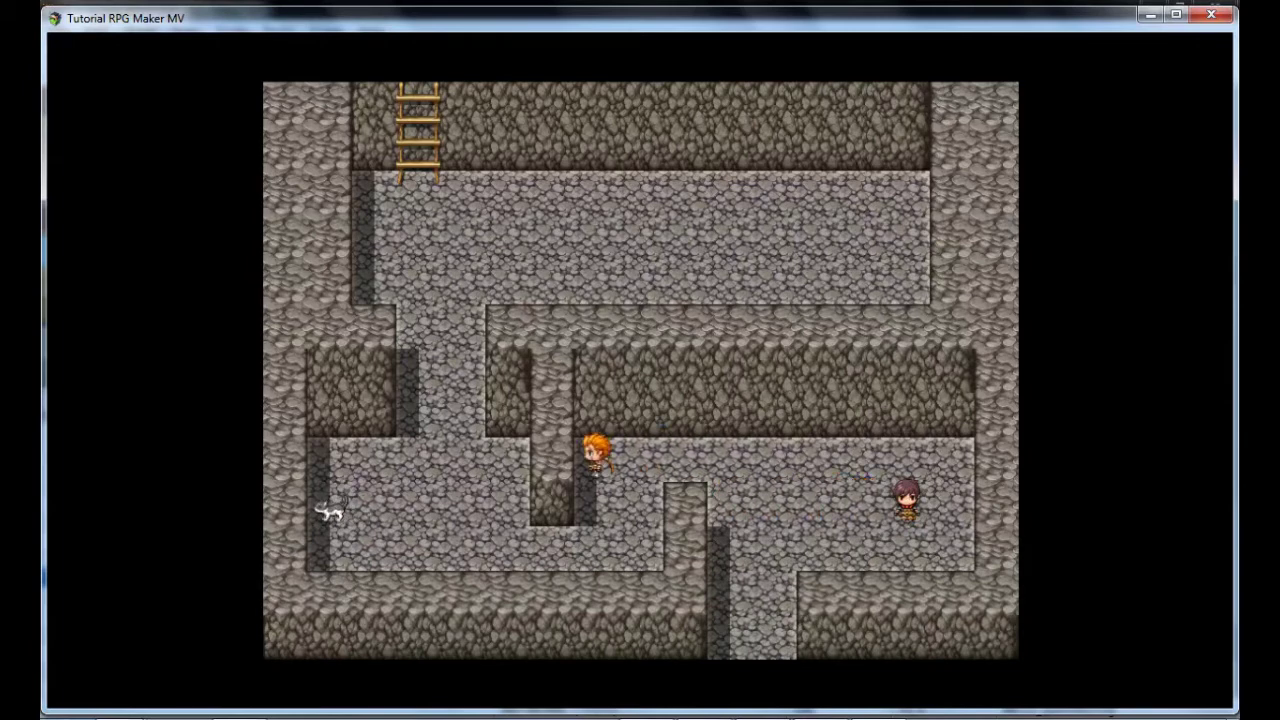
key("Down")
key("Left")
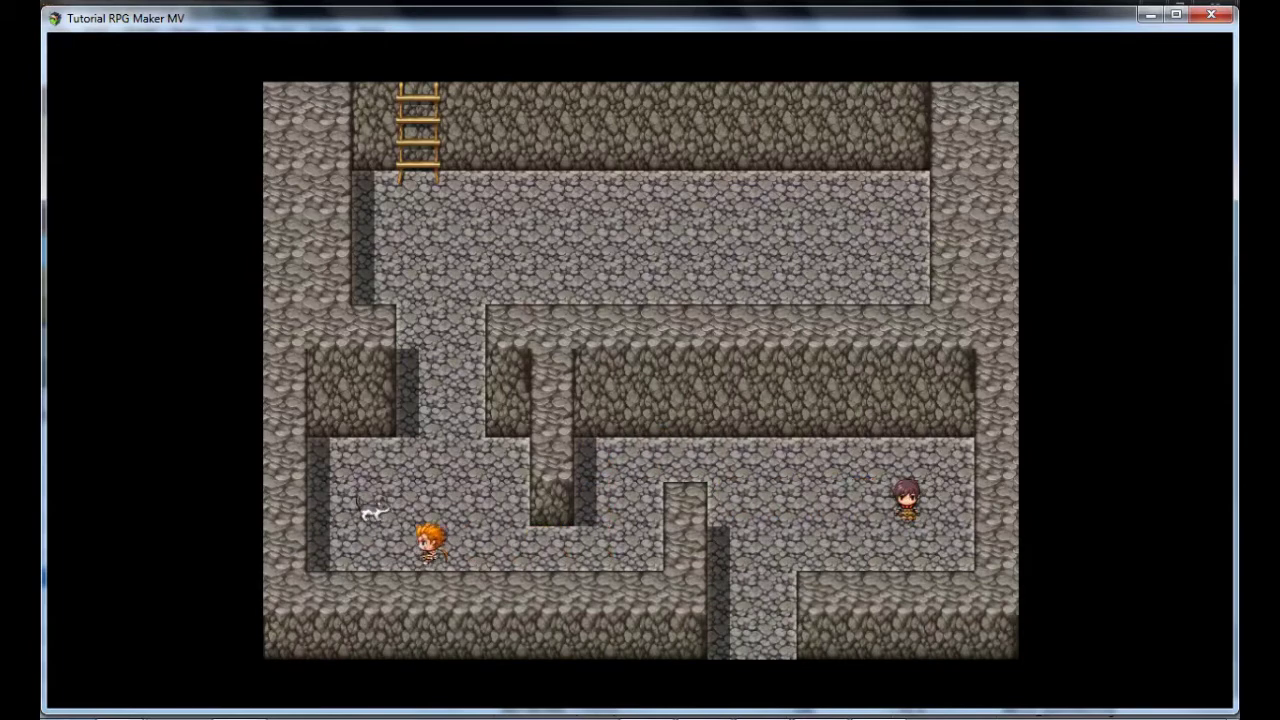
Chase the wandering cat around the chamber, talk to it and dismiss its message.
key("Up")
key("Left")
key("Down")
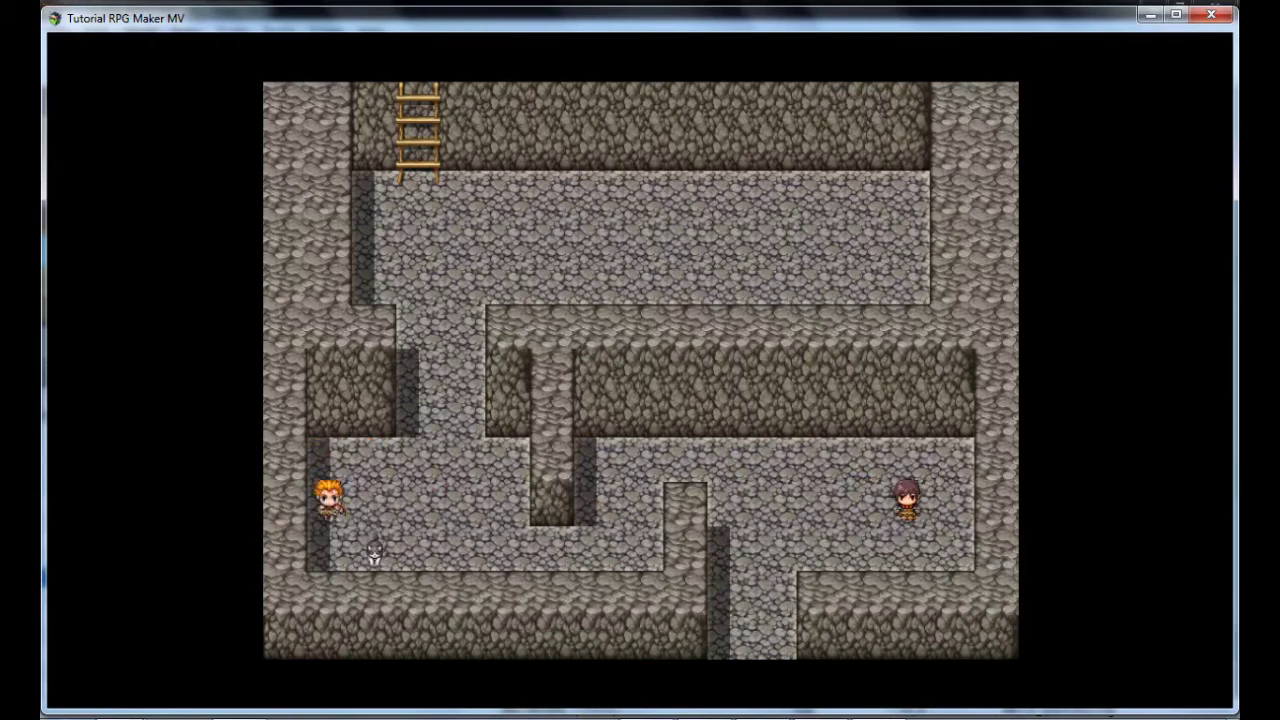
key("Down")
key("Right")
key("Up")
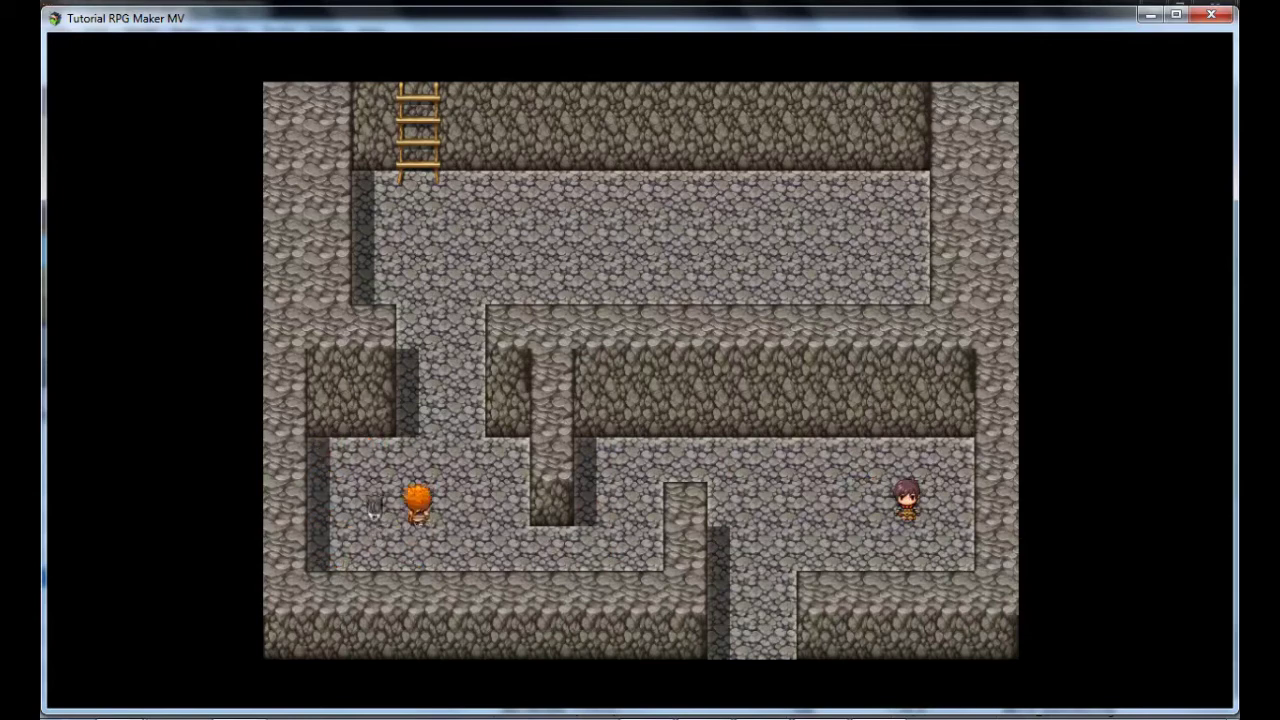
key("Left")
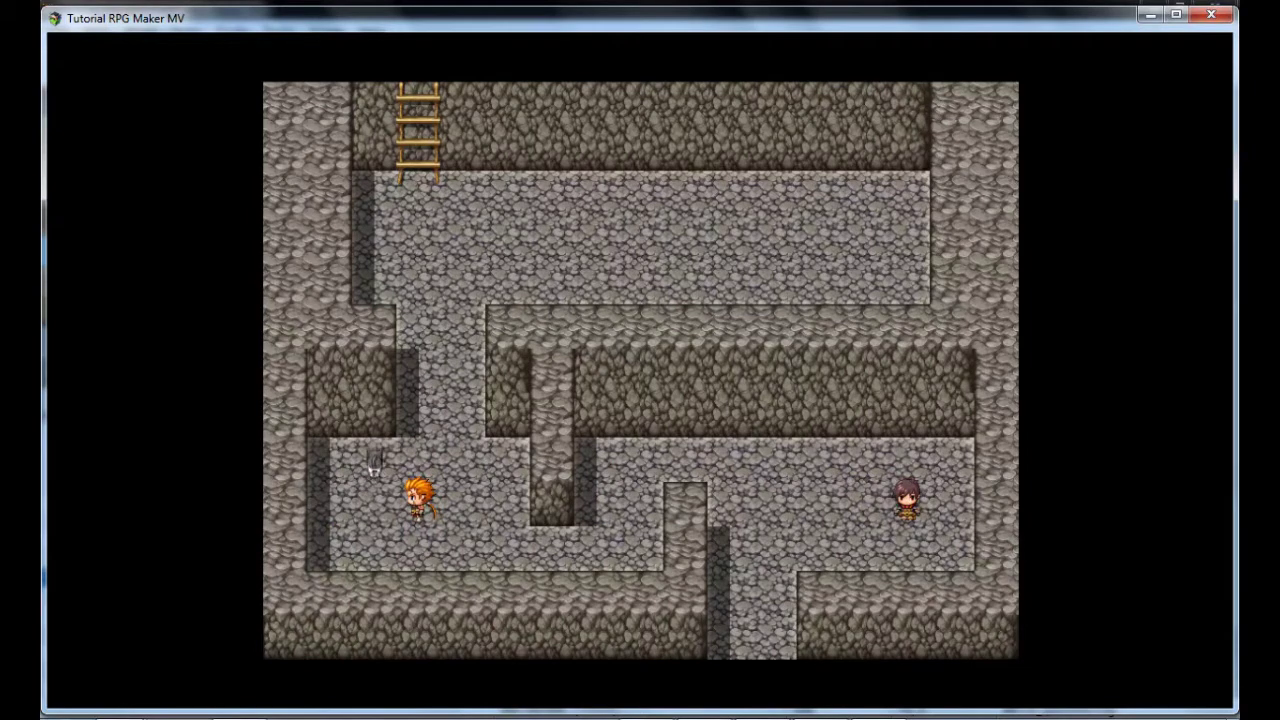
key("Up")
key("Left")
key("Down")
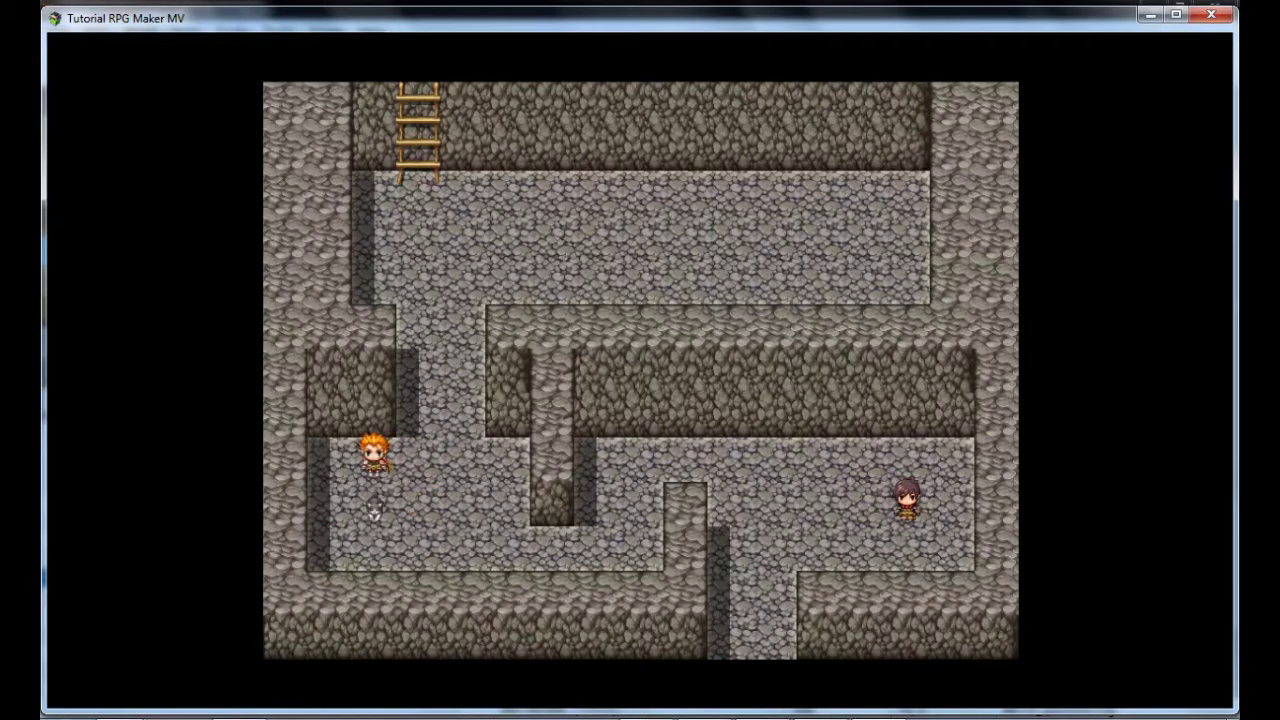
key("Return")
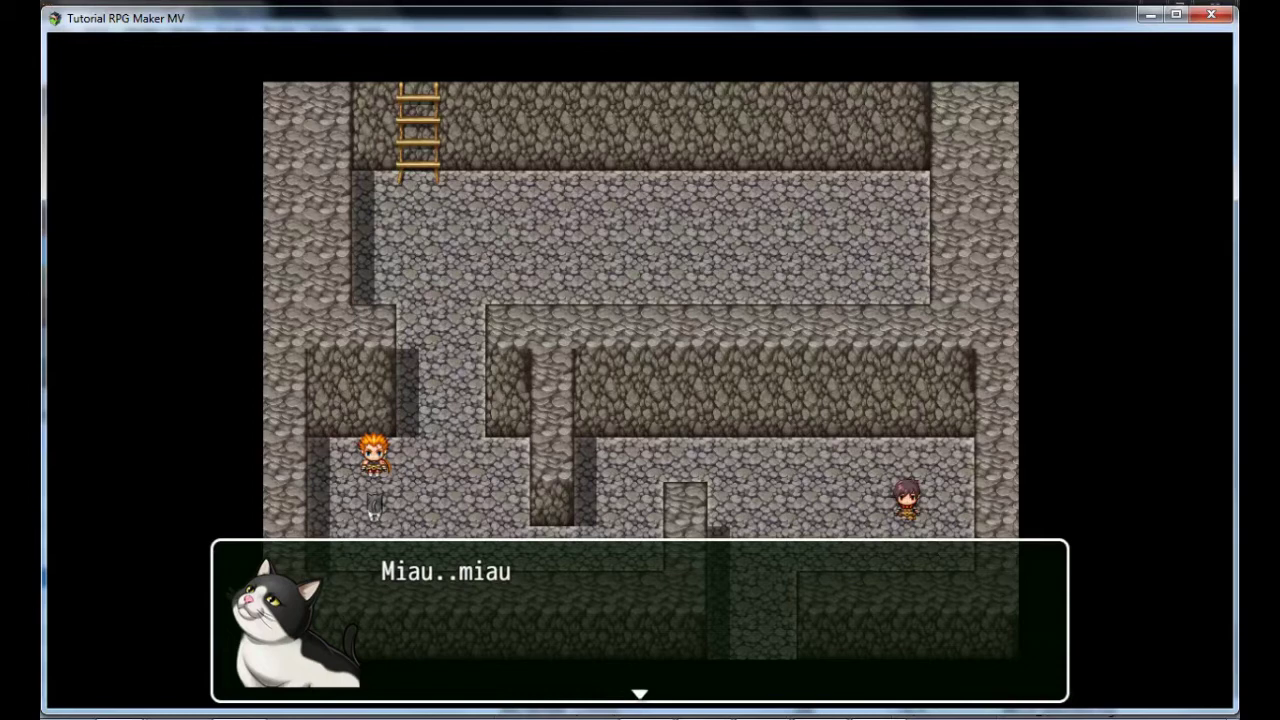
key("Return")
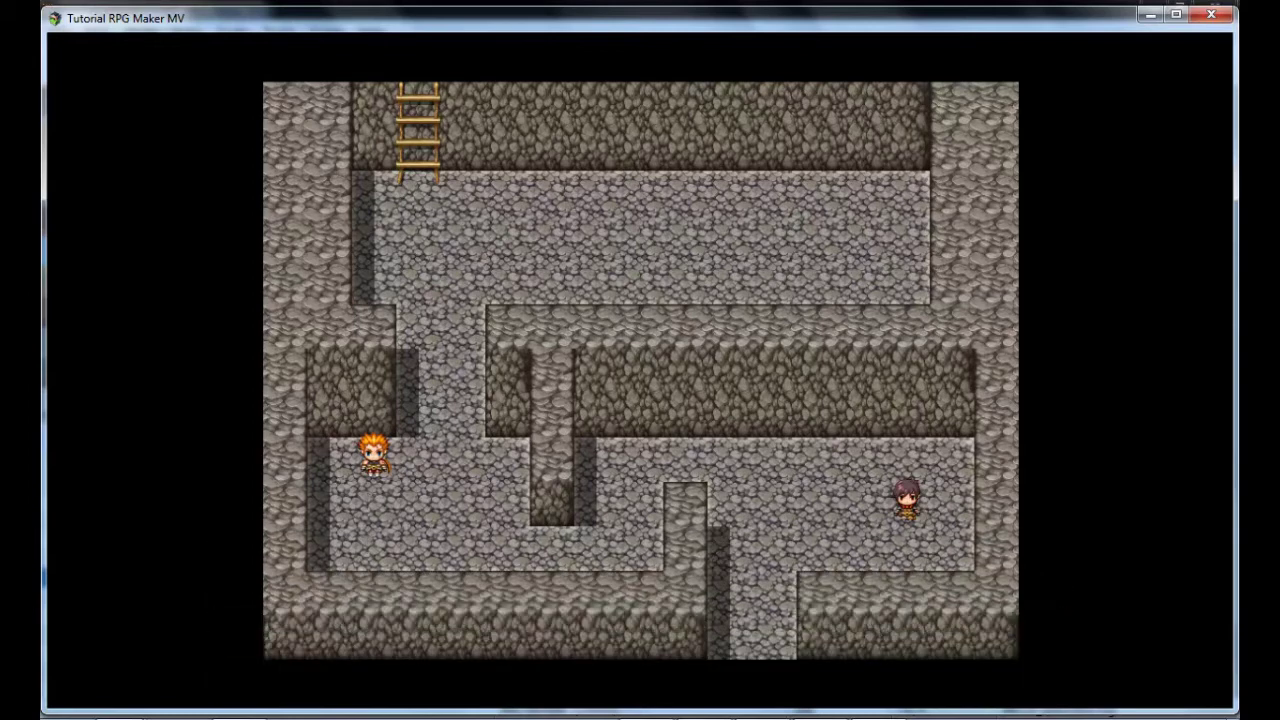
Walk the hero back to the quest giver, talk to them and dismiss the closing quest message.
key("Down")
key("Down")
key("Right")
key("Right")
key("Right")
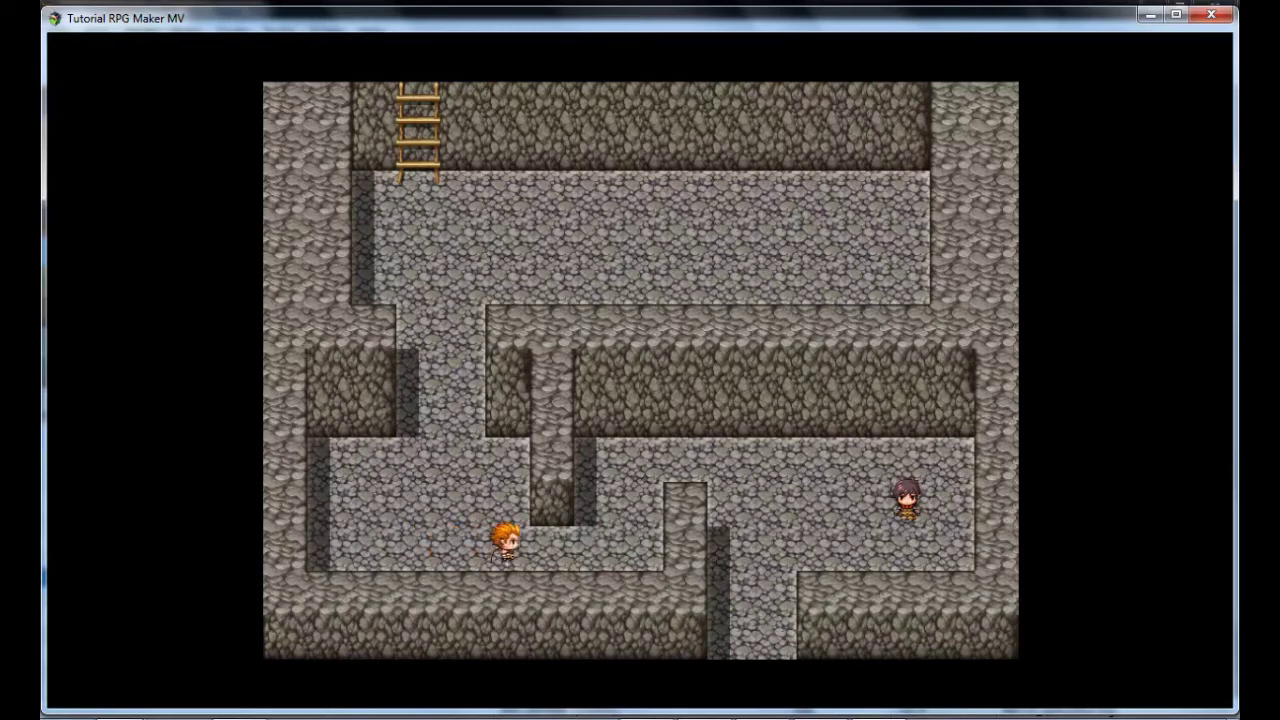
key("Right")
key("Right")
key("Right")
key("Up")
key("Up")
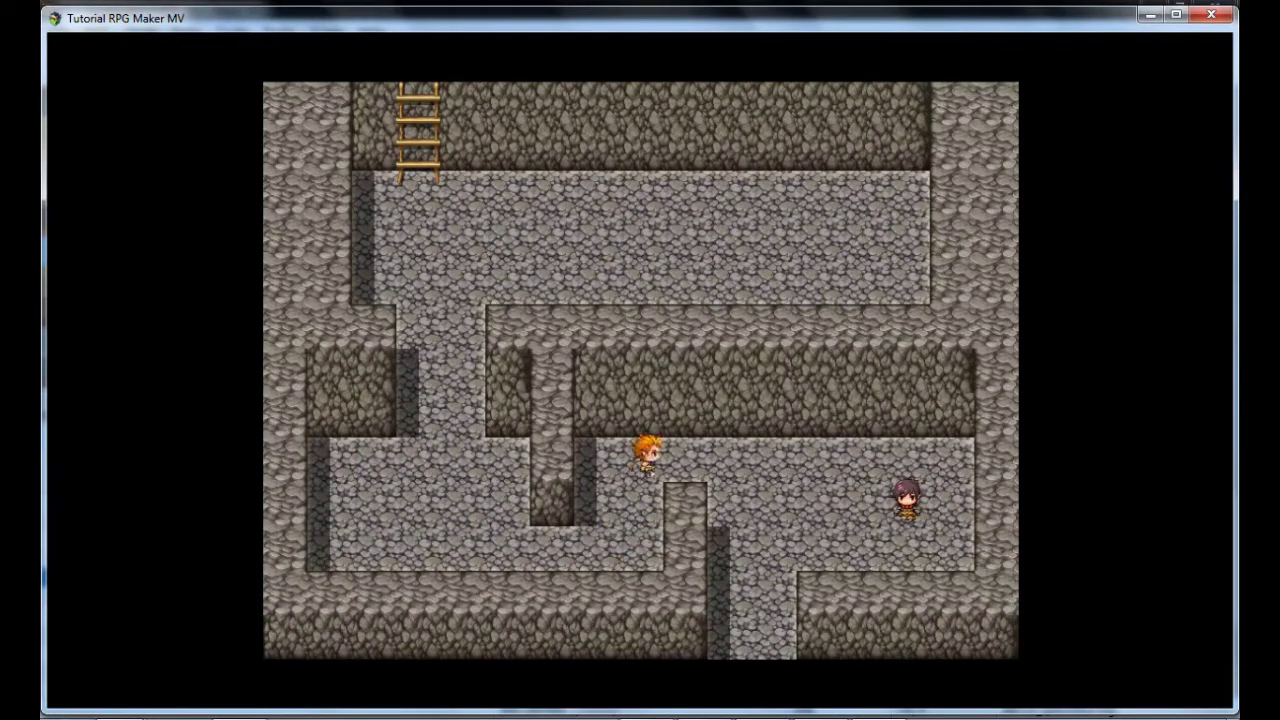
key("Right")
key("Right")
key("Right")
key("Right")
key("Down")
key("Right")
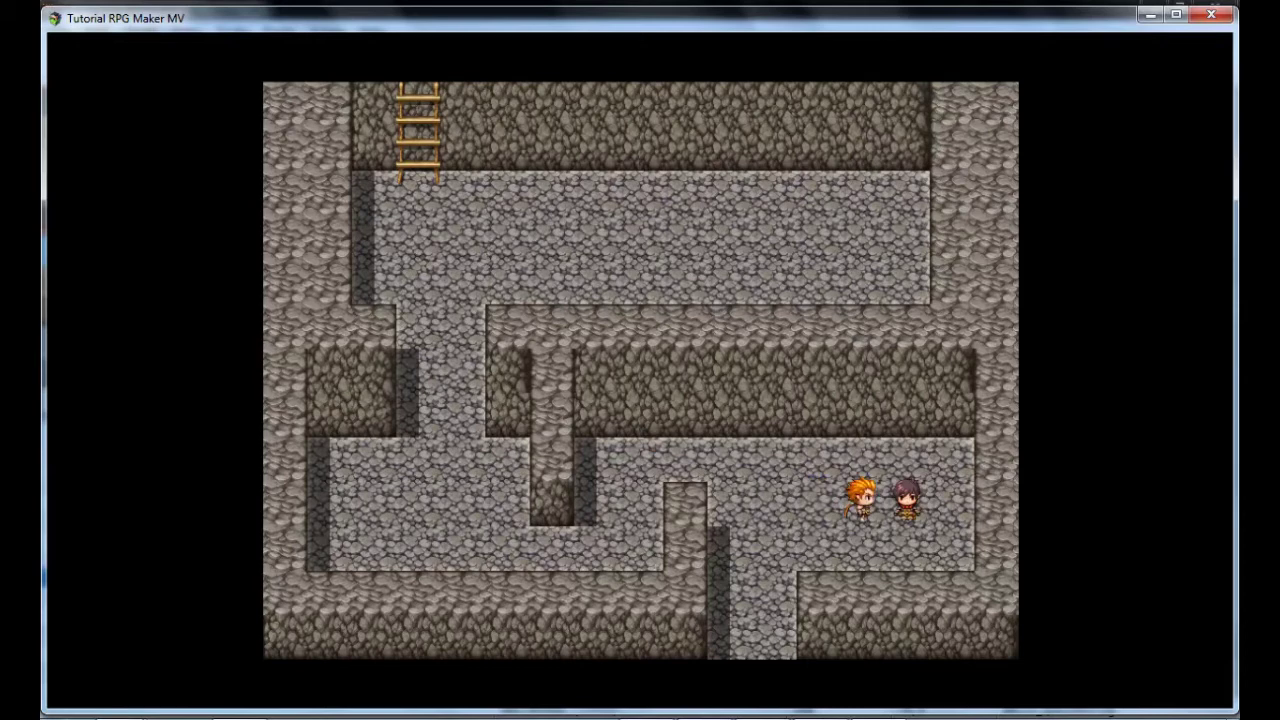
key("Return")
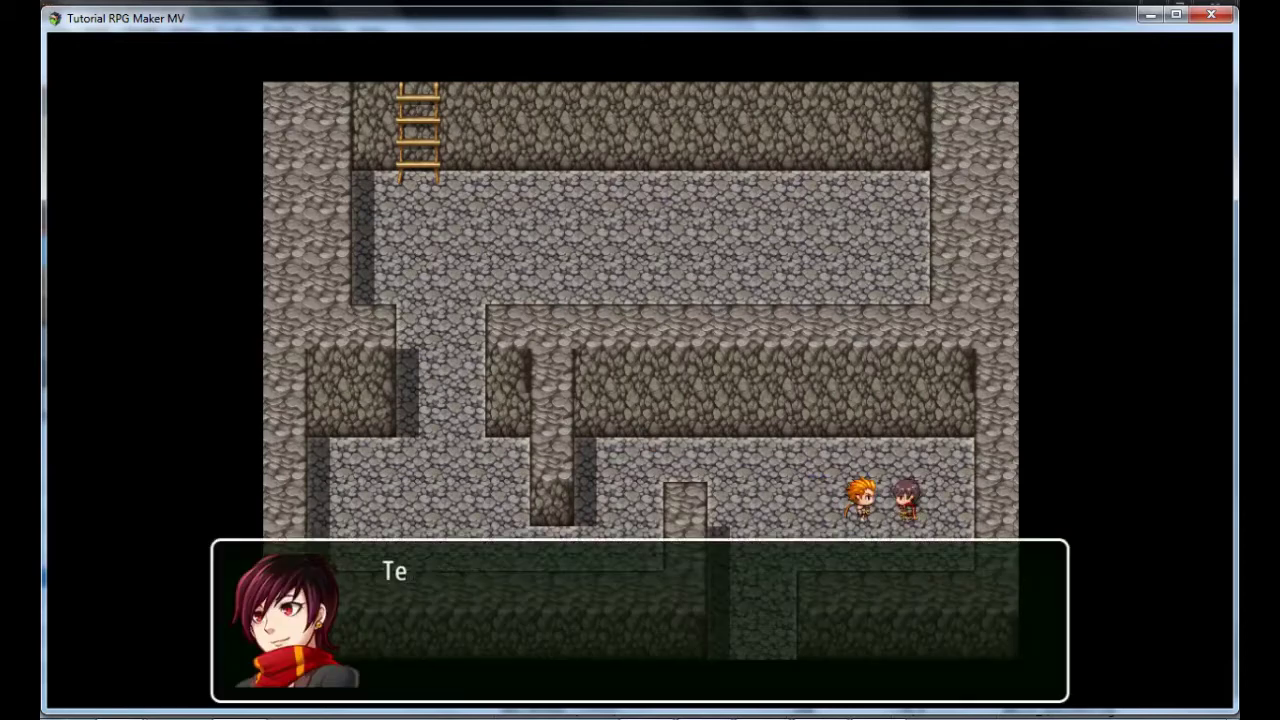
key("Return")
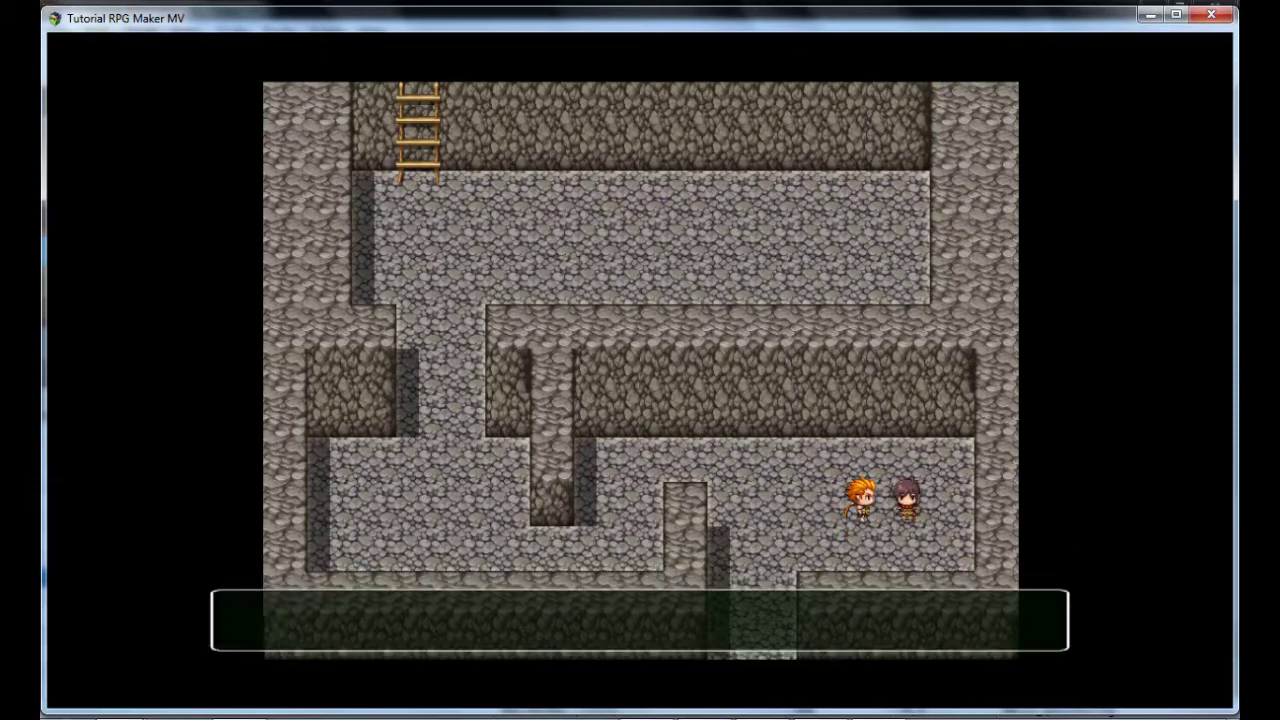
Walk the hero away from the quest giver to the cave entrance and end the playtest.
key("Left")
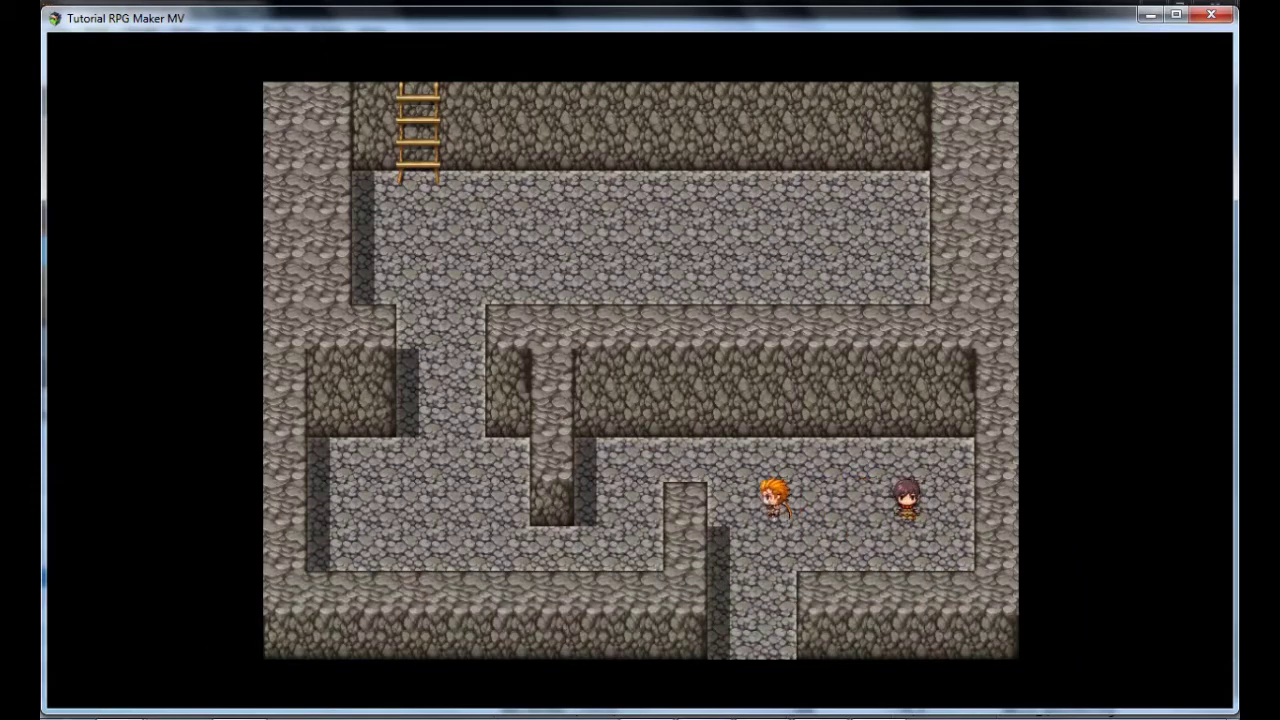
key("Down")
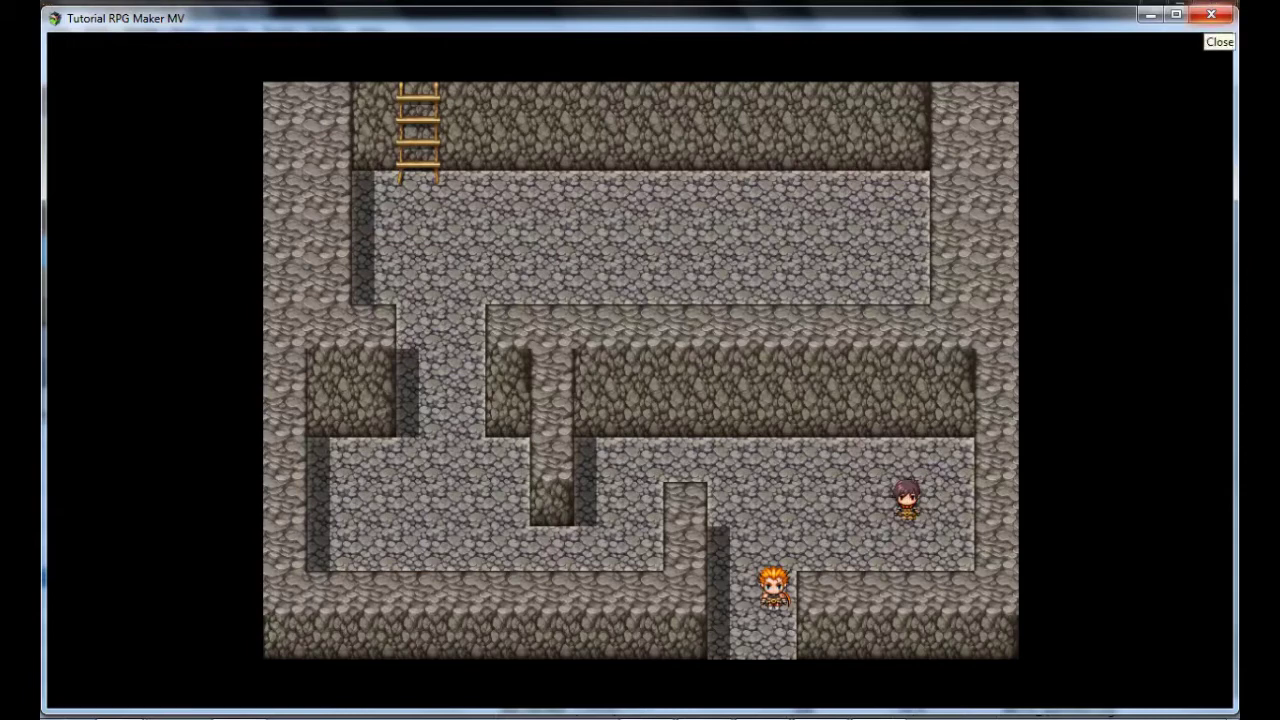
left_click(1211, 14)
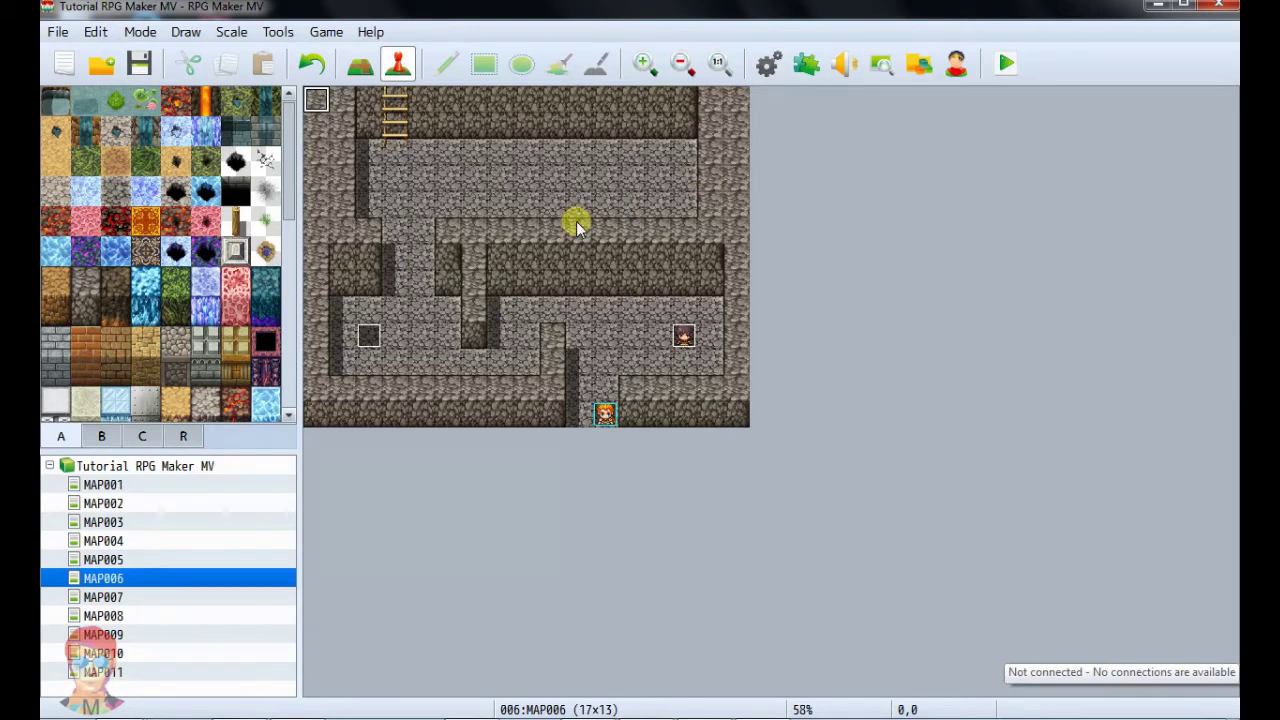
Create an event named E_Timer on MAP006 tile 0,0 with its trigger set to Parallel.
left_click(688, 339)
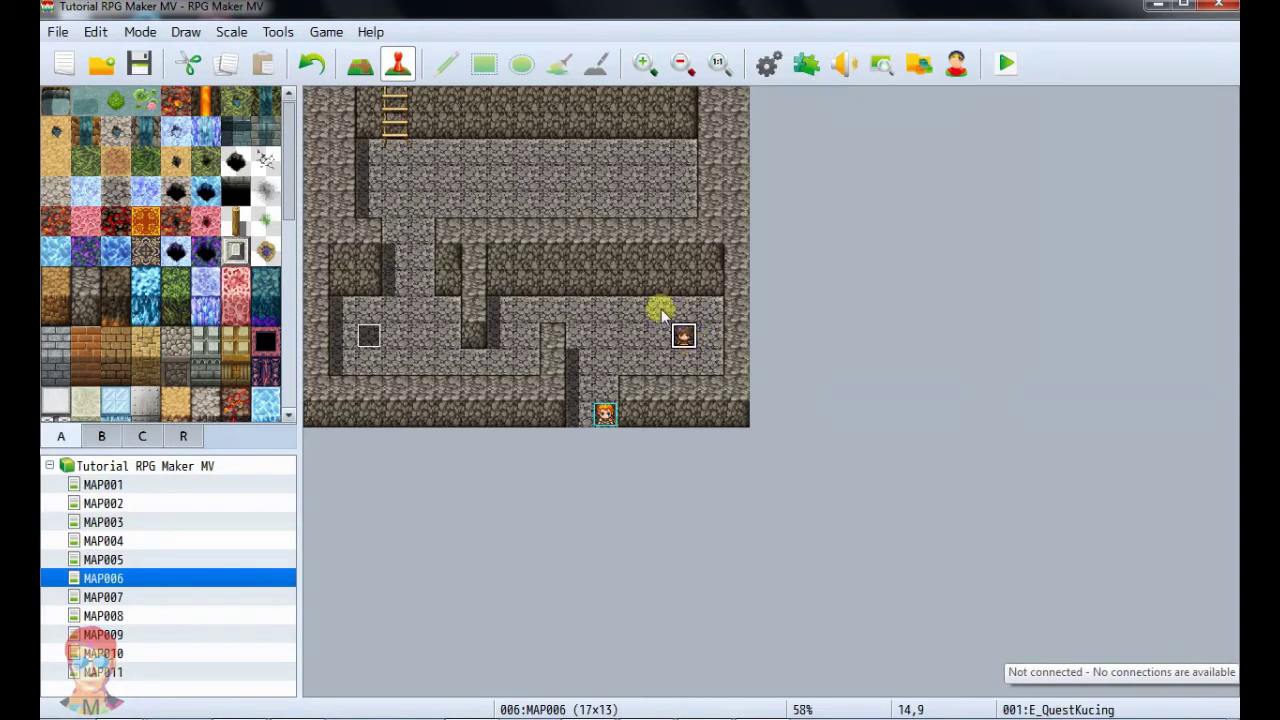
left_click(317, 104)
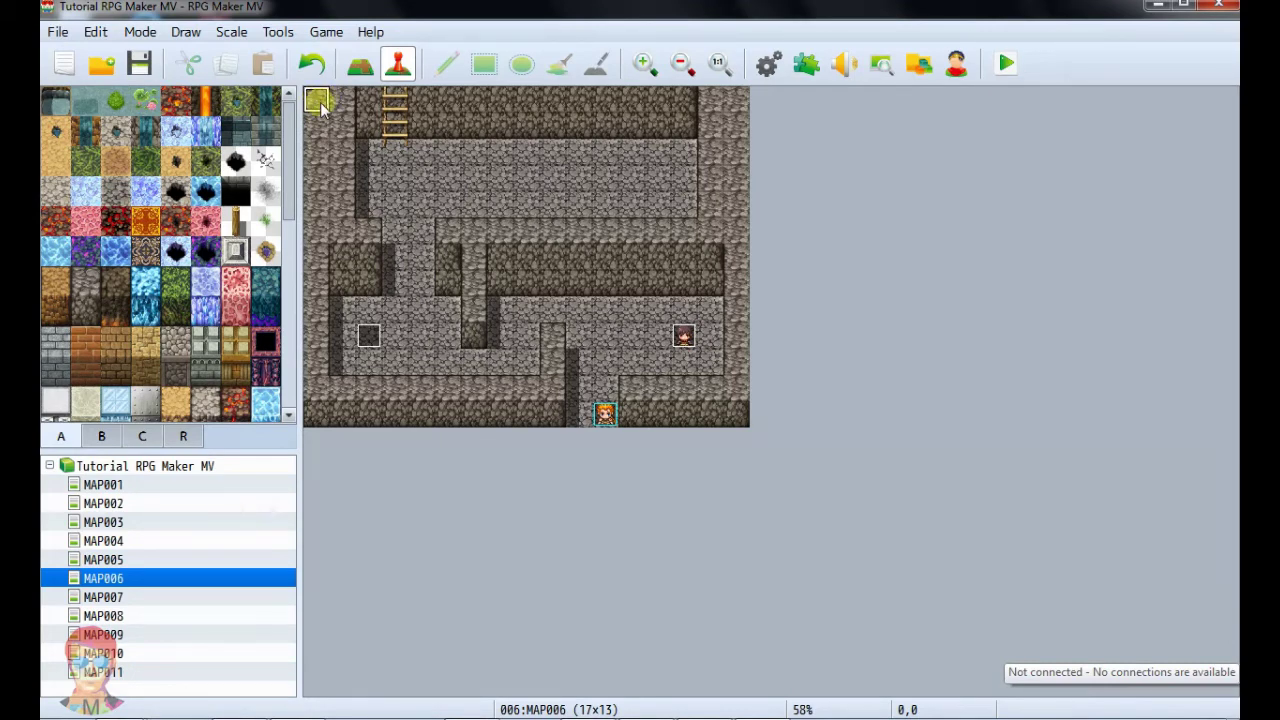
double_click(318, 106)
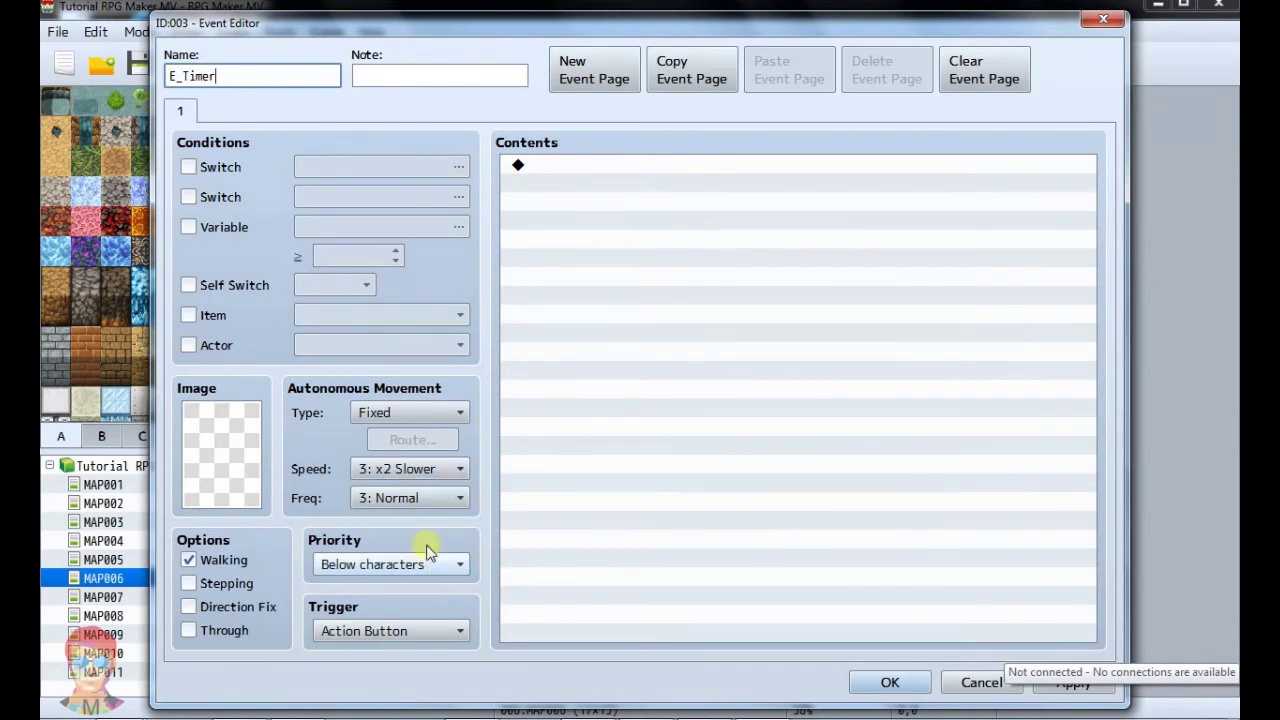
left_click(370, 631)
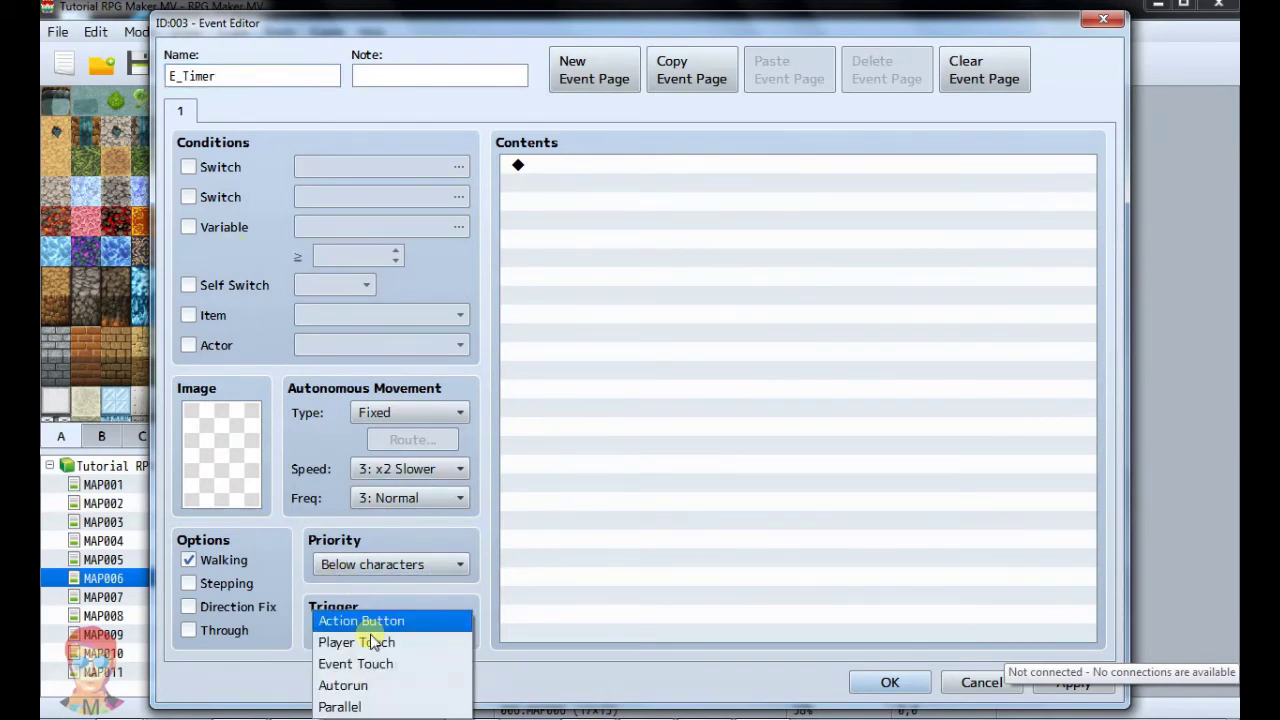
left_click(354, 707)
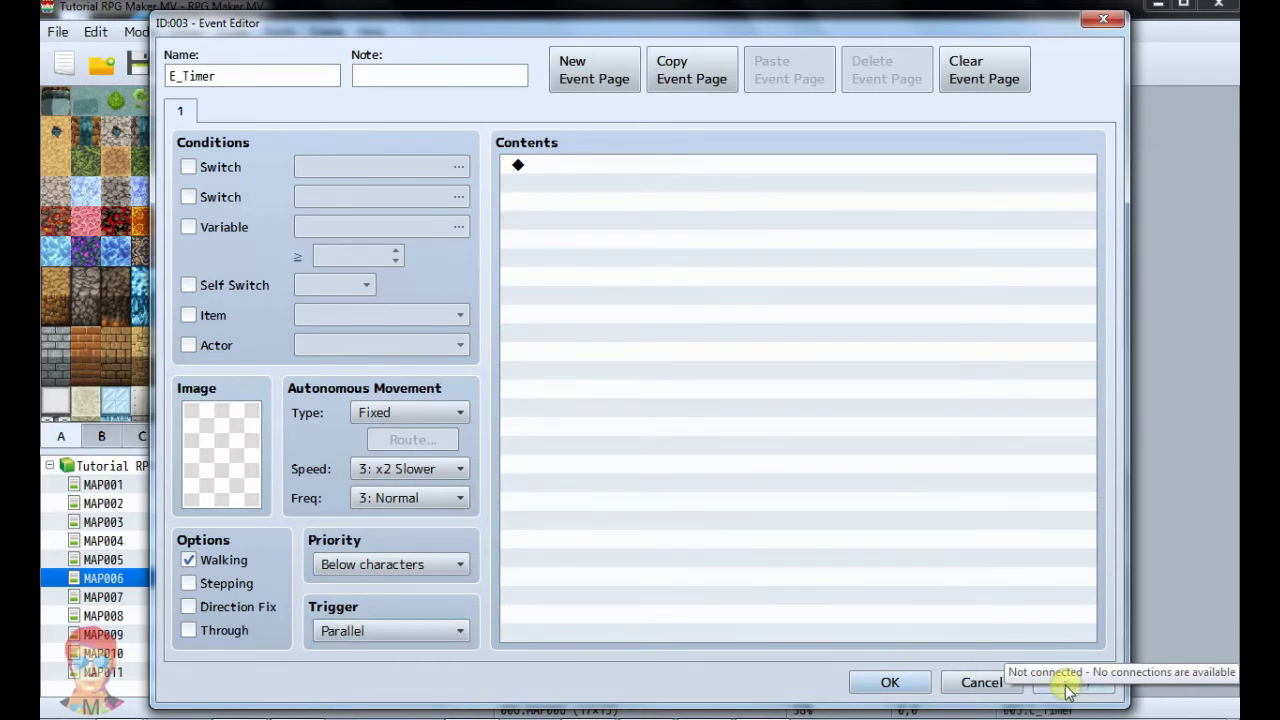
left_click(889, 683)
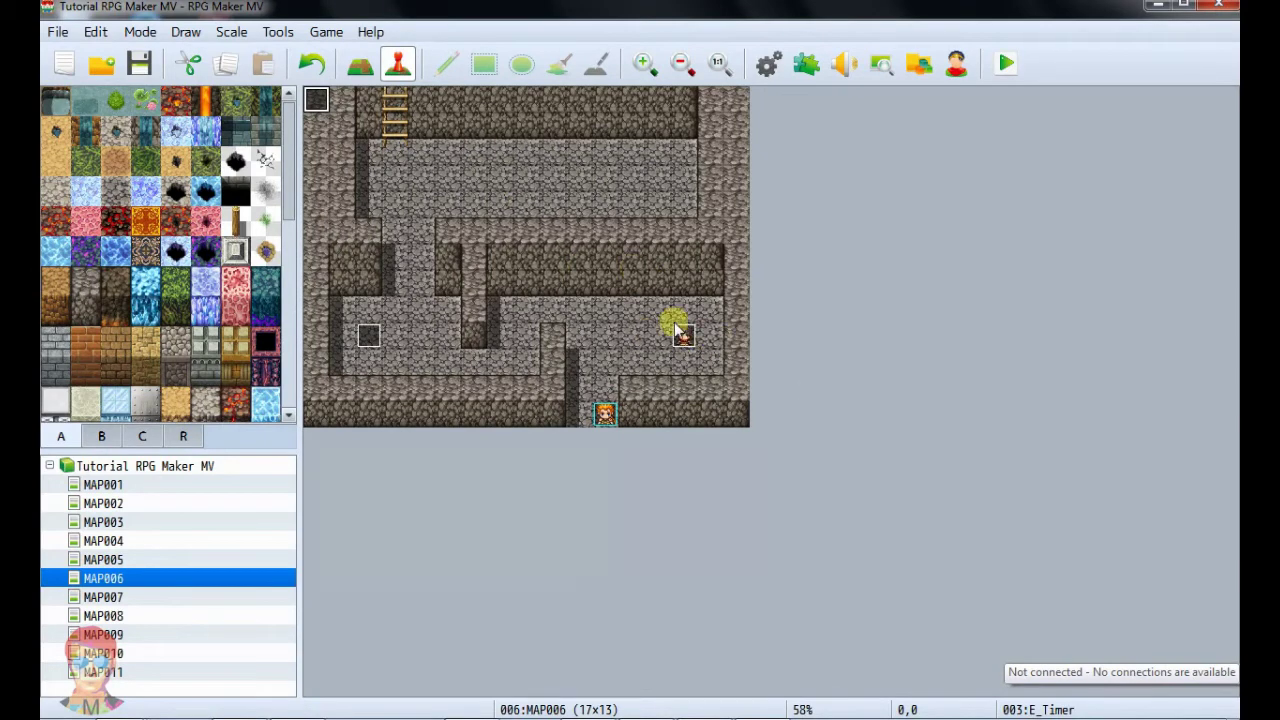
In the Ya branch of E_QuestKucing, start a timer of 0 min 20 sec after the QuestMiau variable command.
left_click(682, 335)
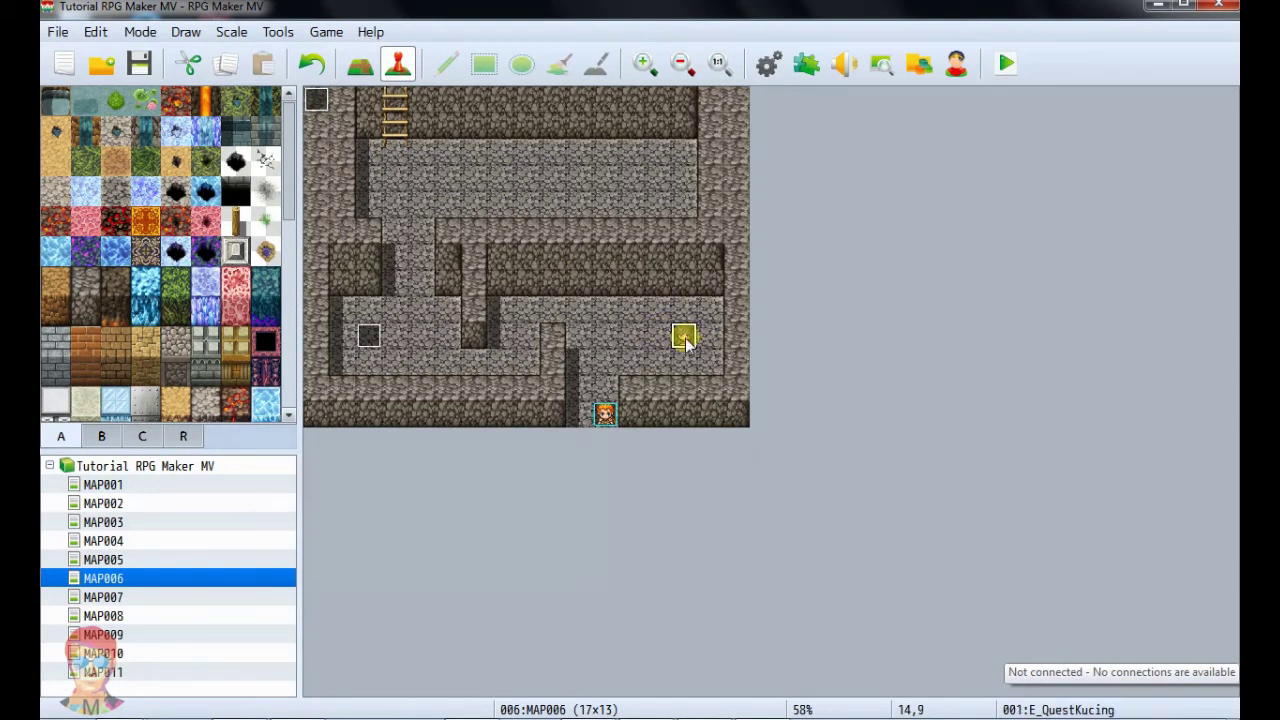
double_click(683, 338)
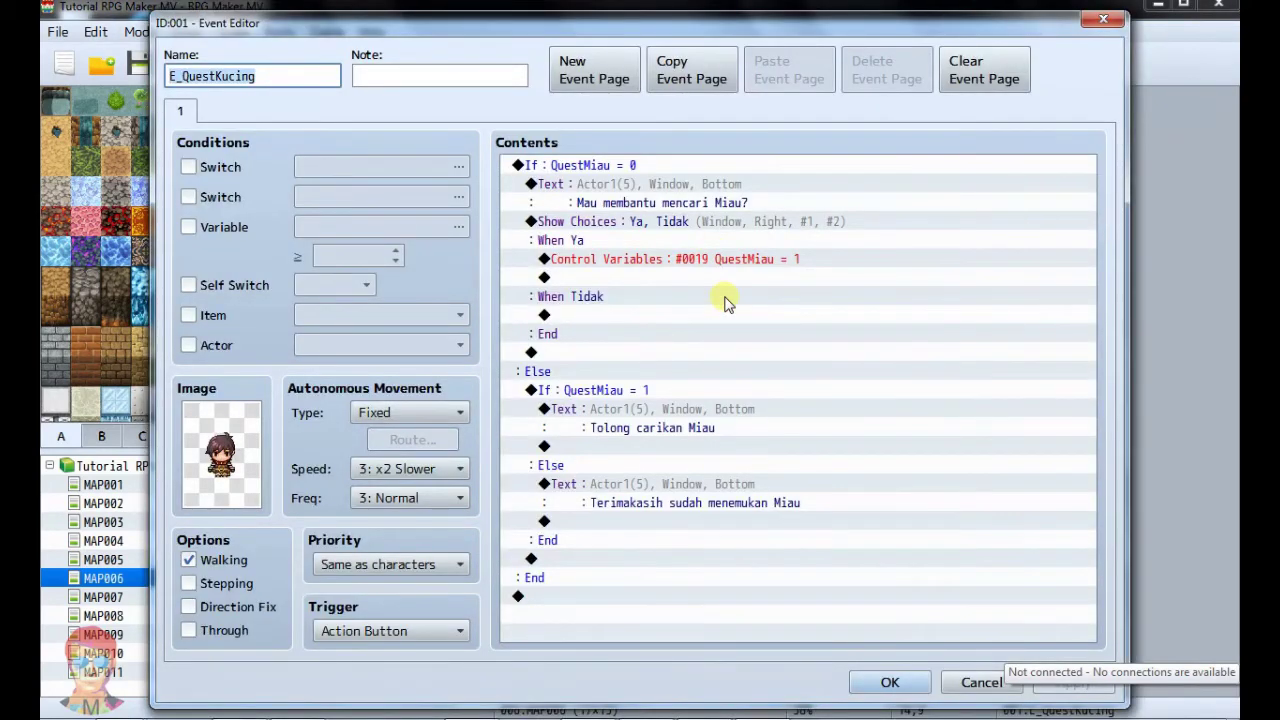
left_click(588, 279)
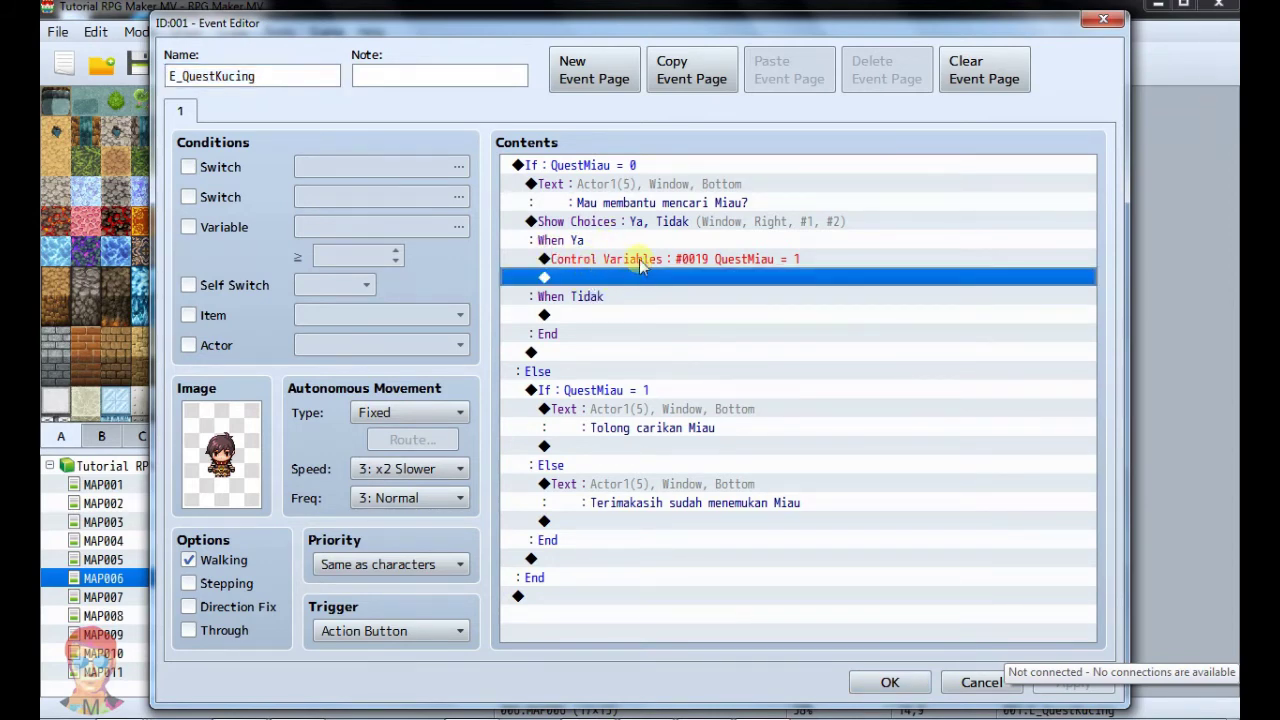
left_click(642, 262)
left_click(643, 277)
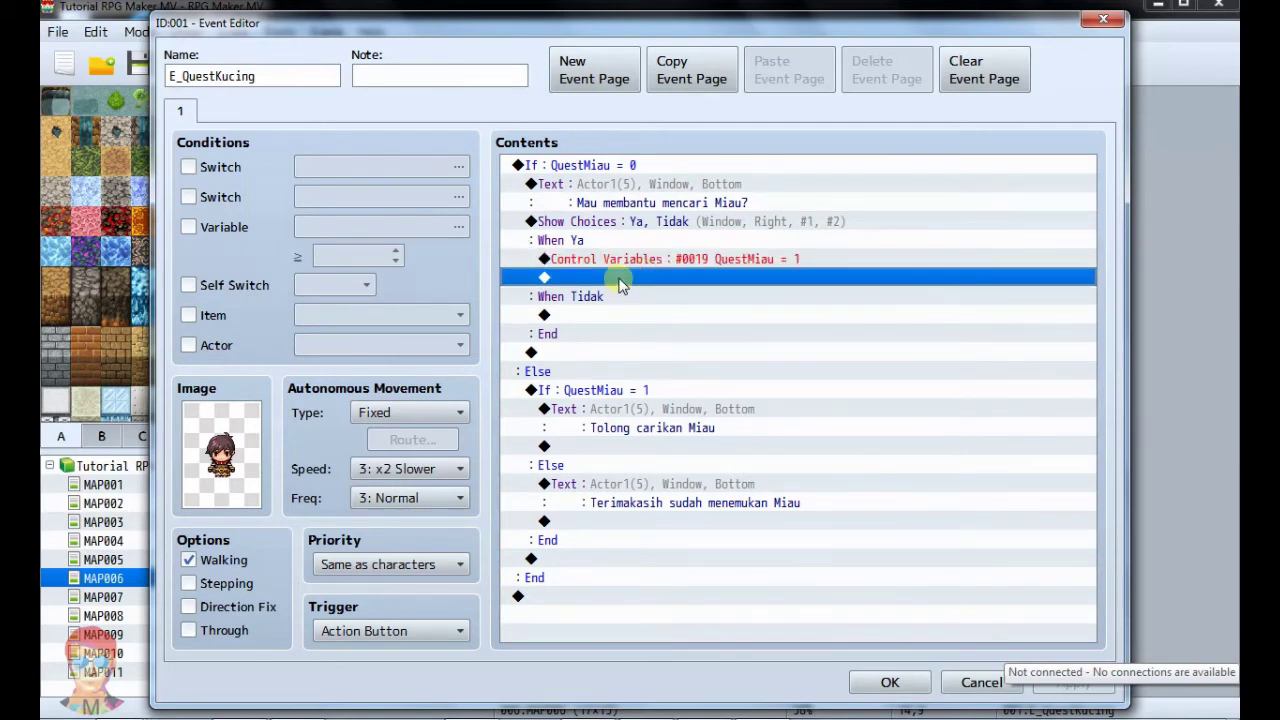
double_click(616, 279)
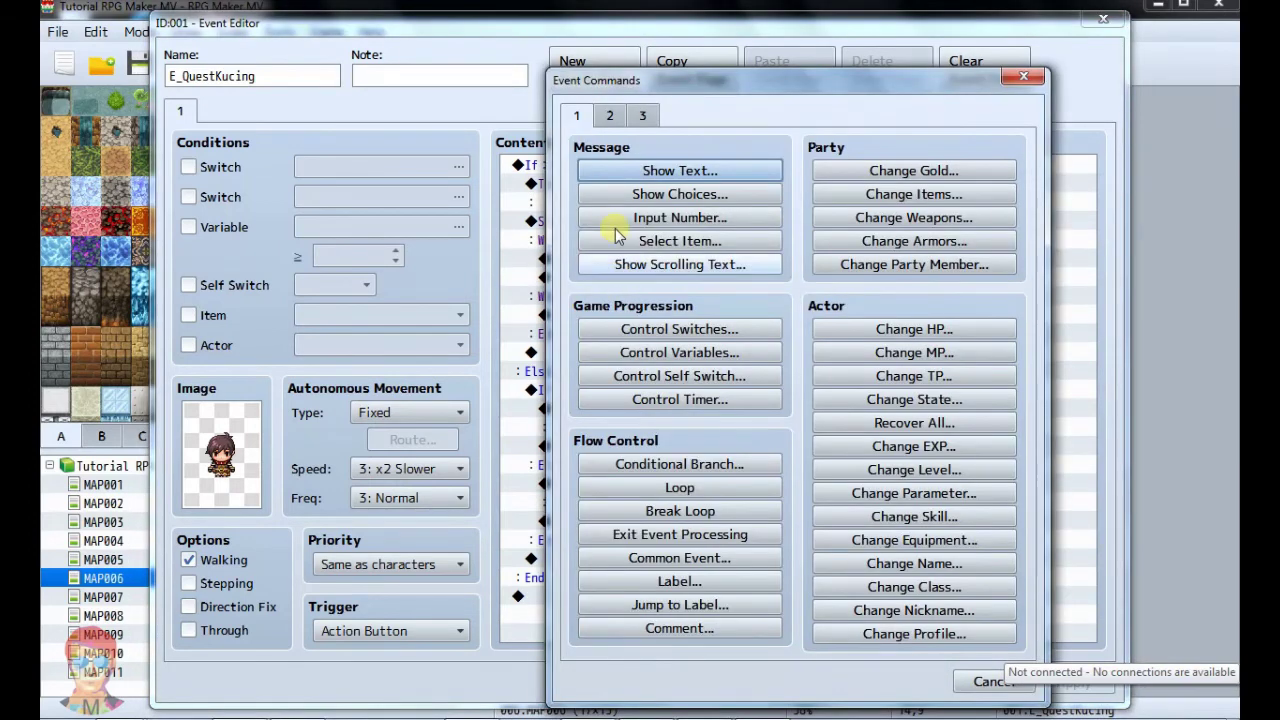
left_click(678, 400)
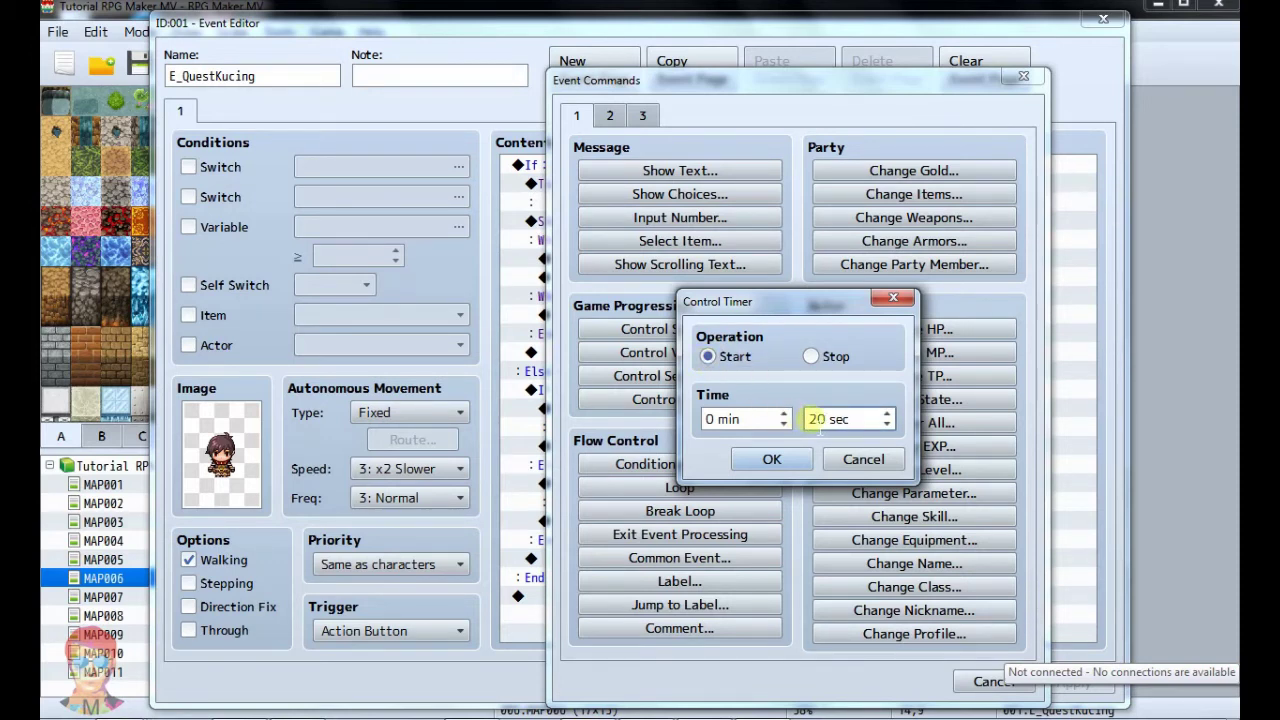
left_click(771, 459)
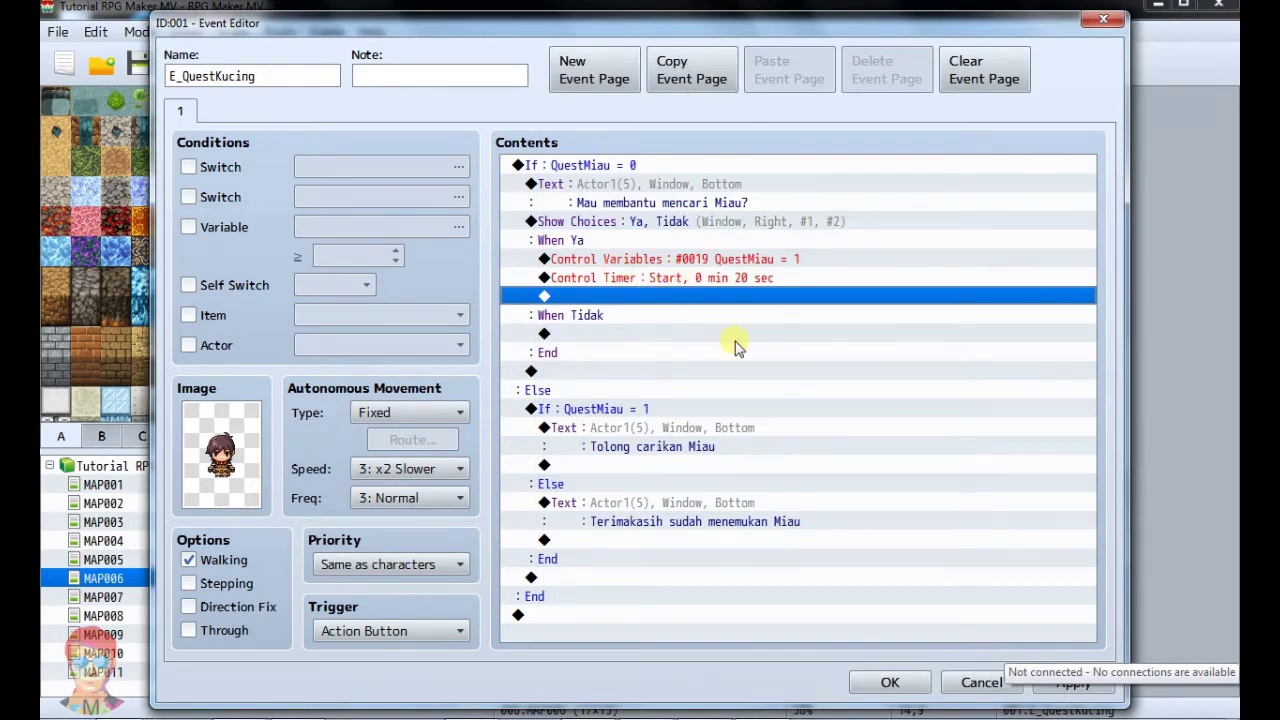
Insert a Play SE command with the Cat sound before the QuestMiau variable command in the Ya branch and save the event.
left_click(613, 279)
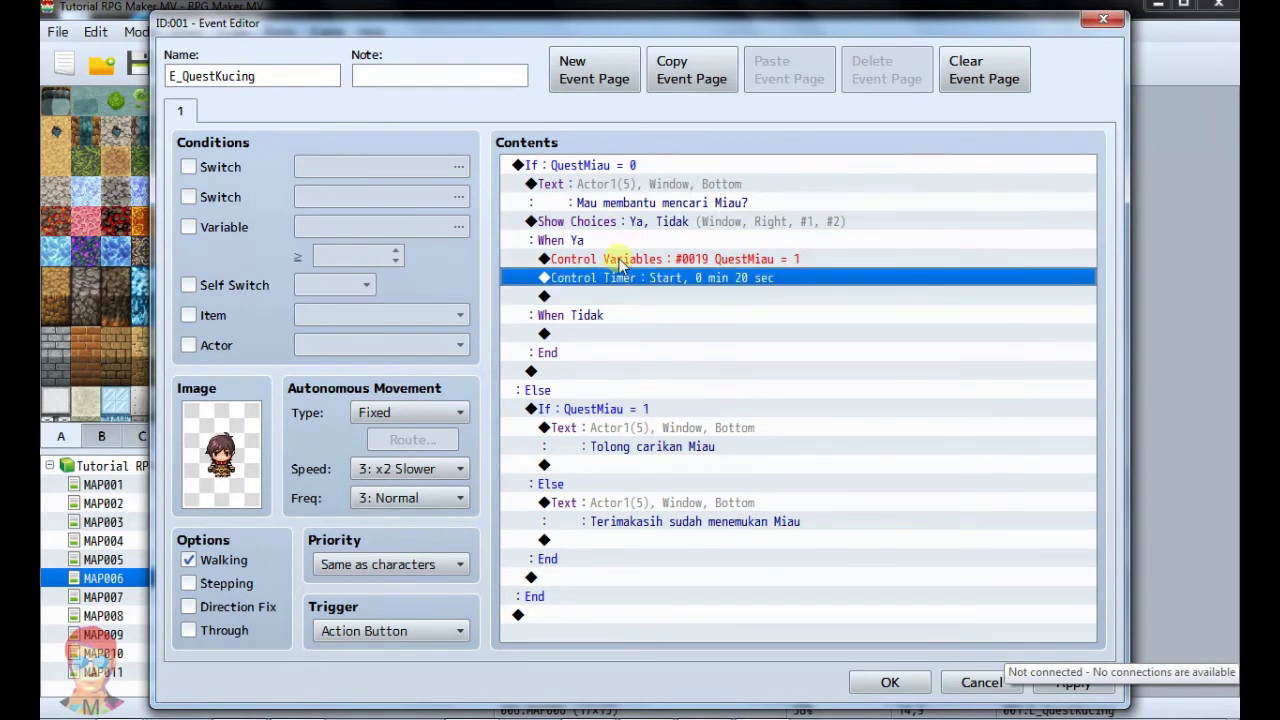
left_click(622, 262)
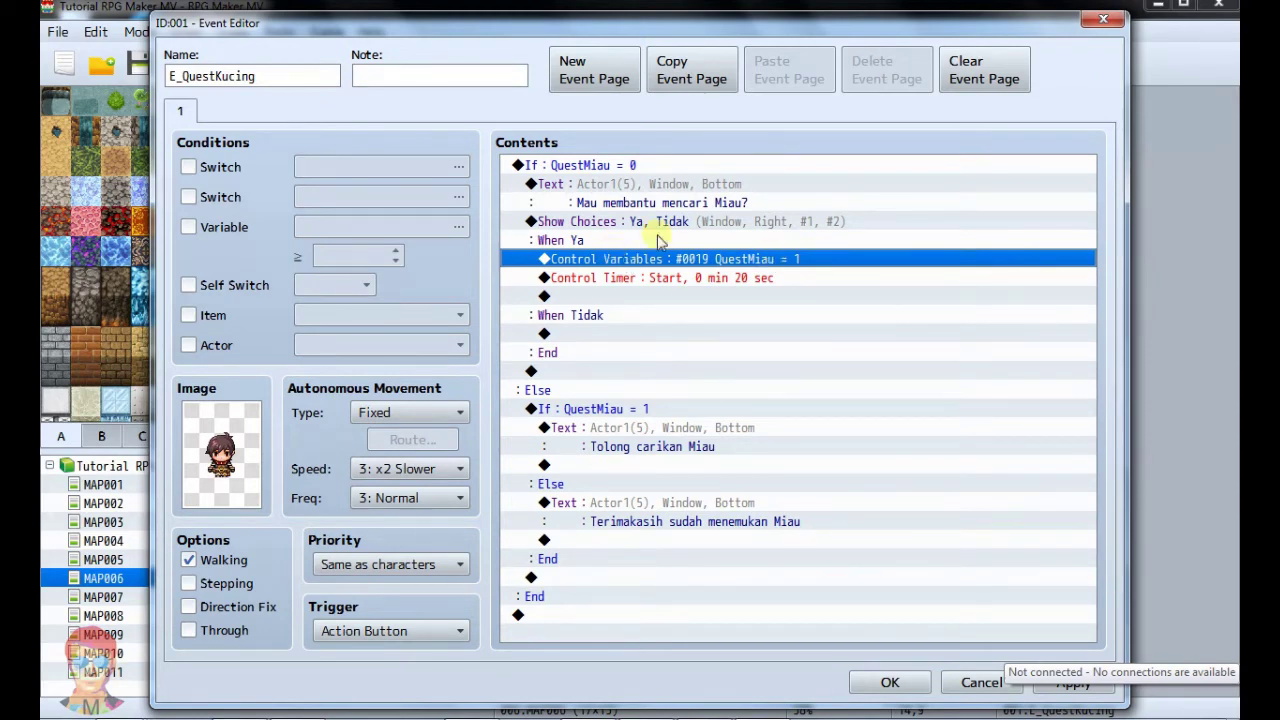
key("Insert")
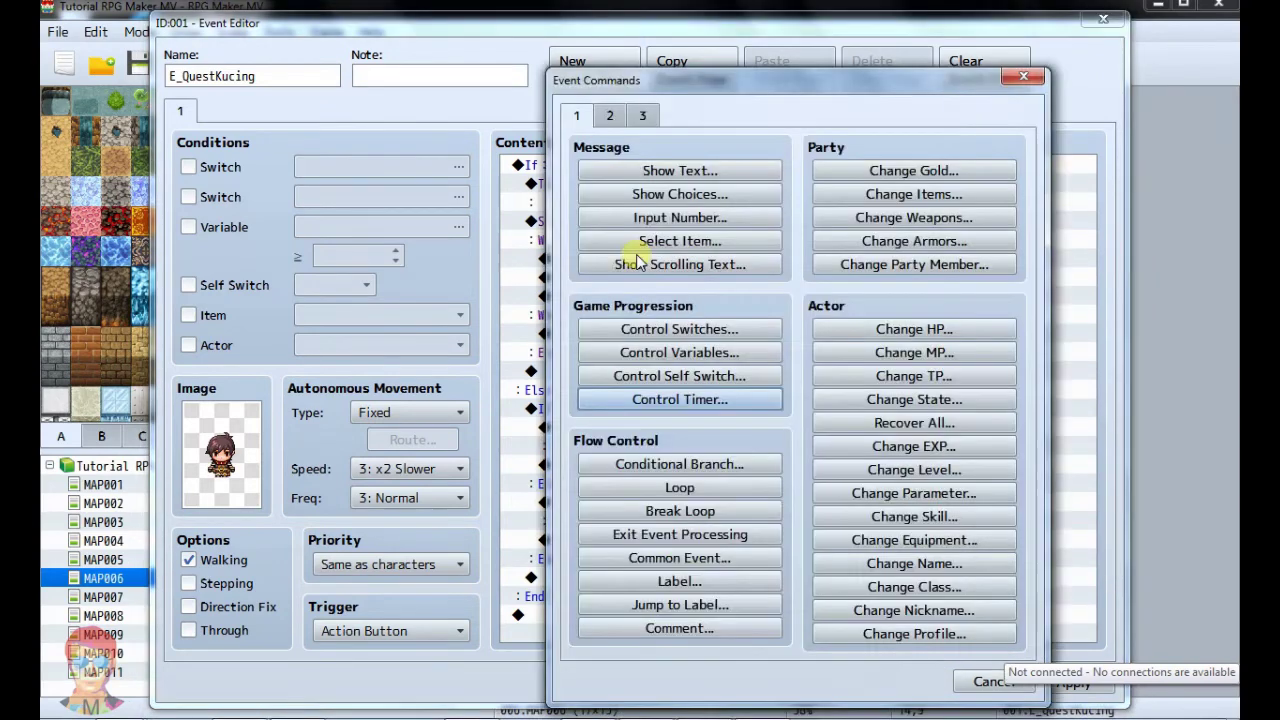
left_click(643, 116)
left_click(610, 117)
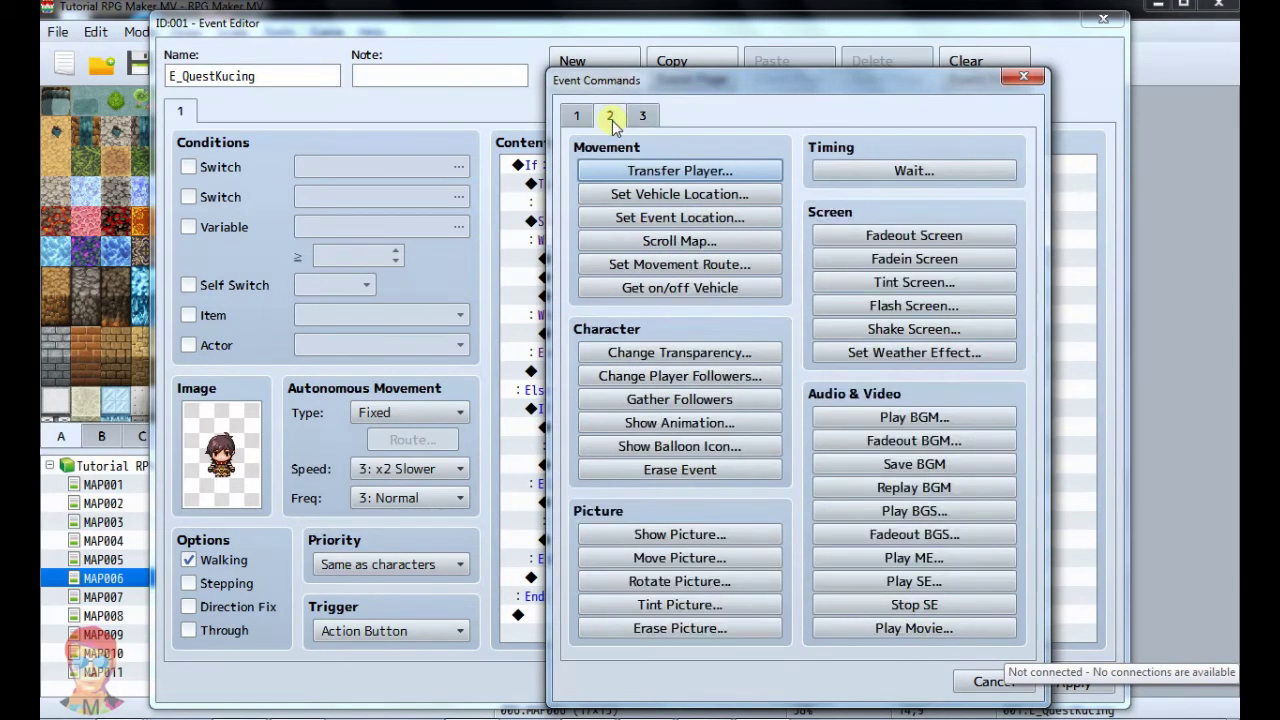
left_click(908, 582)
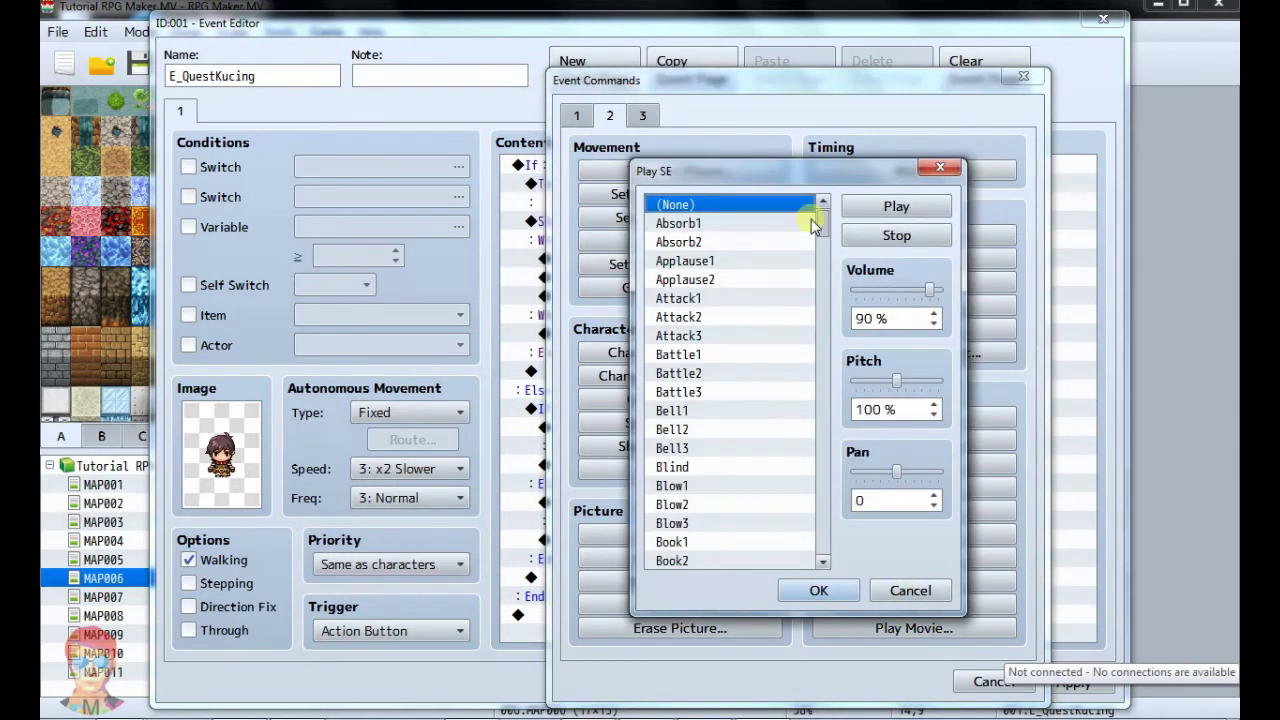
left_click_drag(823, 214, 820, 243)
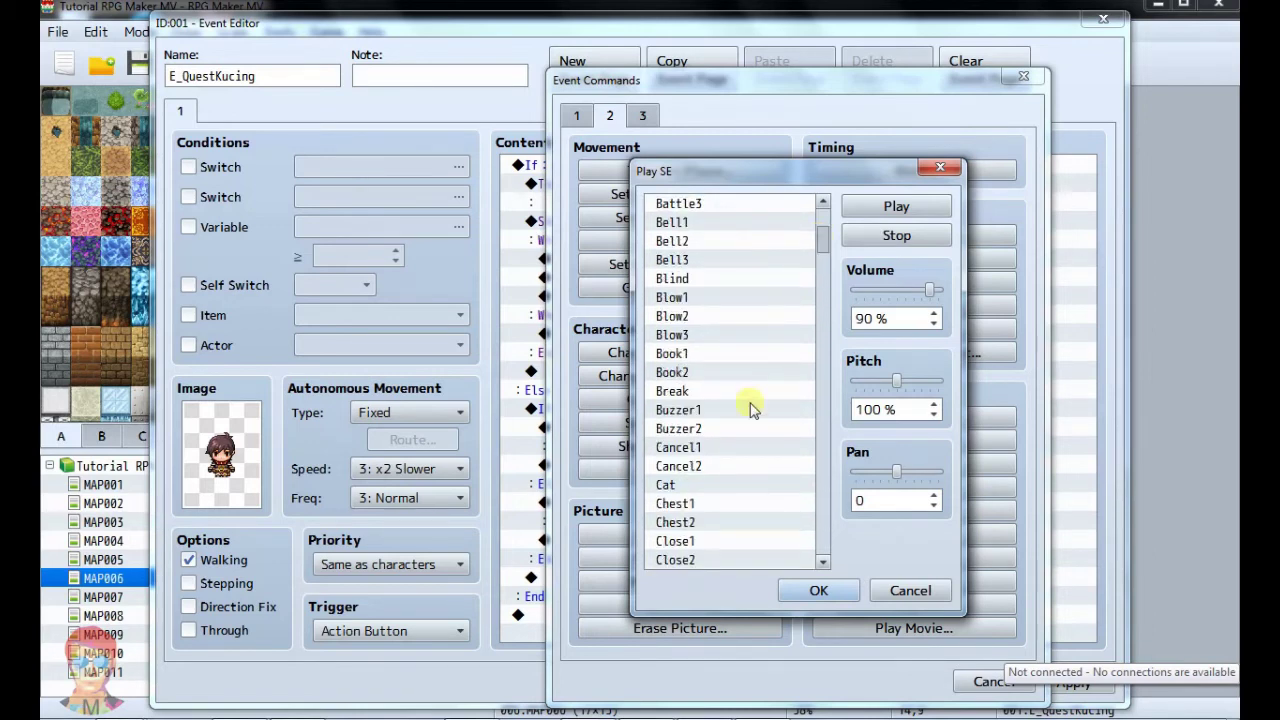
left_click(680, 486)
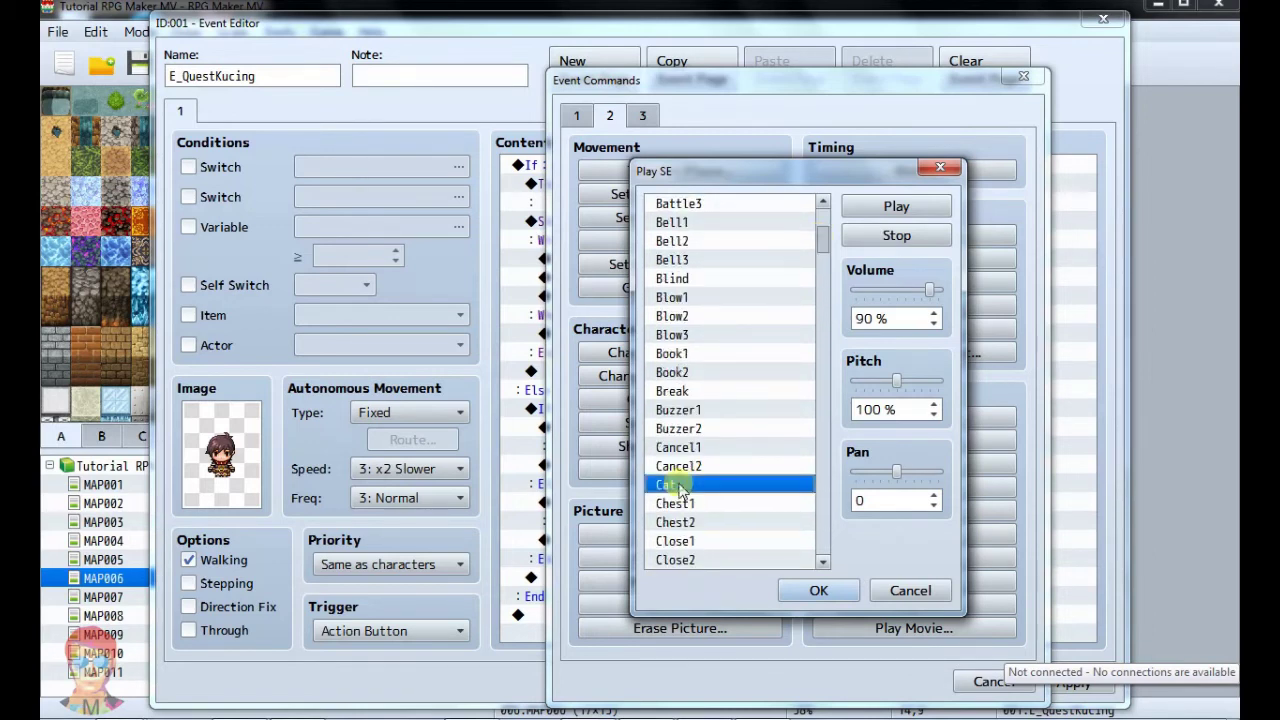
left_click(887, 208)
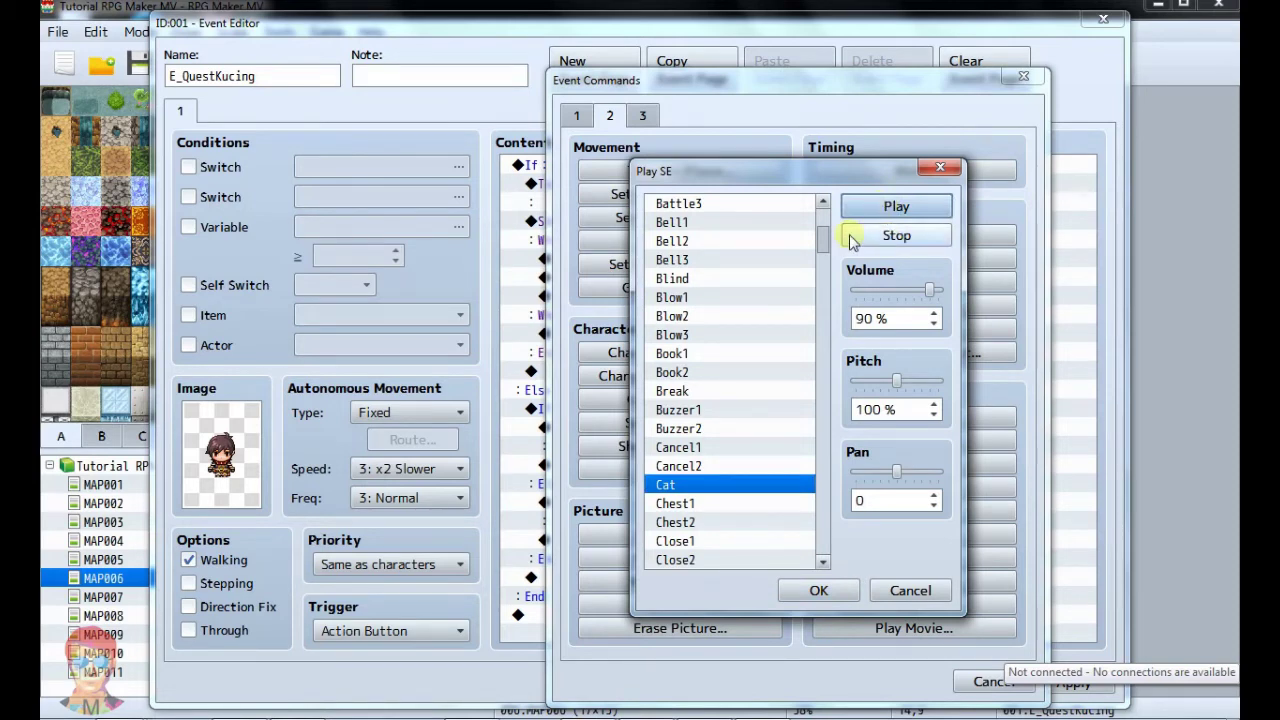
left_click(830, 591)
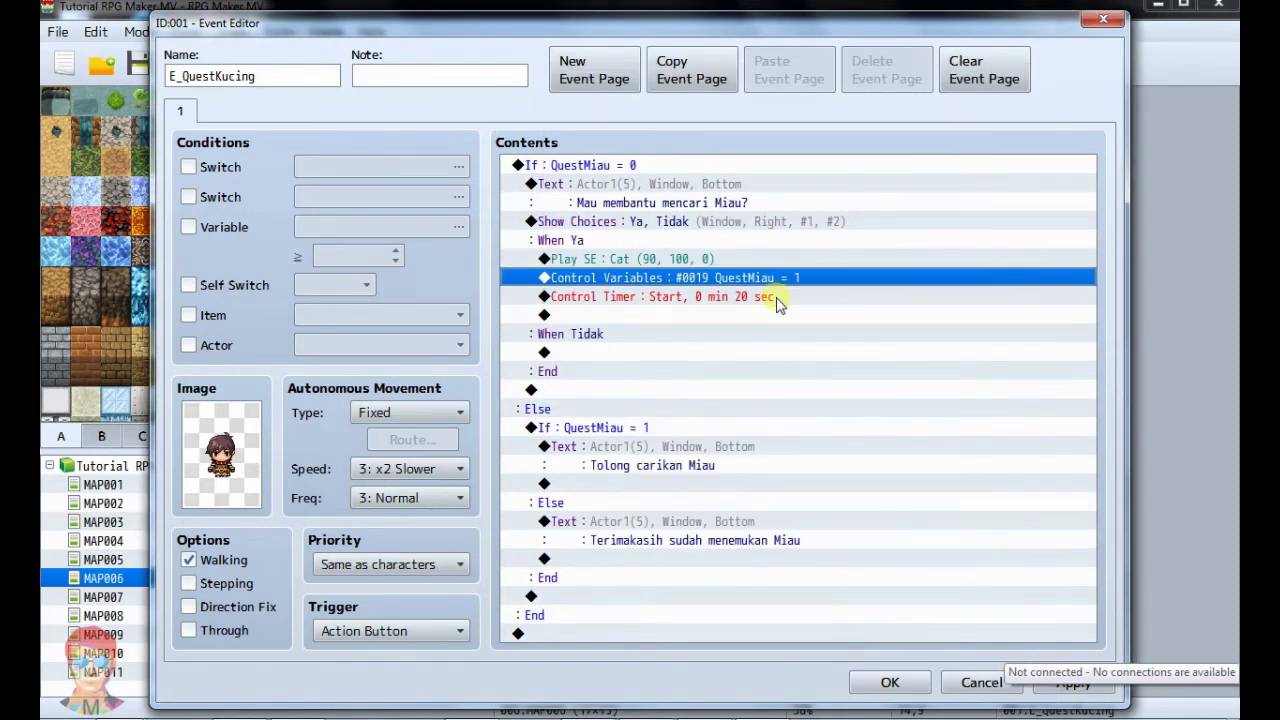
left_click(593, 258)
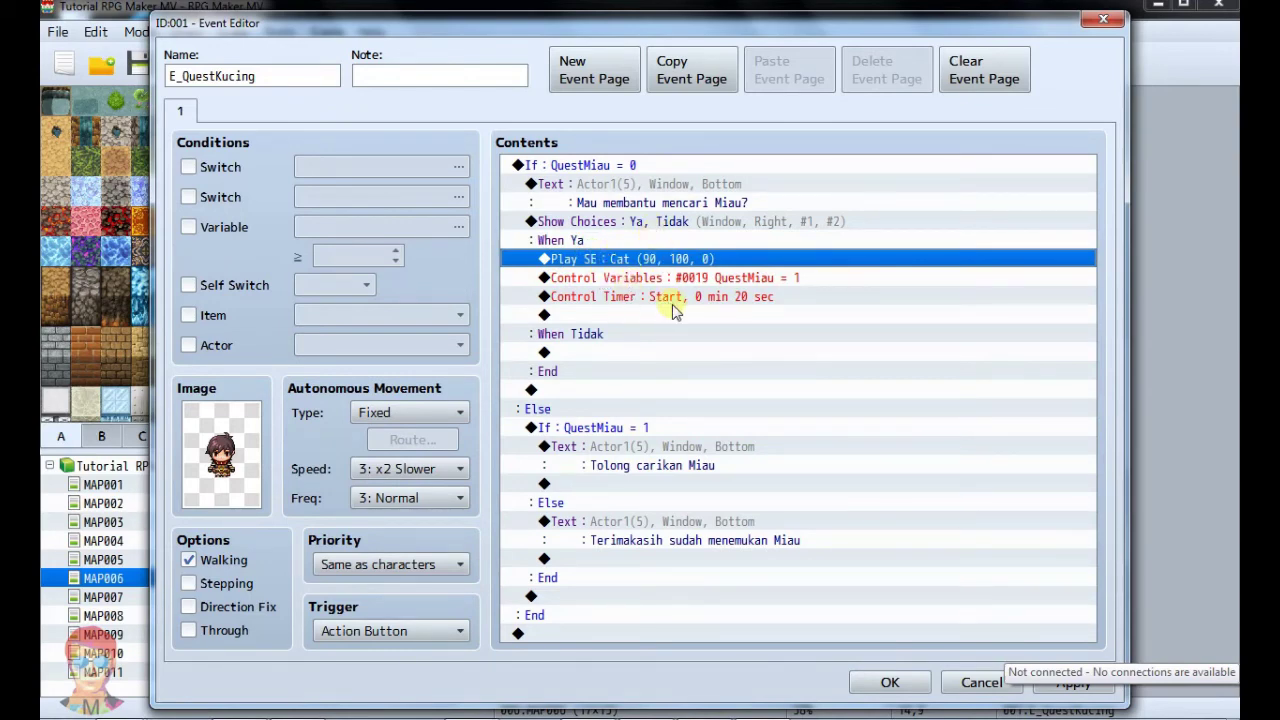
left_click(1073, 690)
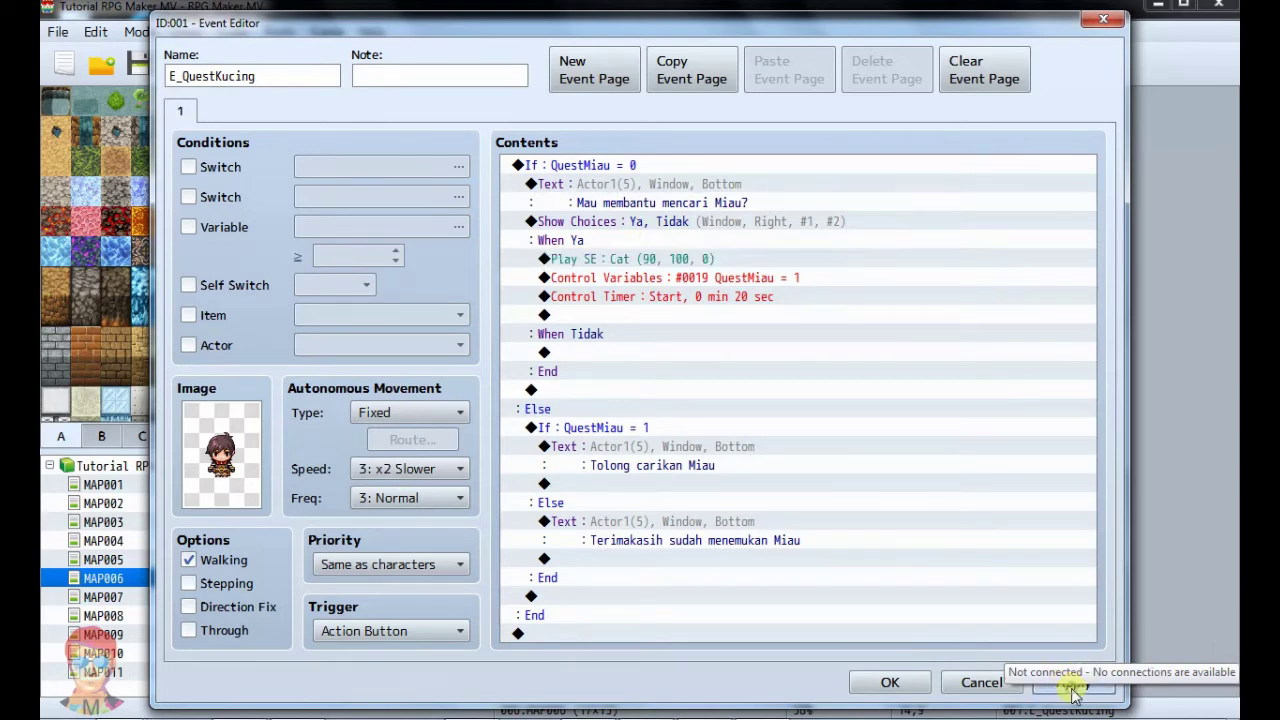
left_click(887, 684)
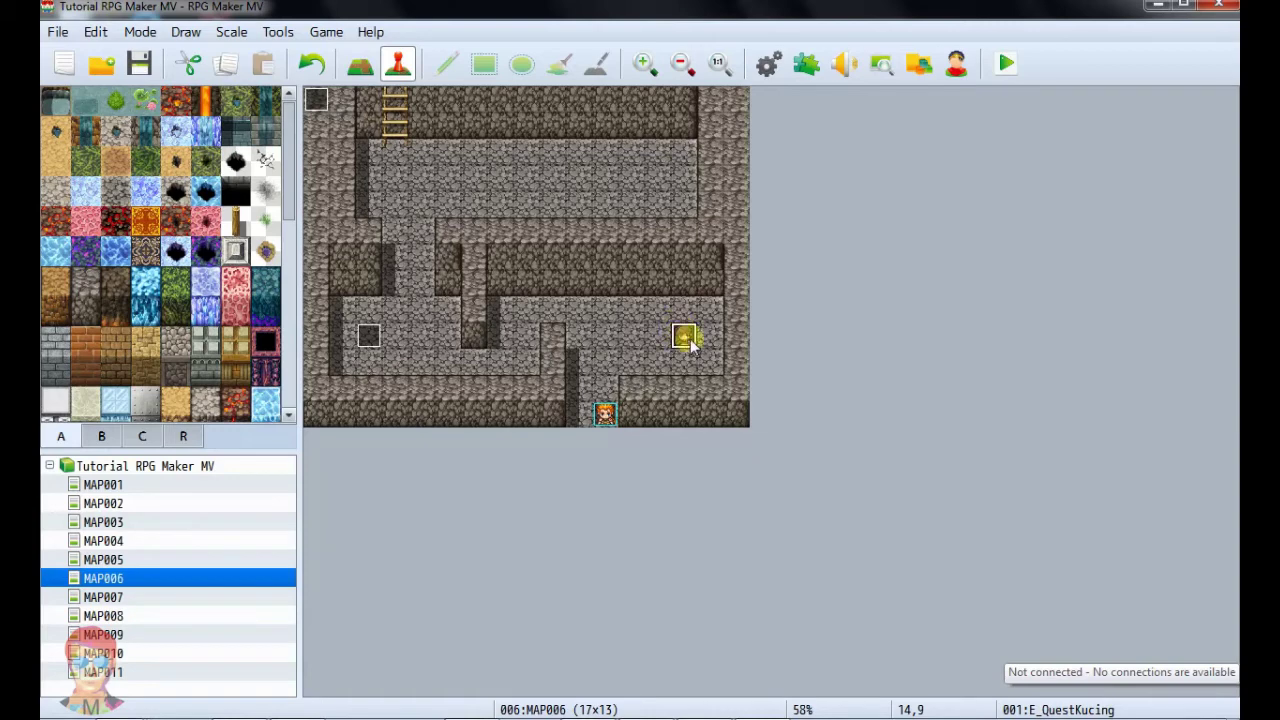
Add a conditional branch to the E_Timer event checking variable 0019 QuestMiau = 0, with an Else branch.
left_click(316, 102)
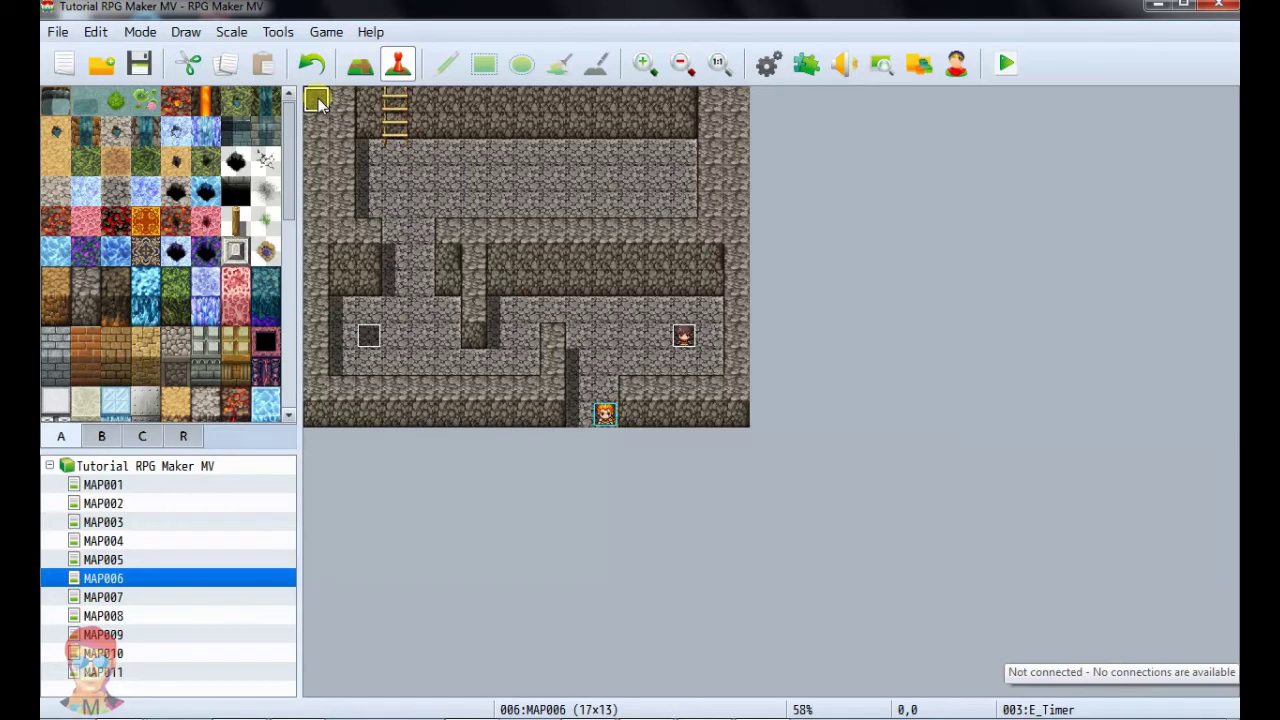
double_click(316, 102)
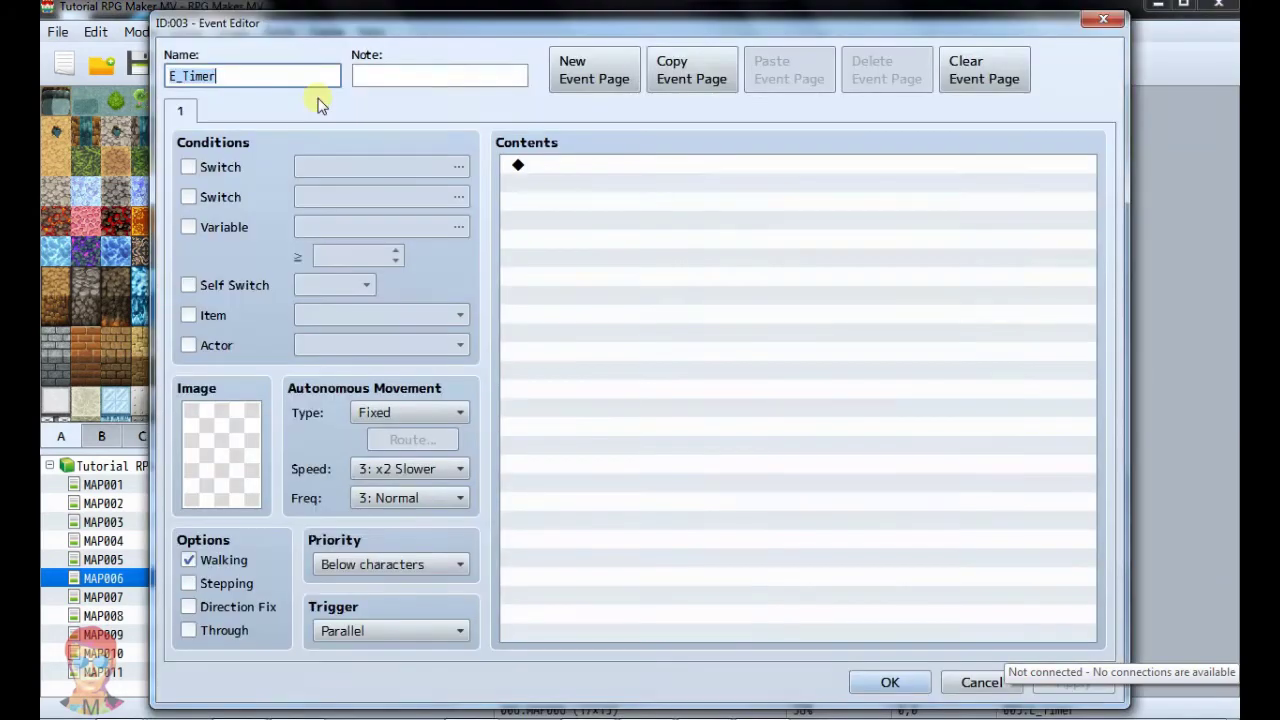
left_click(228, 76)
left_click(631, 190)
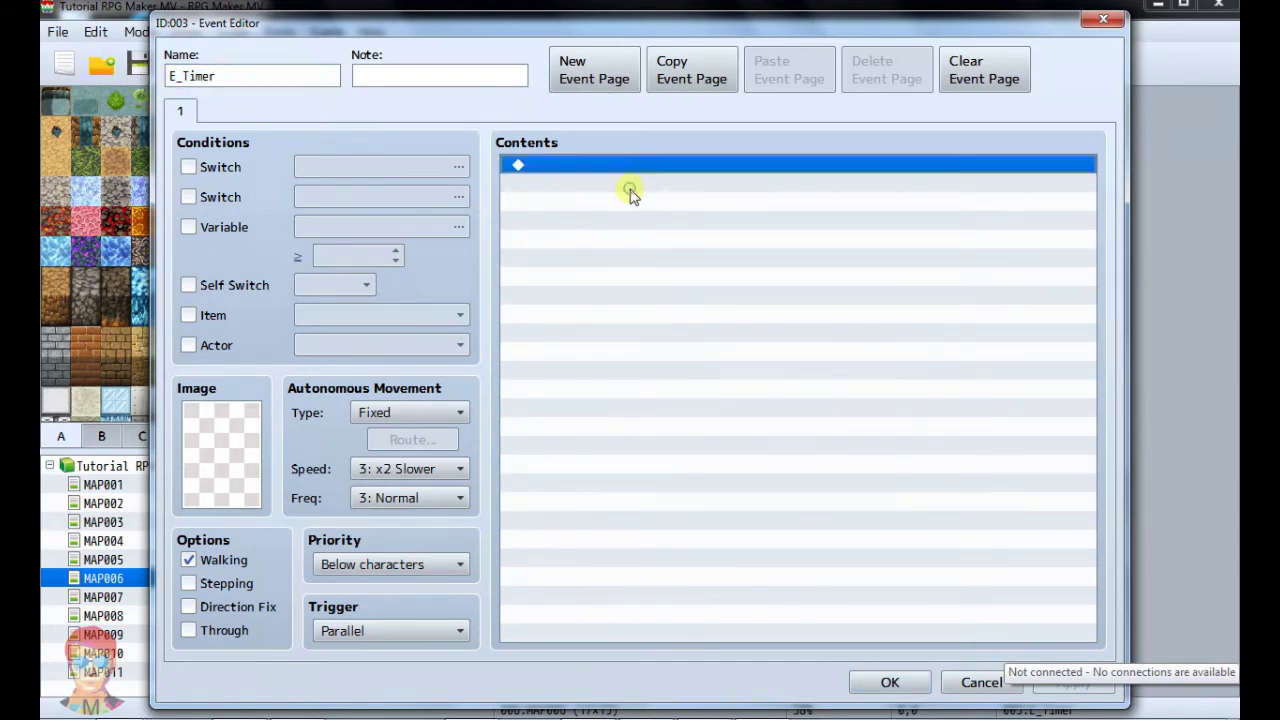
double_click(565, 176)
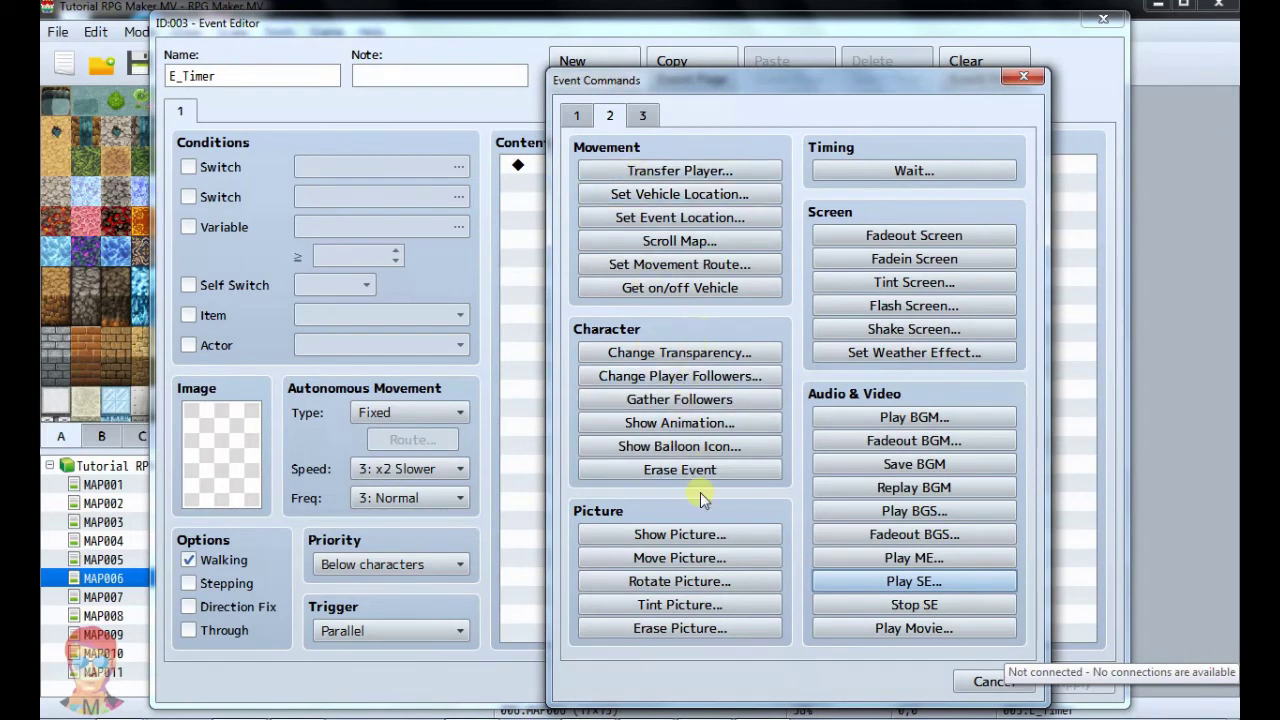
left_click(576, 115)
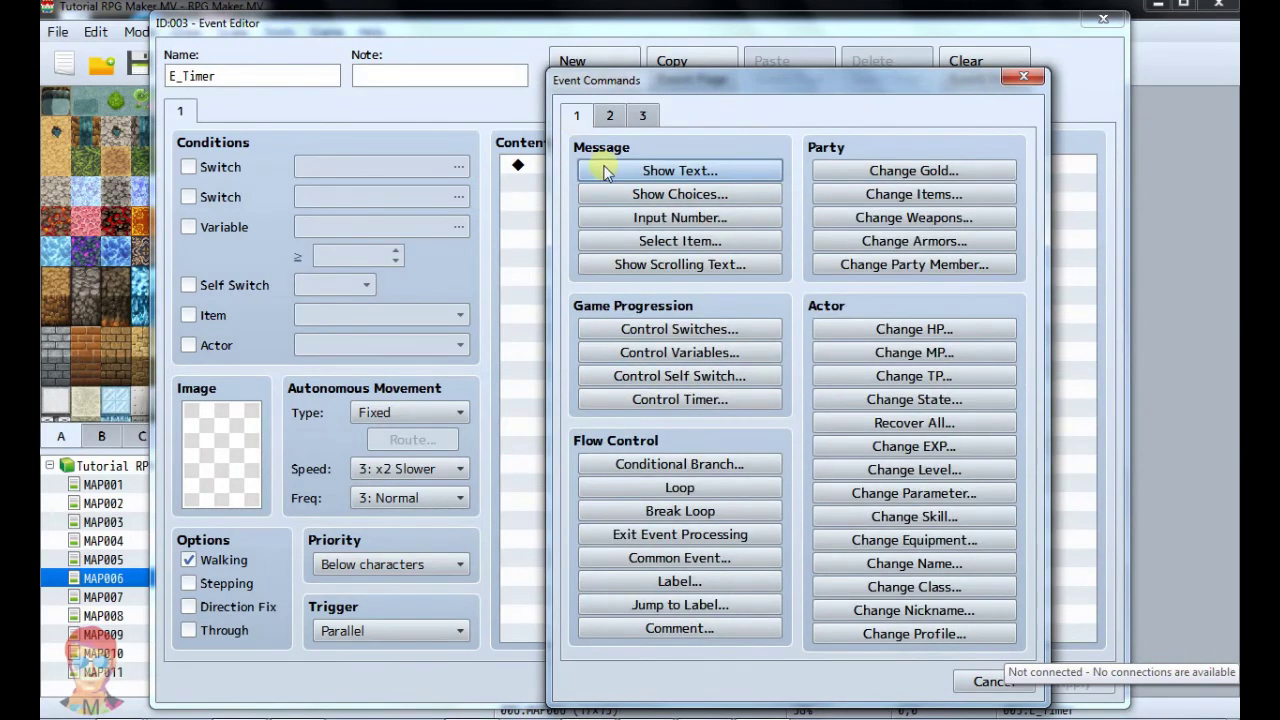
left_click(662, 464)
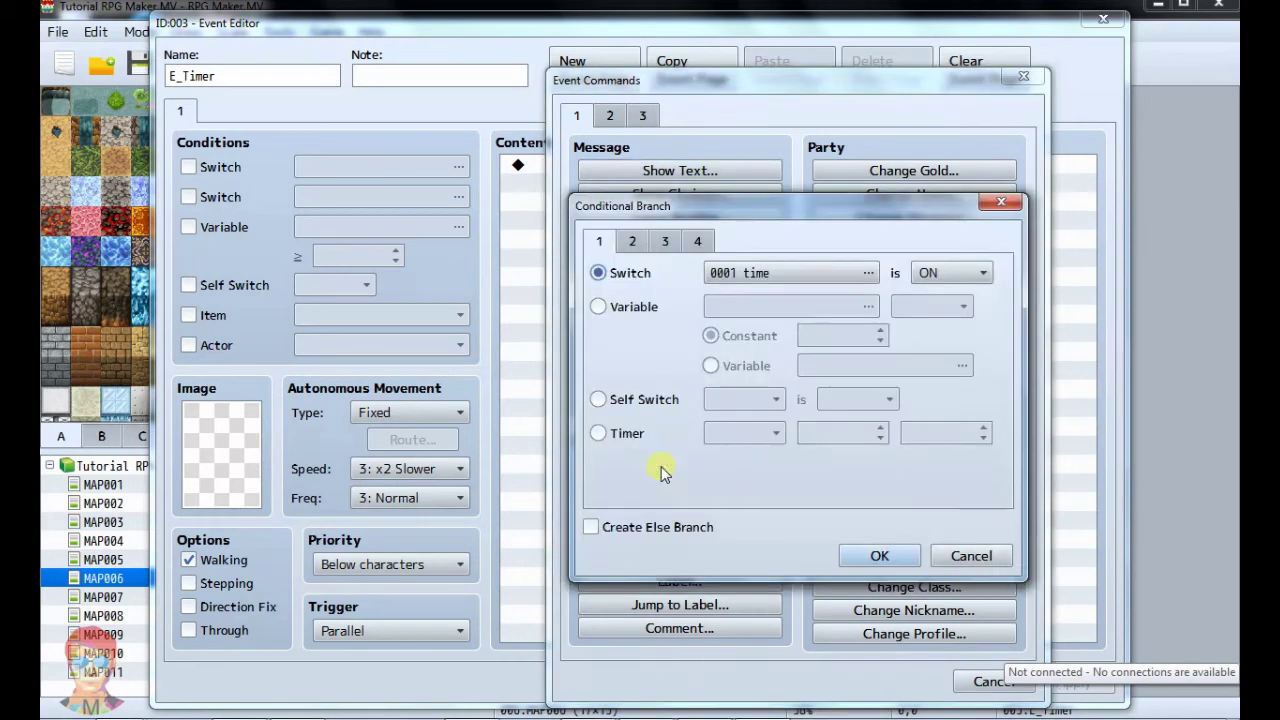
left_click(610, 307)
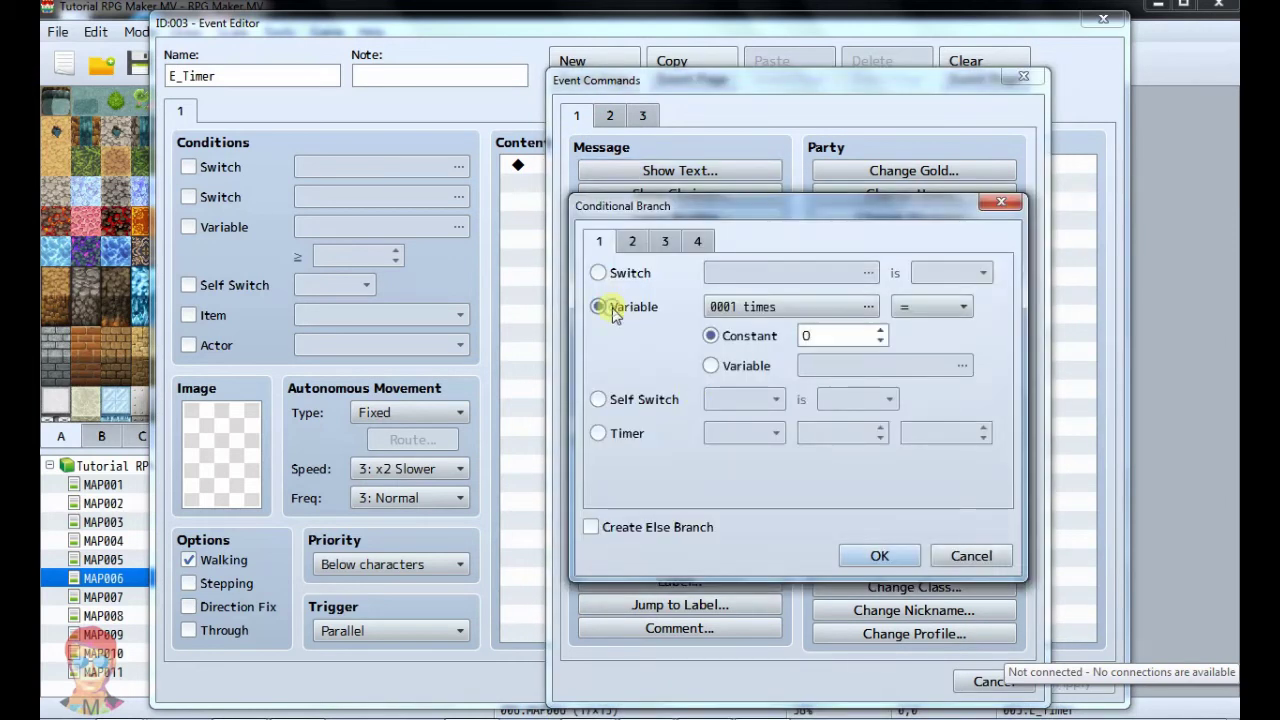
left_click(824, 313)
left_click(857, 523)
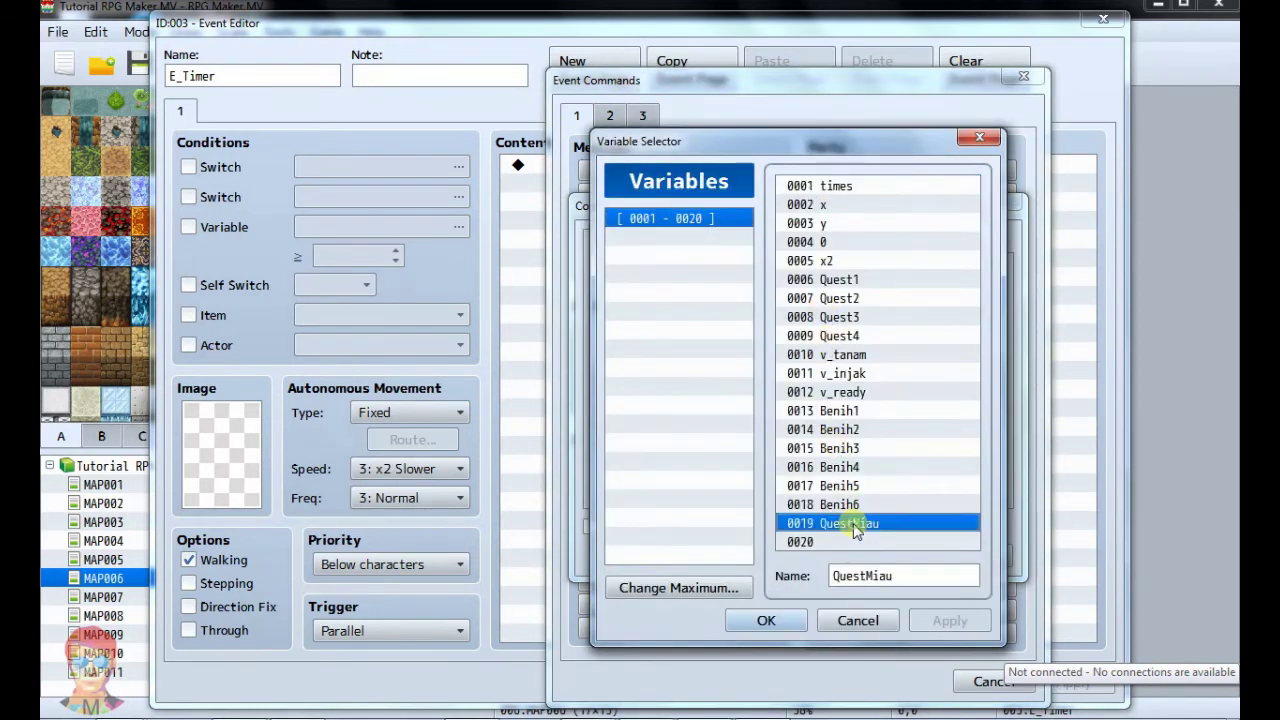
left_click(766, 621)
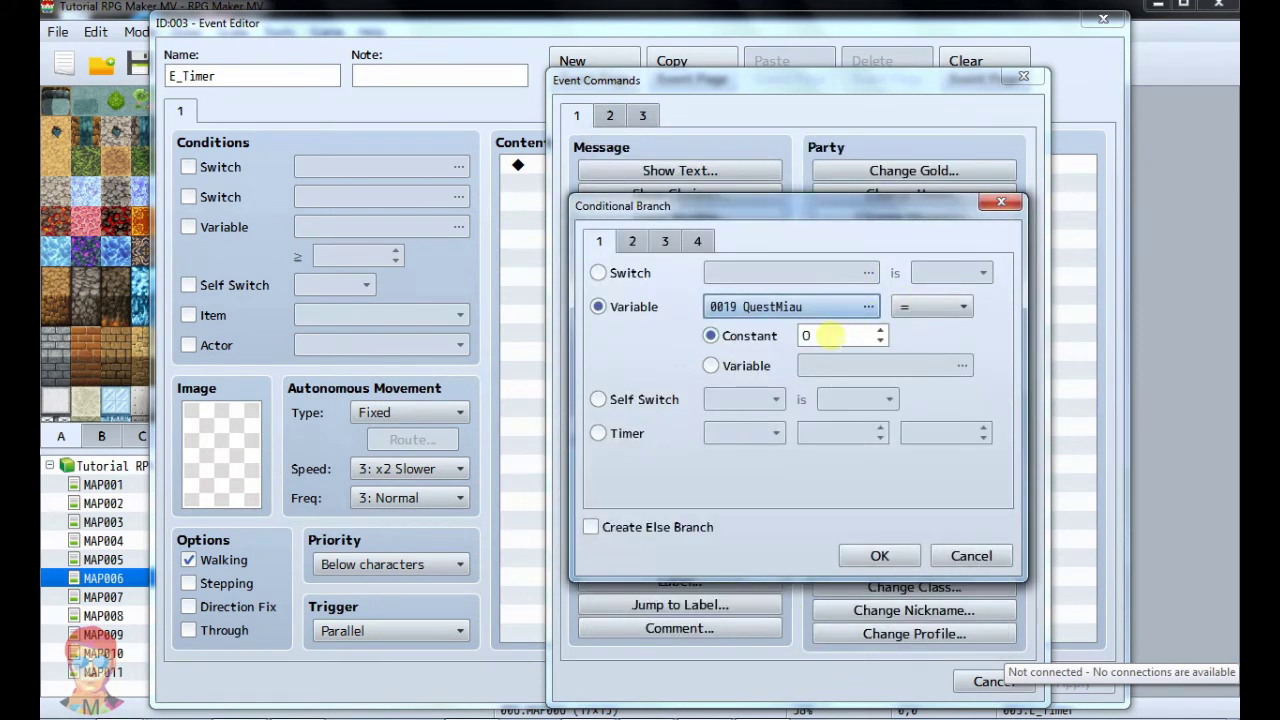
left_click(590, 528)
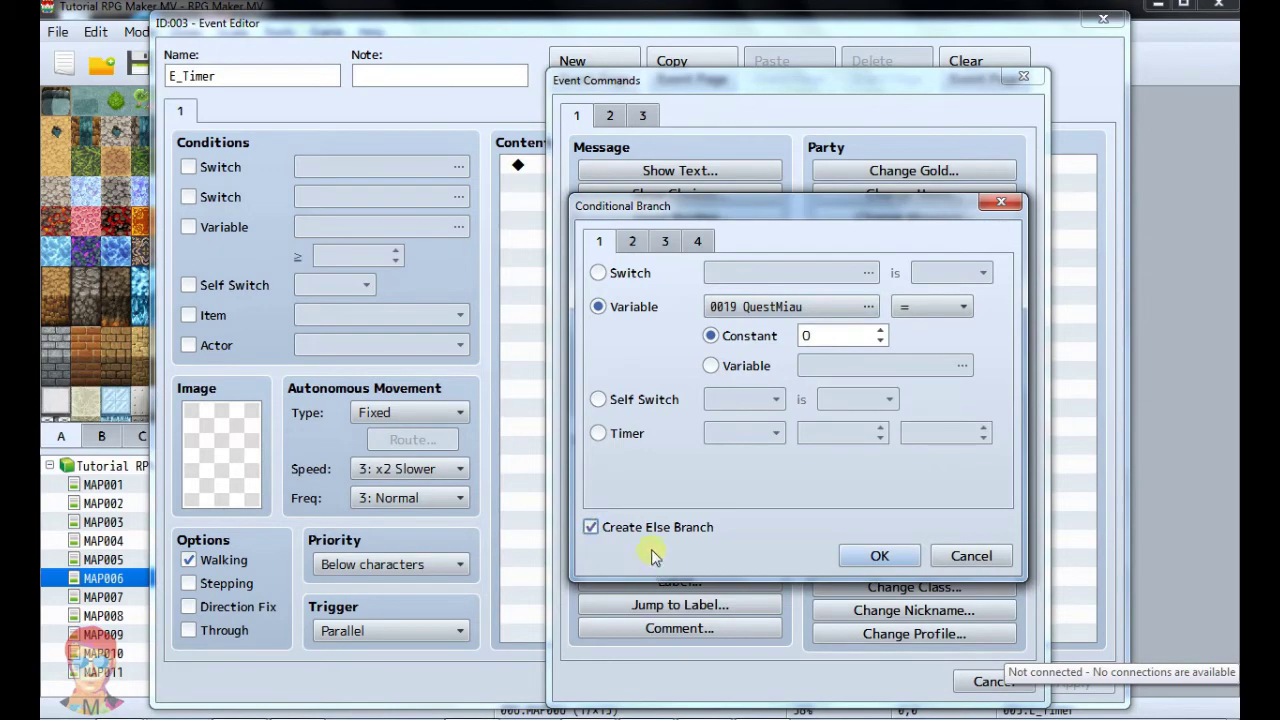
left_click(882, 557)
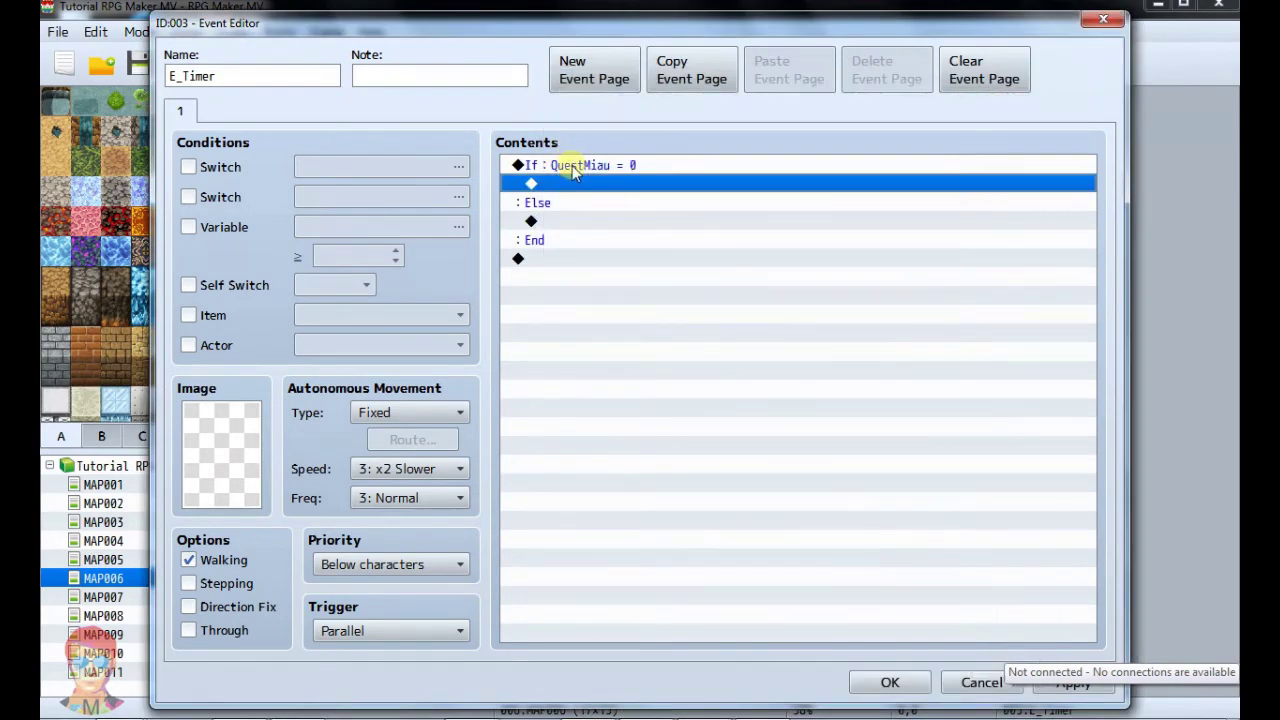
left_click(574, 167)
left_click(584, 186)
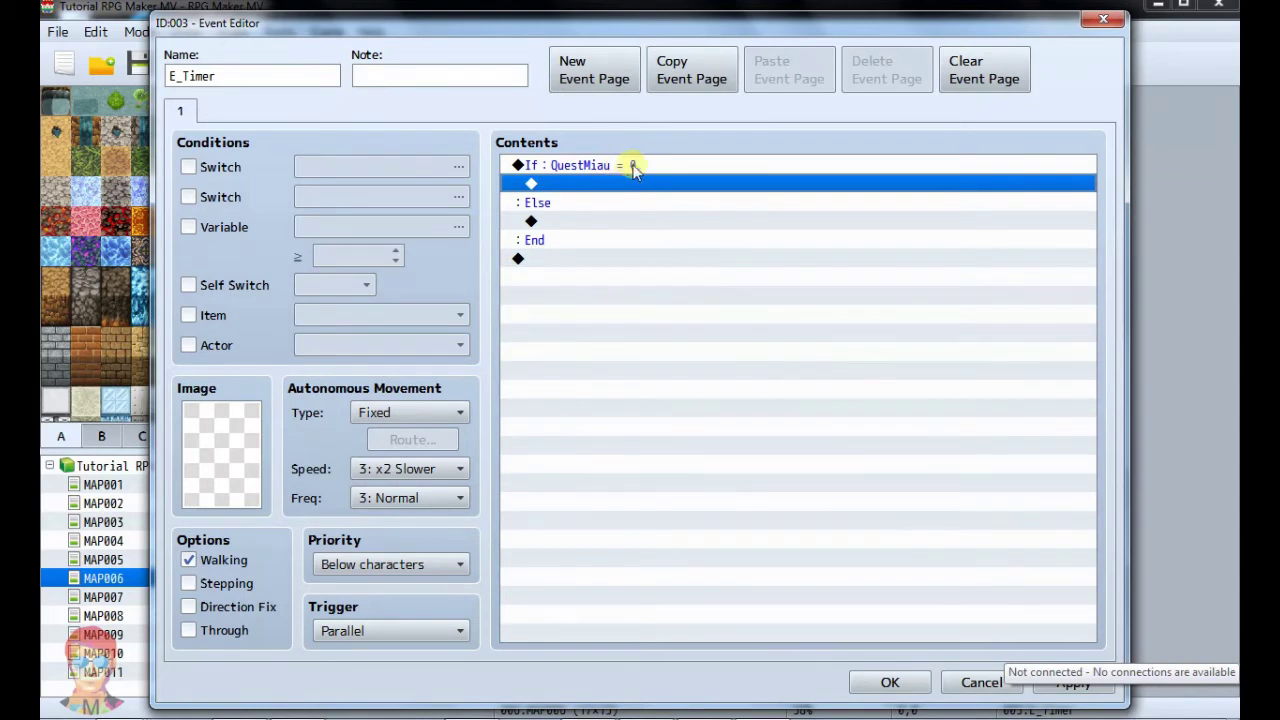
In the Else section of the QuestMiau check, add a conditional branch for Timer ≤ 0 min 0 sec with its own Else branch.
left_click(590, 221)
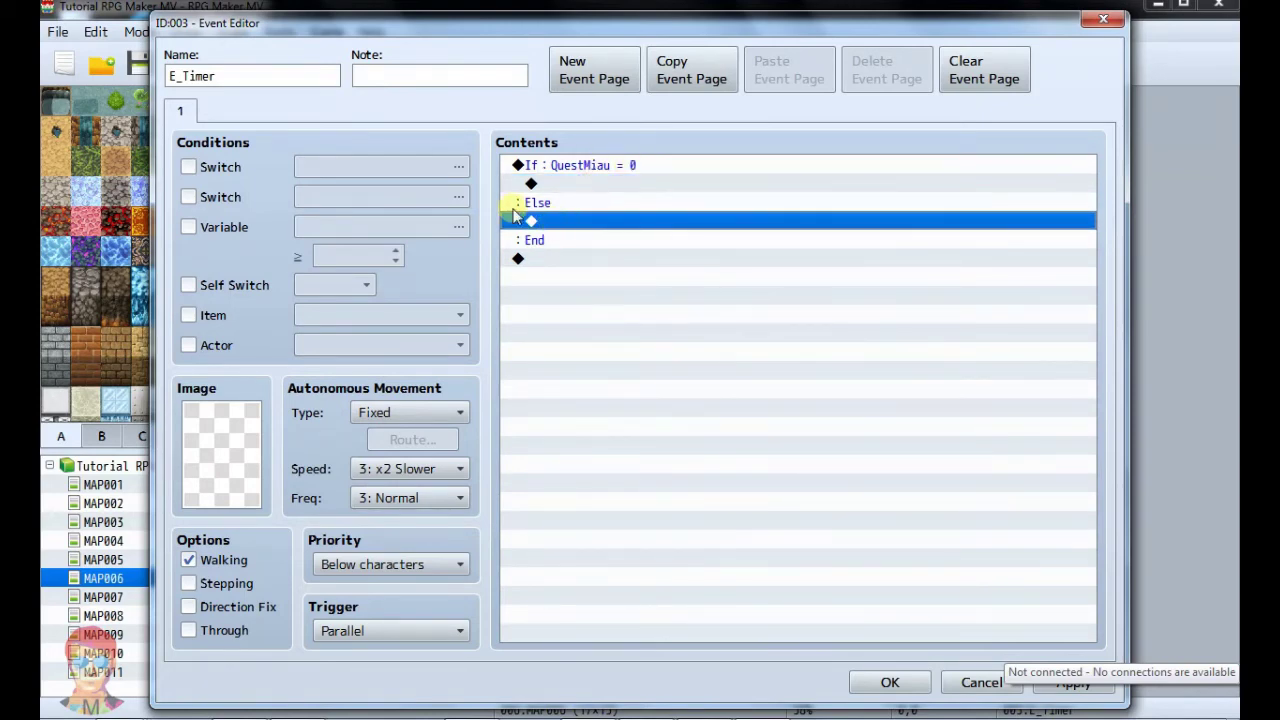
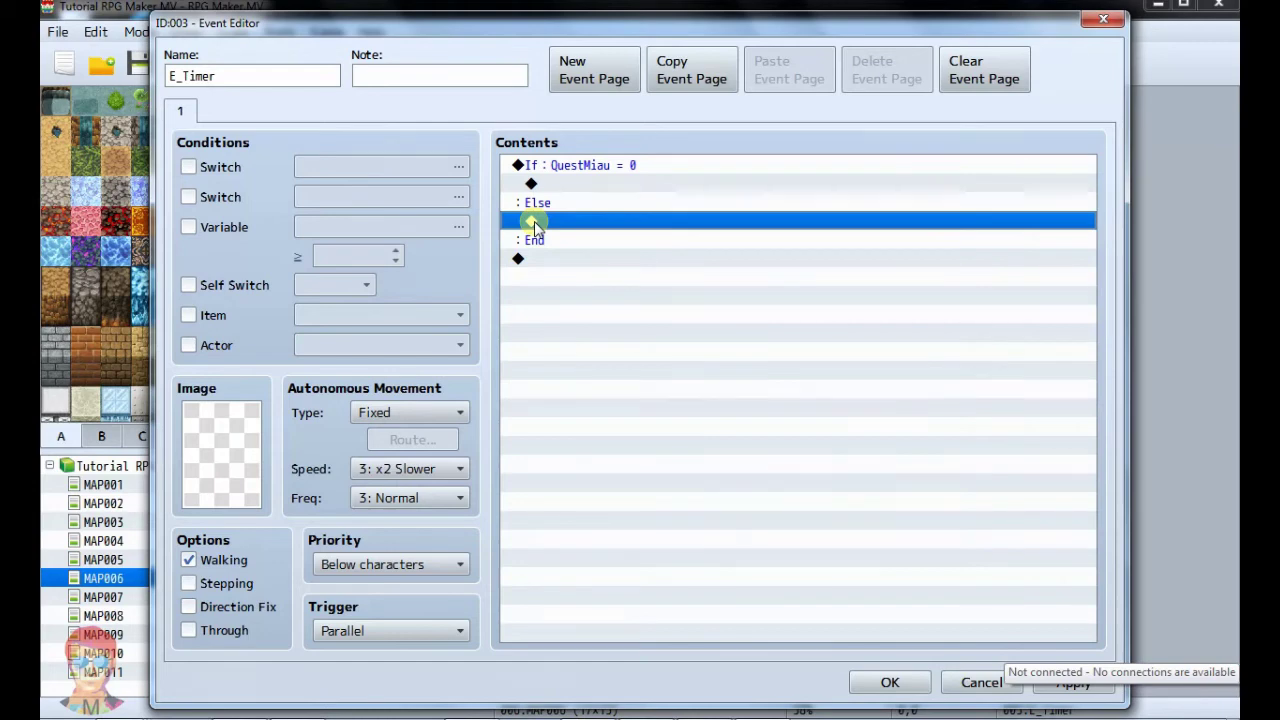
double_click(533, 222)
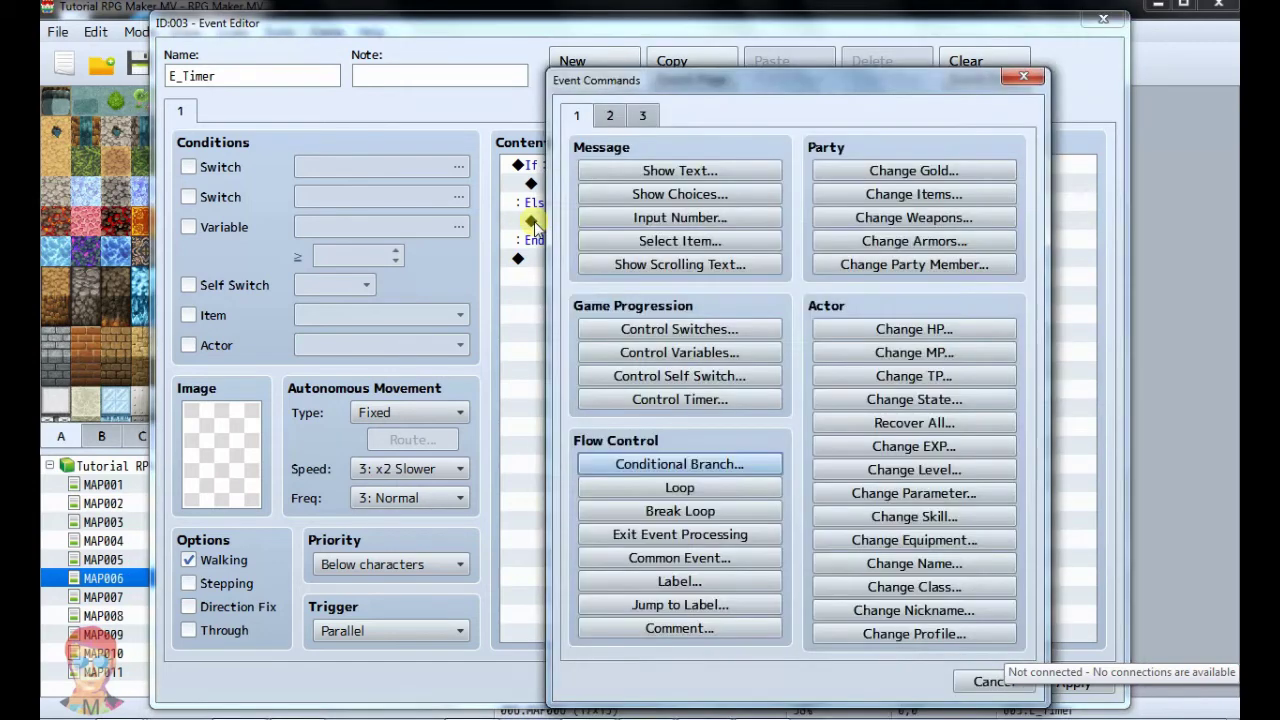
left_click(656, 466)
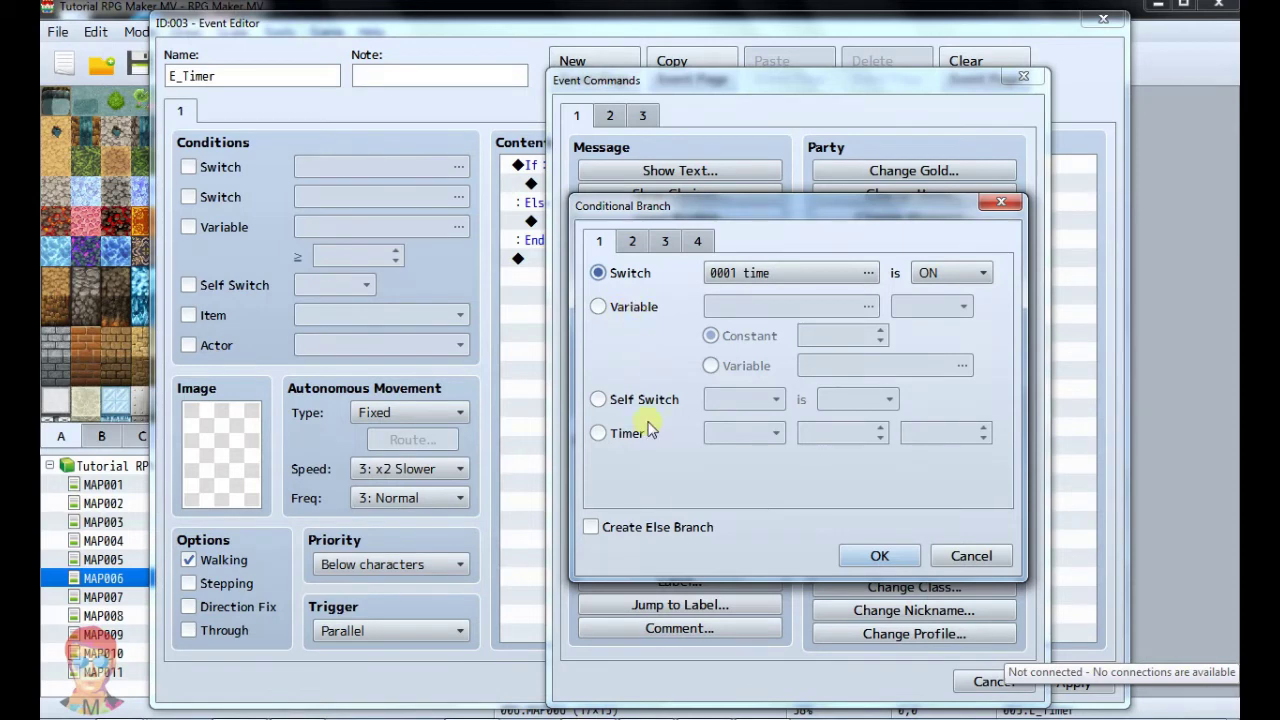
left_click(610, 433)
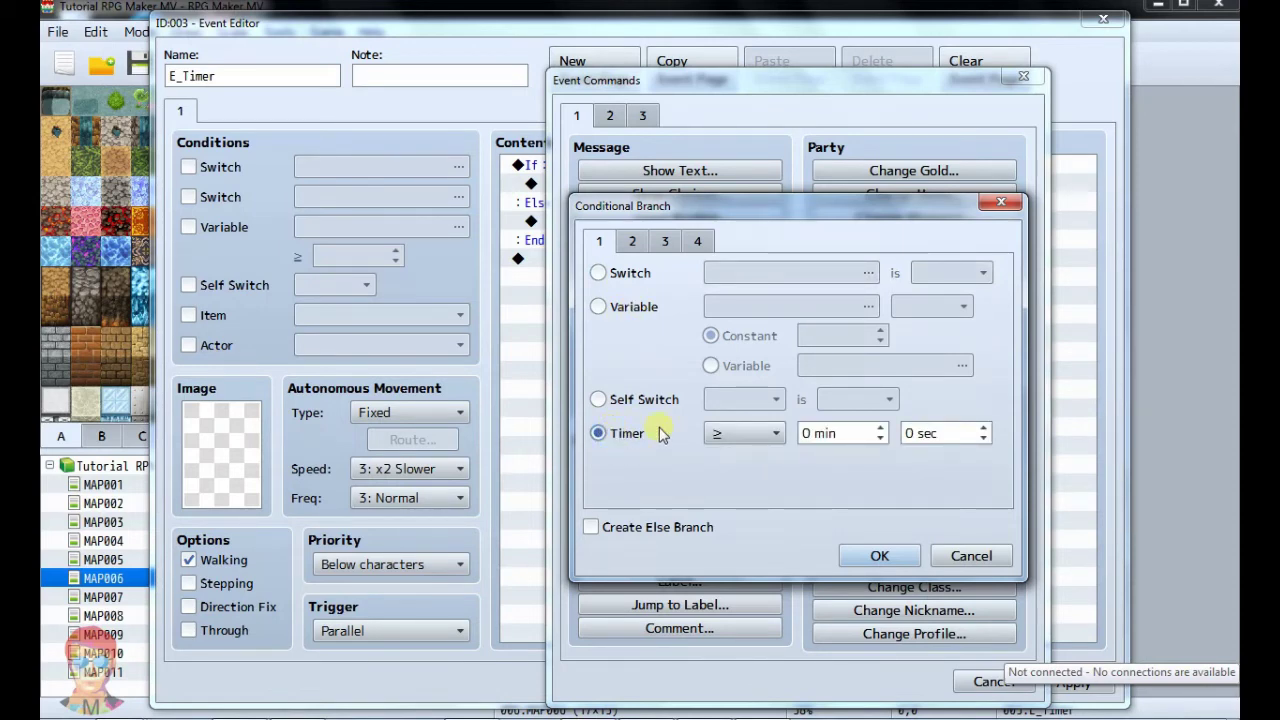
left_click(777, 433)
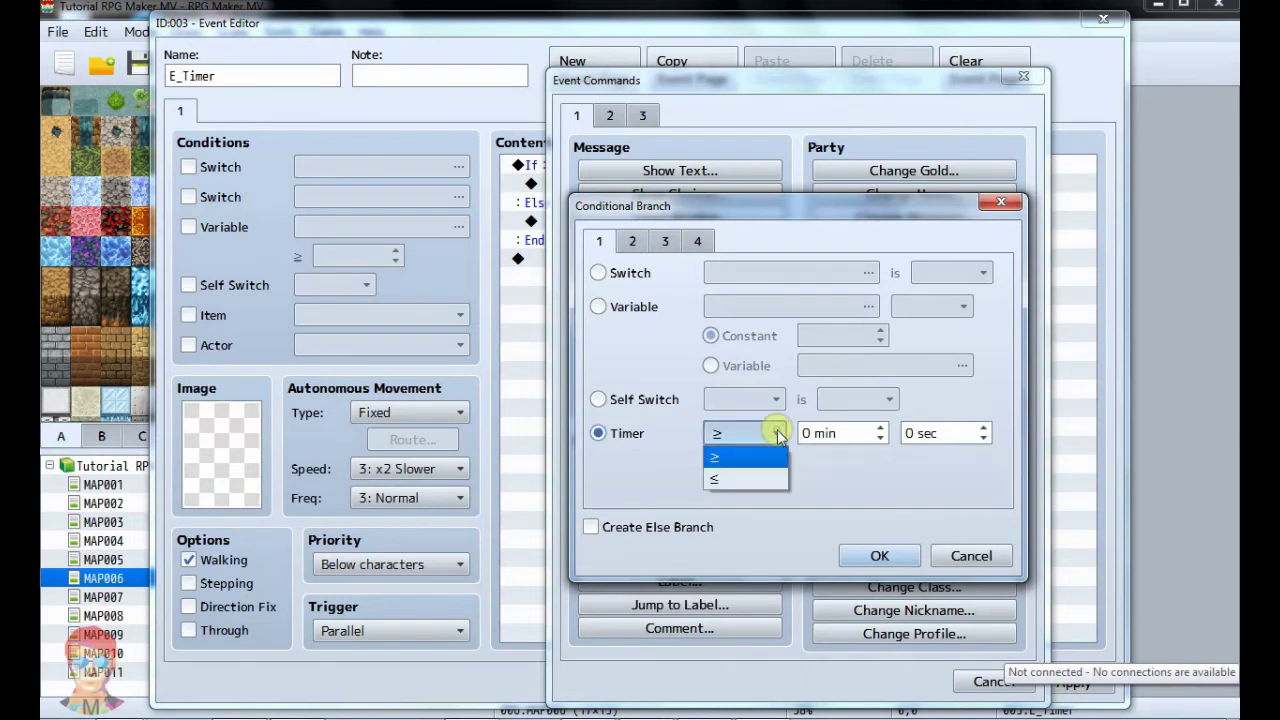
left_click(725, 483)
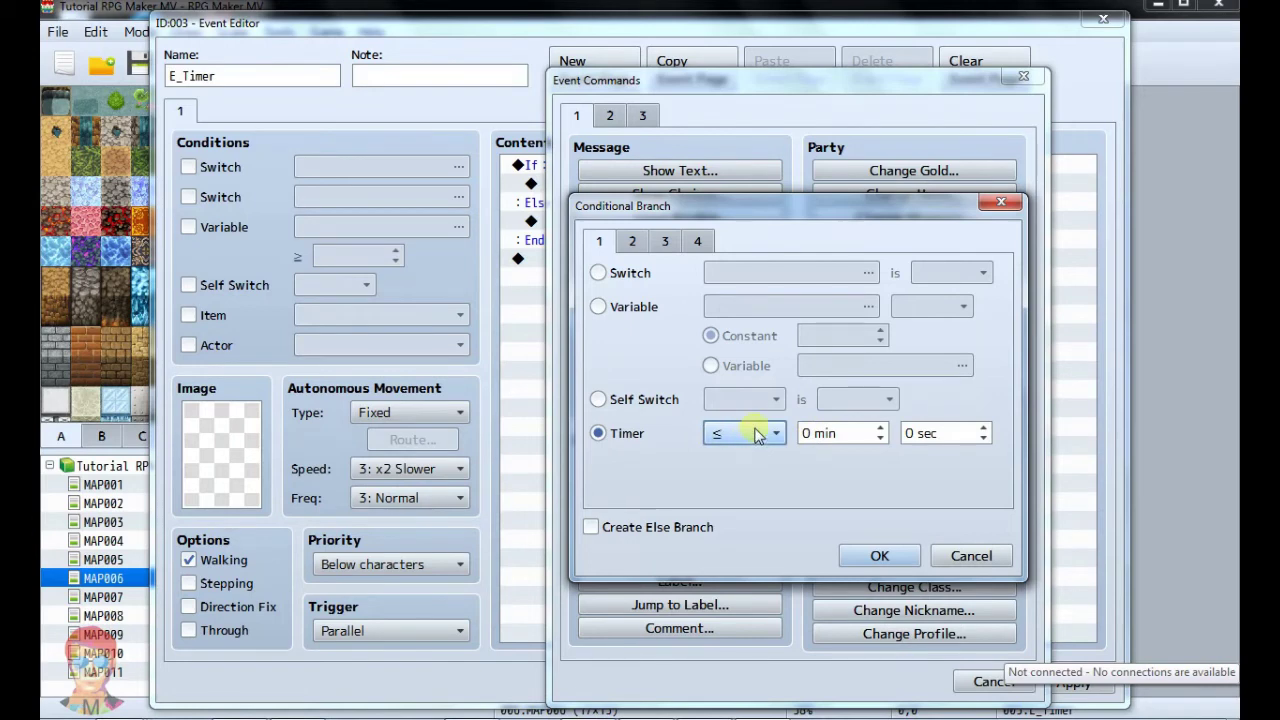
left_click(592, 527)
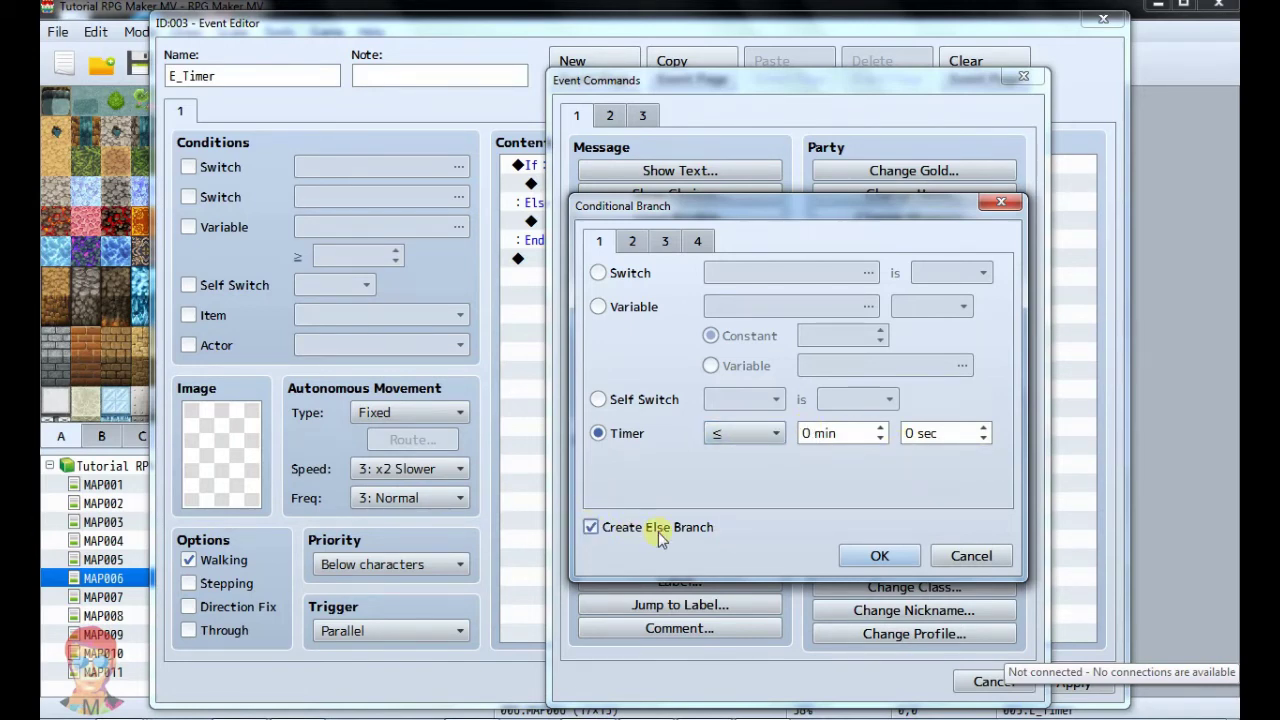
left_click(862, 555)
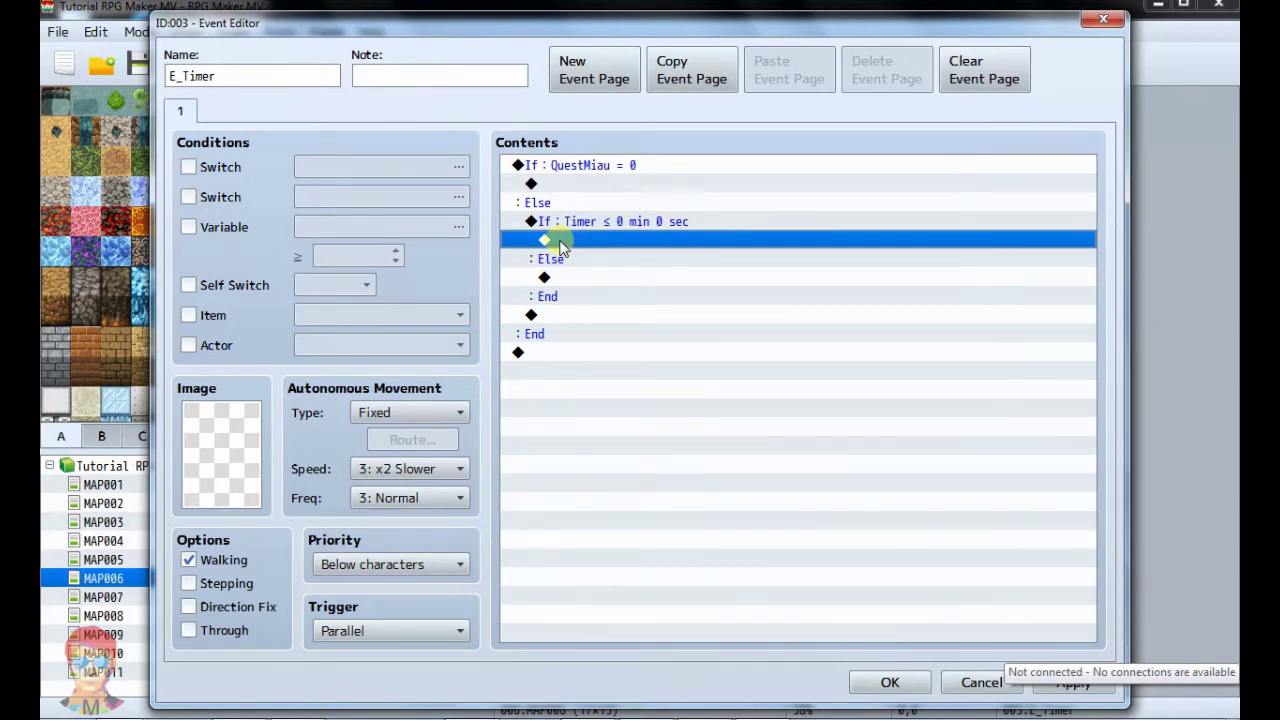
Insert a Play SE command with the Bell3 sound inside the Timer ≤ 0 min 0 sec branch, previewing the sound first.
double_click(561, 249)
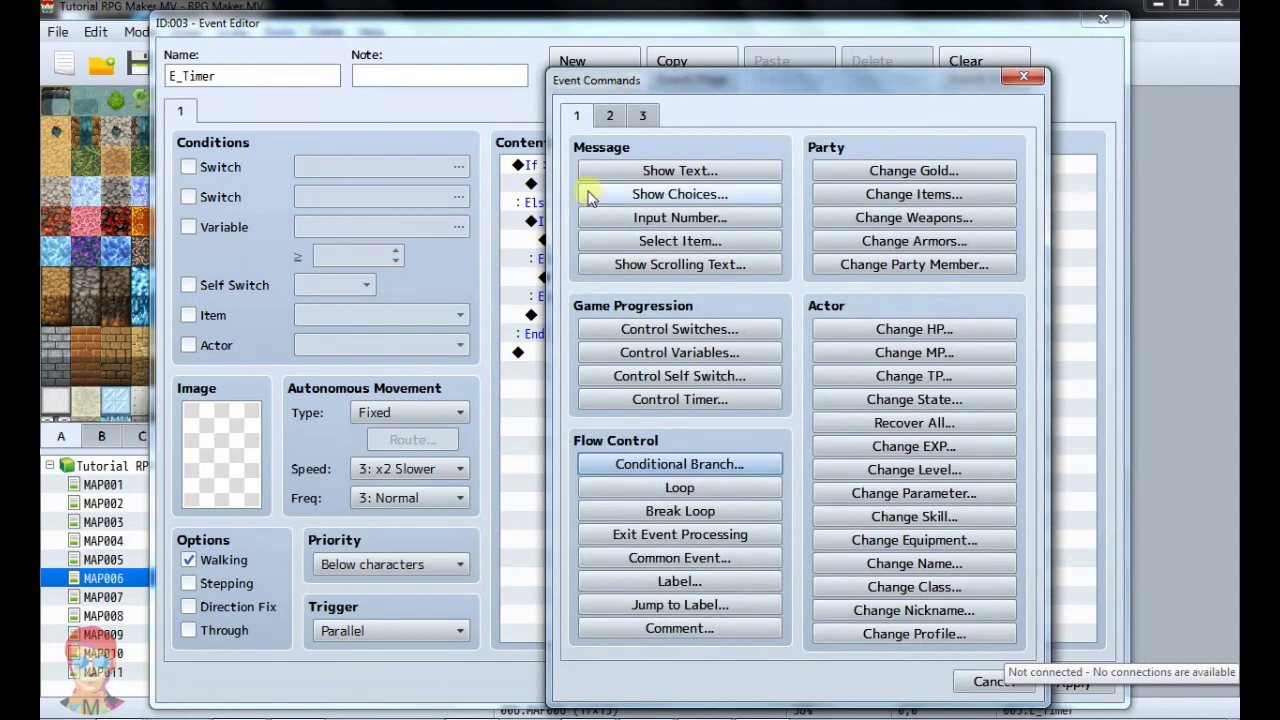
left_click(609, 115)
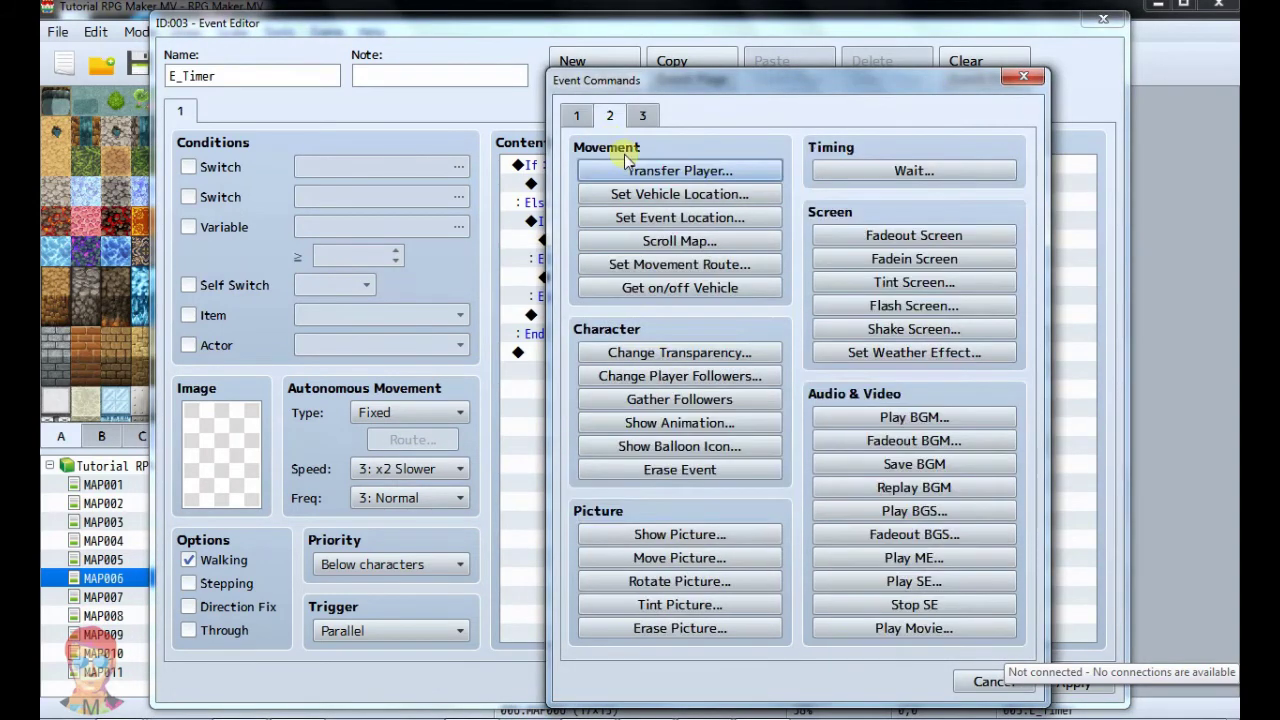
left_click(893, 583)
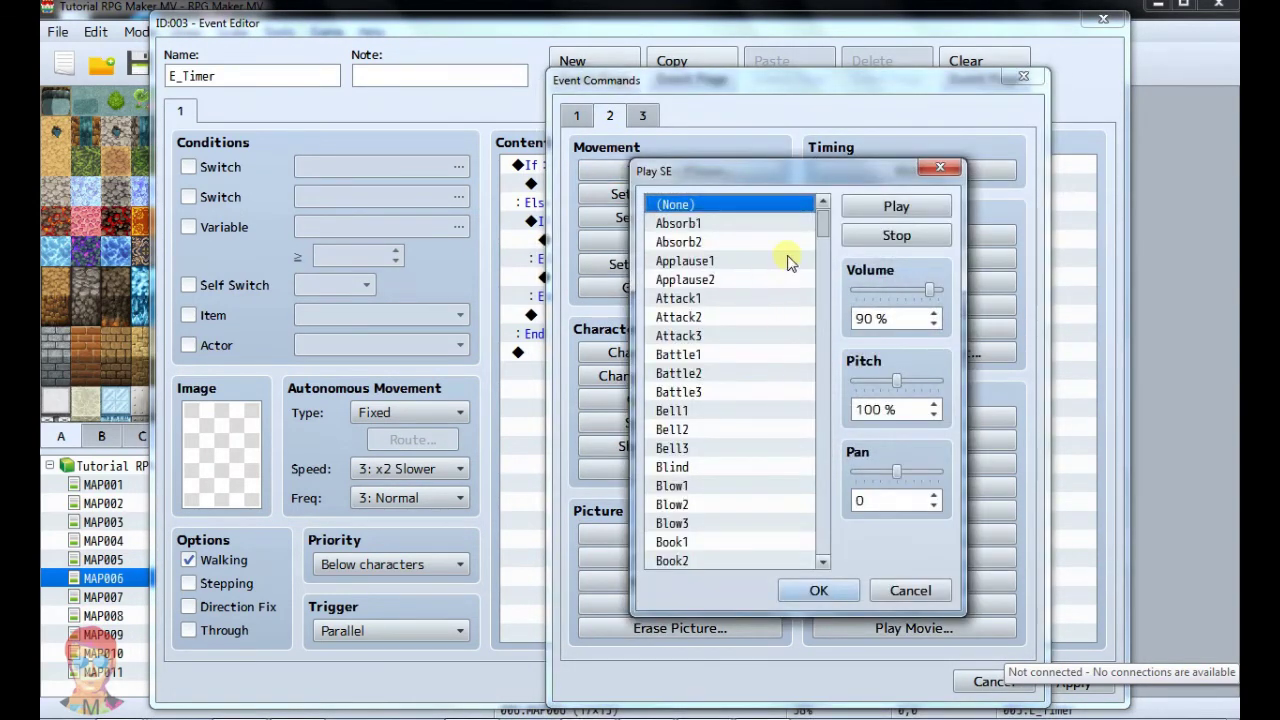
left_click_drag(826, 228, 826, 239)
left_click(731, 327)
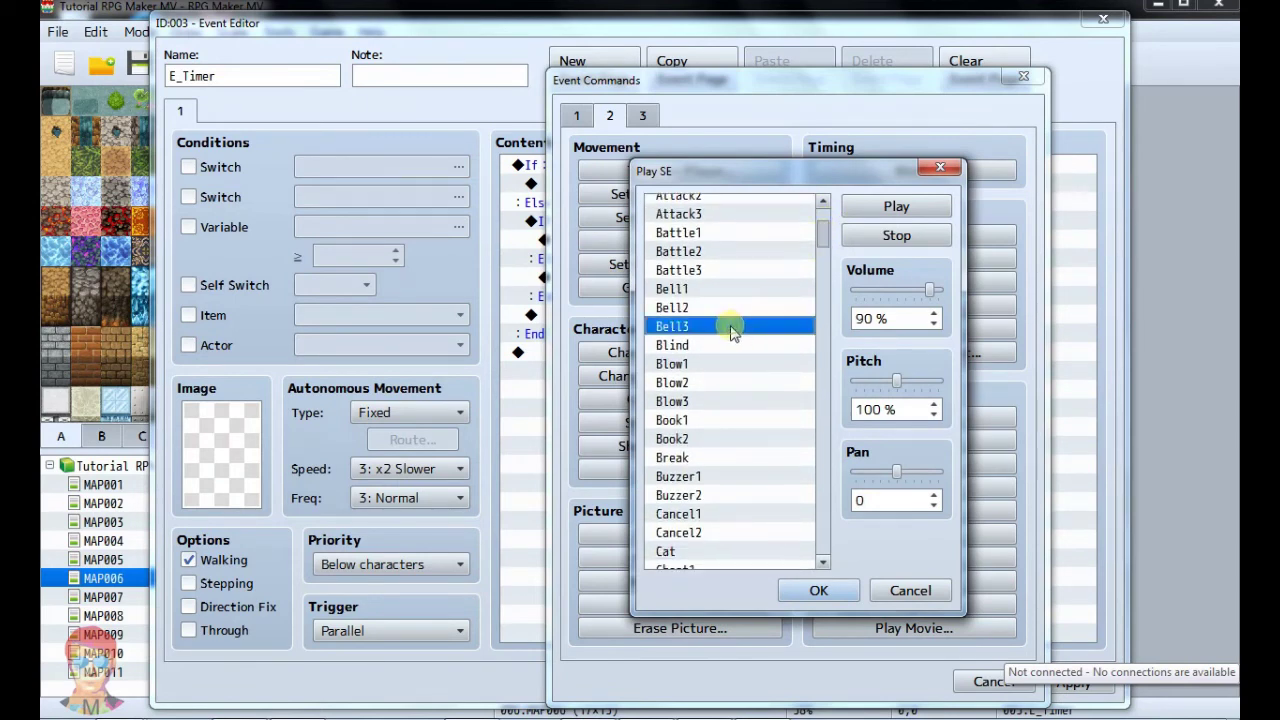
left_click(895, 208)
left_click(818, 590)
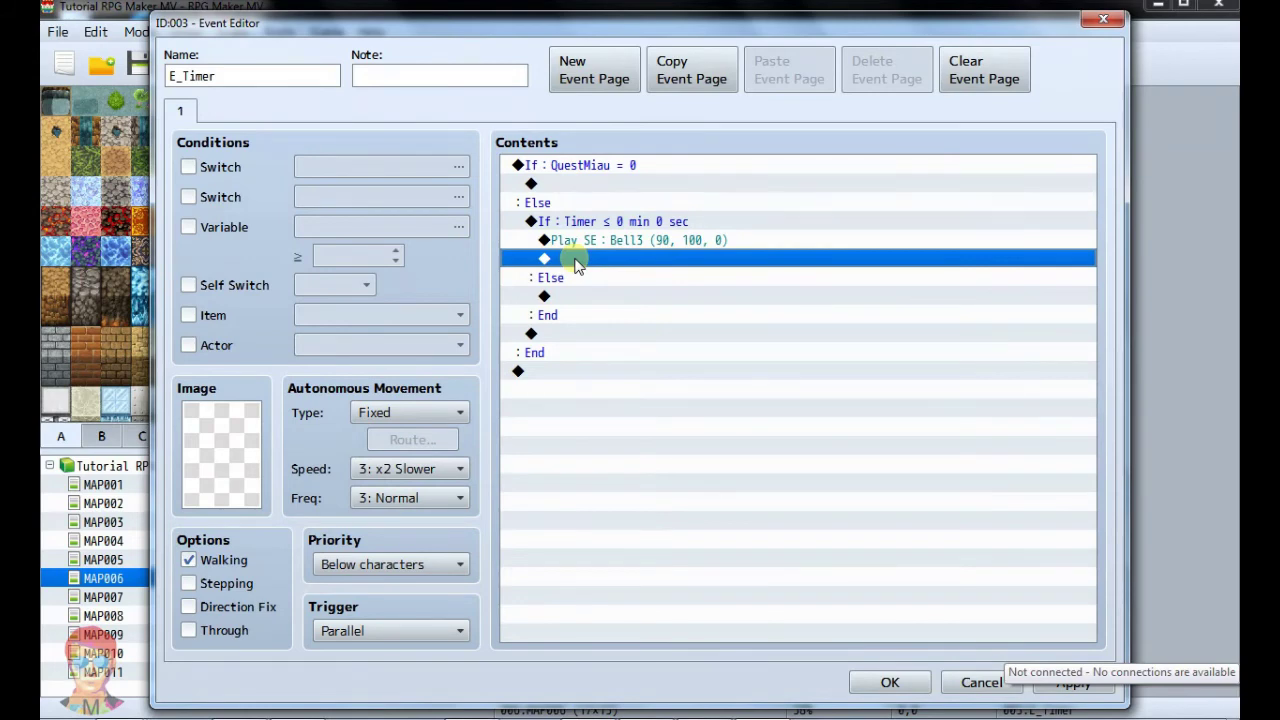
Below the Bell3 sound, add a Show Text message "Waktu habis." with the red-scarfed, dark-red-haired face from Actor1.
double_click(575, 260)
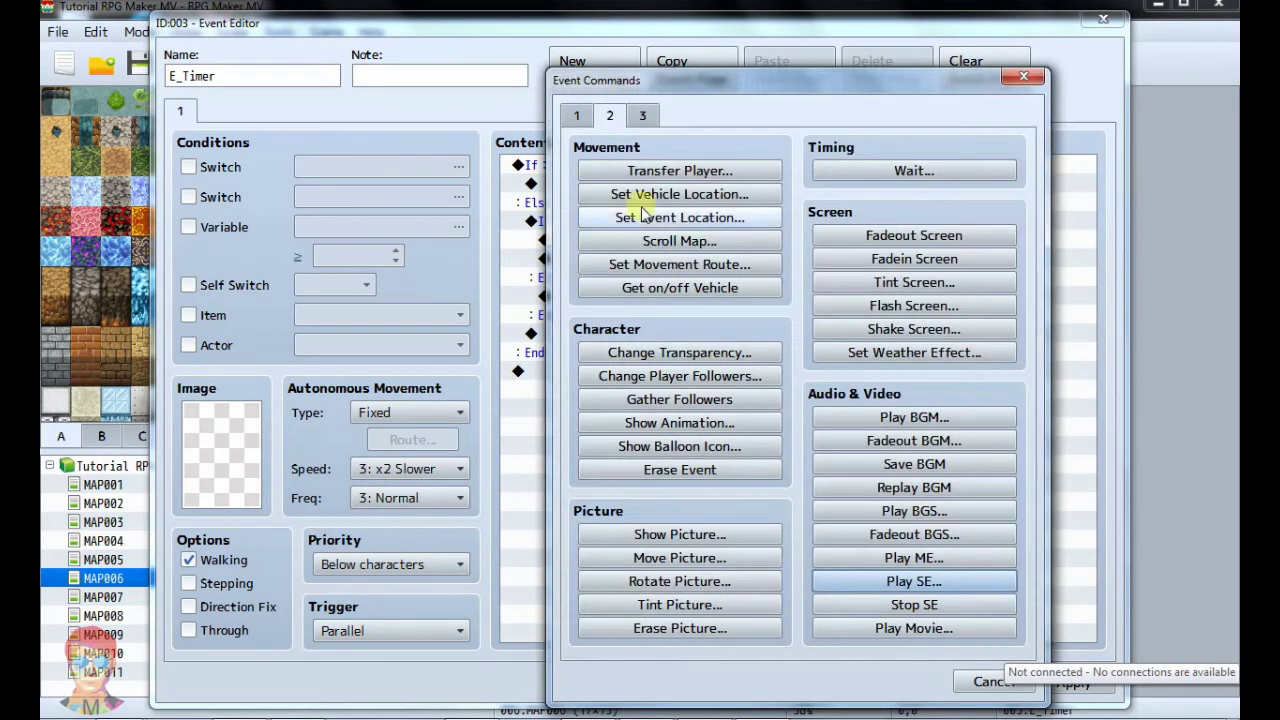
left_click(586, 118)
left_click(650, 172)
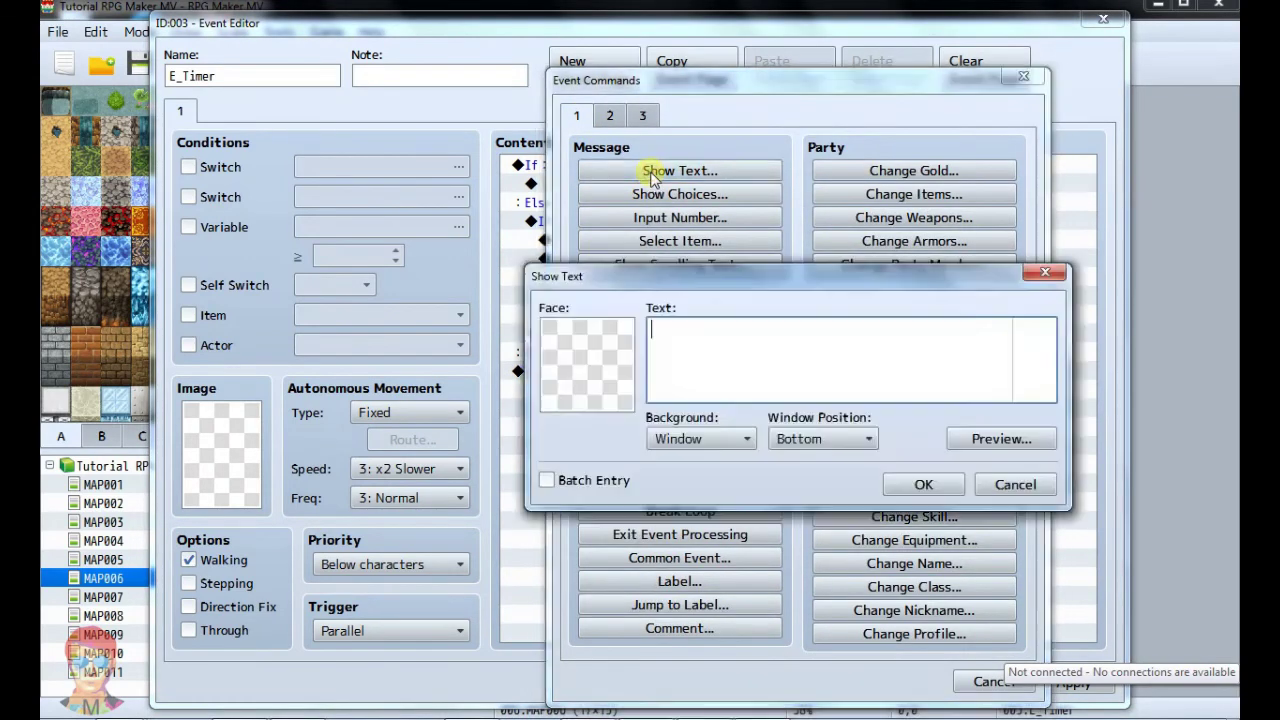
left_click(616, 393)
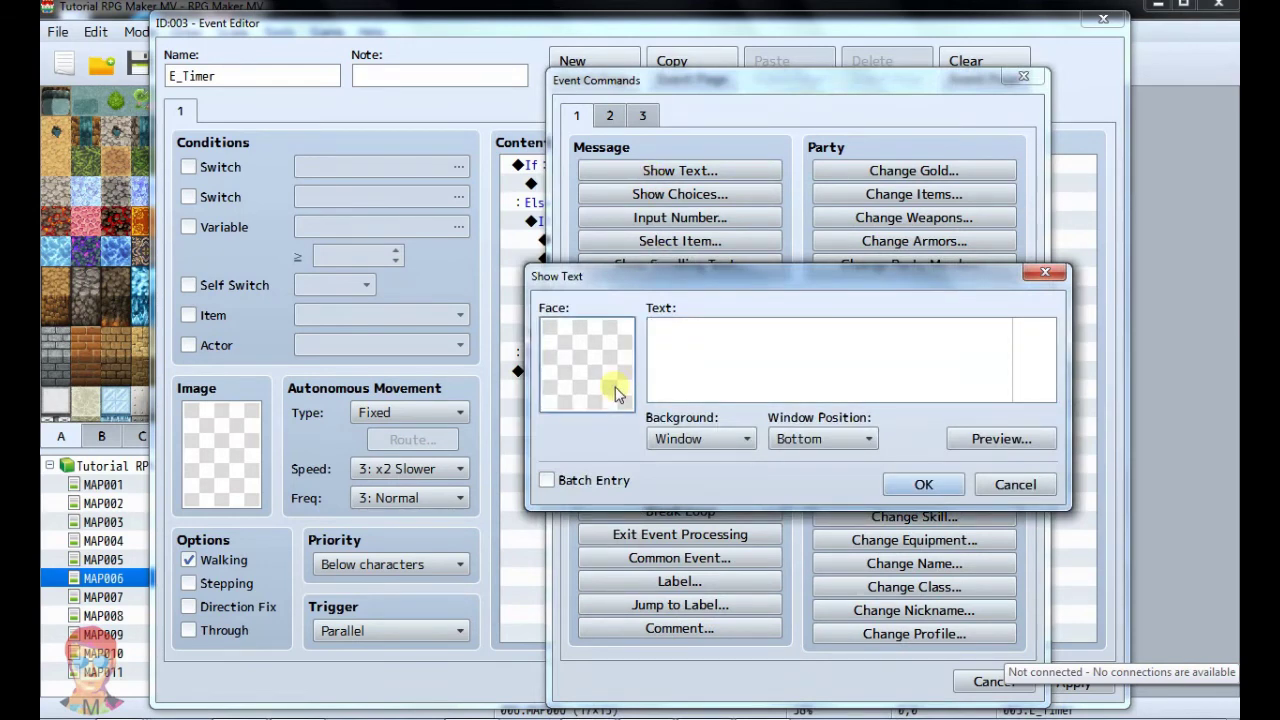
double_click(616, 393)
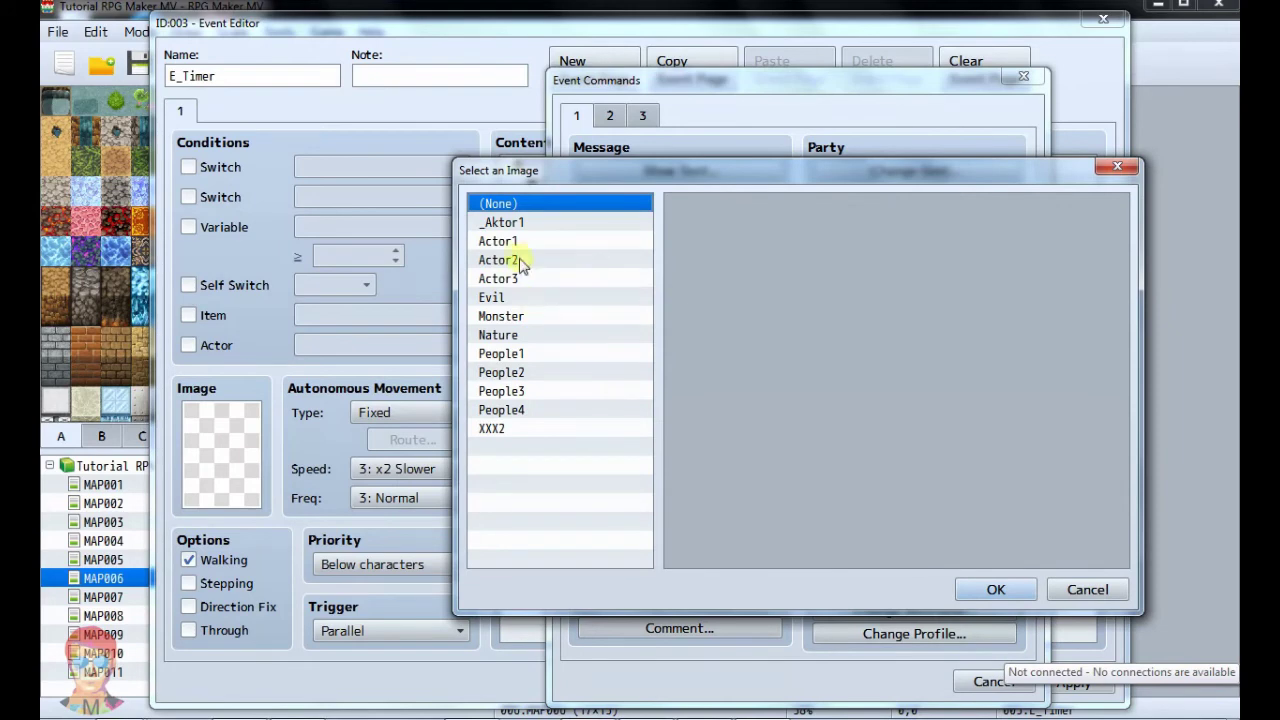
left_click(519, 241)
left_click(812, 340)
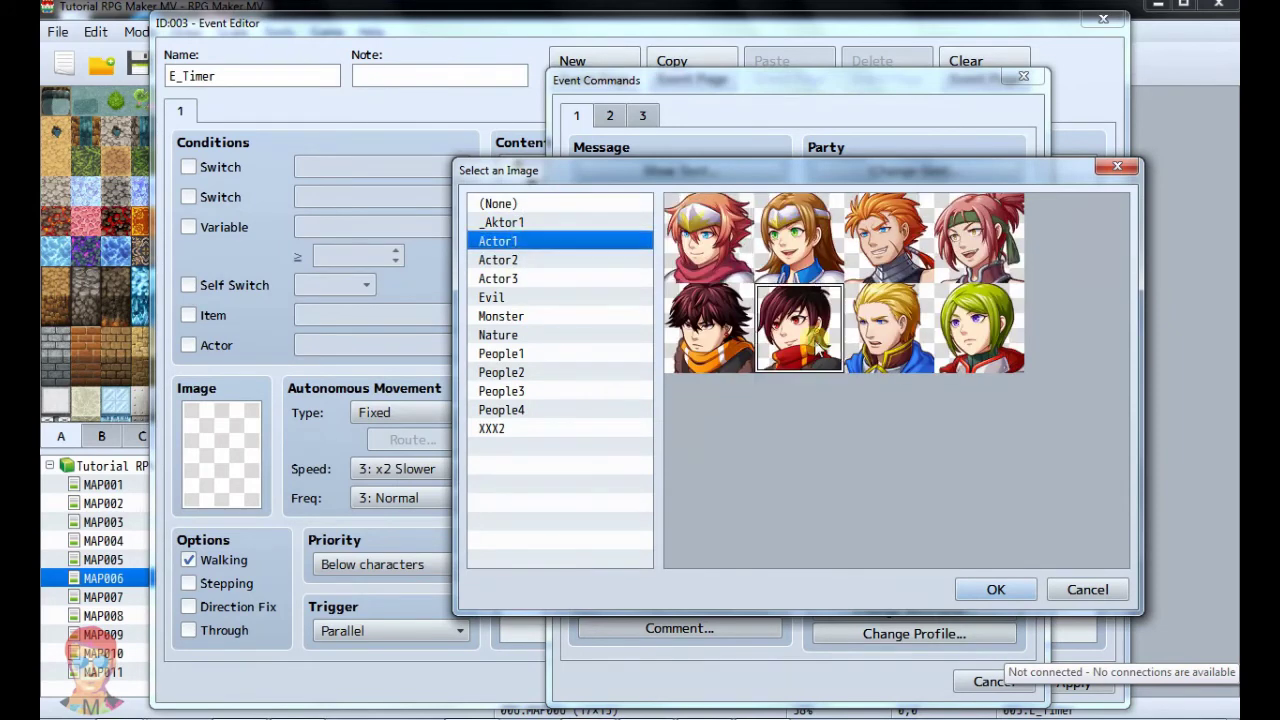
left_click(995, 590)
left_click(717, 322)
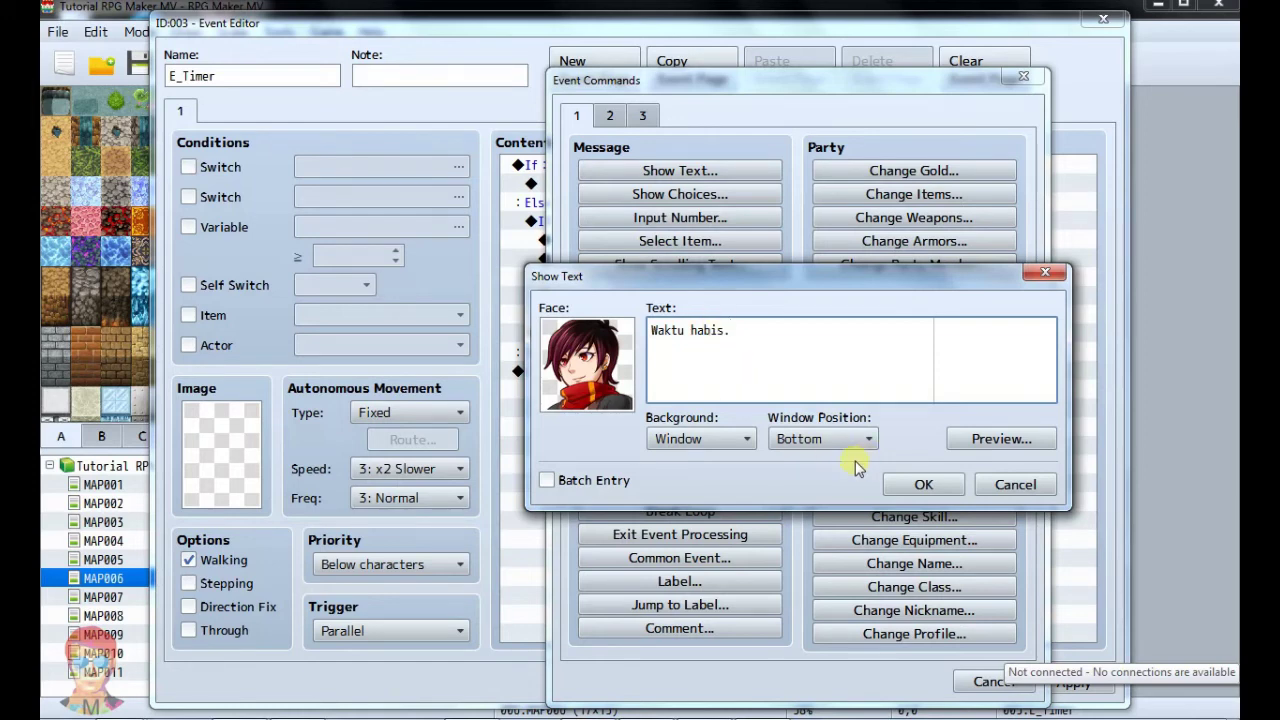
left_click(922, 485)
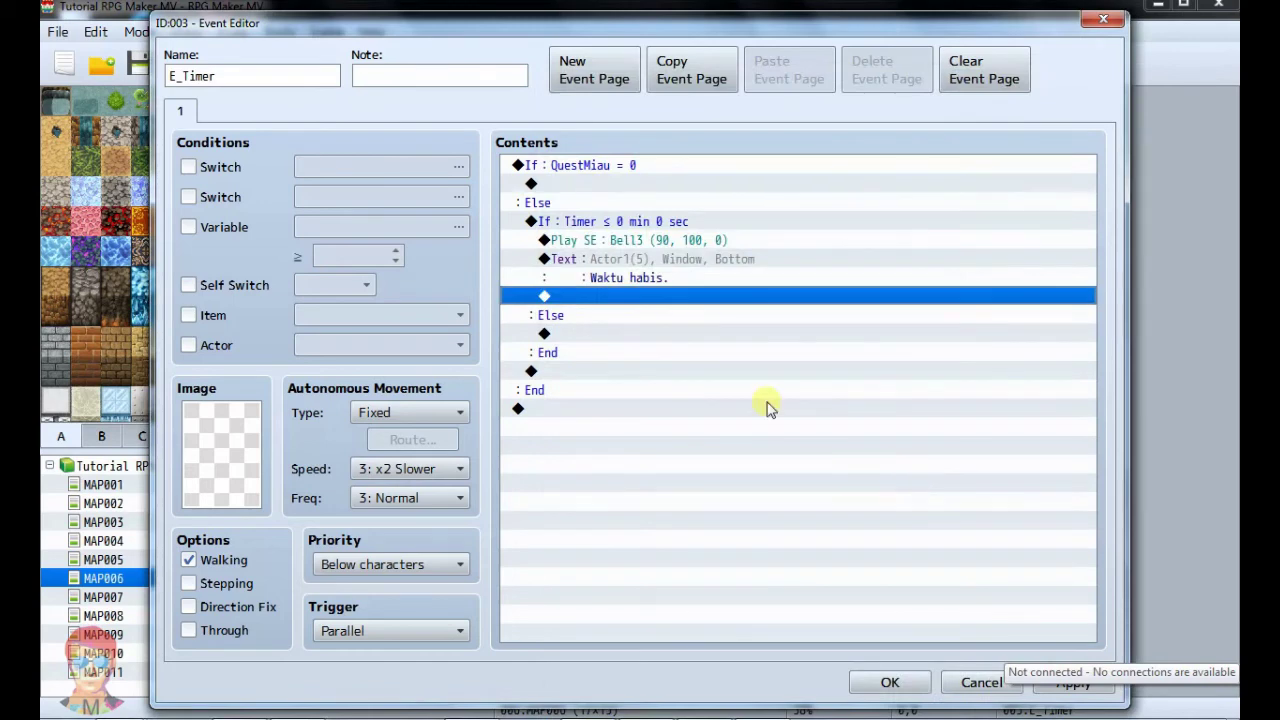
After the "Waktu habis." message, add a command setting variable 0019 QuestMiau to 0 and apply the event changes.
double_click(572, 297)
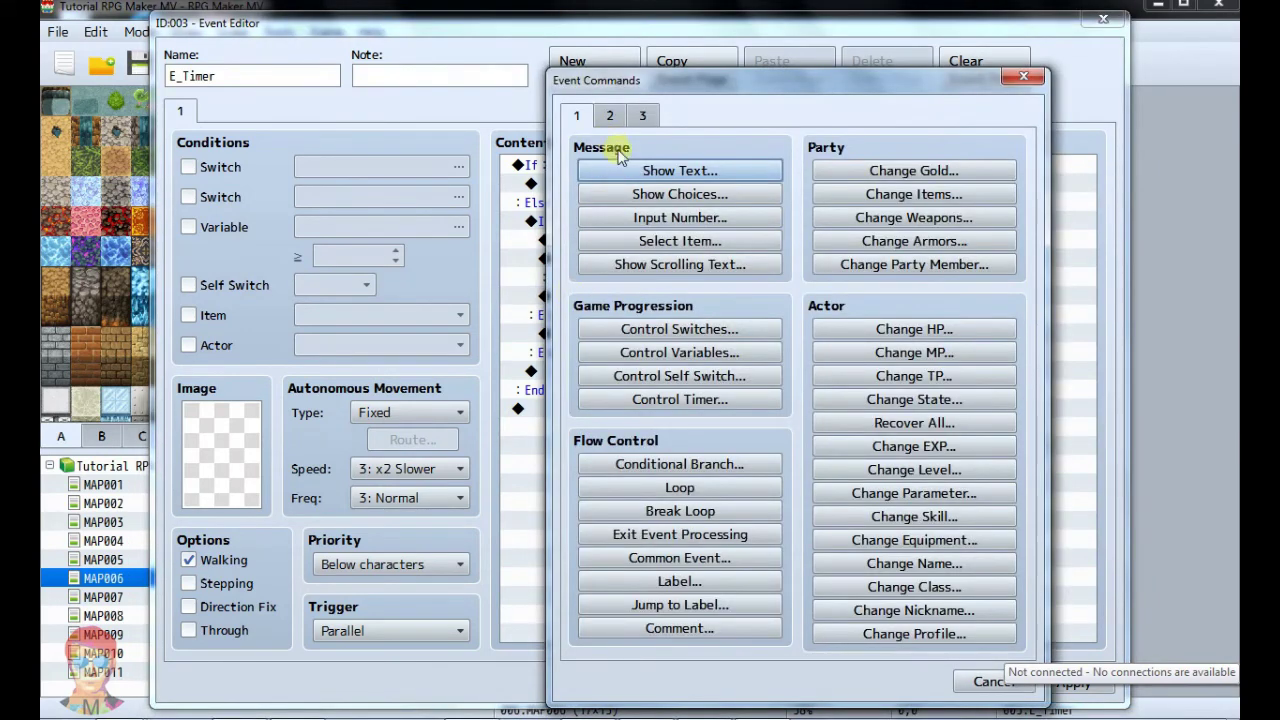
left_click(657, 348)
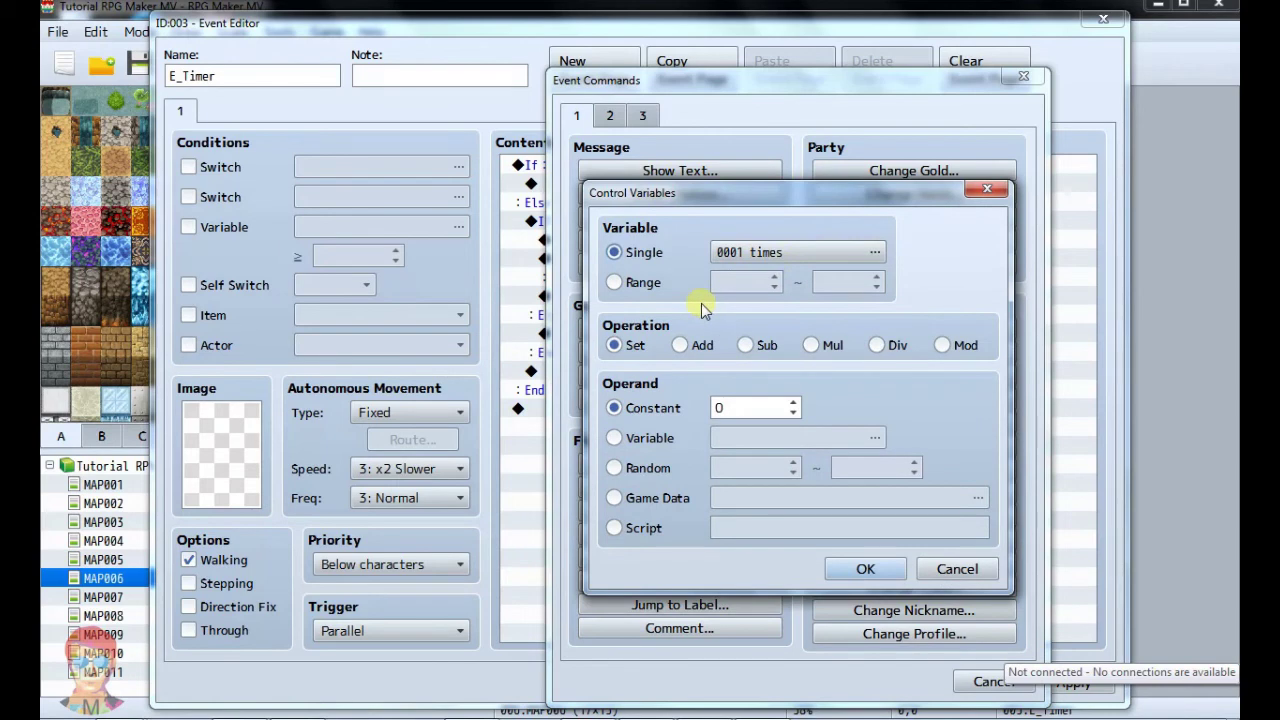
left_click(760, 253)
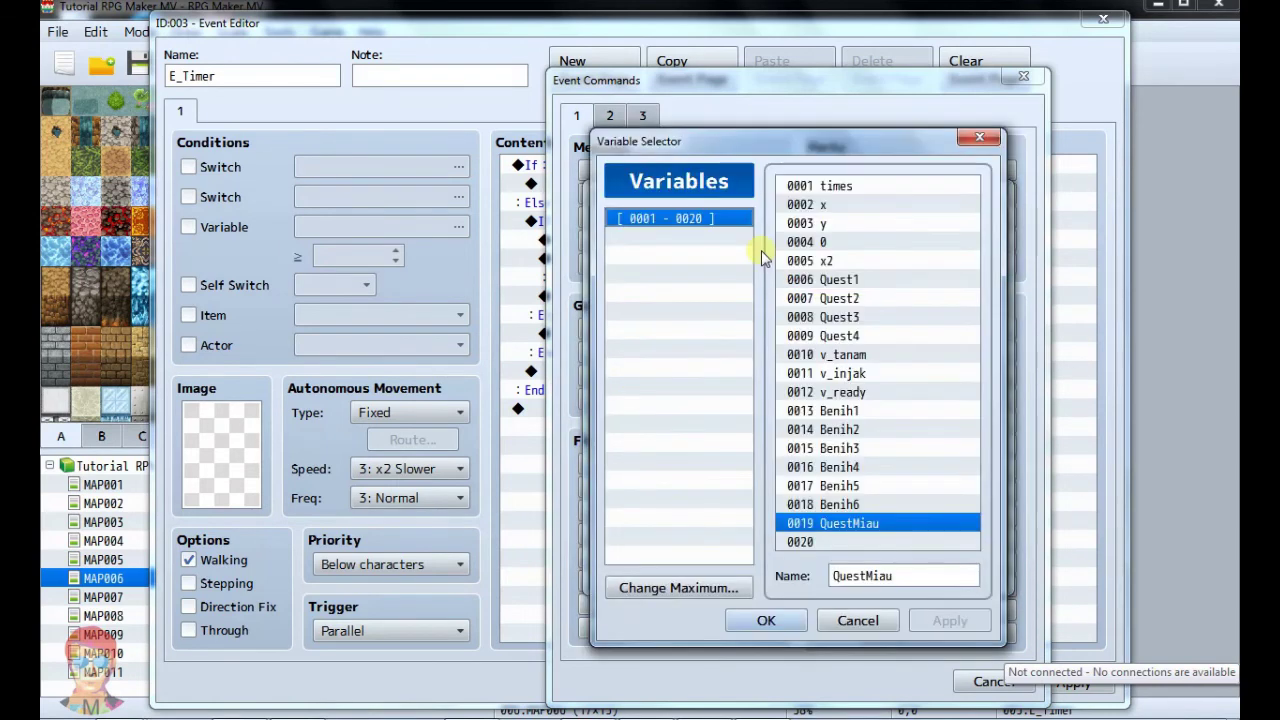
left_click(766, 618)
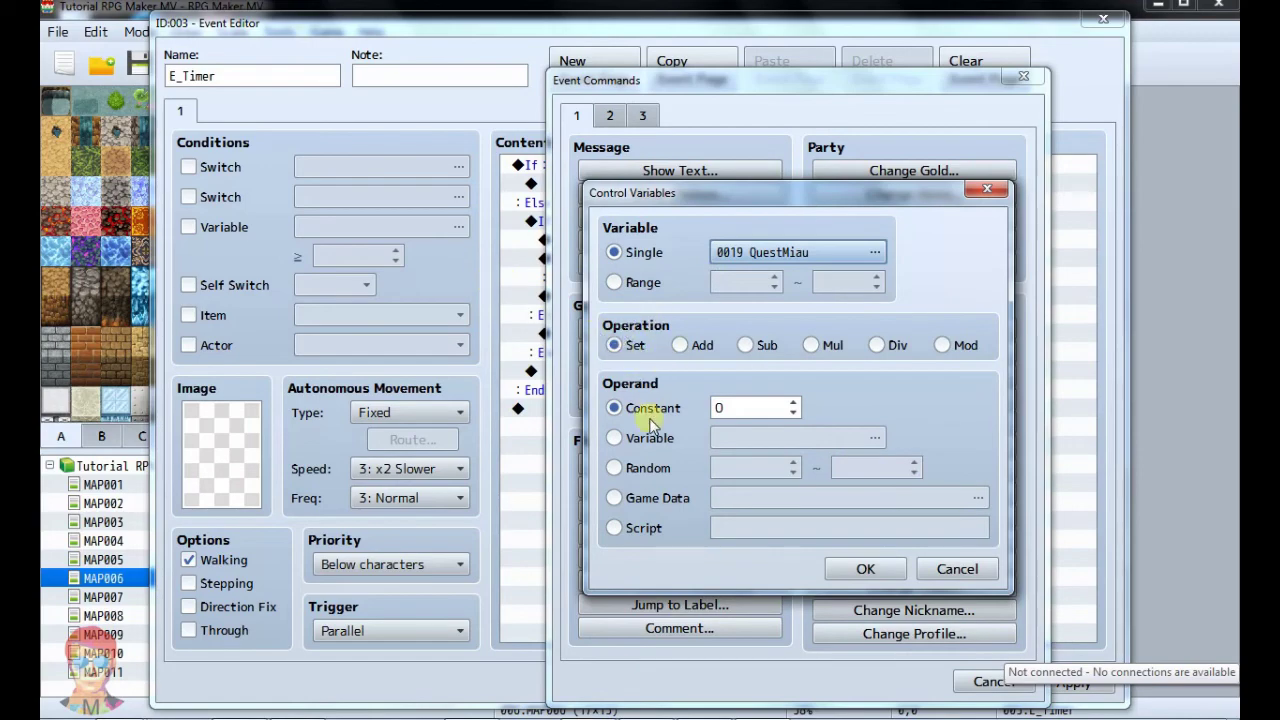
left_click(865, 568)
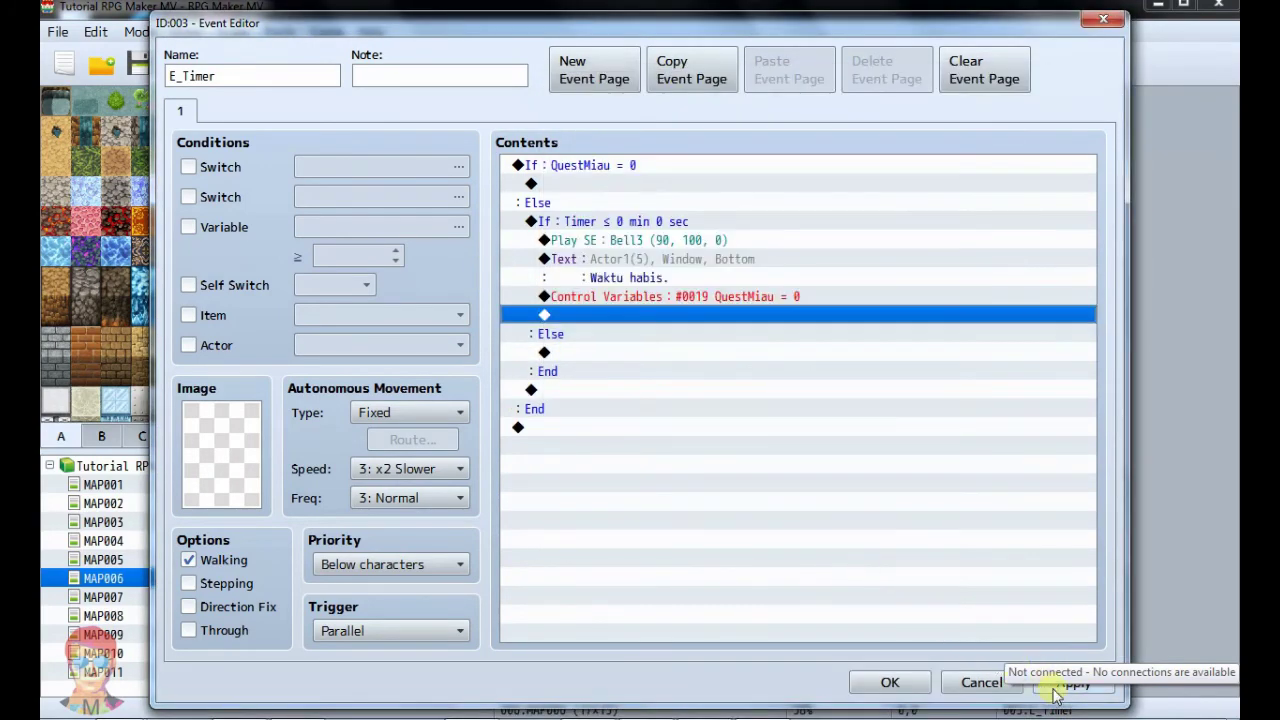
left_click(1058, 690)
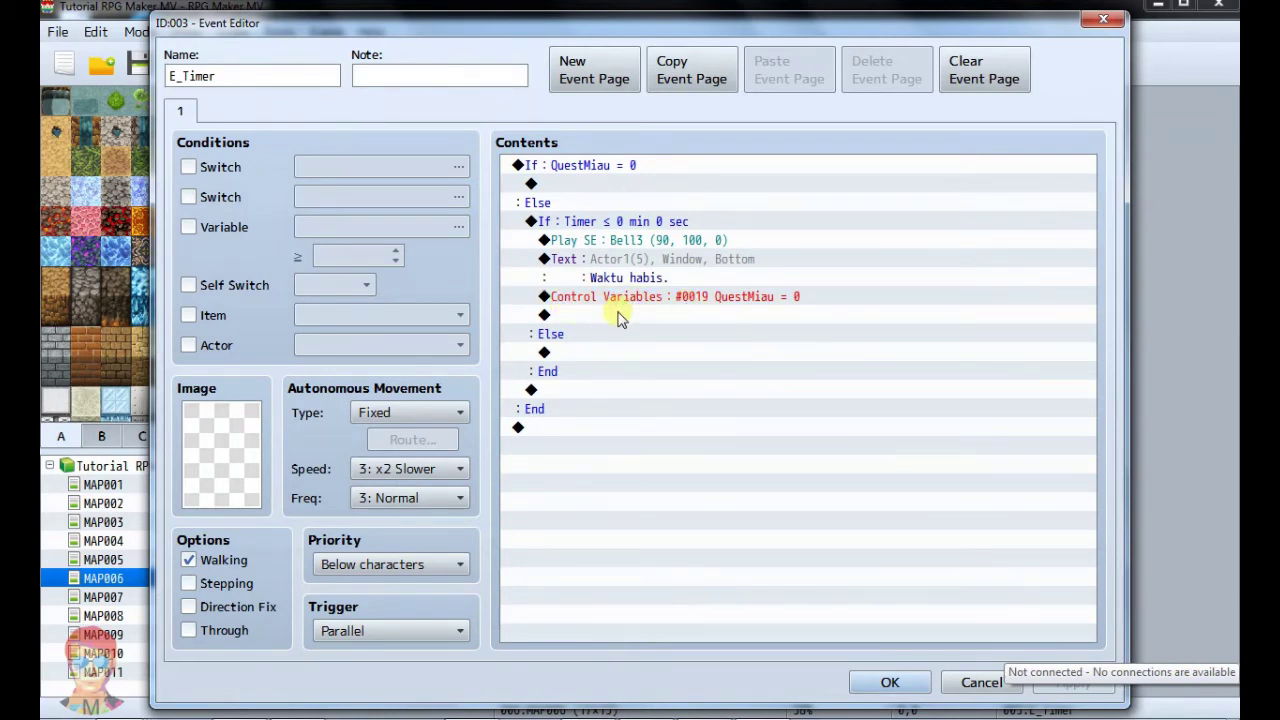
left_click(618, 316)
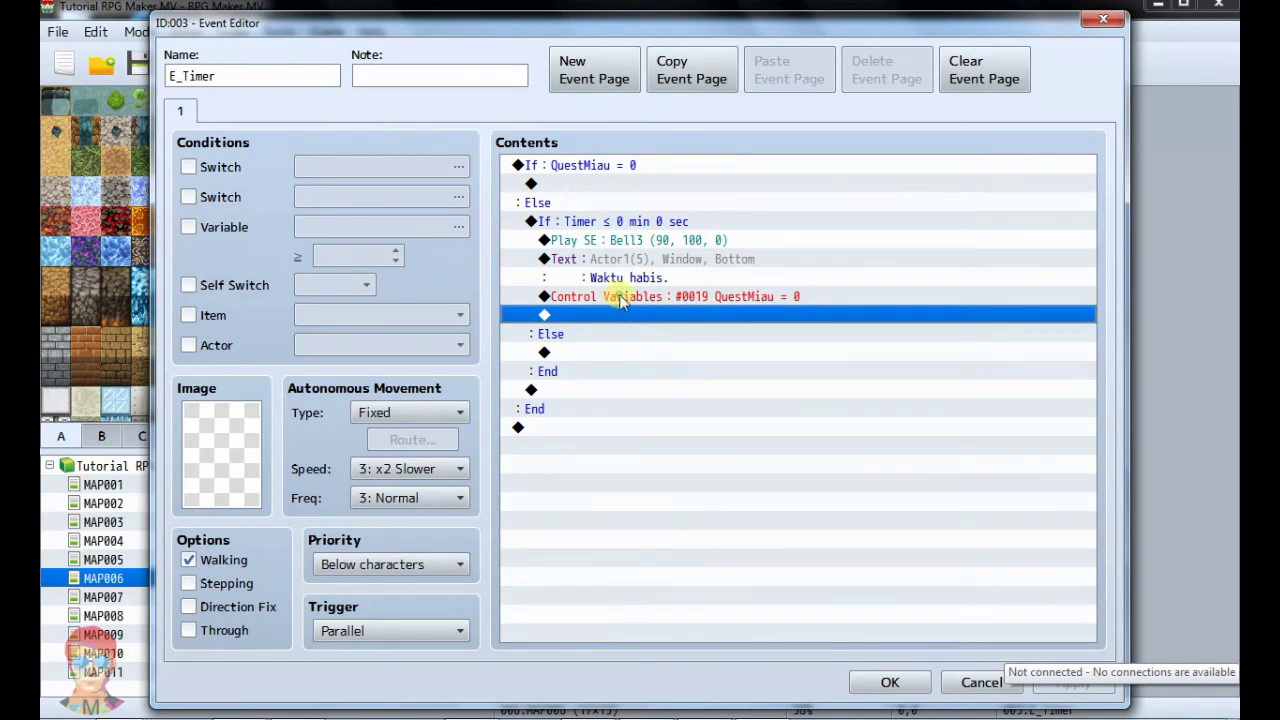
left_click(616, 296)
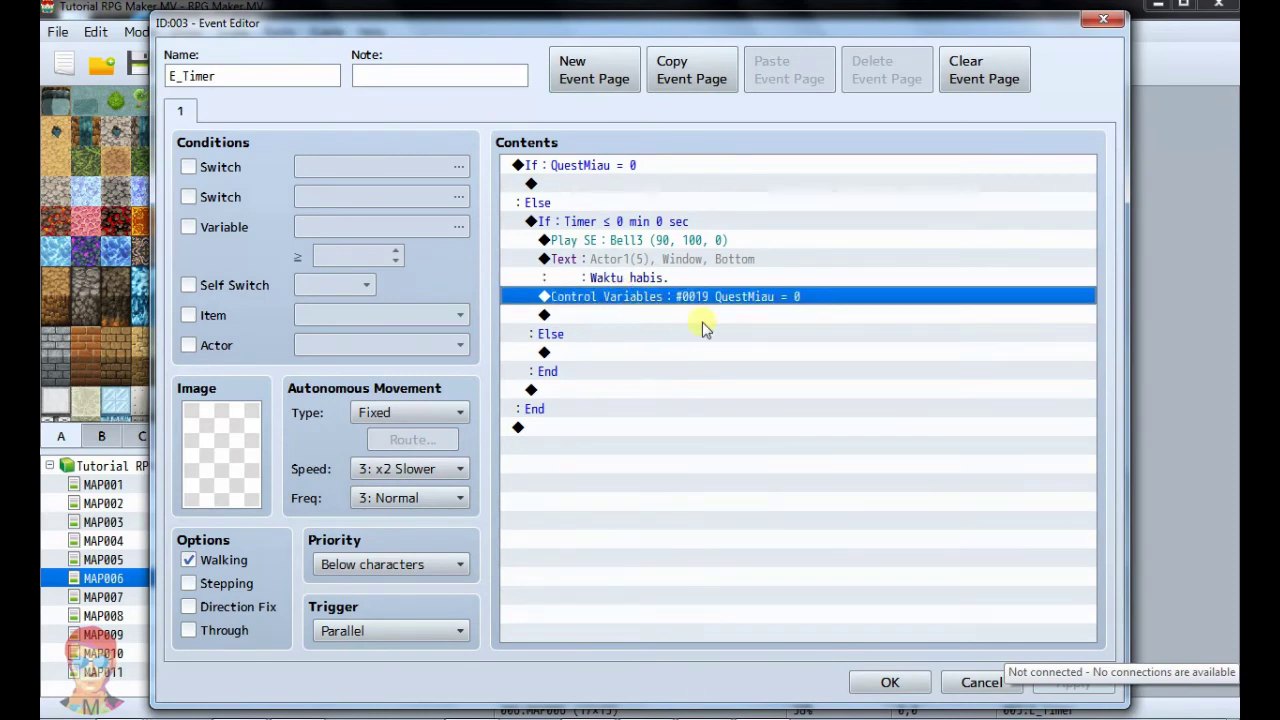
left_click(626, 317)
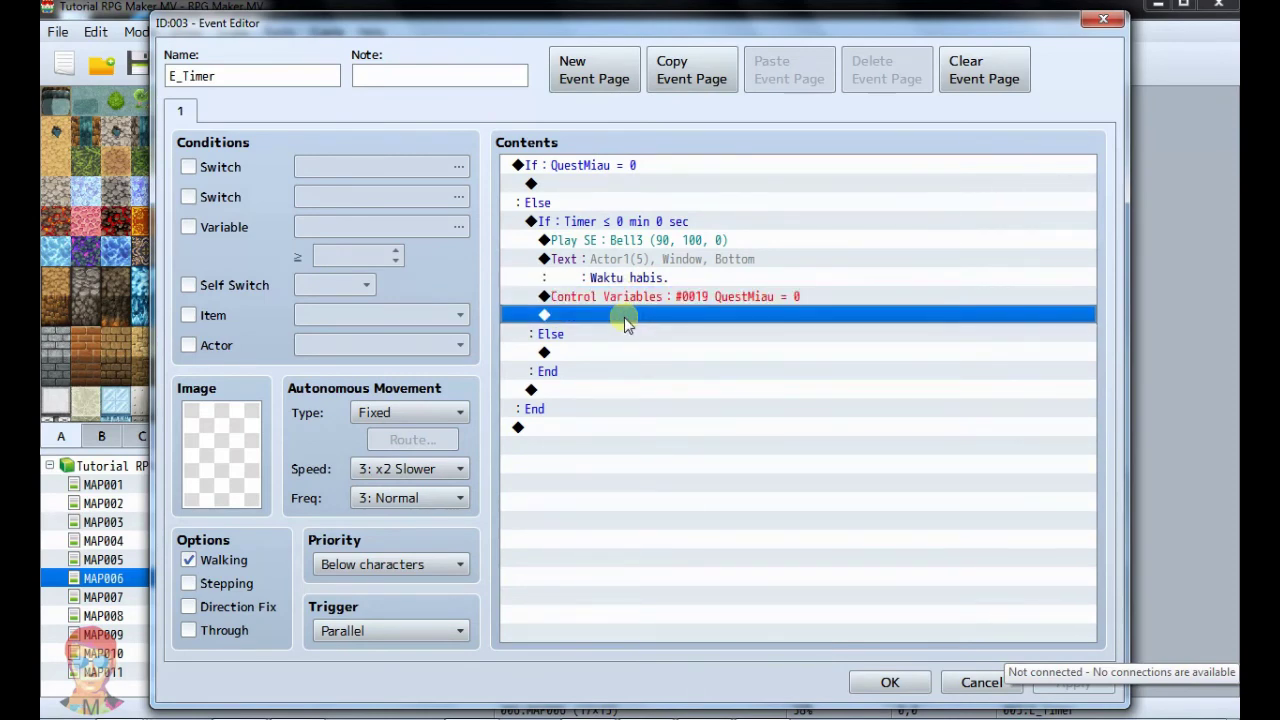
double_click(624, 315)
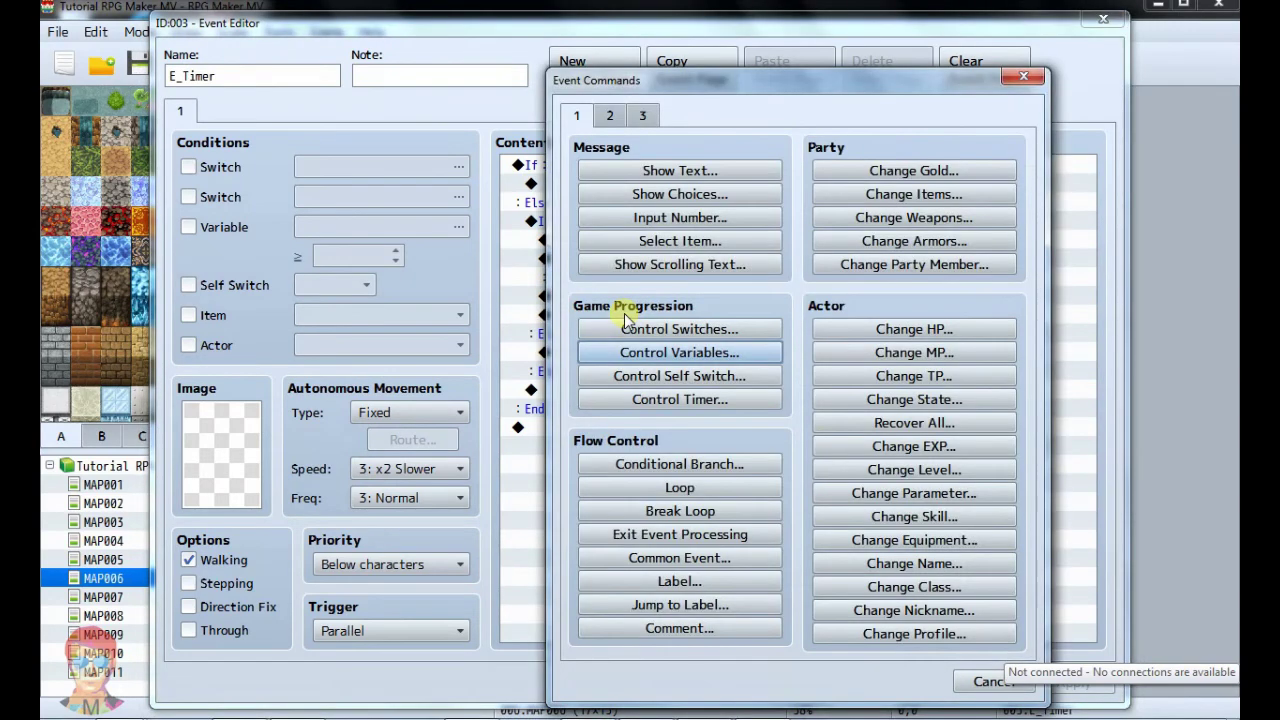
left_click(610, 115)
left_click(644, 116)
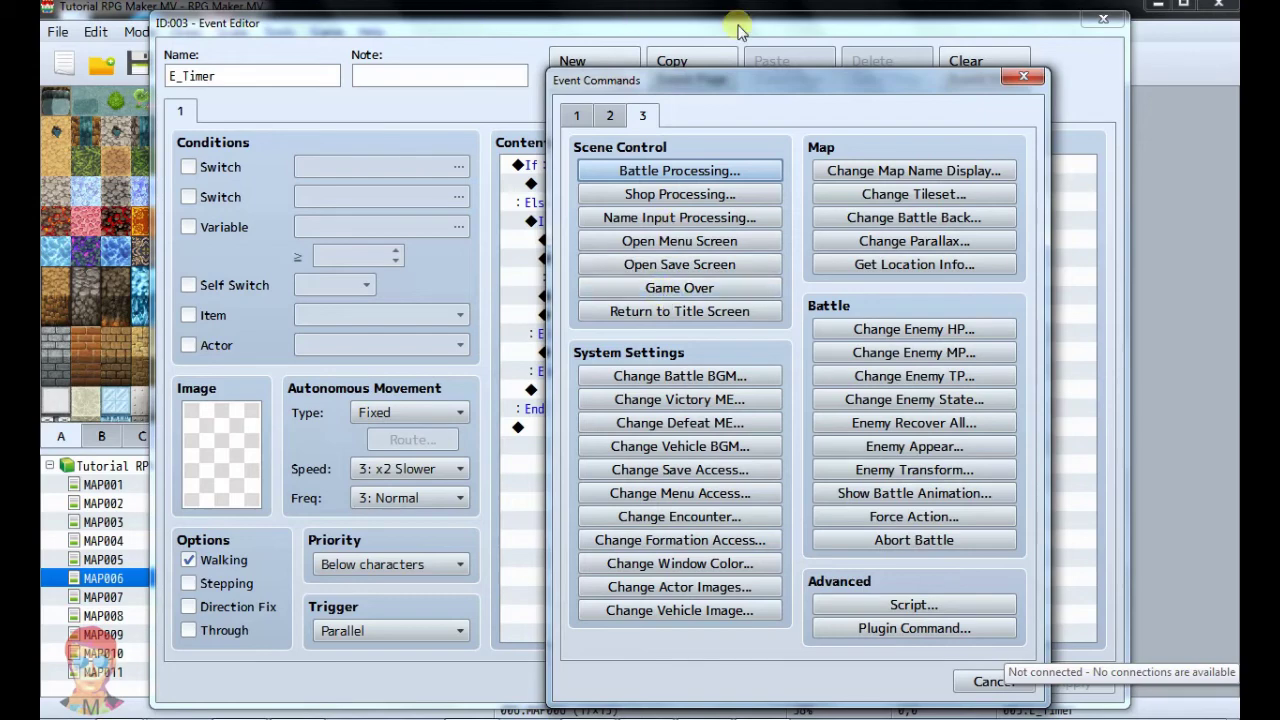
left_click(986, 681)
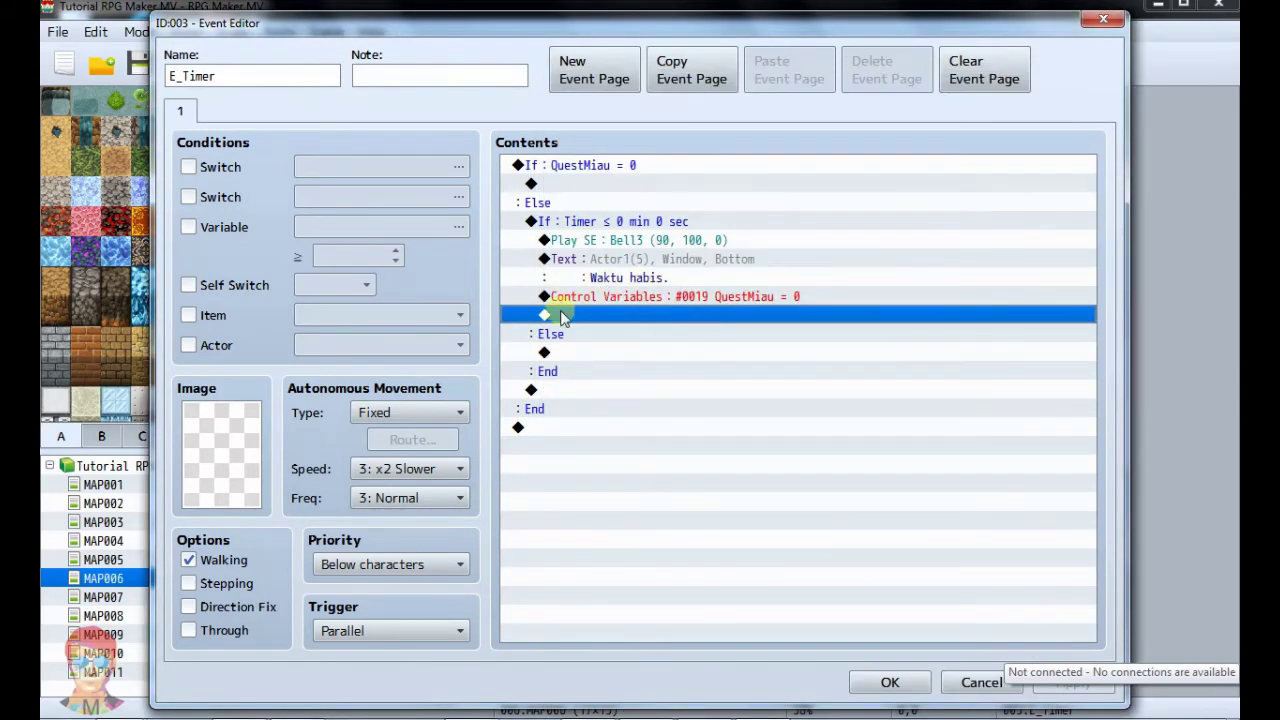
Accept the E_Timer event and return to the MAP006 map.
left_click(618, 298)
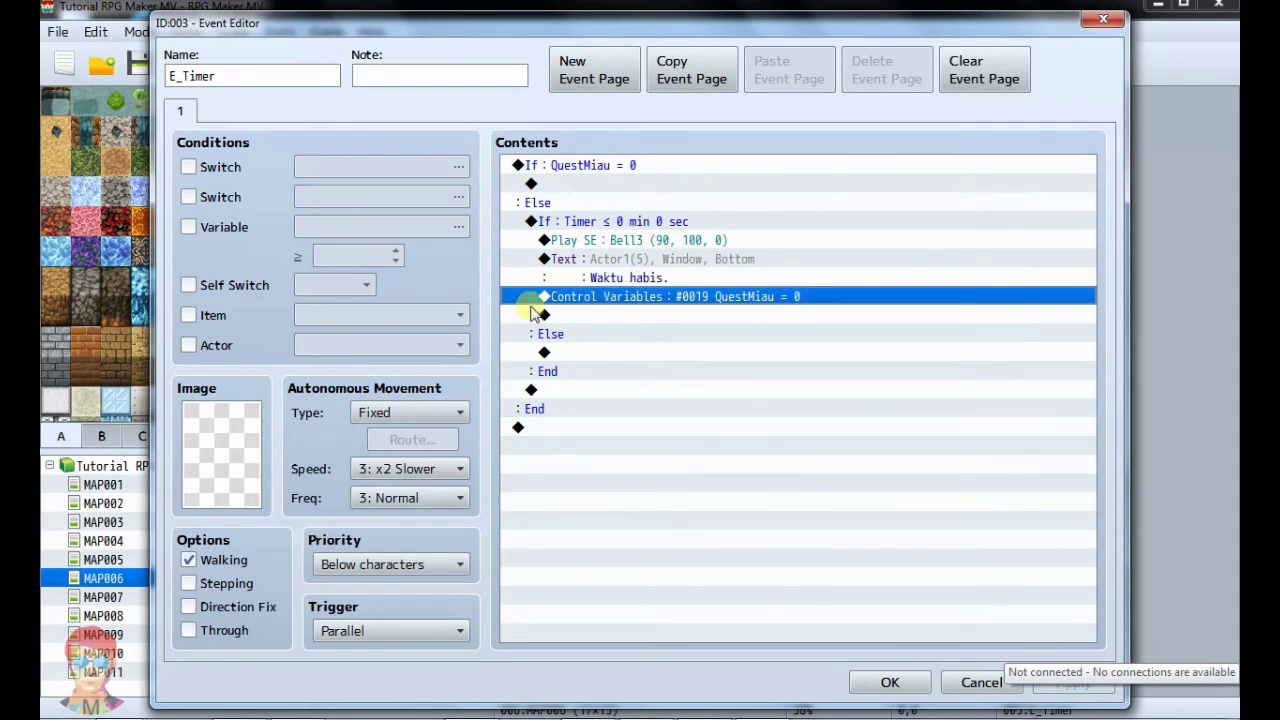
left_click(889, 683)
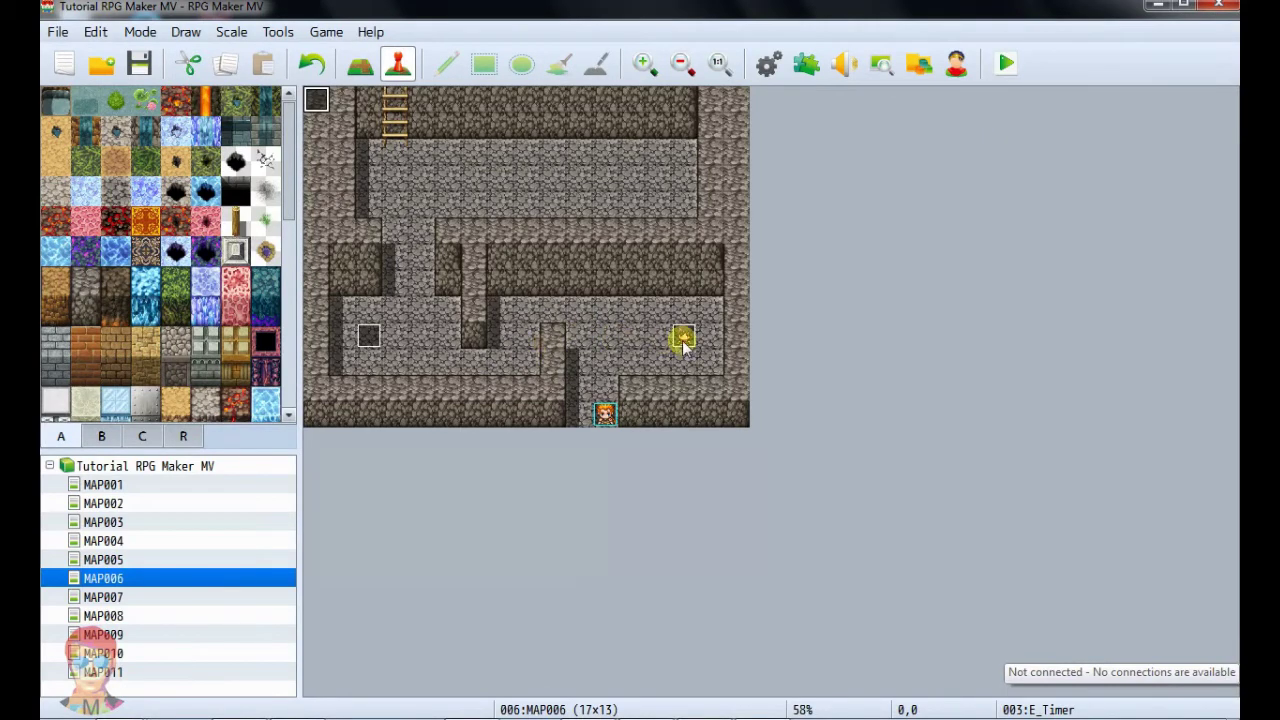
In the E_QuestKucing event, add a Control Timer Stop command after the "Terimakasih sudah menemukan Miau" message, then apply and accept the event.
left_click(684, 338)
left_click(685, 339)
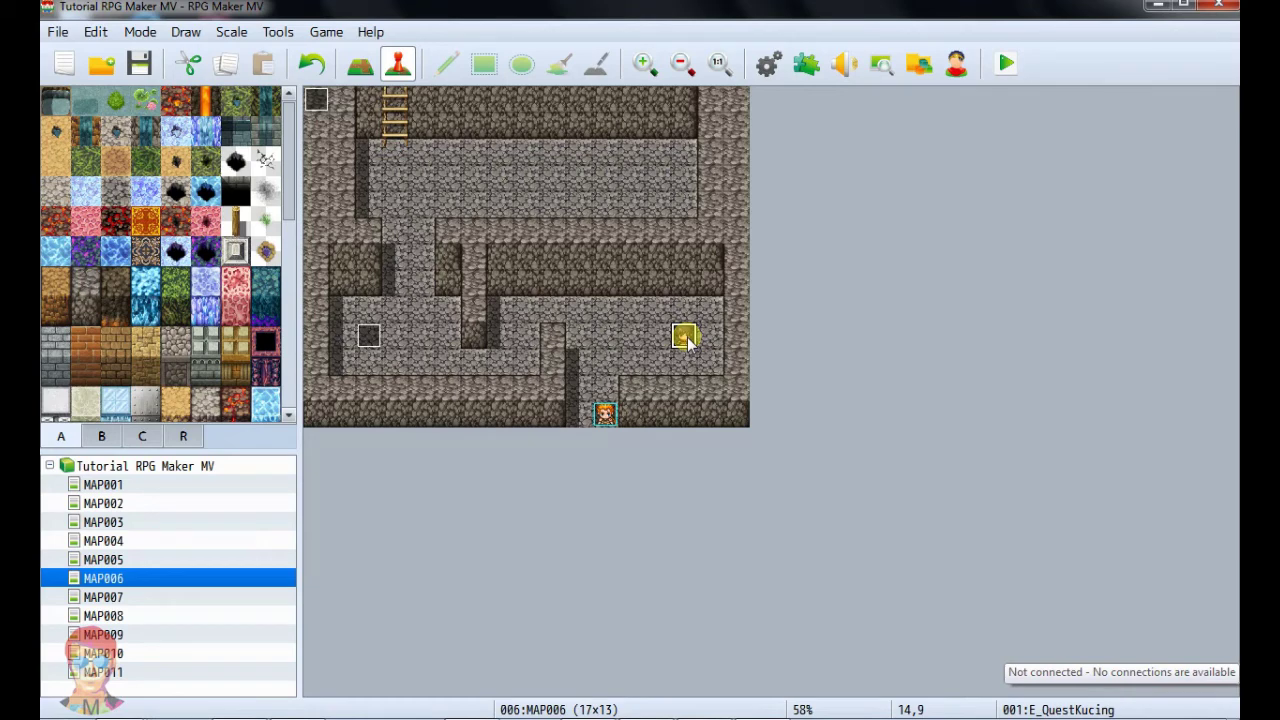
double_click(687, 338)
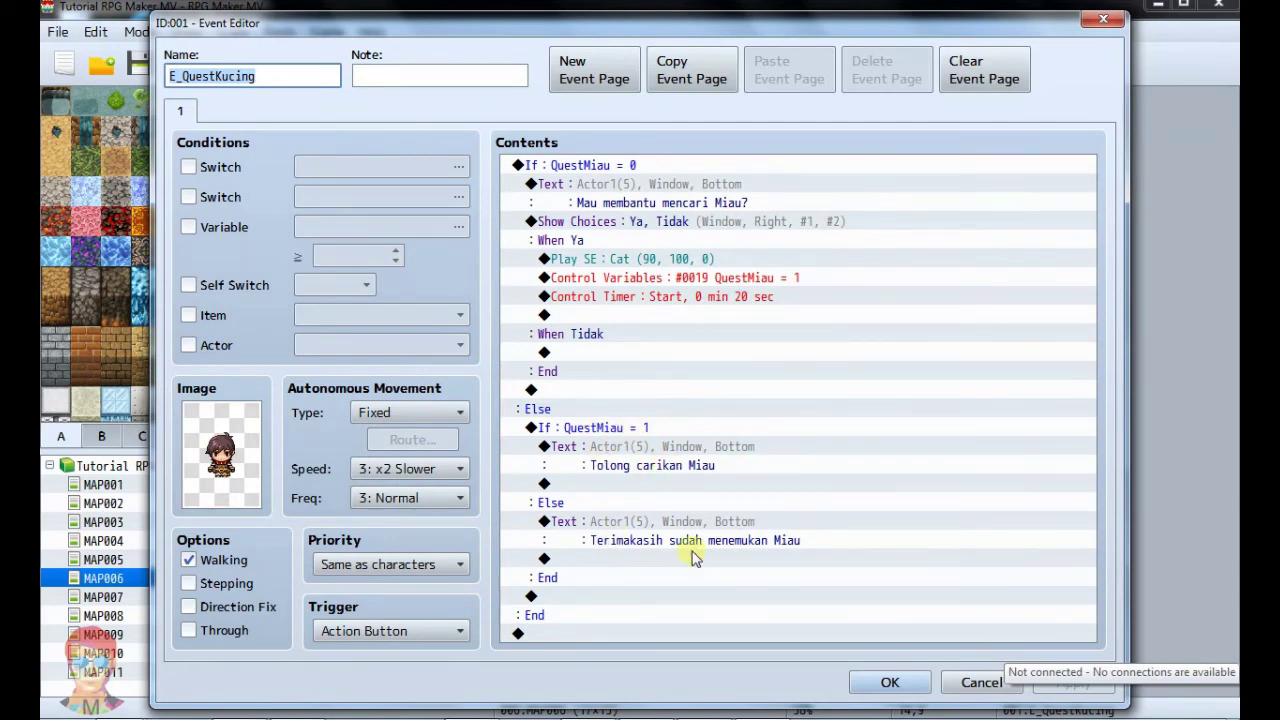
left_click(601, 560)
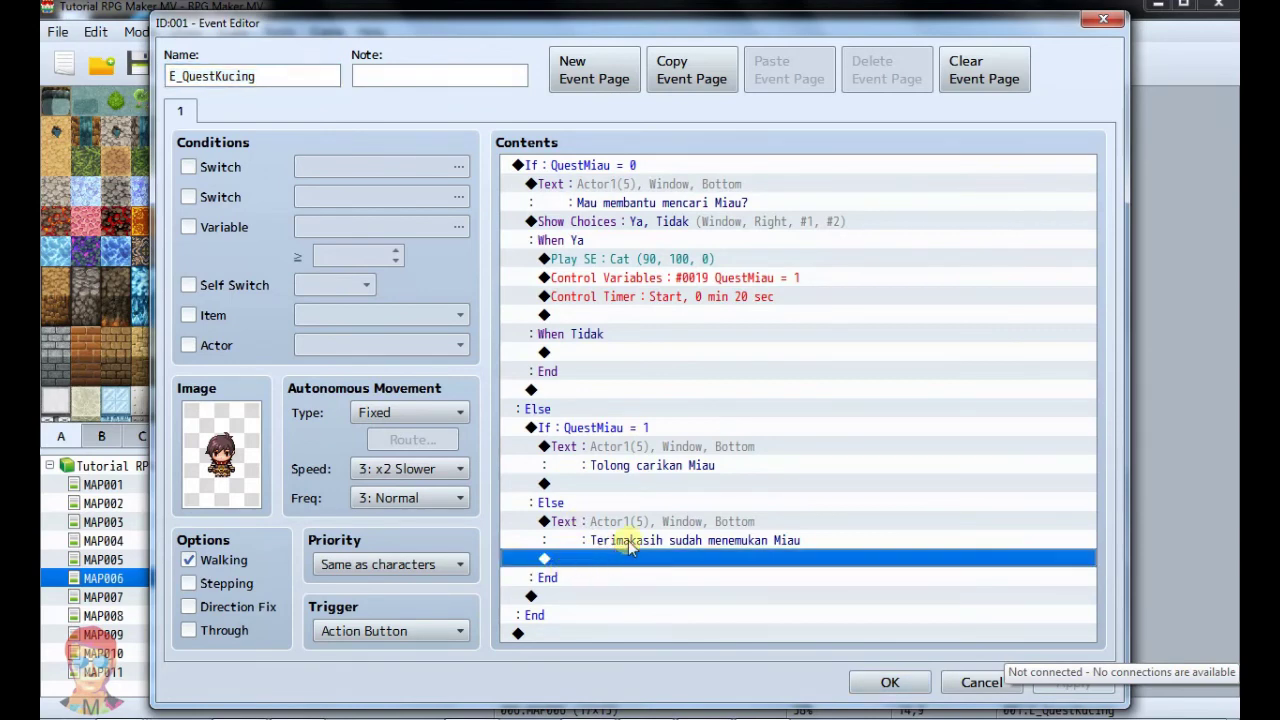
left_click(628, 541)
left_click(630, 560)
double_click(627, 563)
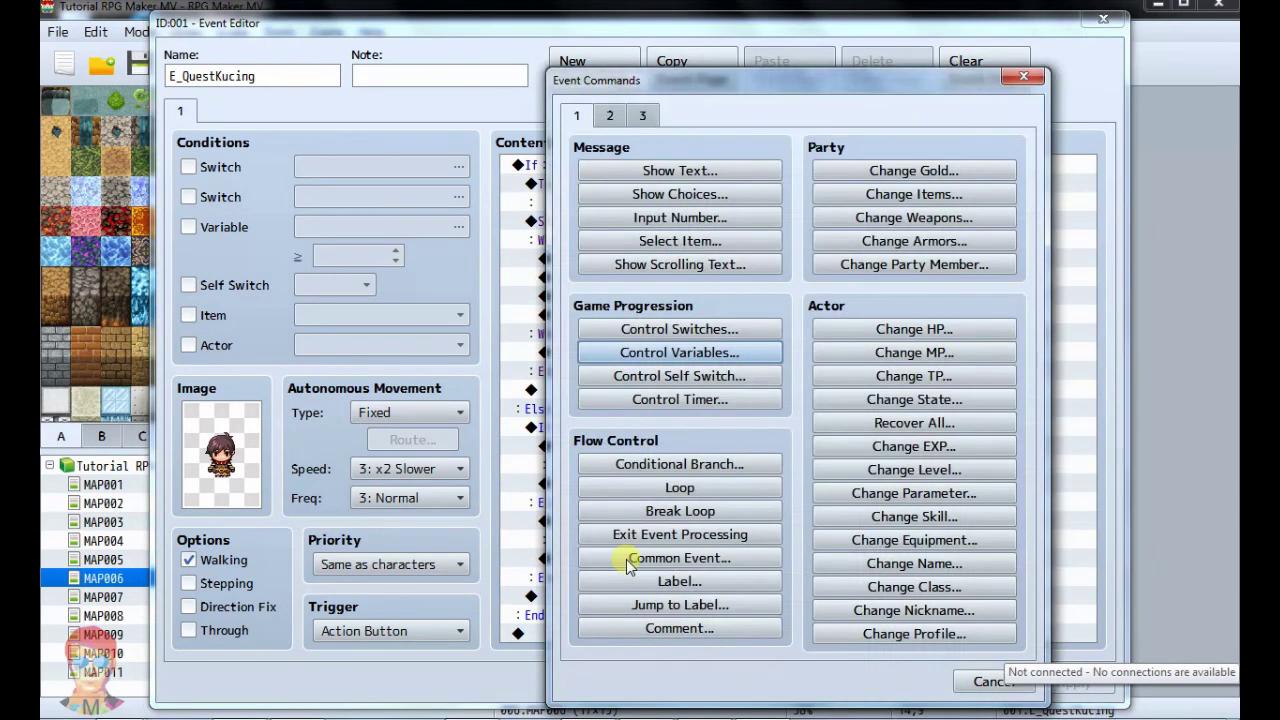
left_click(641, 400)
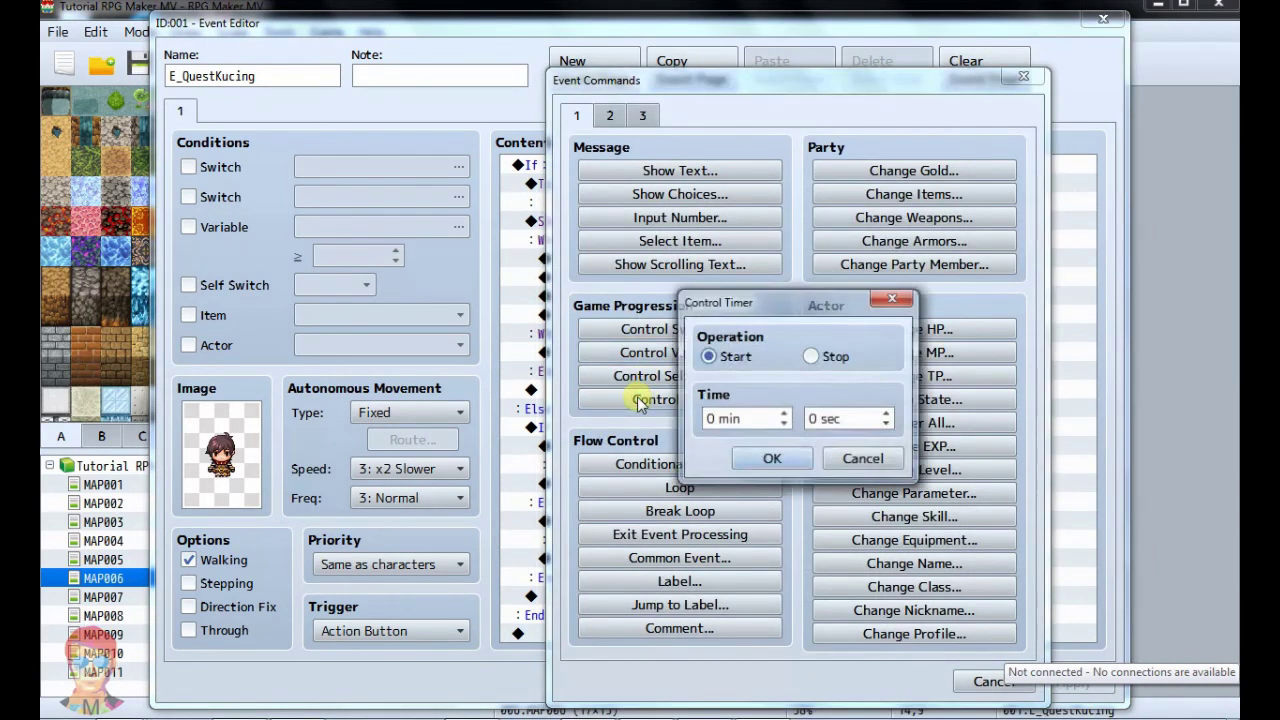
left_click(810, 356)
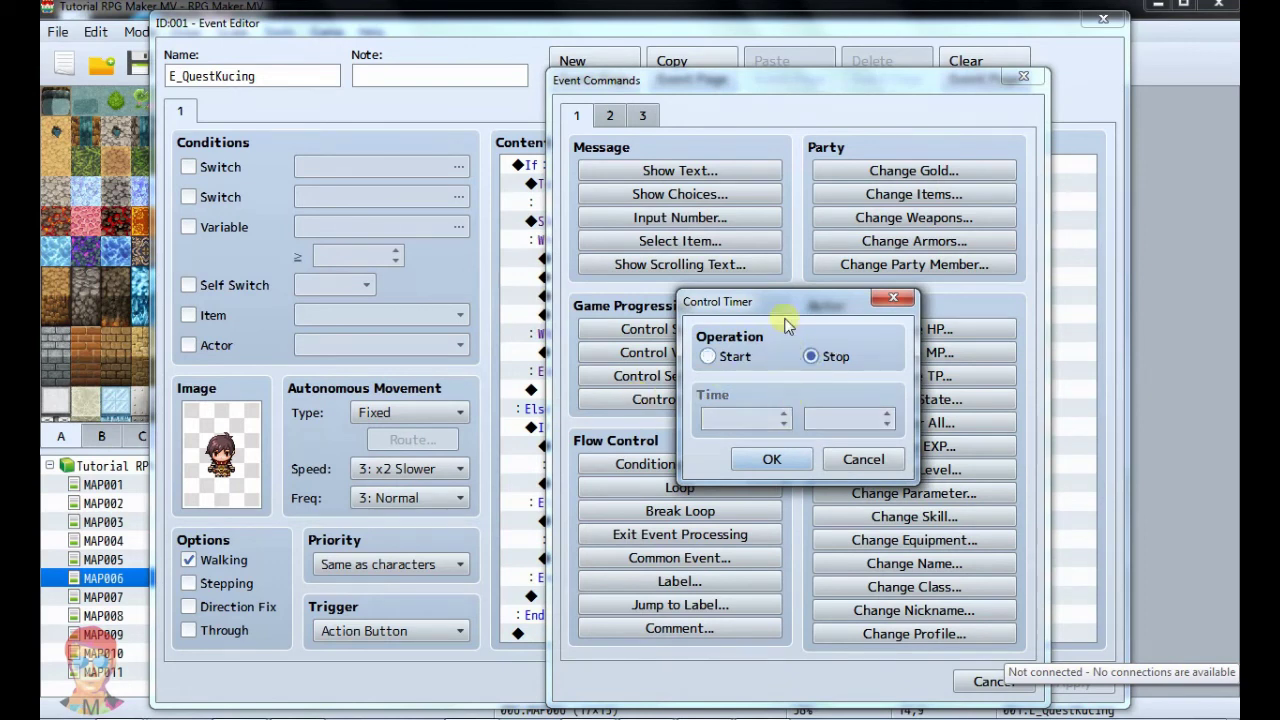
left_click(771, 460)
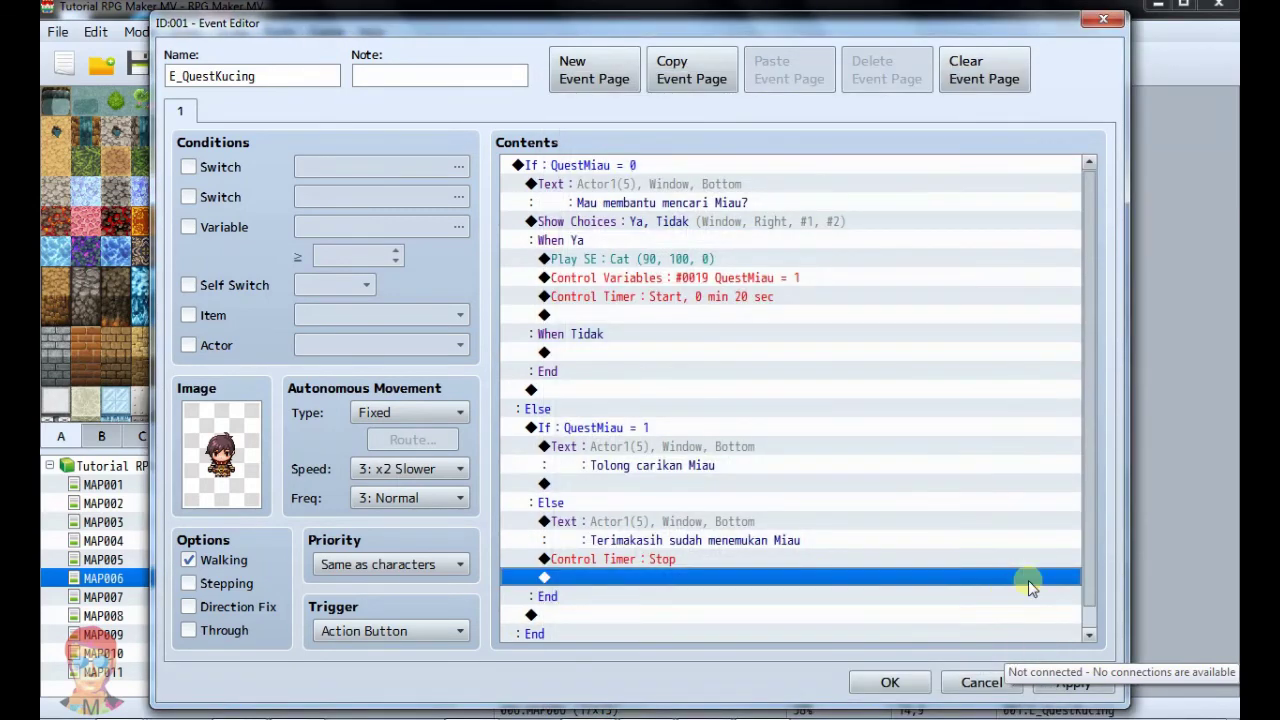
left_click(1058, 688)
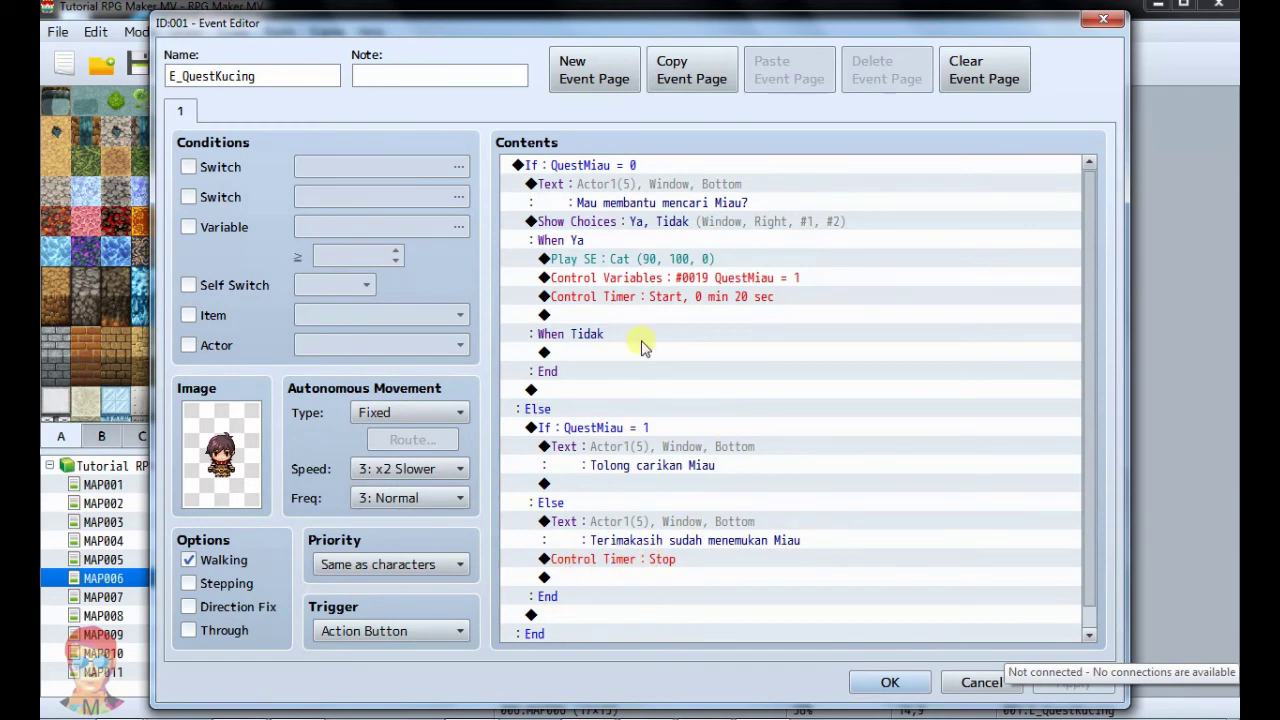
left_click(886, 681)
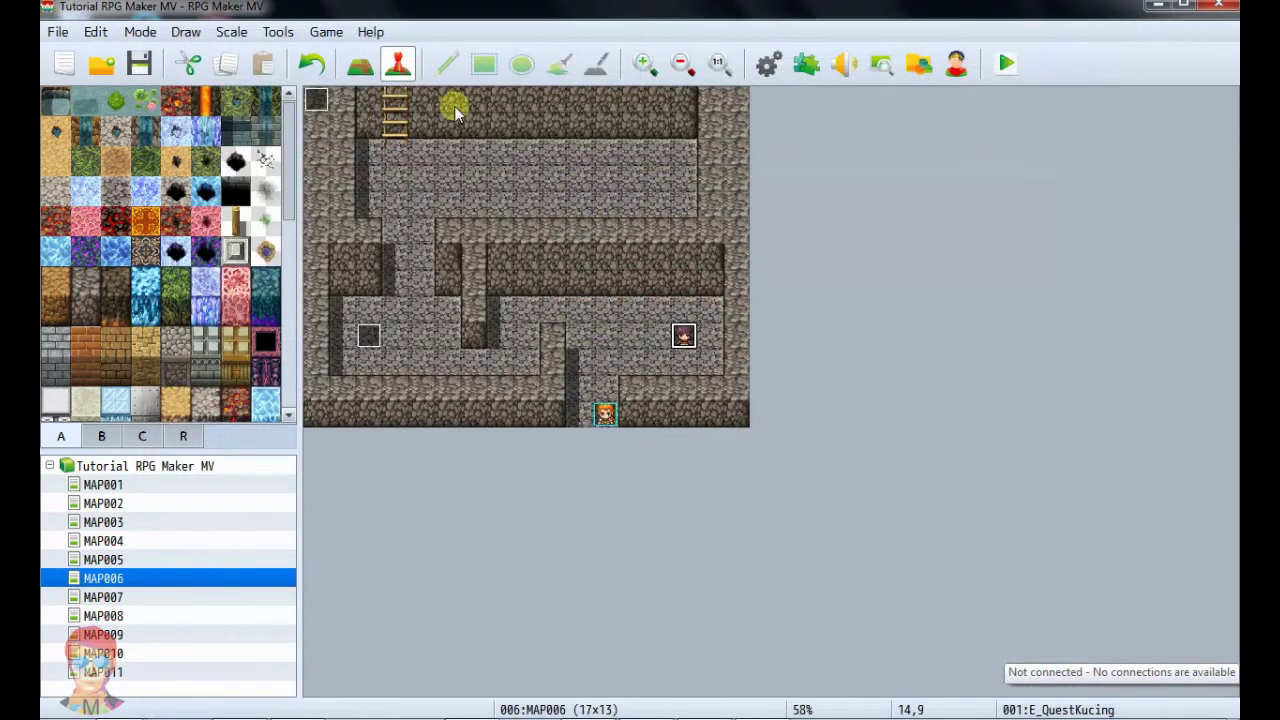
Launch a playtest, saving the changes to the game, and start a new game.
left_click(330, 32)
left_click(343, 54)
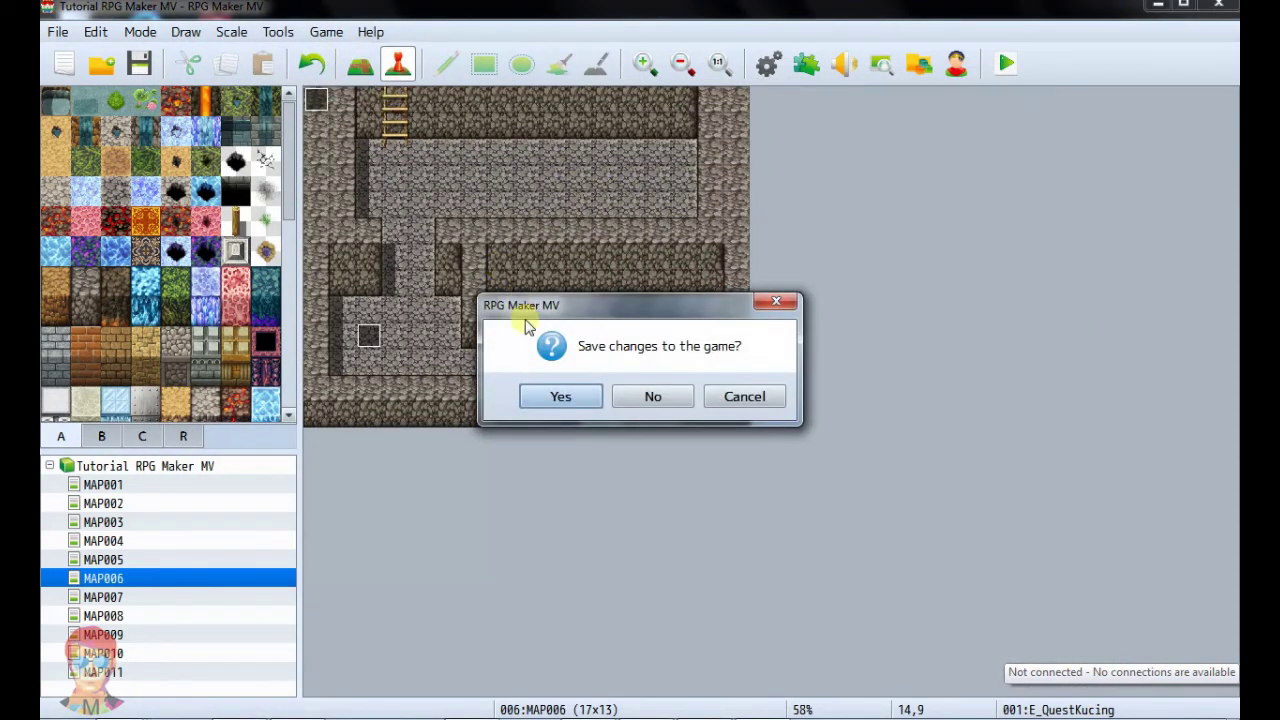
left_click(562, 396)
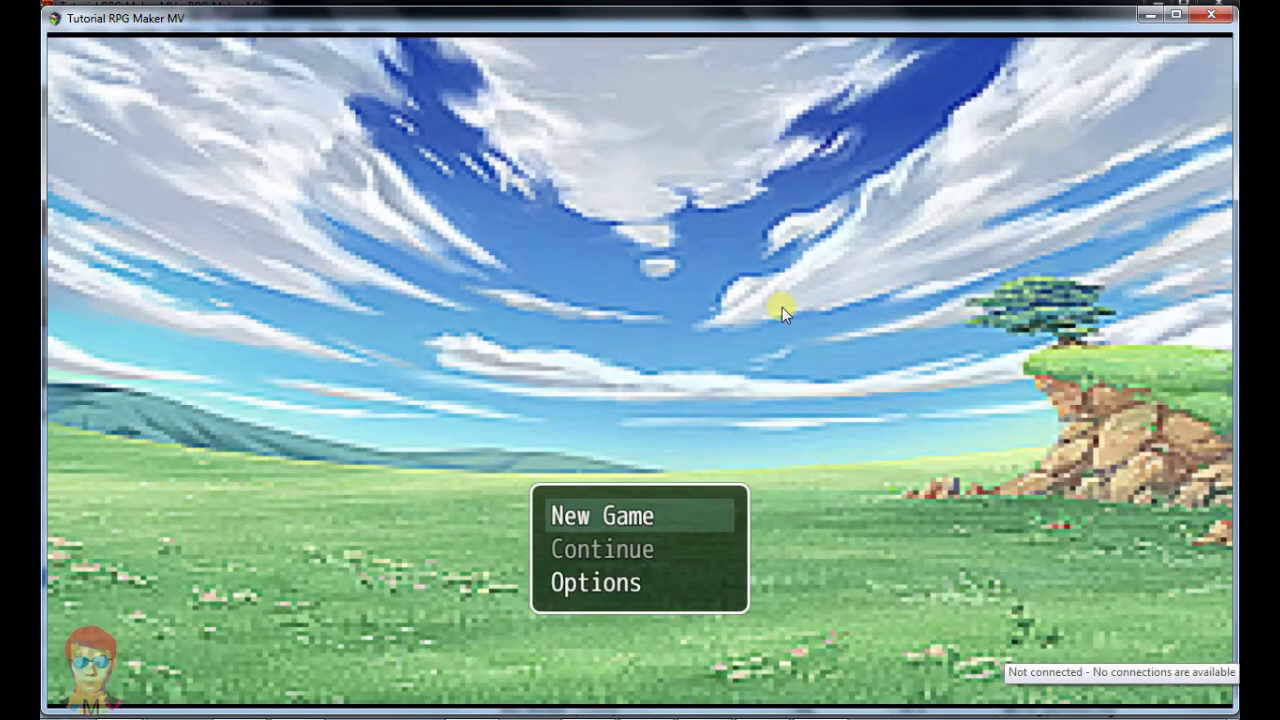
key("Return")
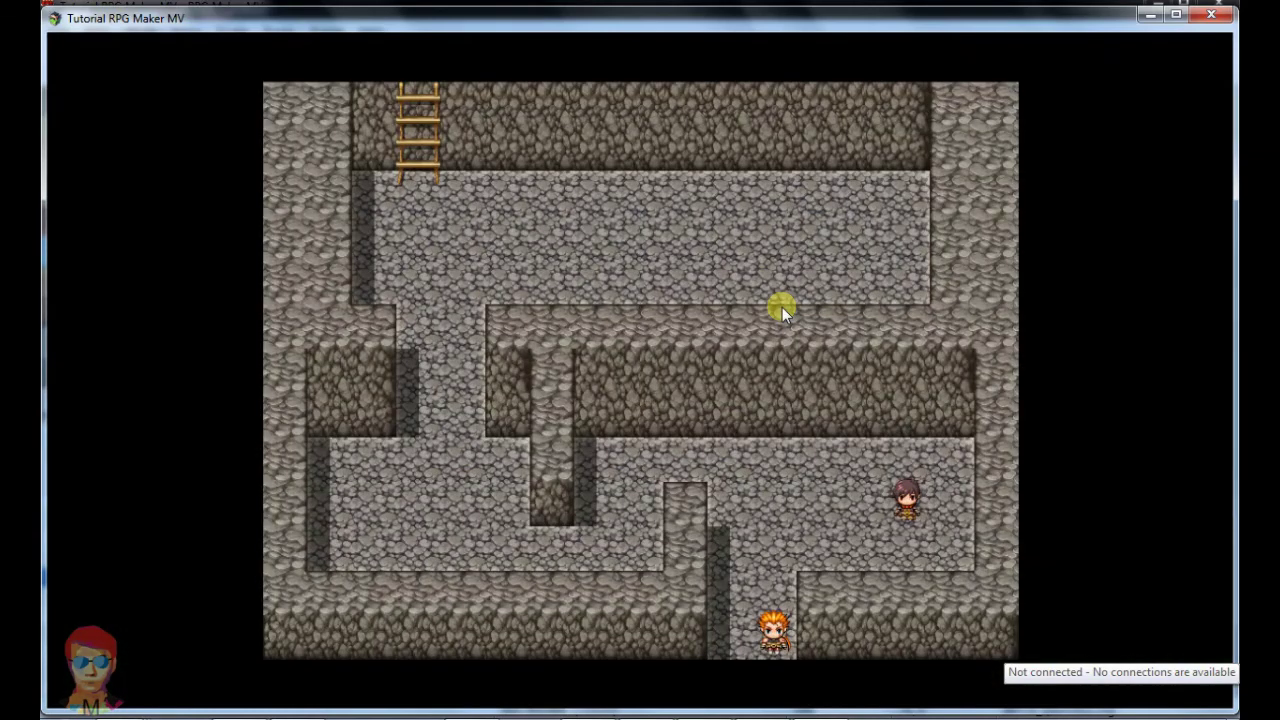
Walk the hero up to the dark-haired quest giver, talk to him and accept the cat search with Ya.
key("Up")
key("Up")
key("Up")
key("Up")
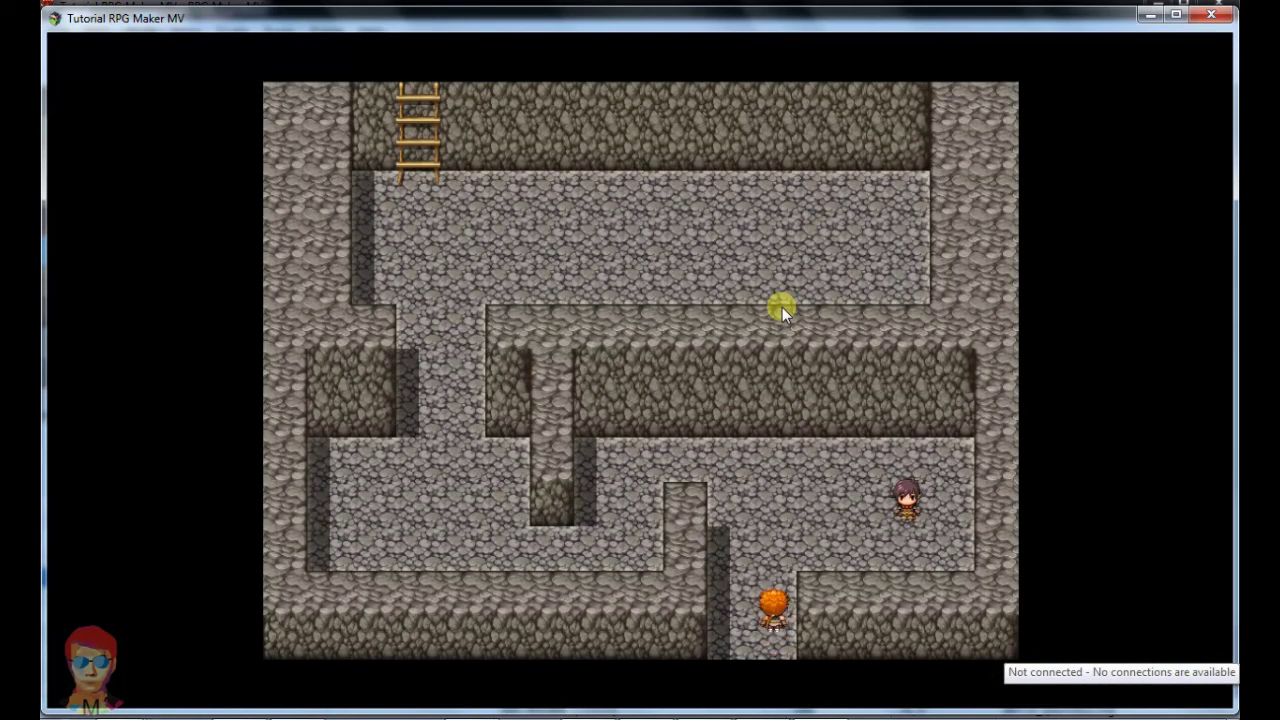
key("Down")
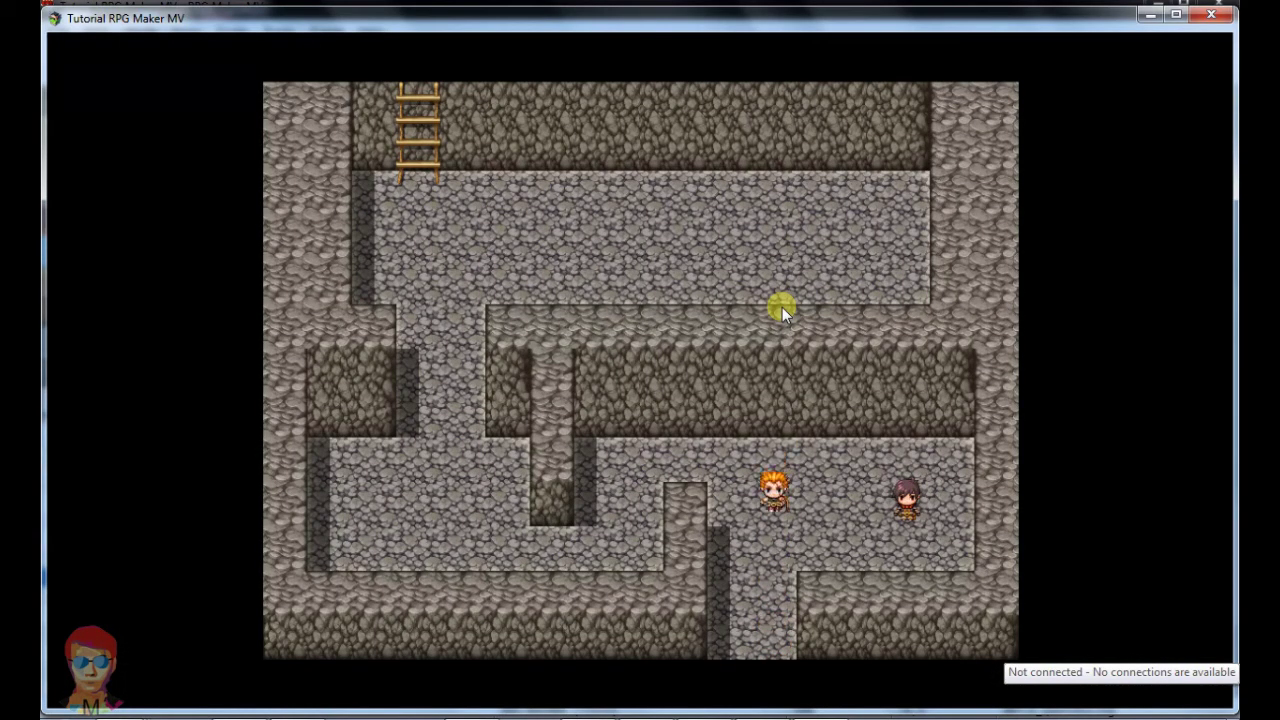
key("Up")
key("Down")
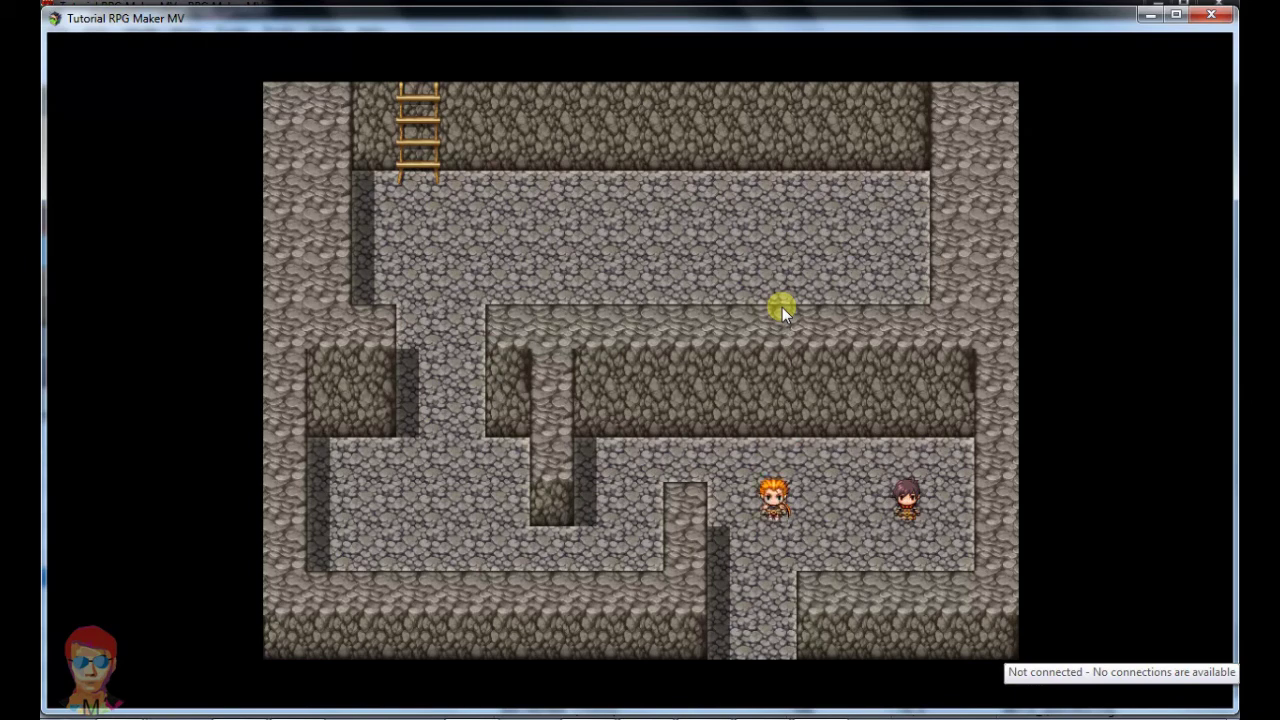
key("Right")
key("Right")
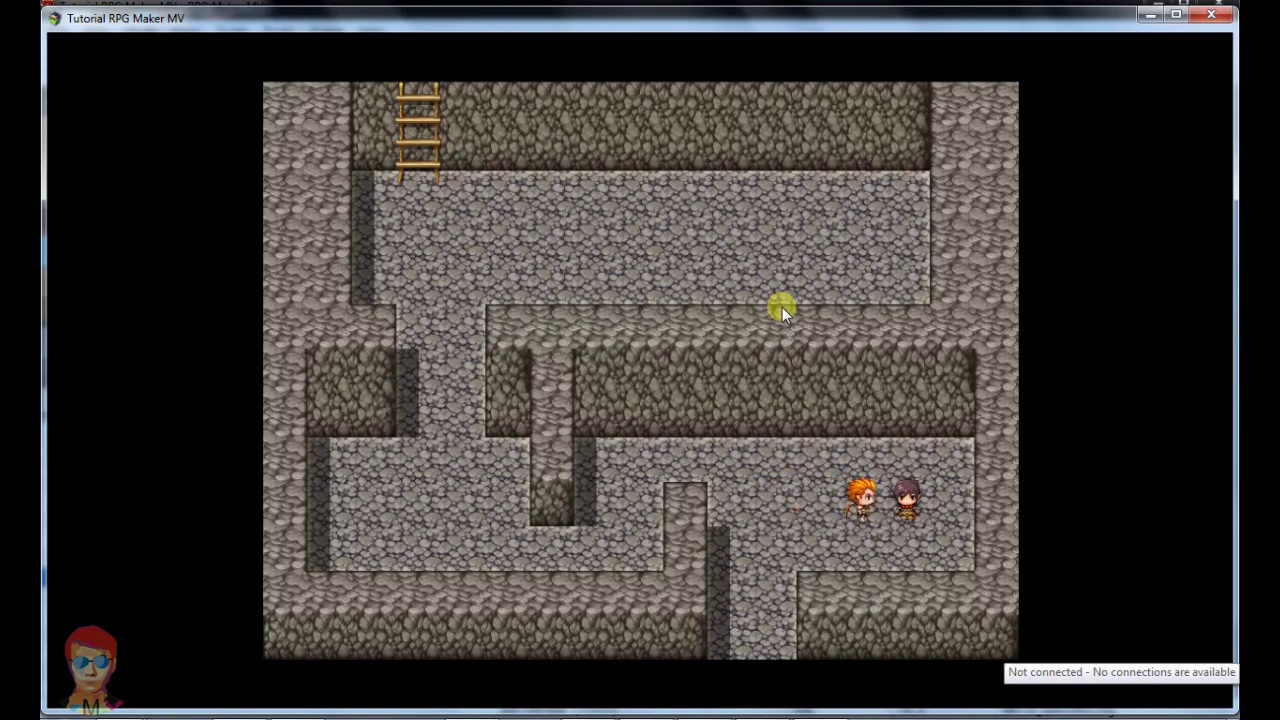
key("Return")
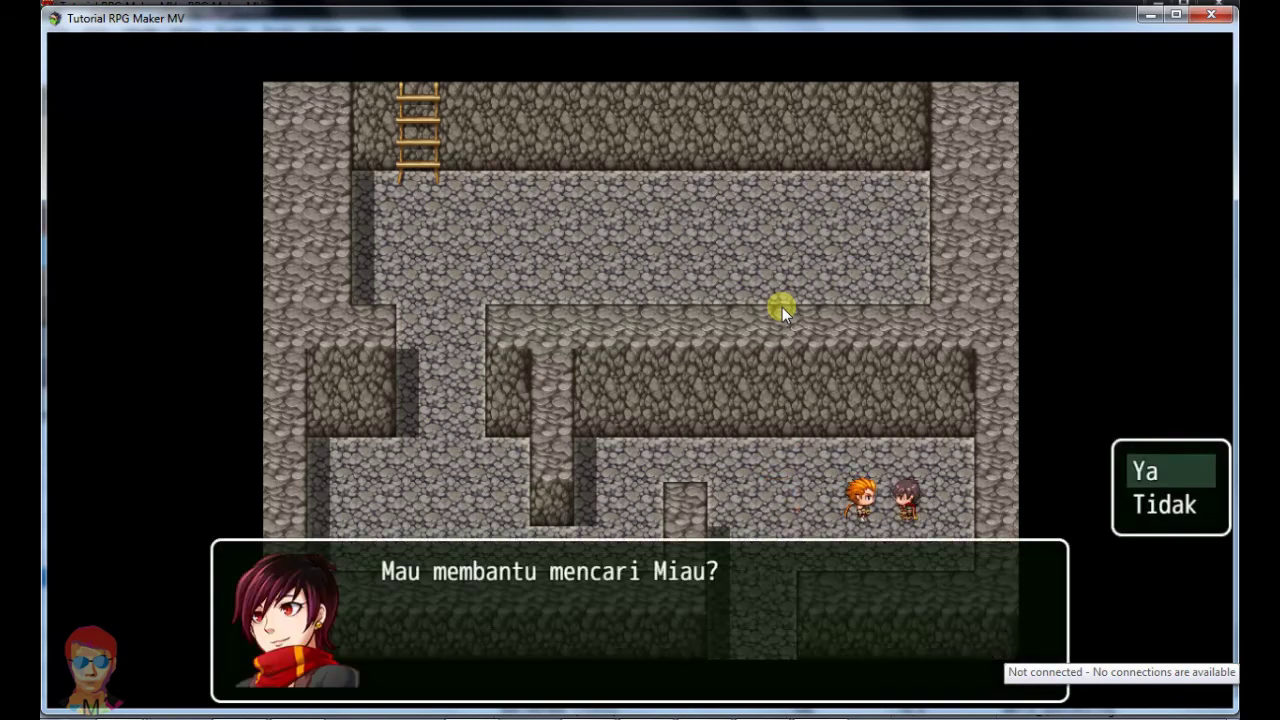
key("Return")
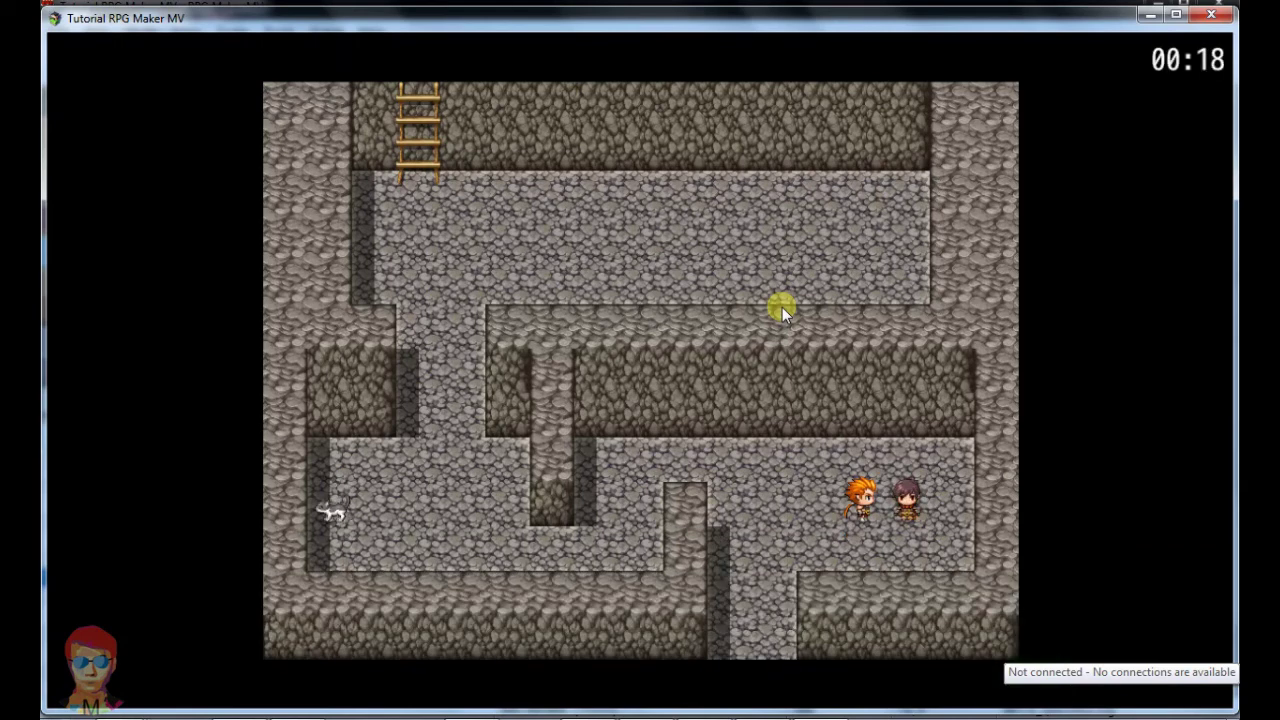
Walk to the western chamber near the cat, let the timer run out and dismiss the "Waktu habis." message.
key("Left")
key("Left")
key("Left")
key("Up")
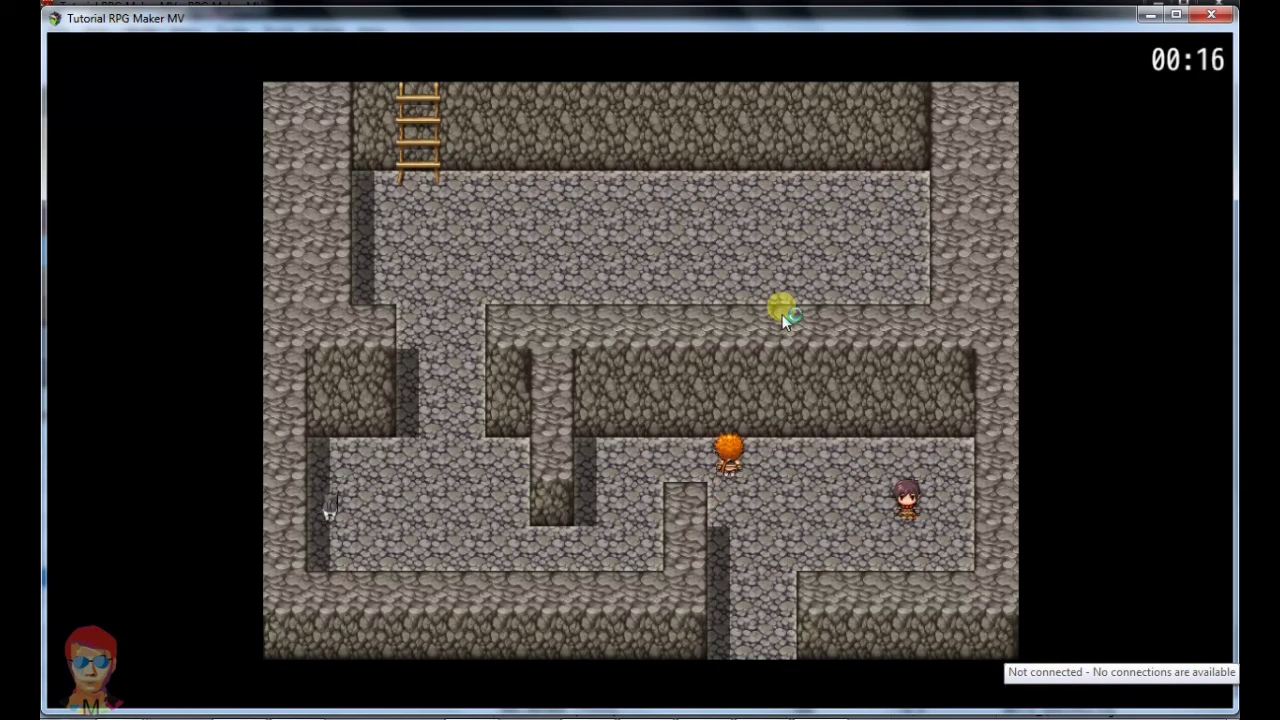
key("Left")
key("Left")
key("Left")
key("Down")
key("Down")
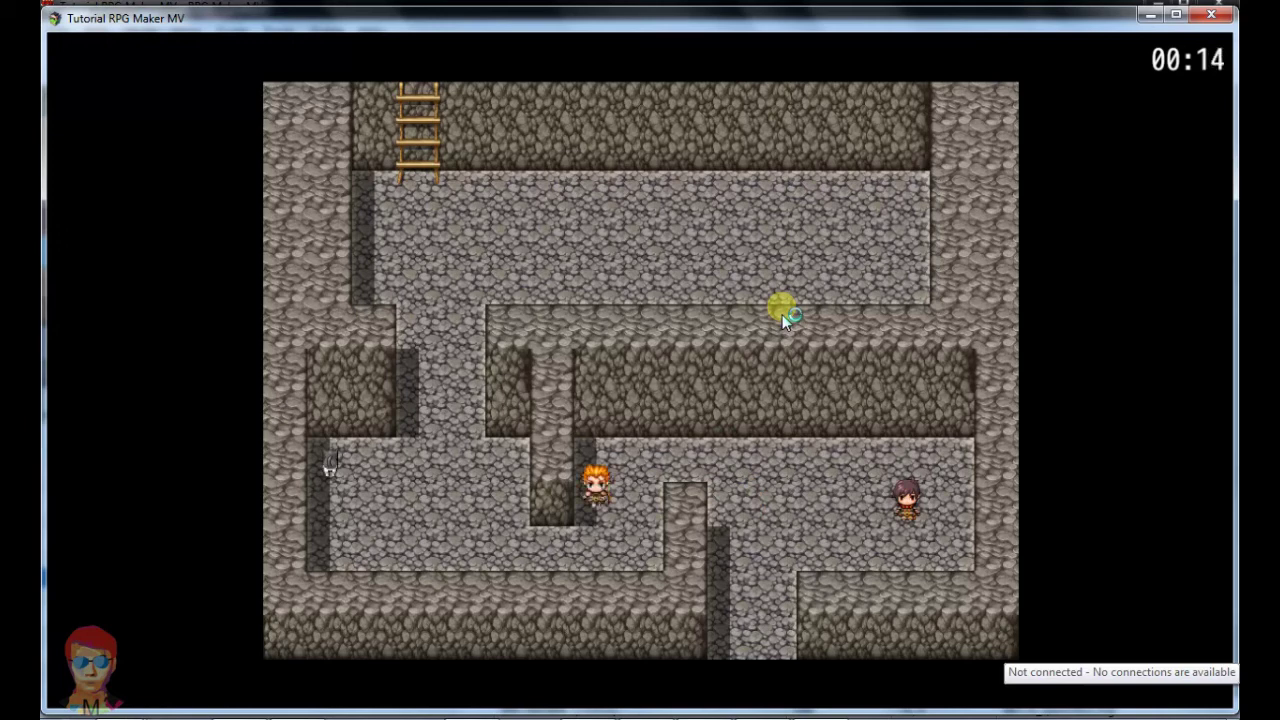
key("Left")
key("Left")
key("Left")
key("Left")
key("Left")
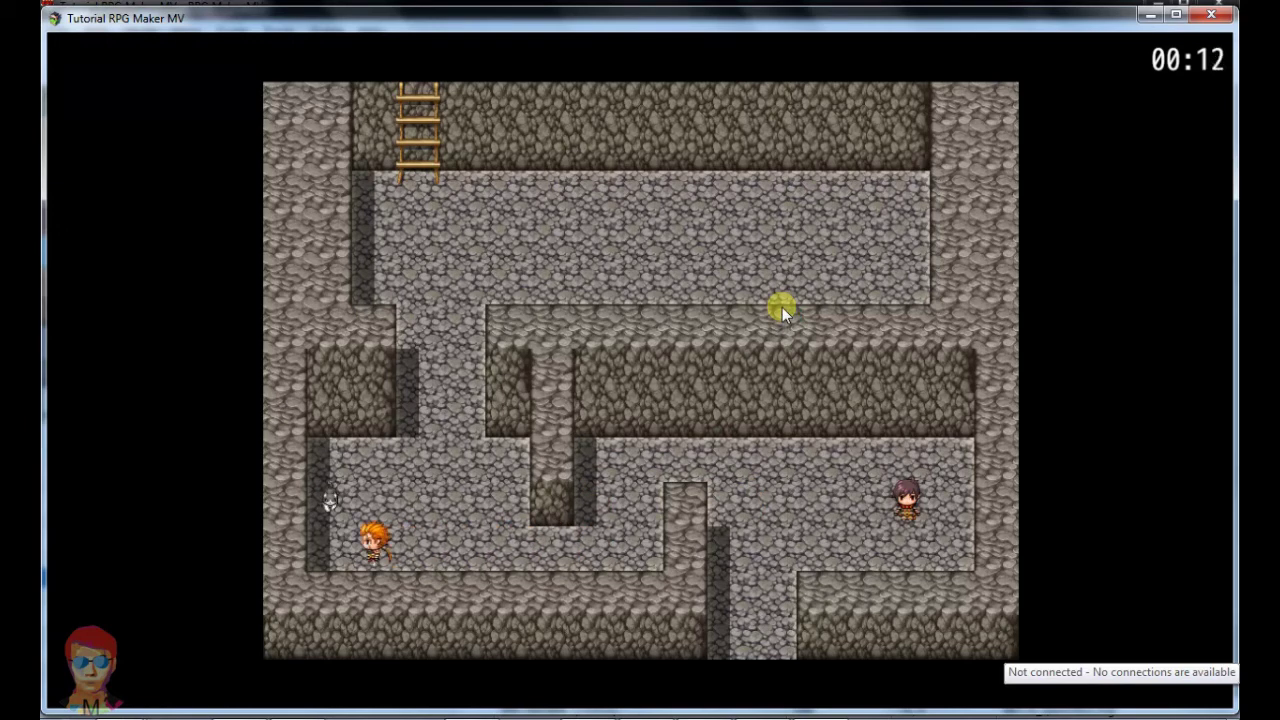
key("Up")
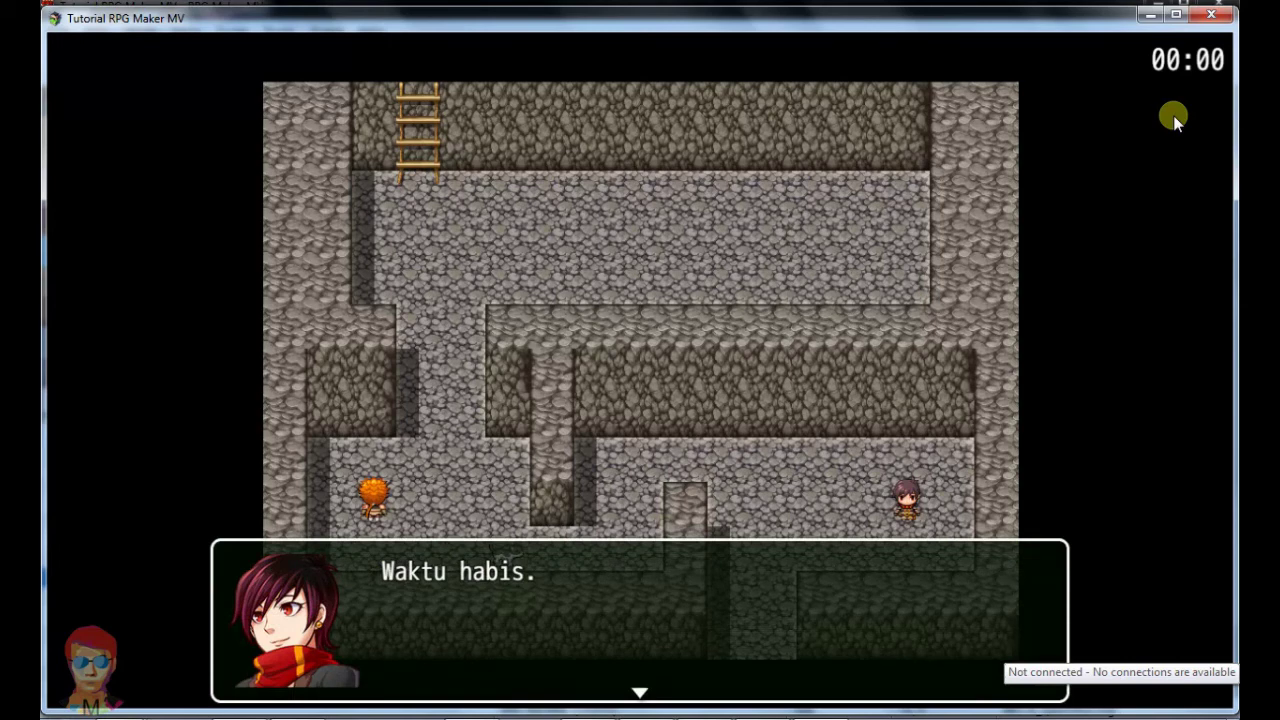
key("Return")
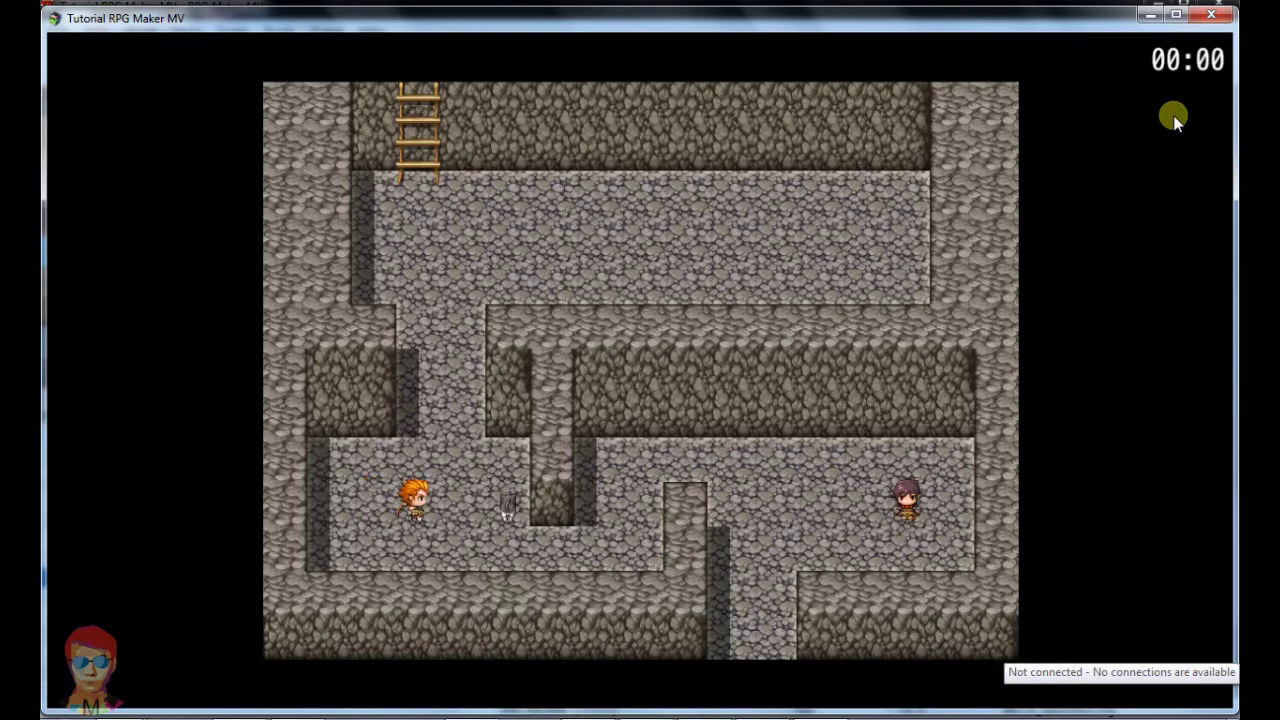
With the timer expired, catch up with the wandering cat, talk to it and close its "Miau.." message.
key("Right")
key("Down")
key("Right")
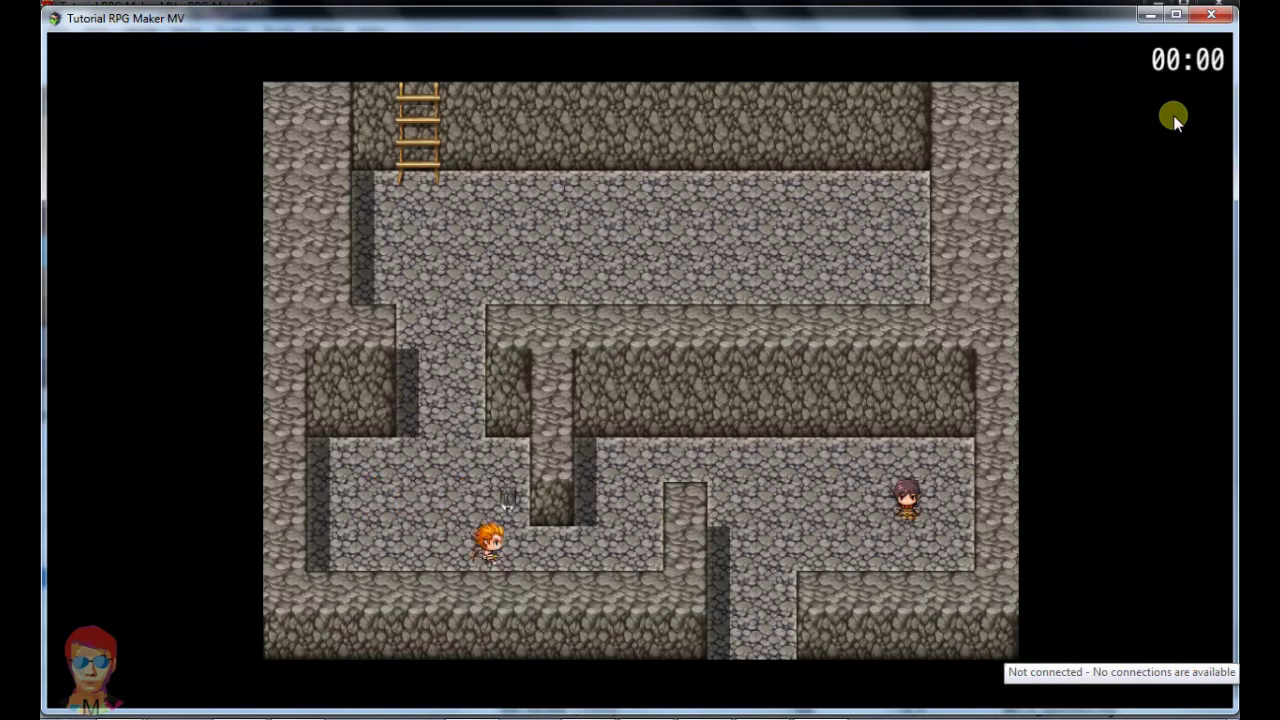
key("Right")
key("Up")
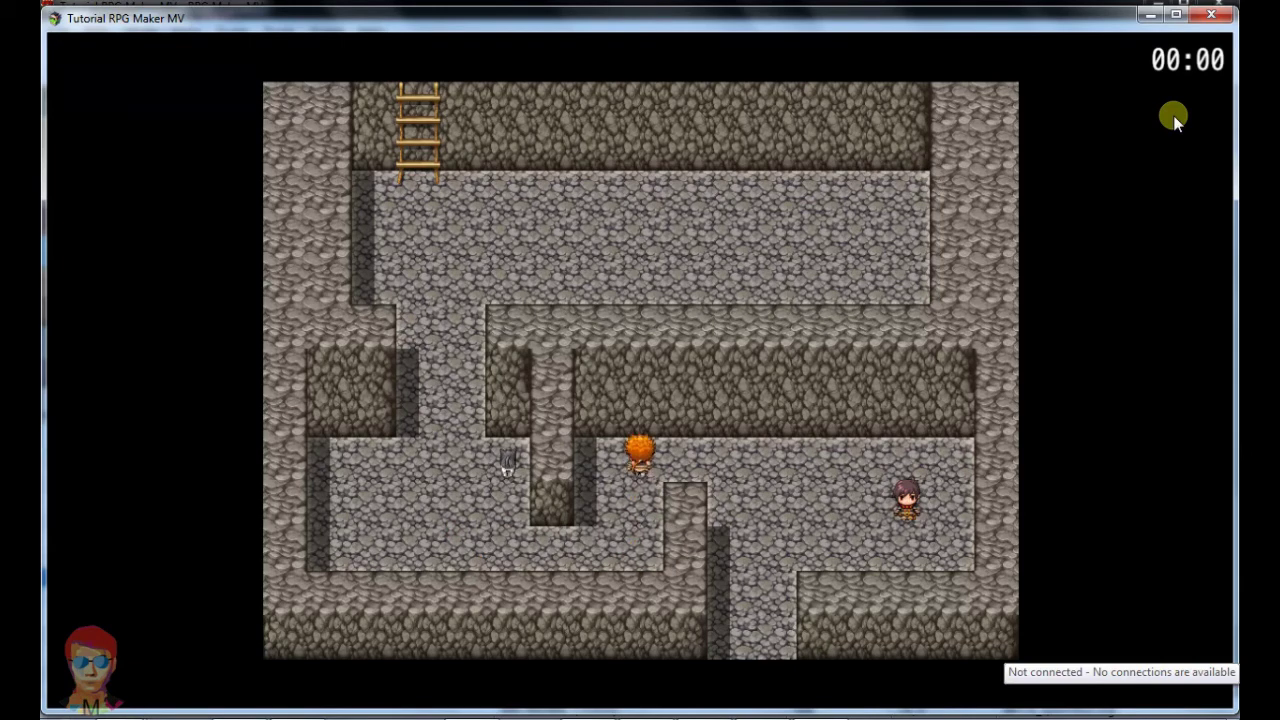
key("Left")
key("Down")
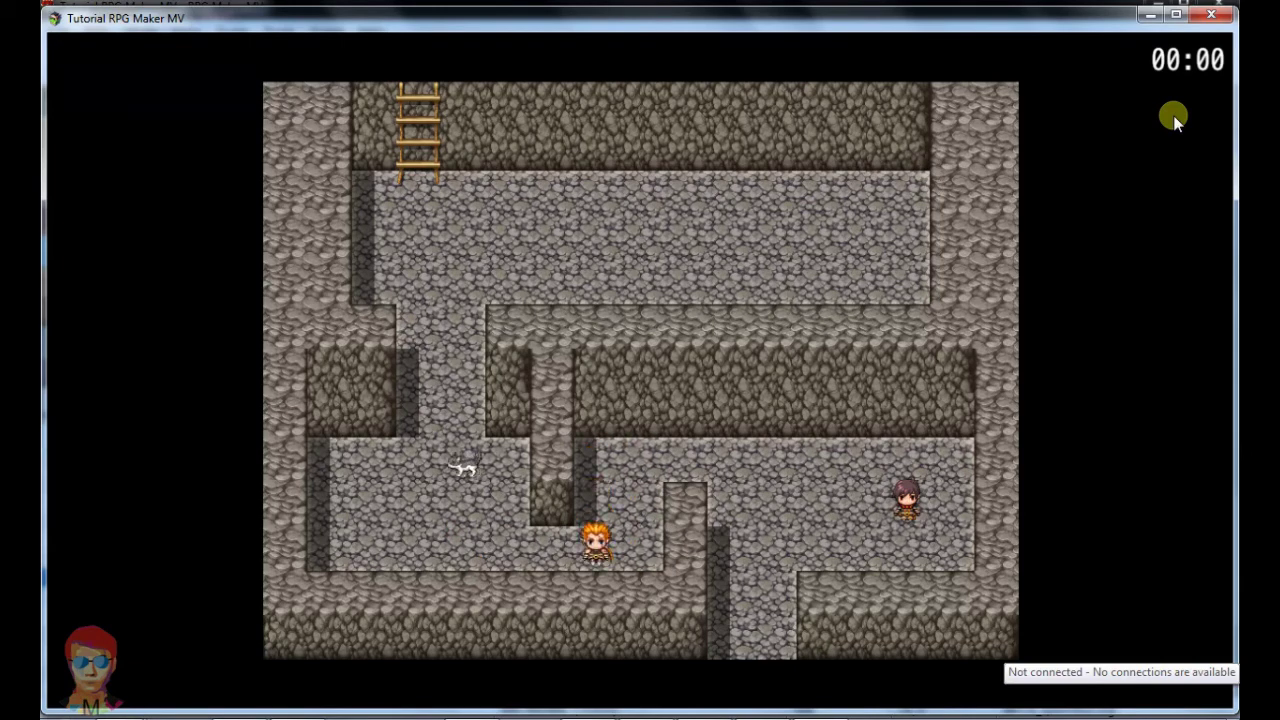
key("Left")
key("Right")
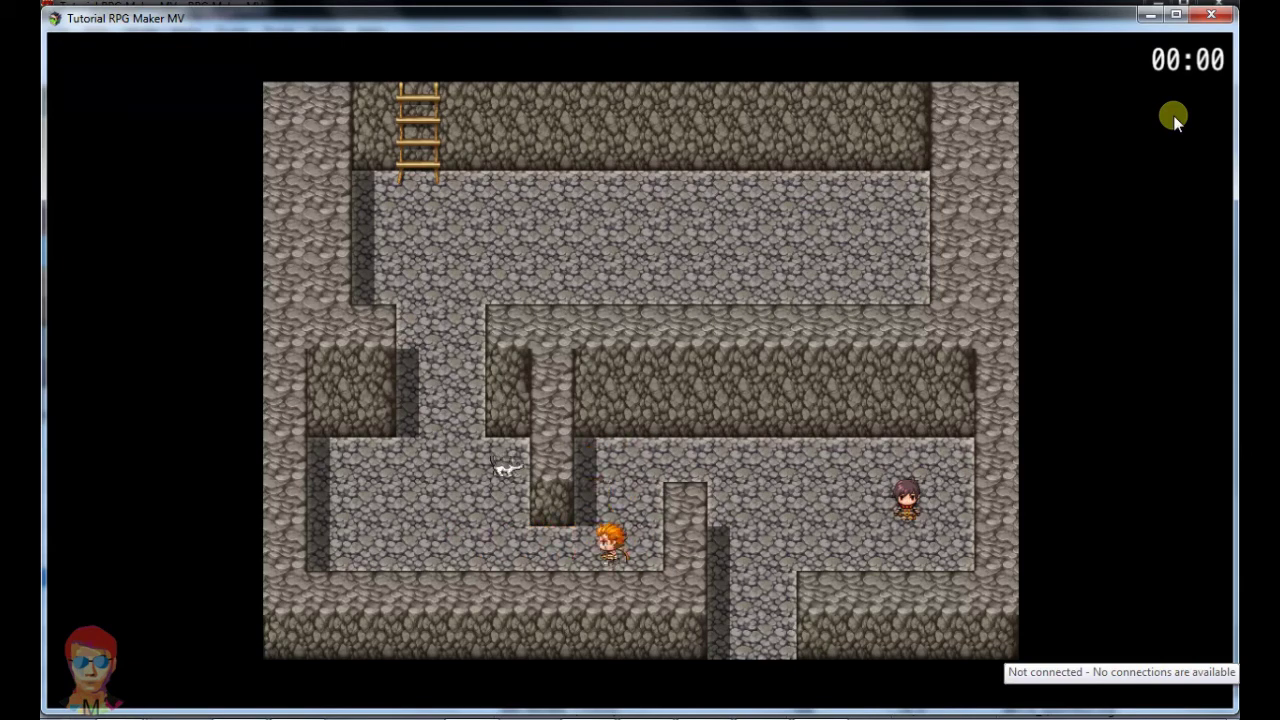
key("Left")
key("Up")
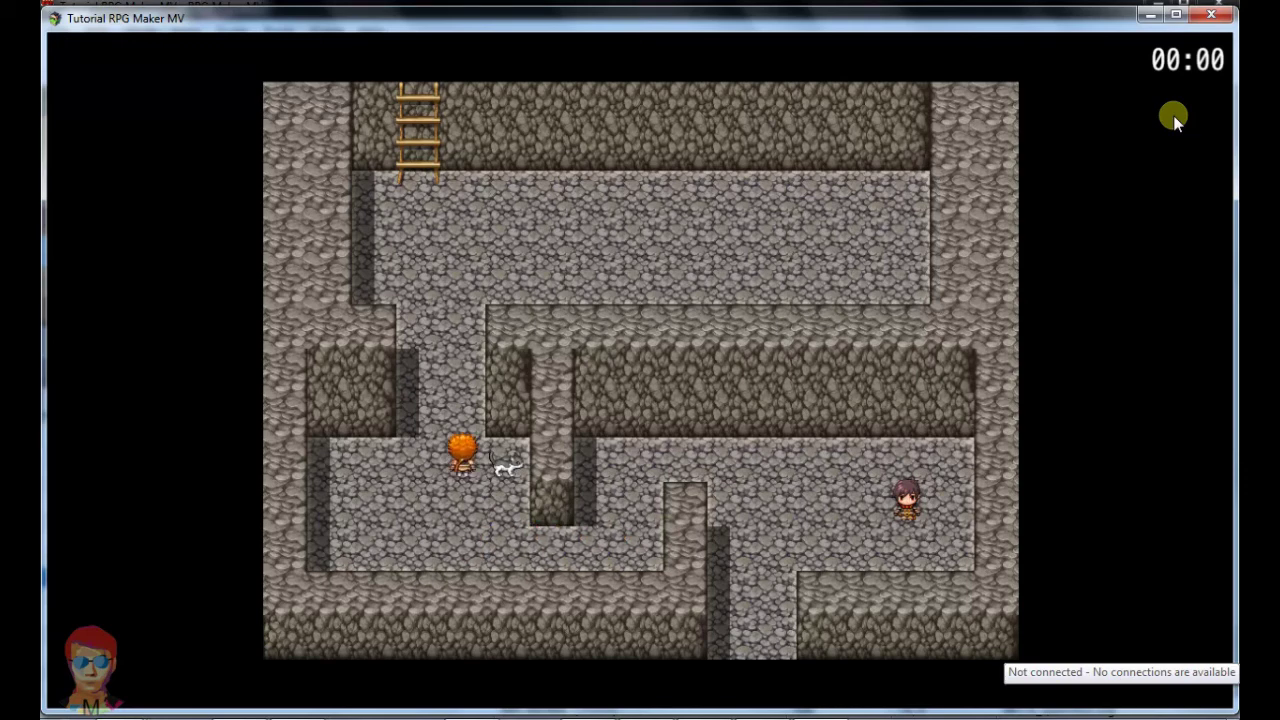
key("Left")
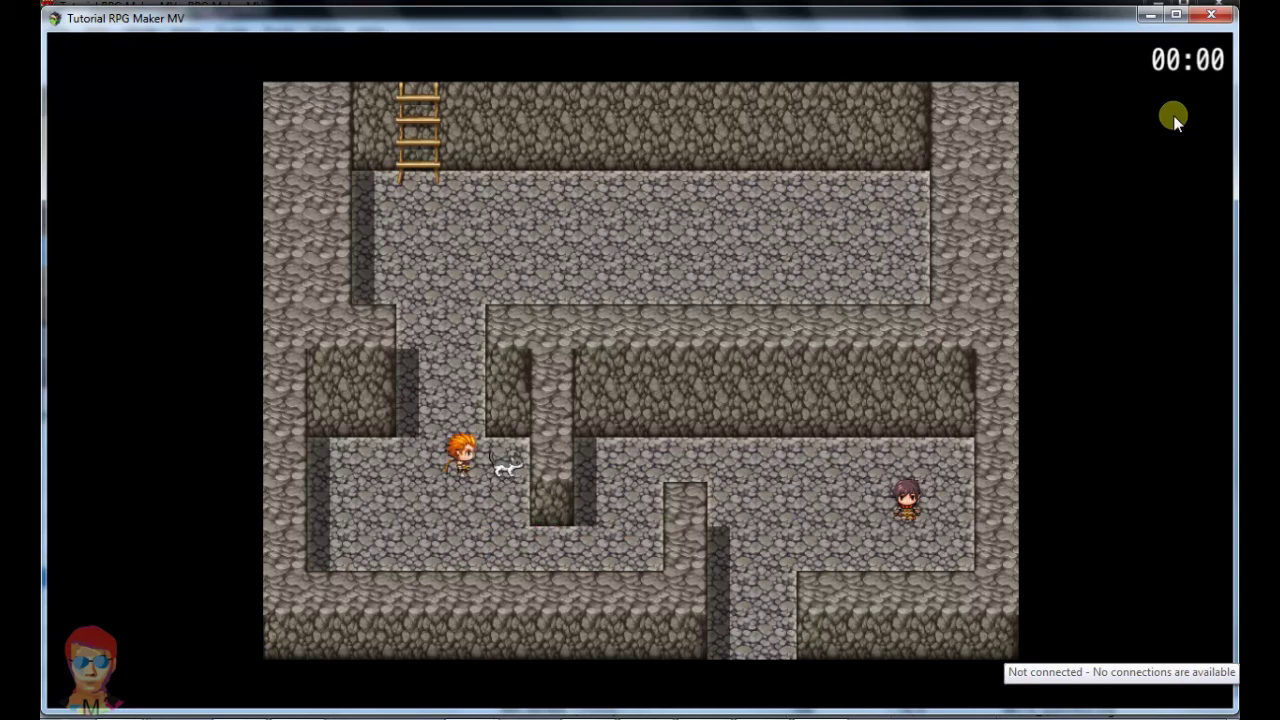
key("Return")
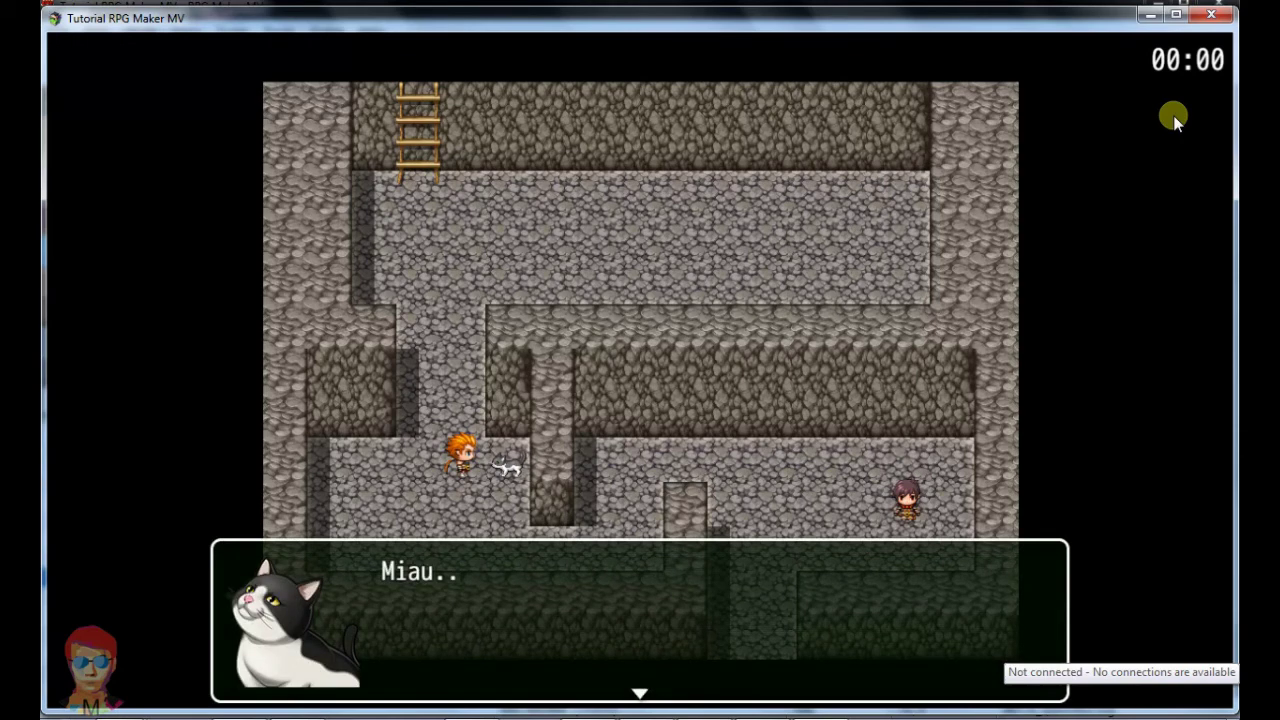
key("Return")
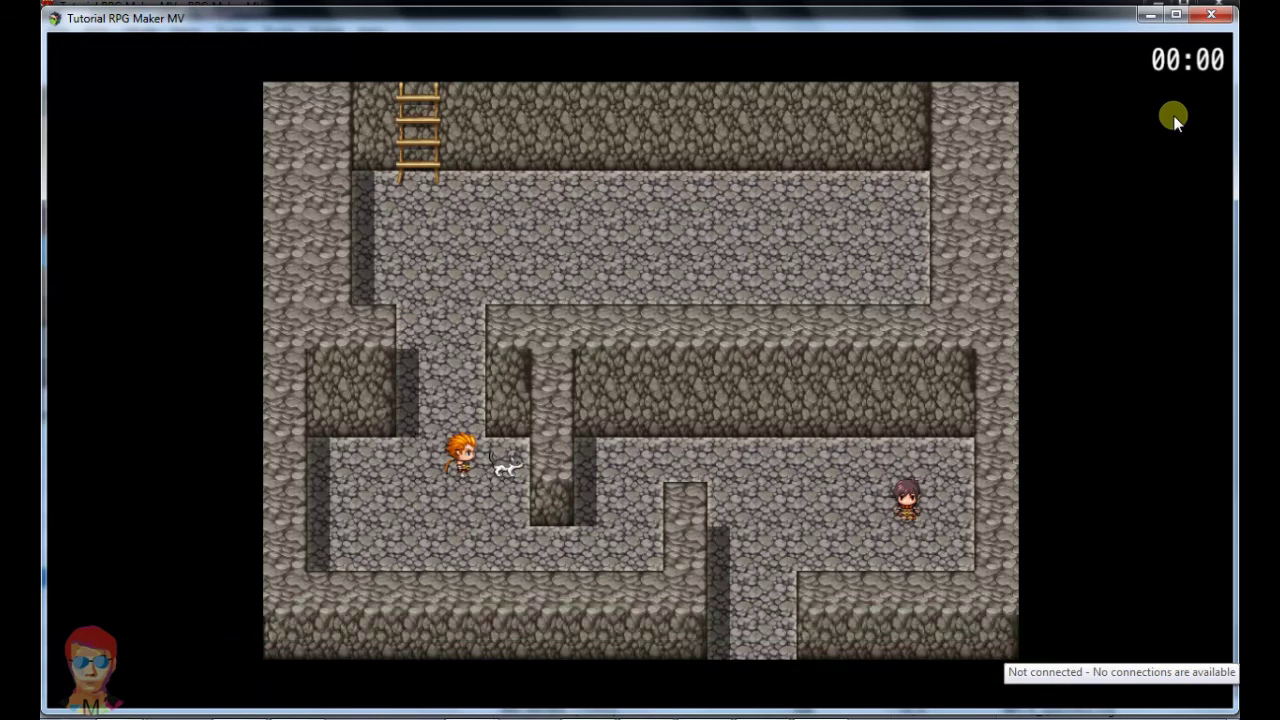
Walk back through the passage to the quest giver and talk to him from below to test the quest reset.
key("Down")
key("Down")
key("Right")
key("Right")
key("Right")
key("Right")
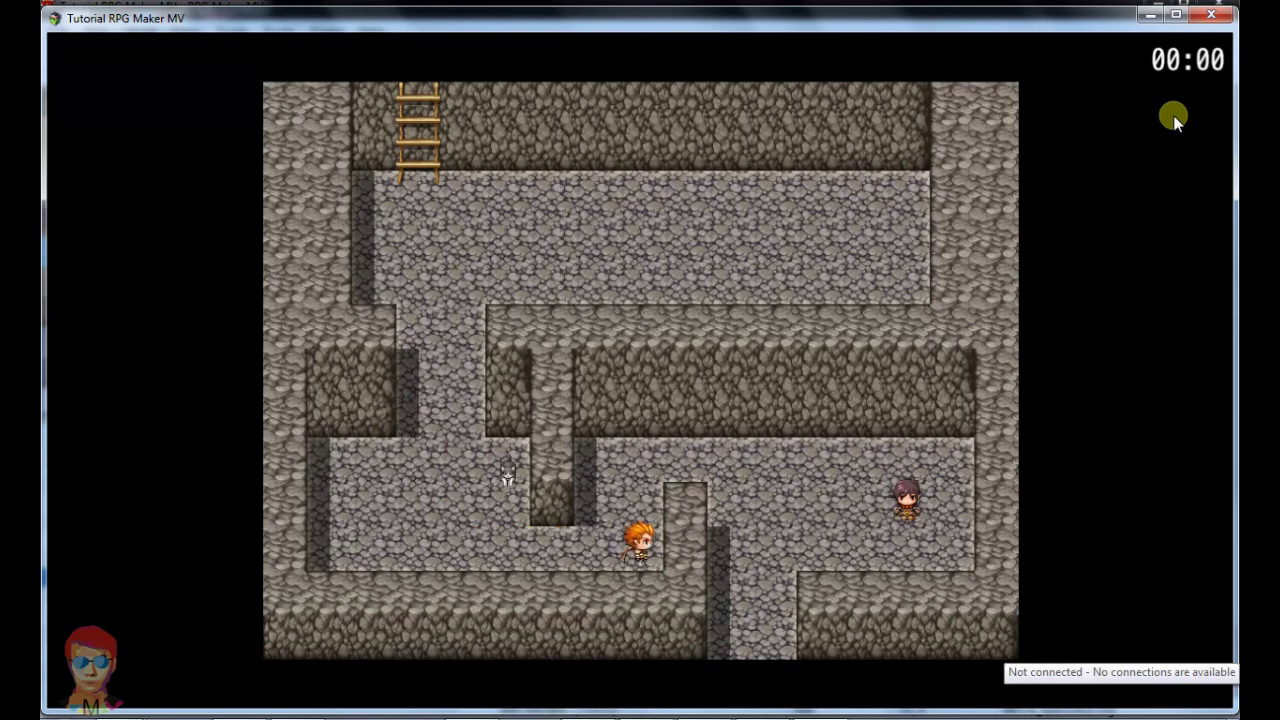
key("Up")
key("Up")
key("Right")
key("Right")
key("Right")
key("Right")
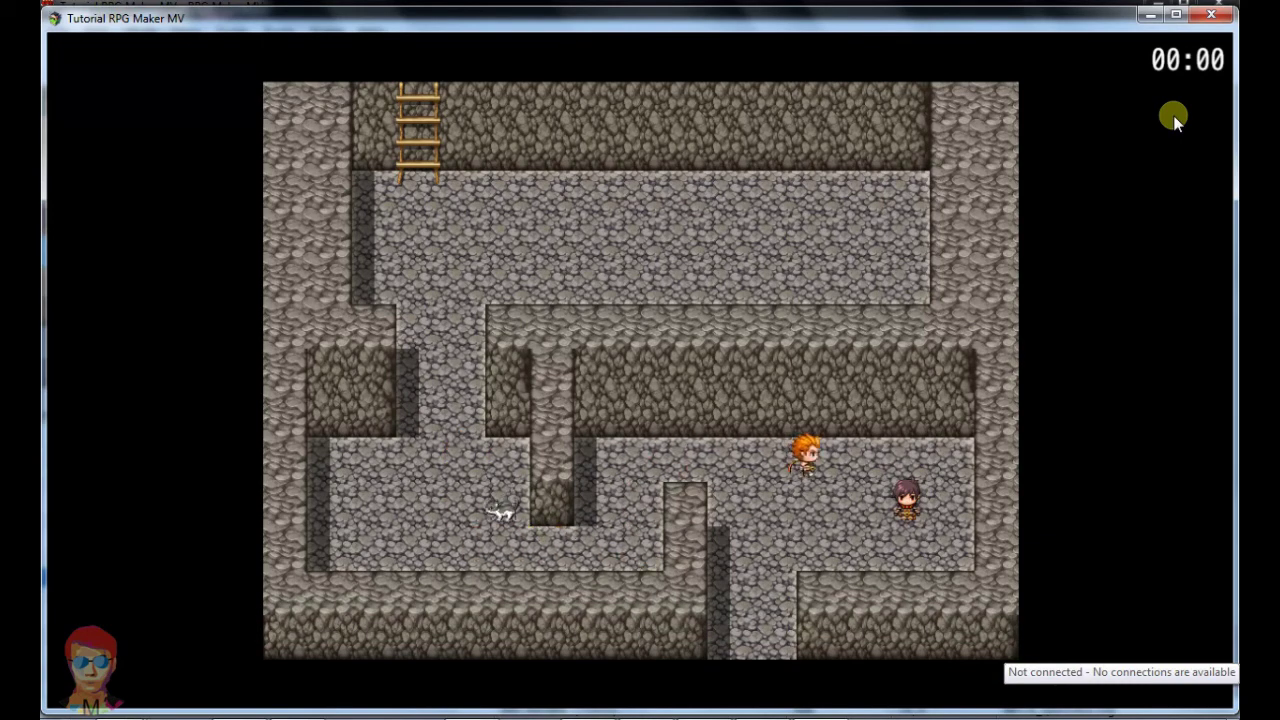
key("Down")
key("Down")
key("Right")
key("Right")
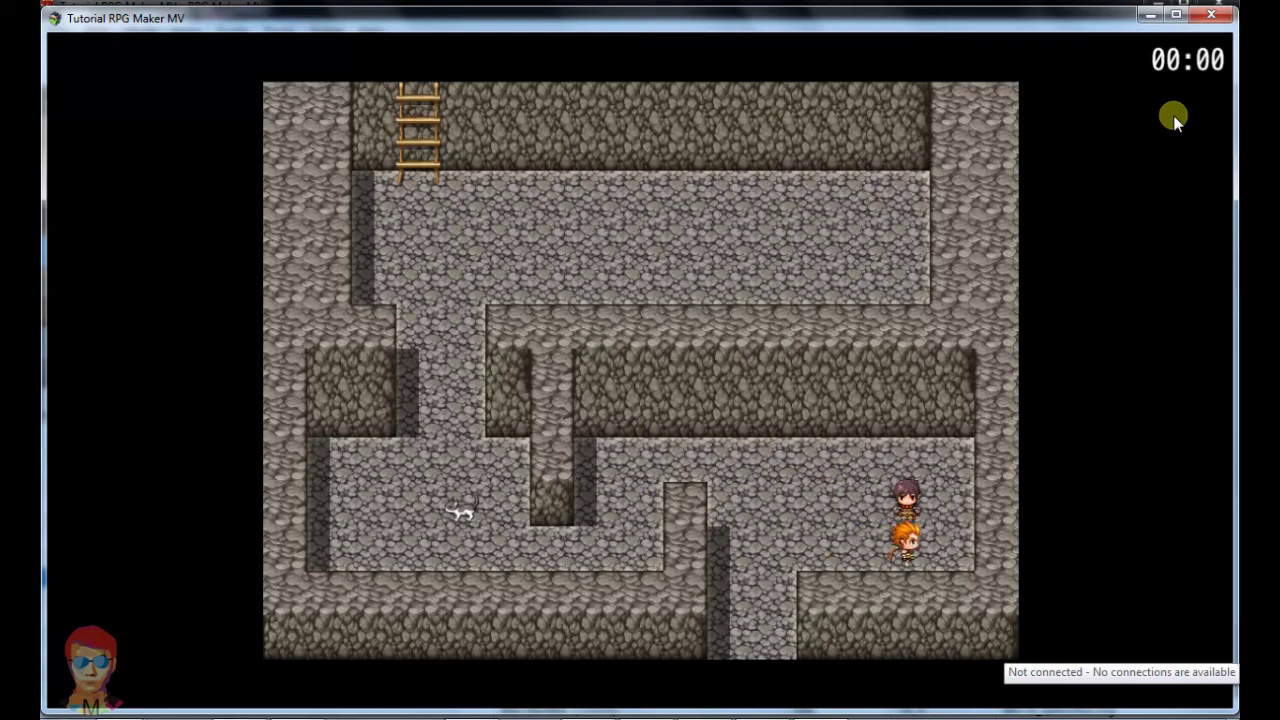
key("Up")
key("Return")
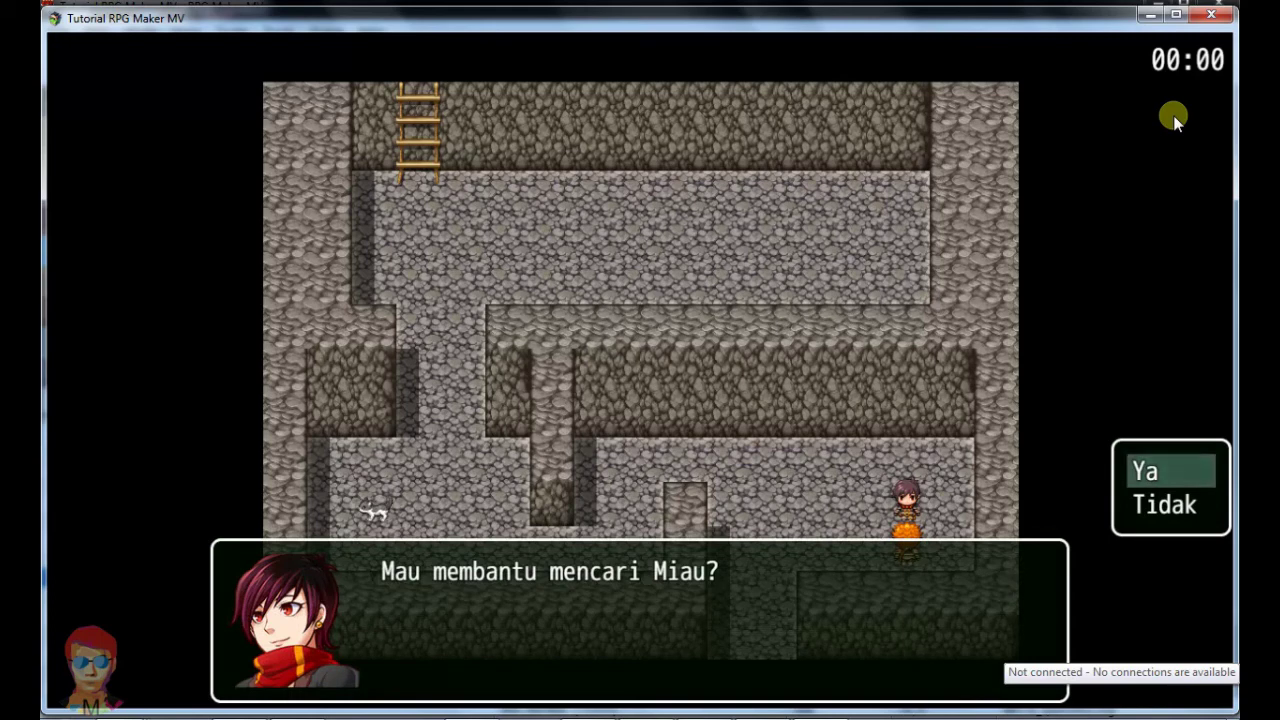
Accept the cat search again with Ya and walk the hero west through the passage into the chamber where the cat roams.
key("Return")
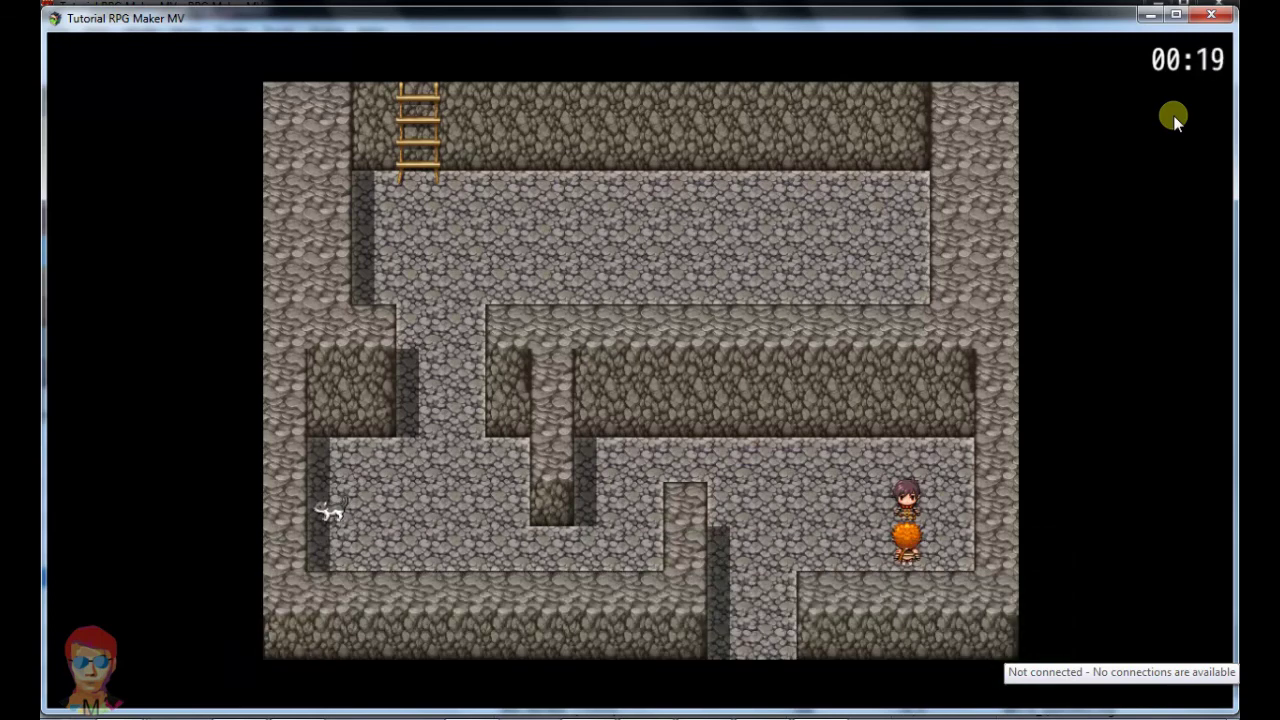
key("Left")
key("Left")
key("Left")
key("Left")
key("Up")
key("Up")
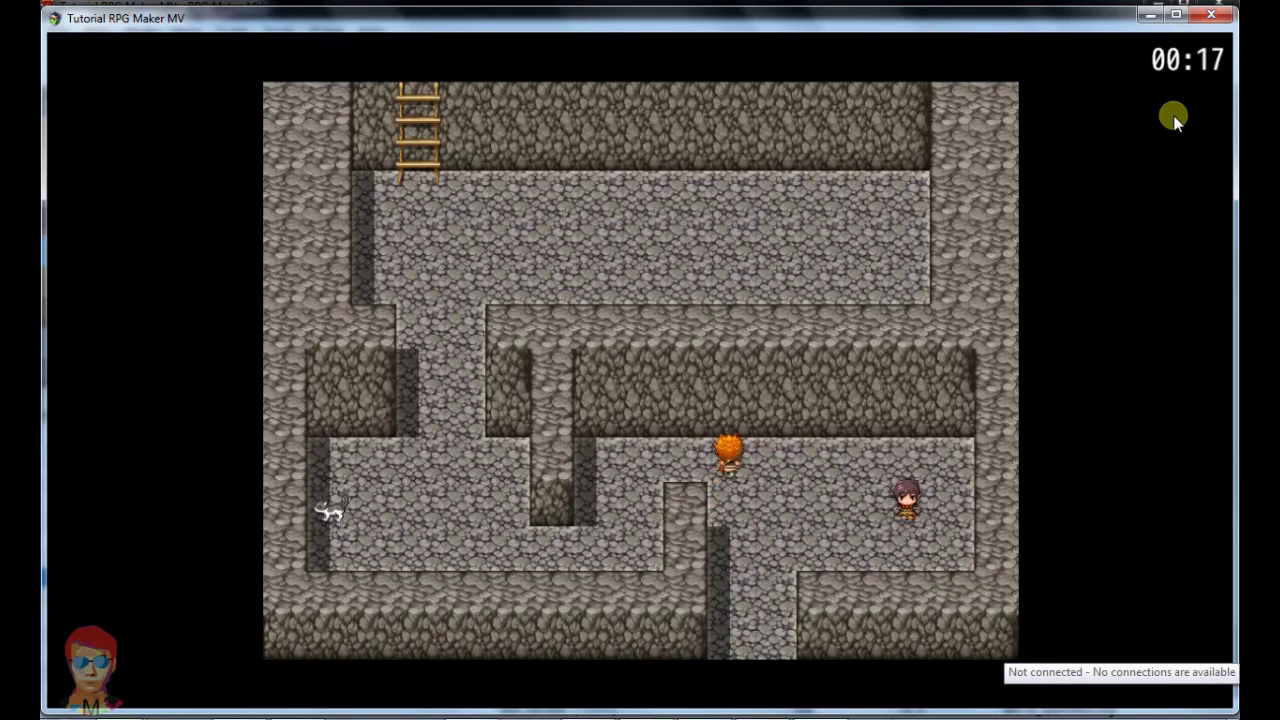
key("Left")
key("Left")
key("Left")
key("Down")
key("Down")
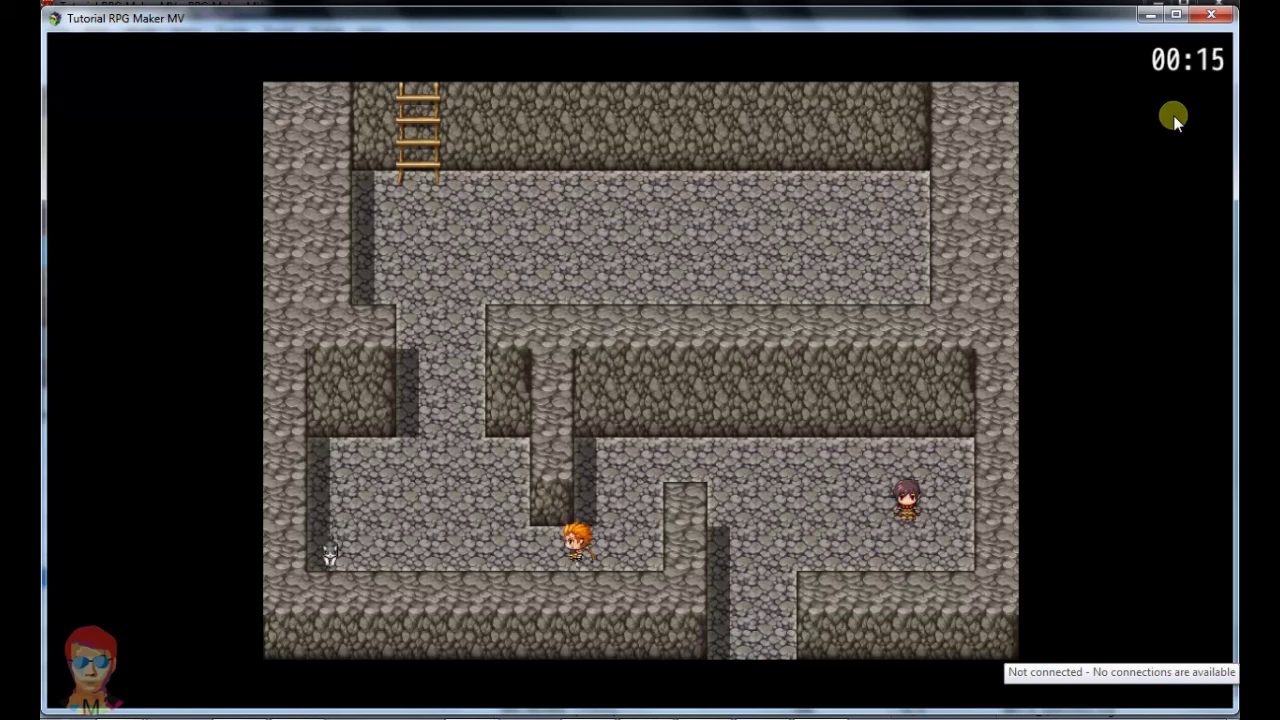
Catch up with the cat in the western chamber before the timer expires, talk to it and close its "Miau..miau" message.
key("Left")
key("Left")
key("Left")
key("Left")
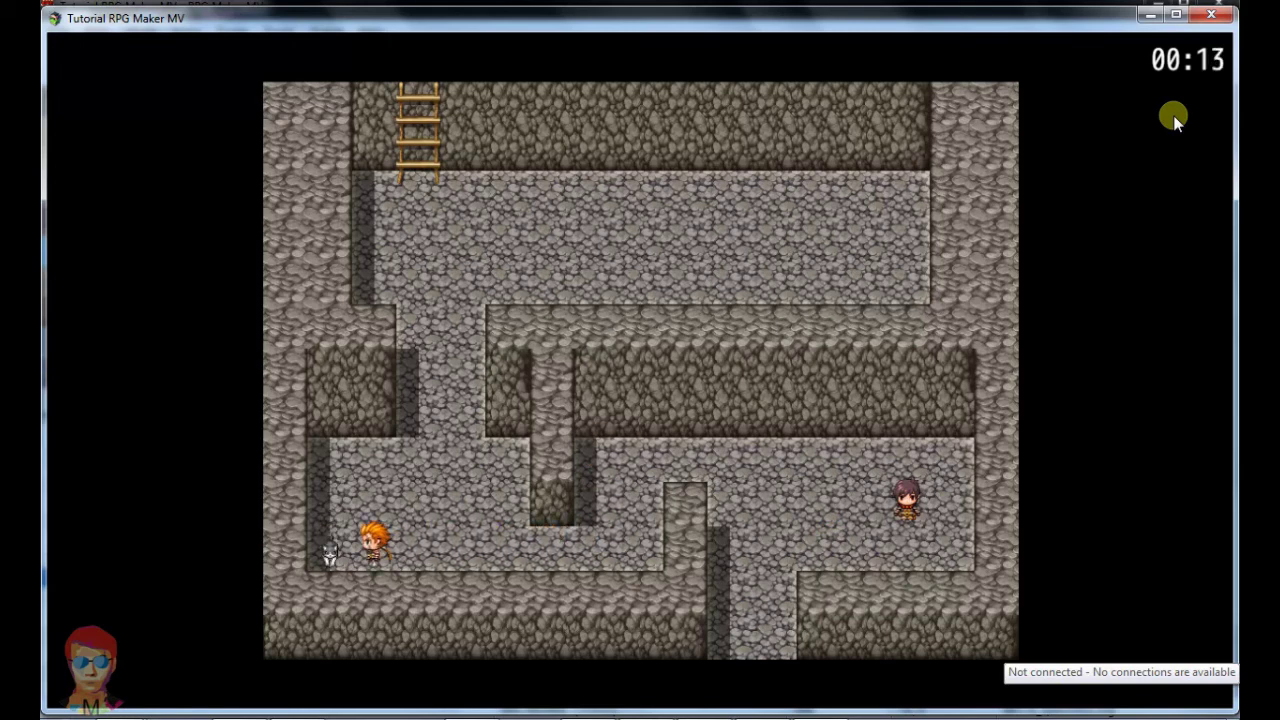
key("Return")
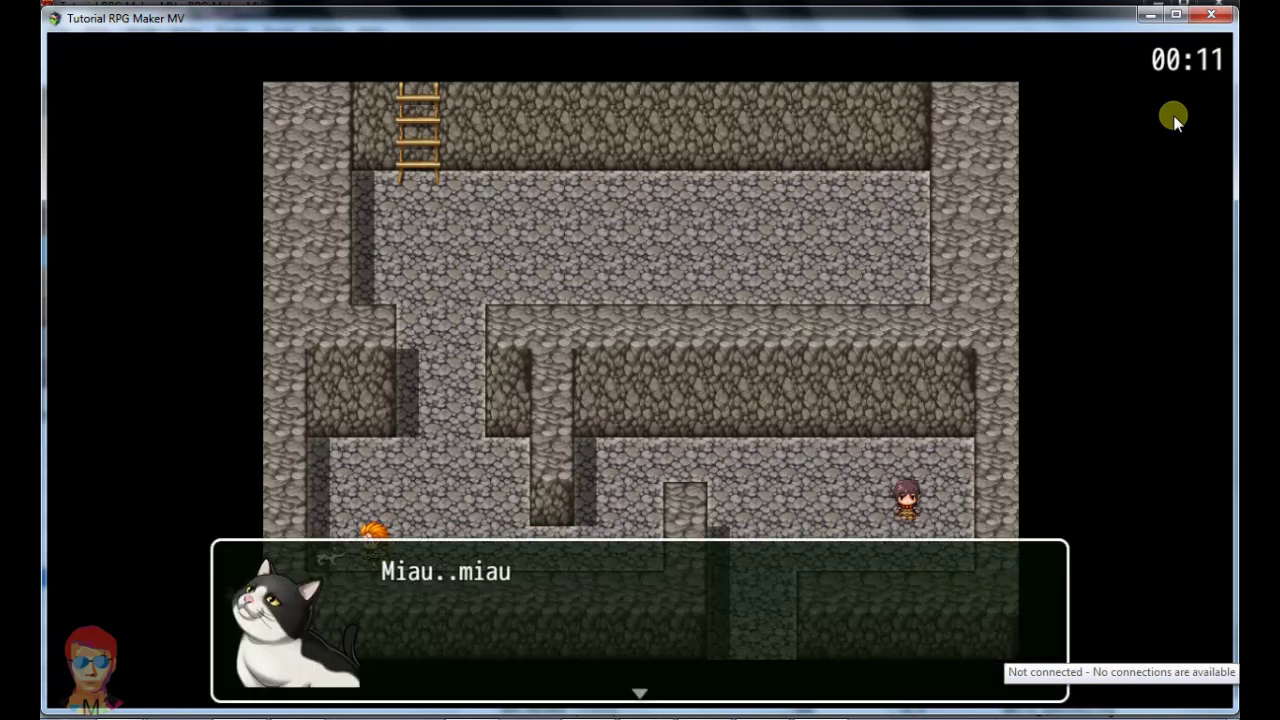
key("Return")
Walk the hero back east out of the cat's chamber and over the low wall in the passage.
key("Right")
key("Right")
key("Right")
key("Right")
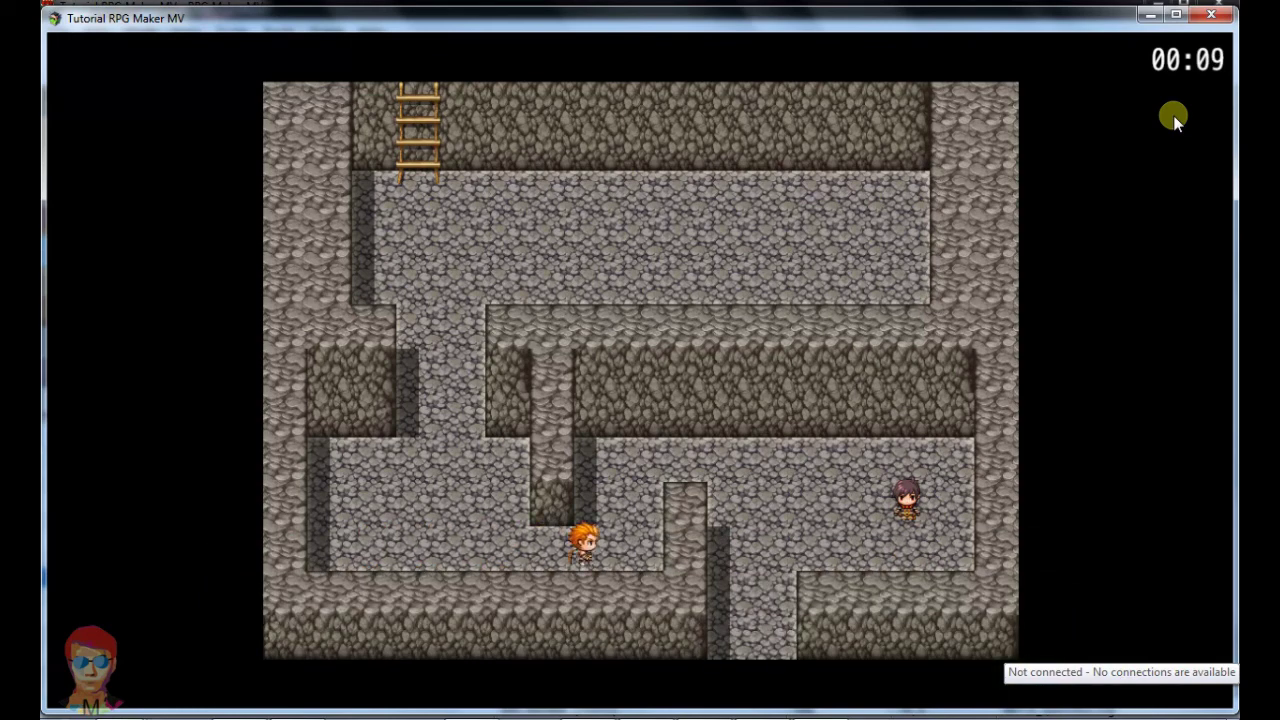
key("Right")
key("Up")
key("Up")
key("Right")
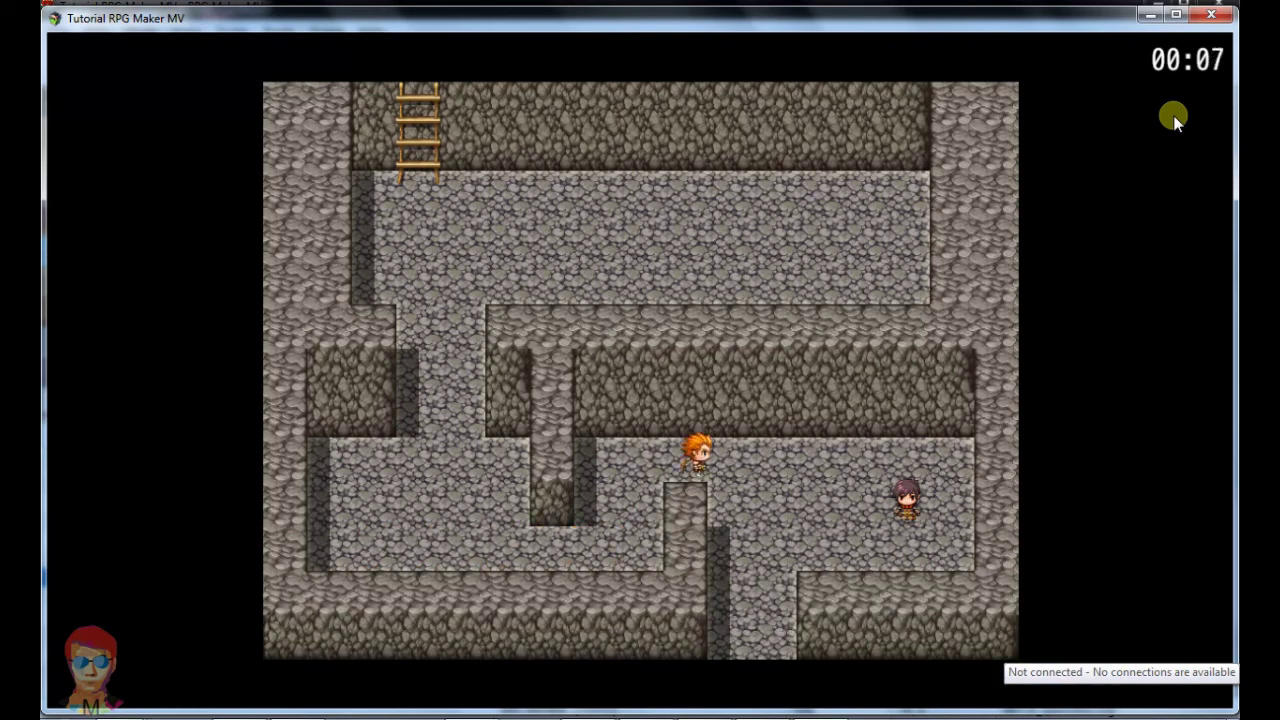
Go around to the quest giver's east side, report the found cat while the timer runs and dismiss his thank-you message.
key("Right")
key("Right")
key("Right")
key("Down")
key("Down")
key("Right")
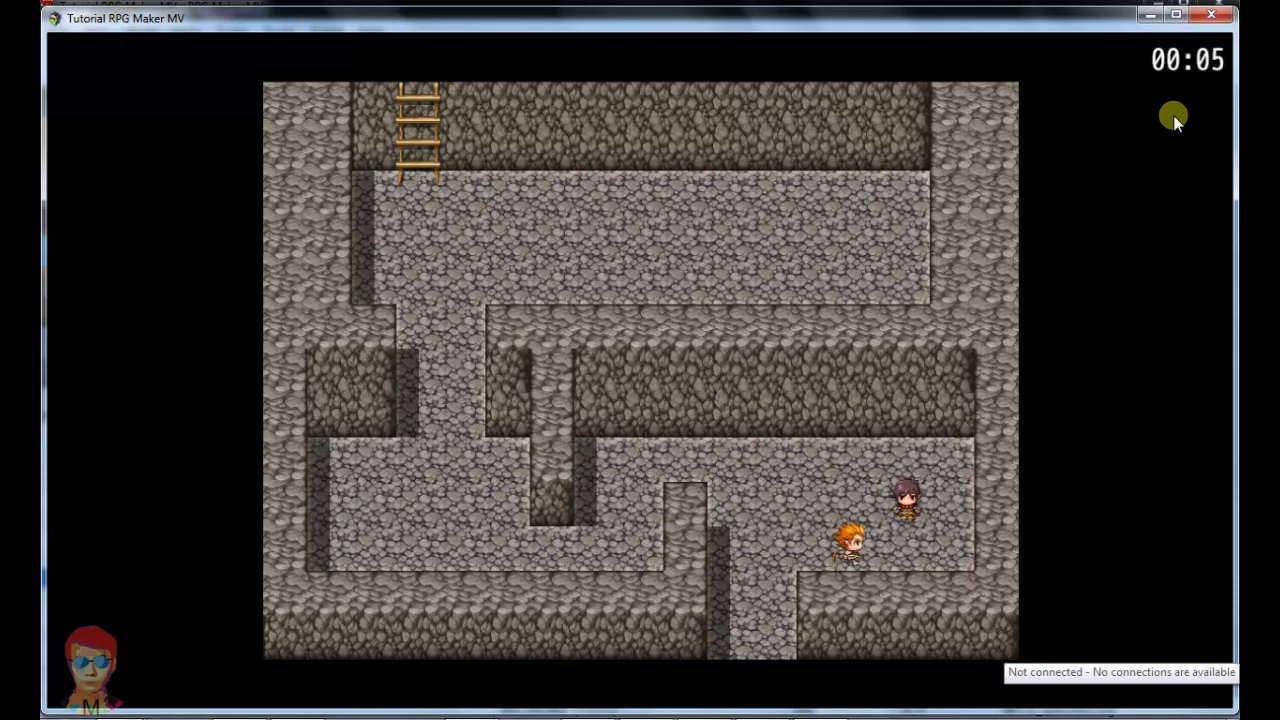
key("Right")
key("Right")
key("Up")
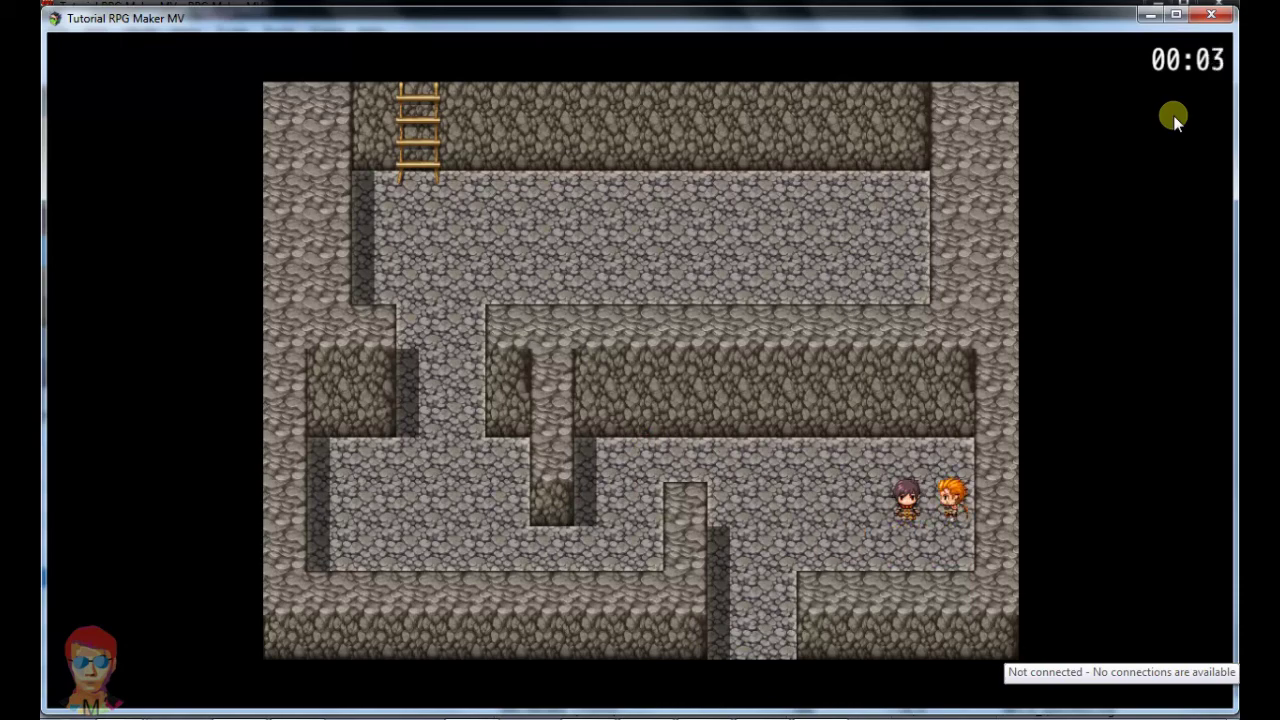
key("Return")
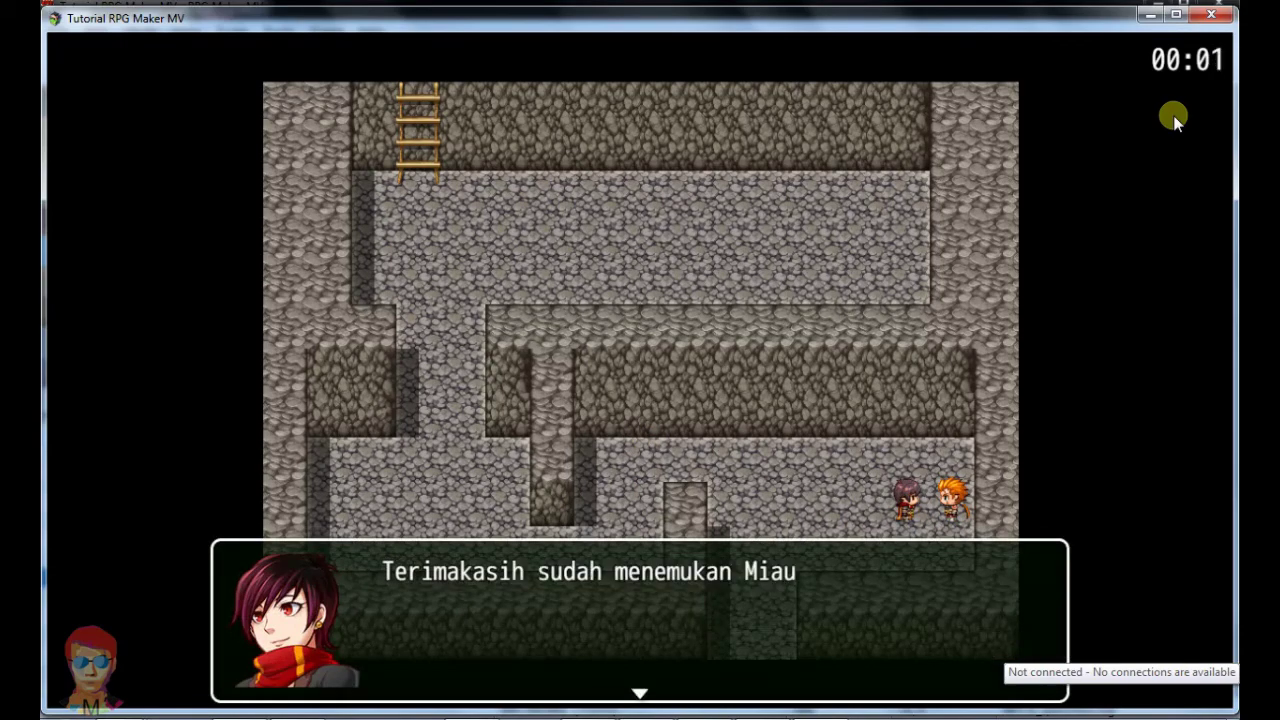
key("Return")
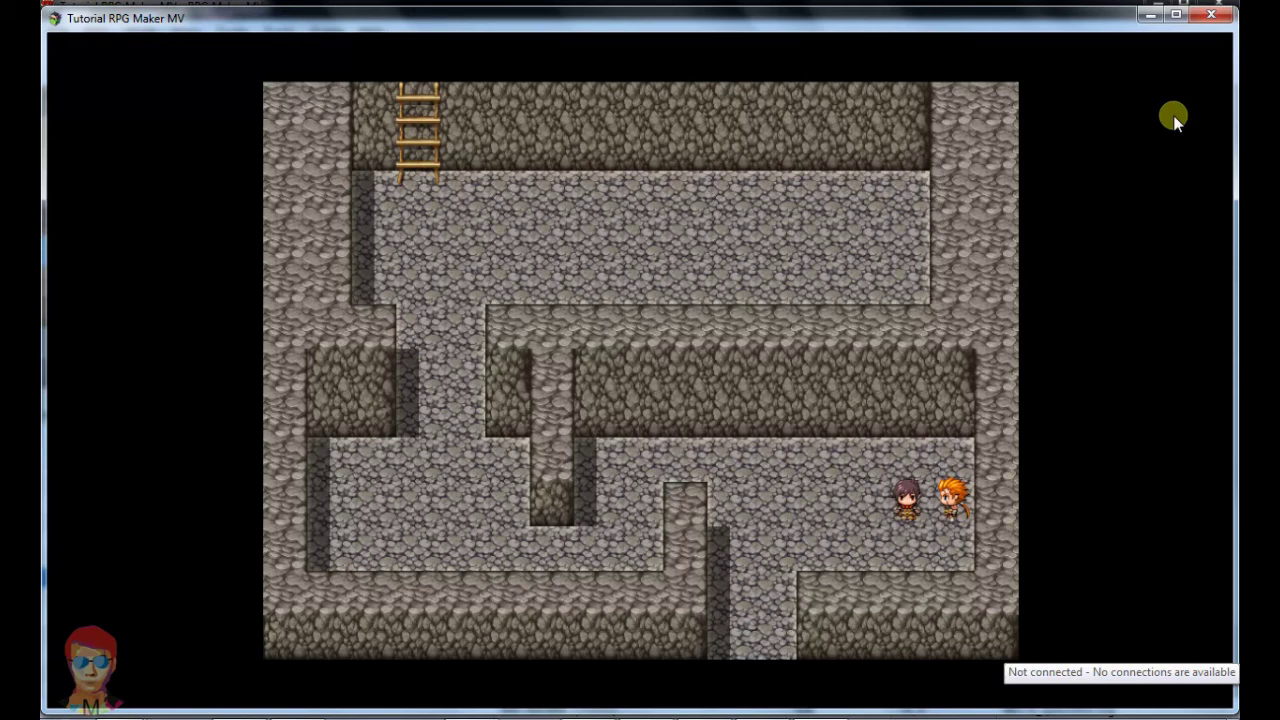
Circle around to the quest giver's west side, talk to him again after completing the quest and close his message.
key("Up")
key("Left")
key("Left")
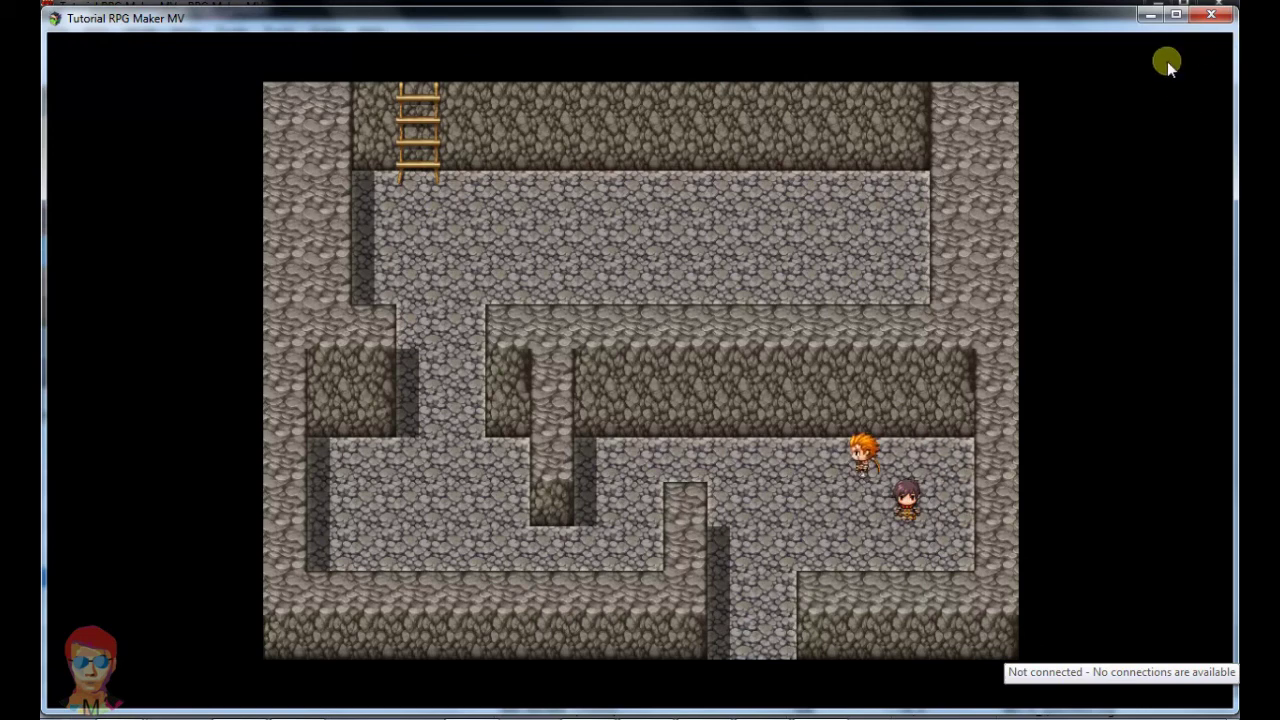
key("Down")
key("Down")
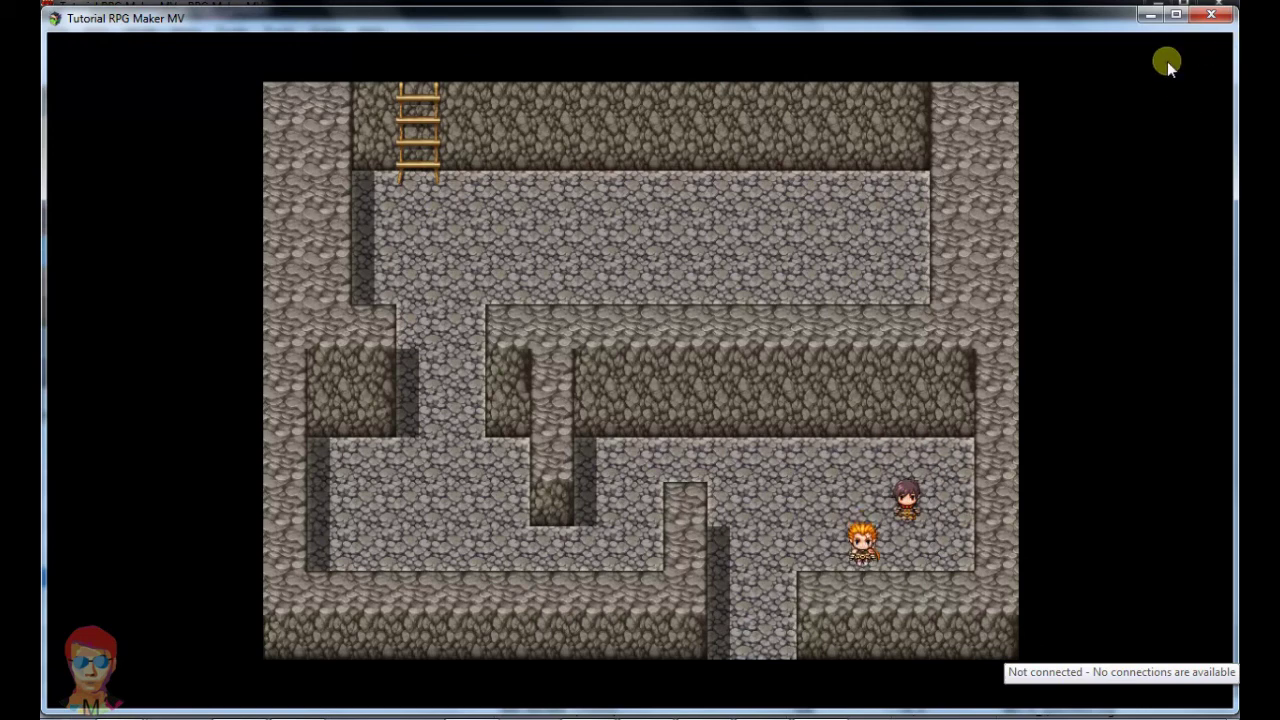
key("Up")
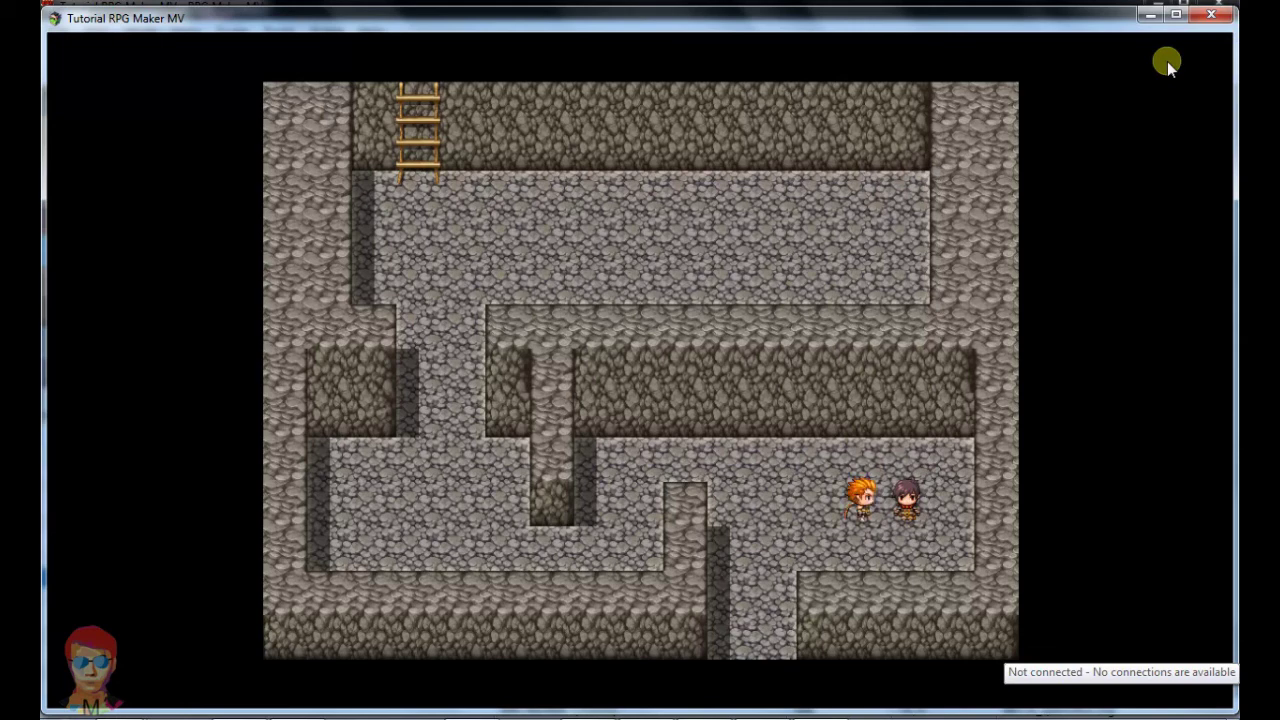
key("Return")
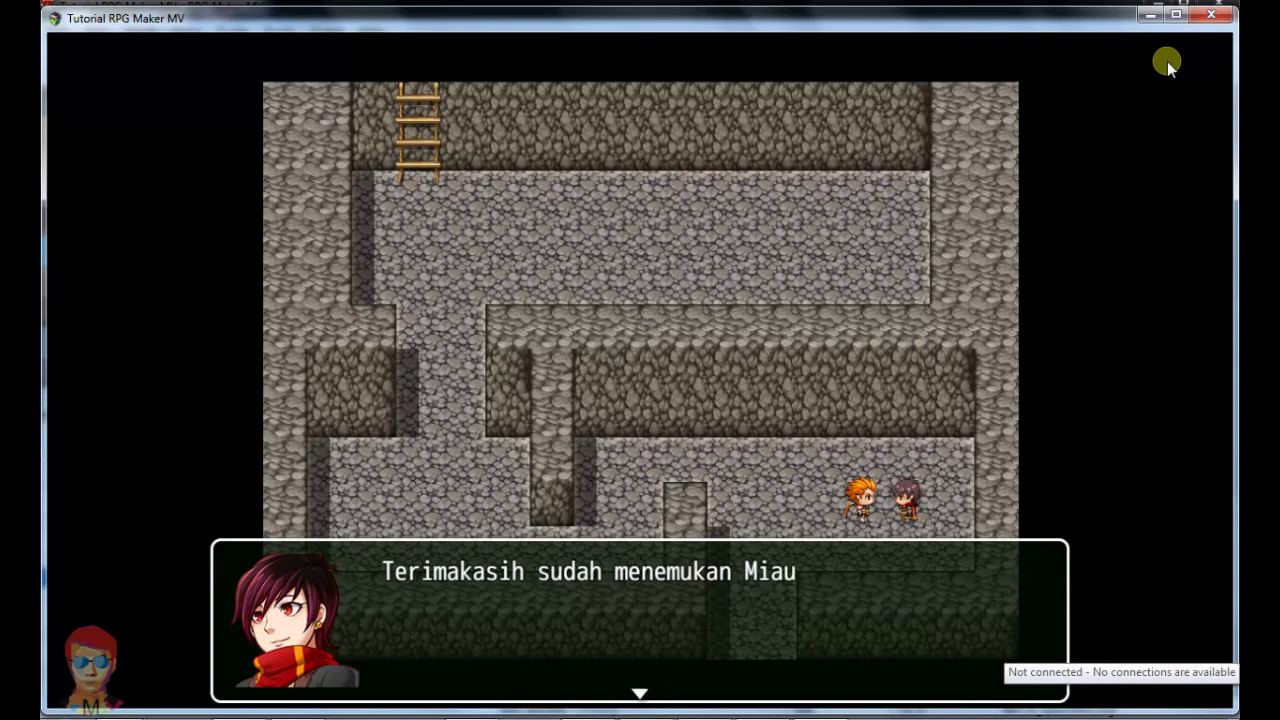
key("Return")
key("Return")
key("Return")
Walk through the western chamber to check the cat's area after the completed quest, and end the playtest.
key("Left")
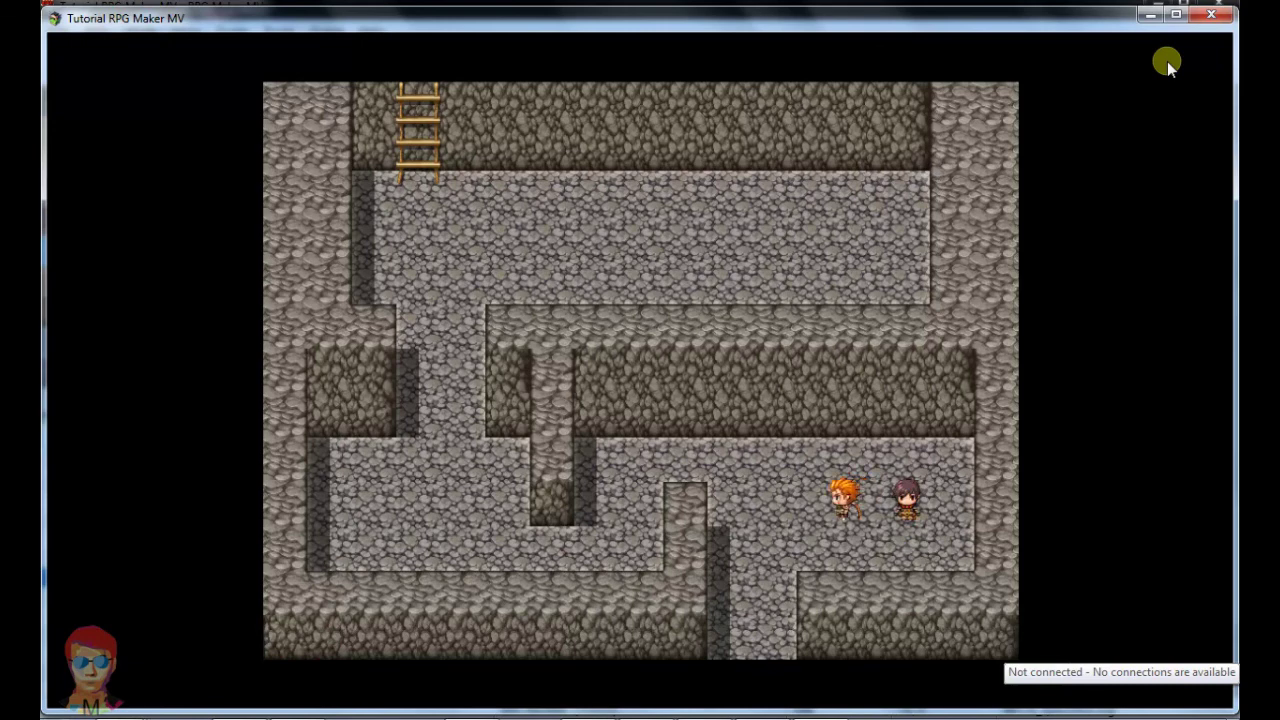
key("Up")
key("Left")
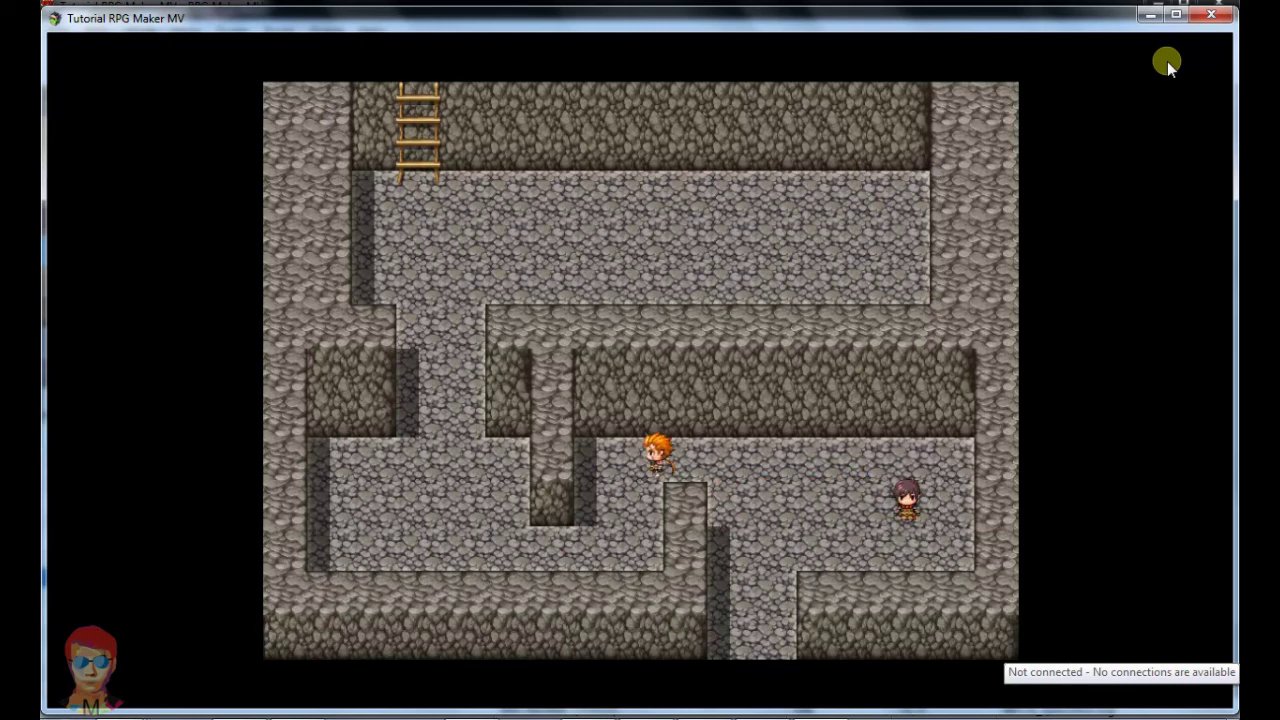
key("Down")
key("Down")
key("Left")
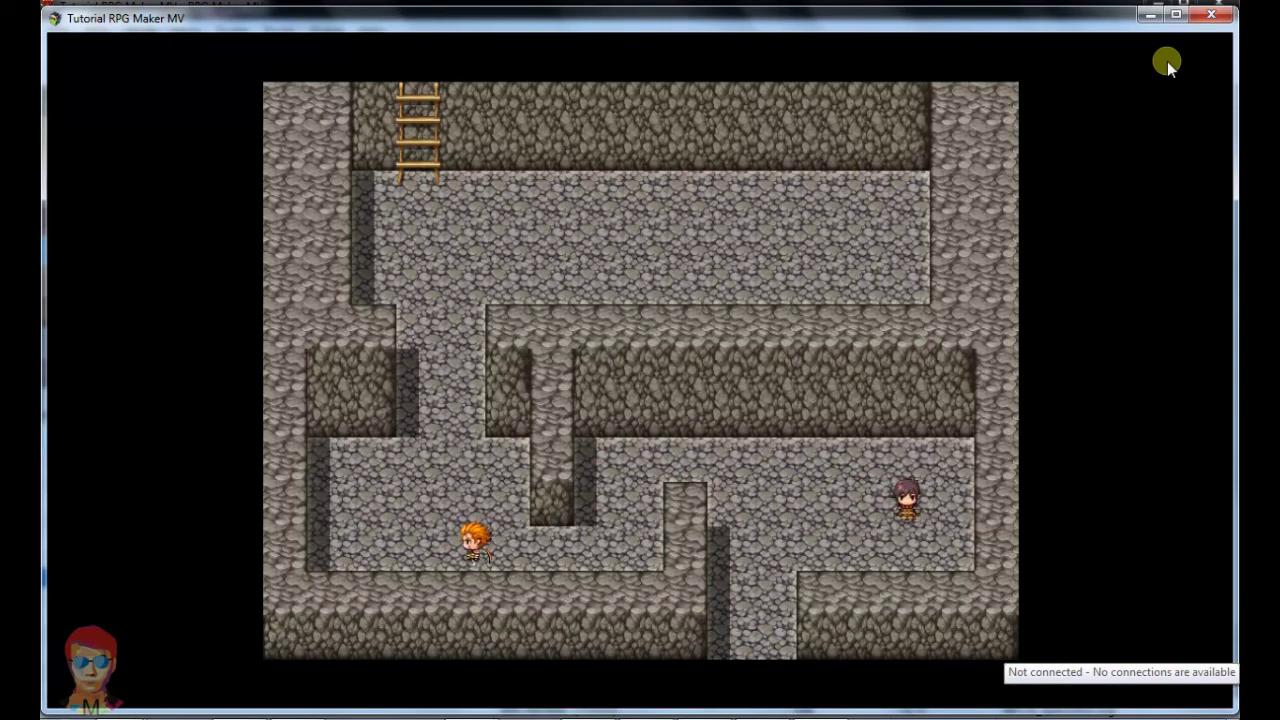
key("Up")
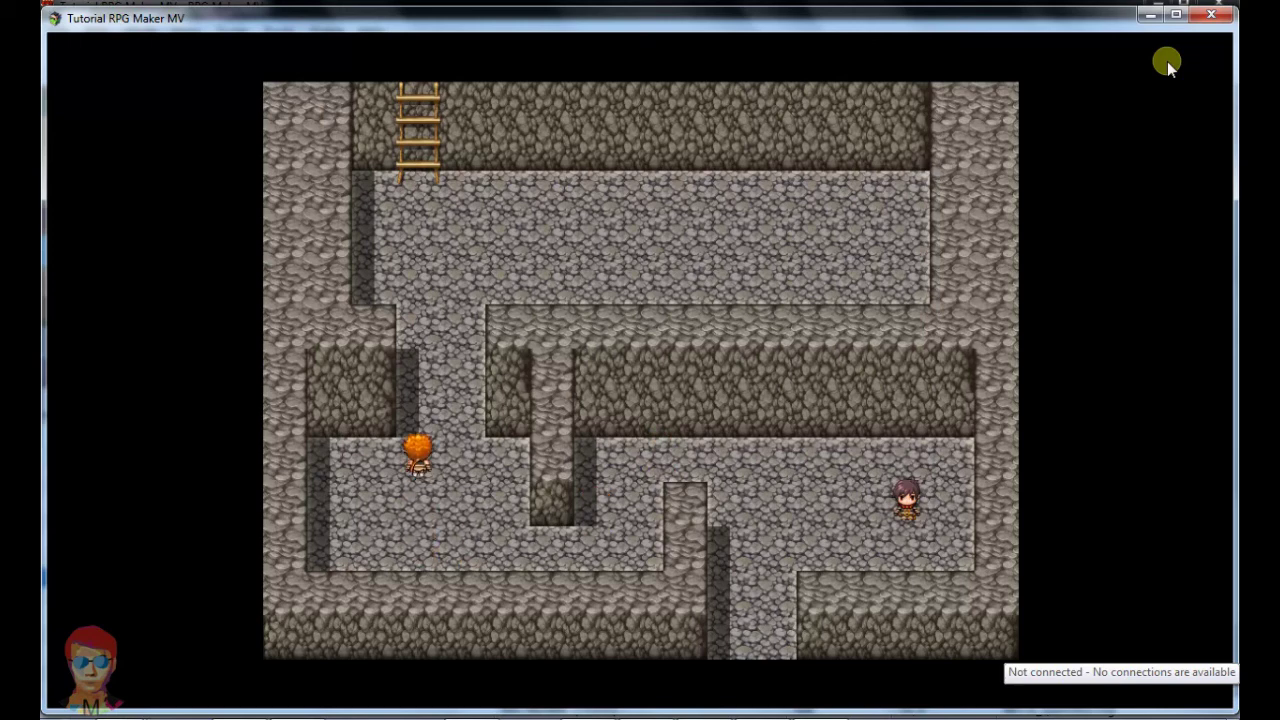
key("Up")
key("Right")
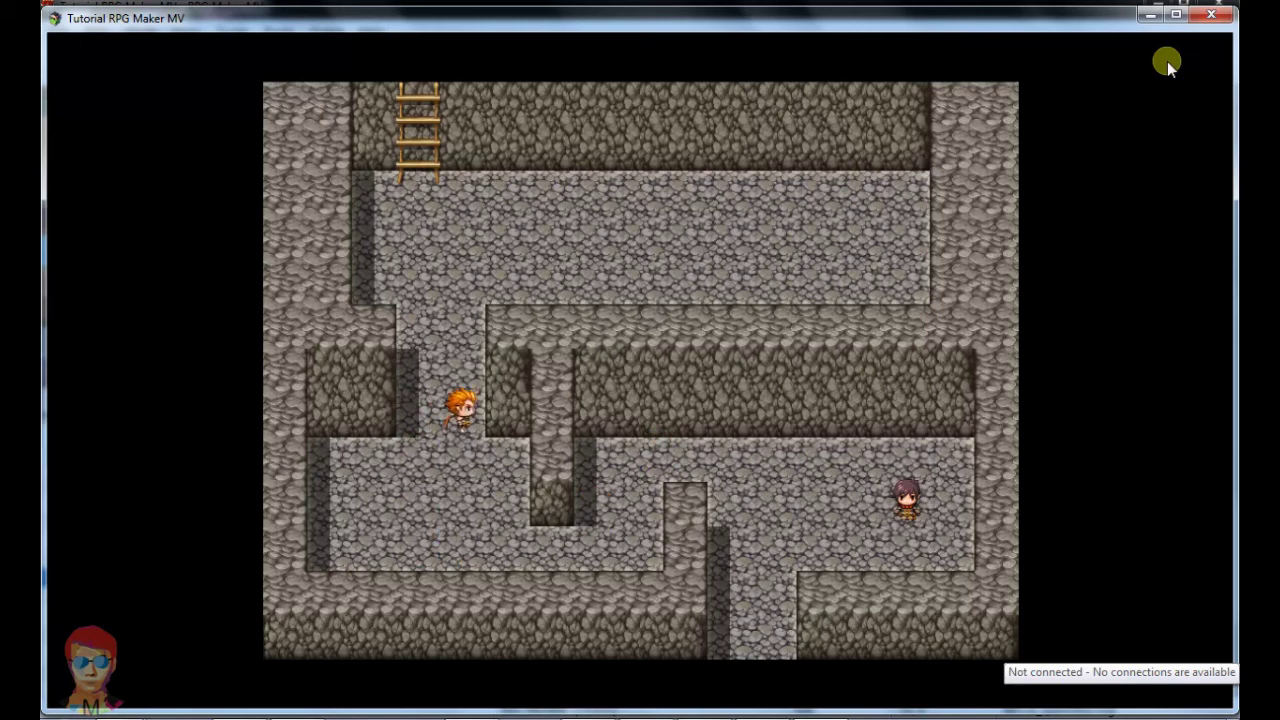
key("Down")
key("Down")
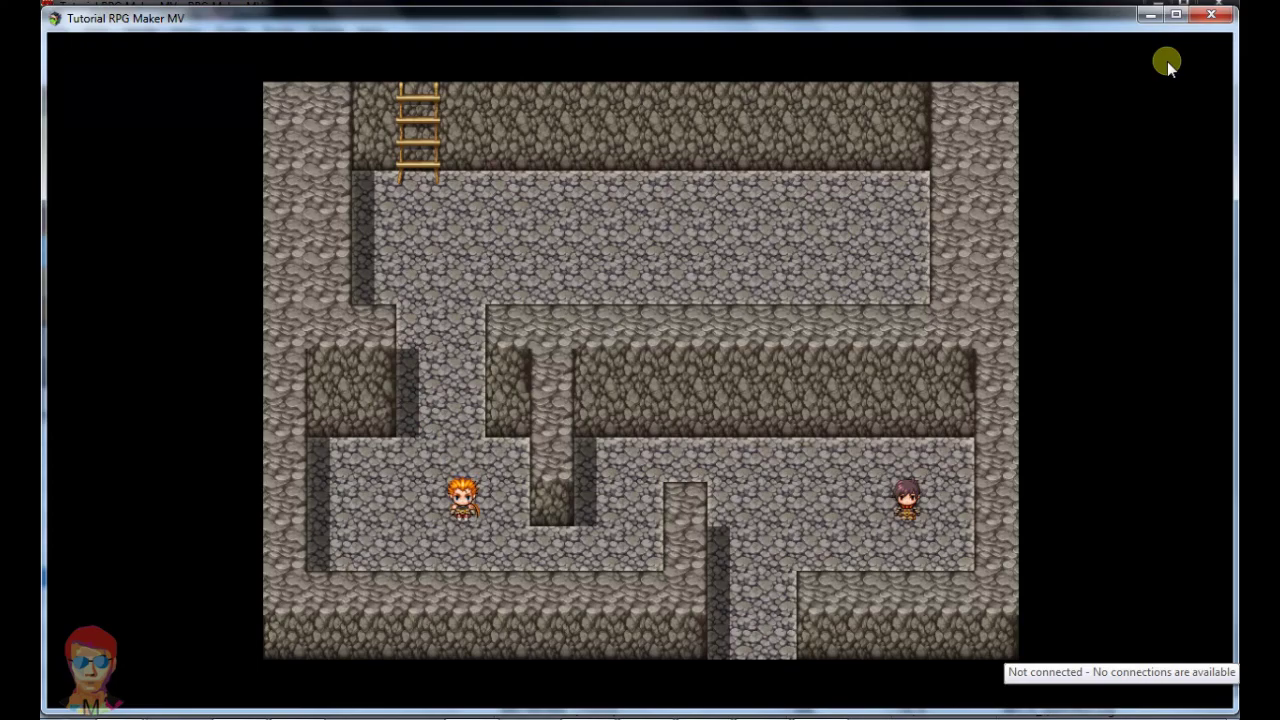
left_click(1211, 14)
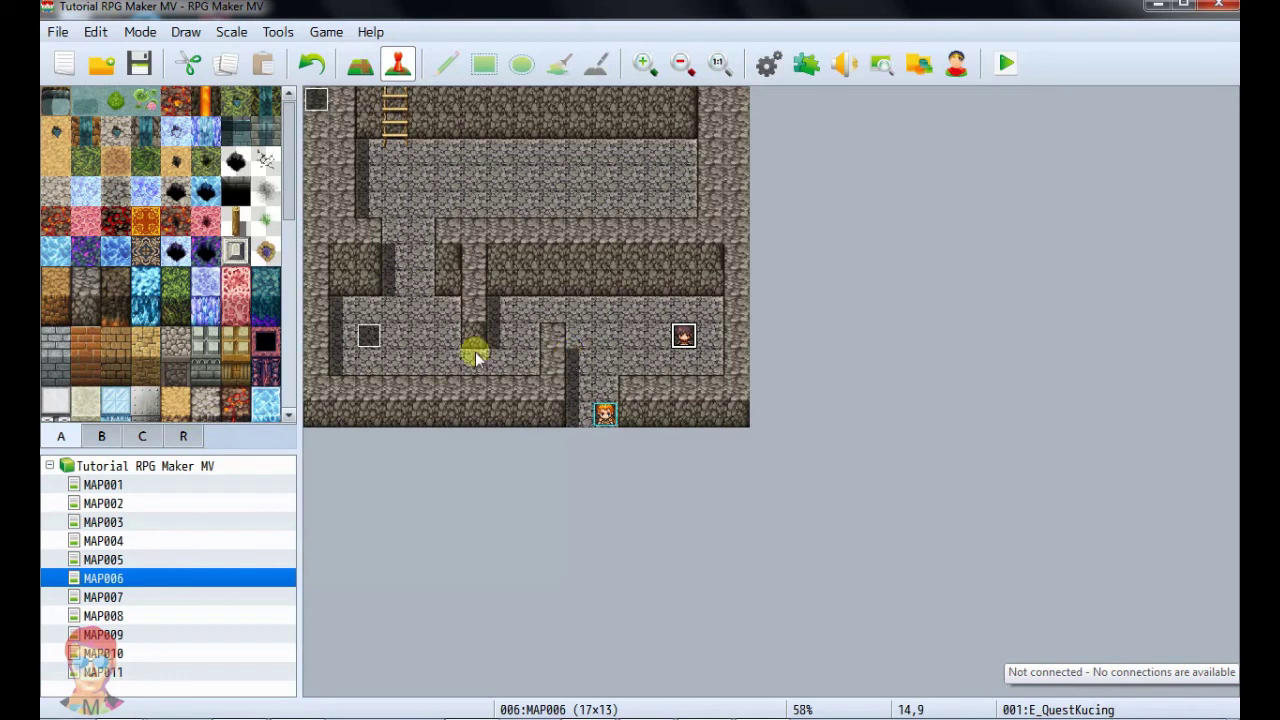
Review the command list of the E_Timer event in the map's corner and close its editor.
left_click(317, 103)
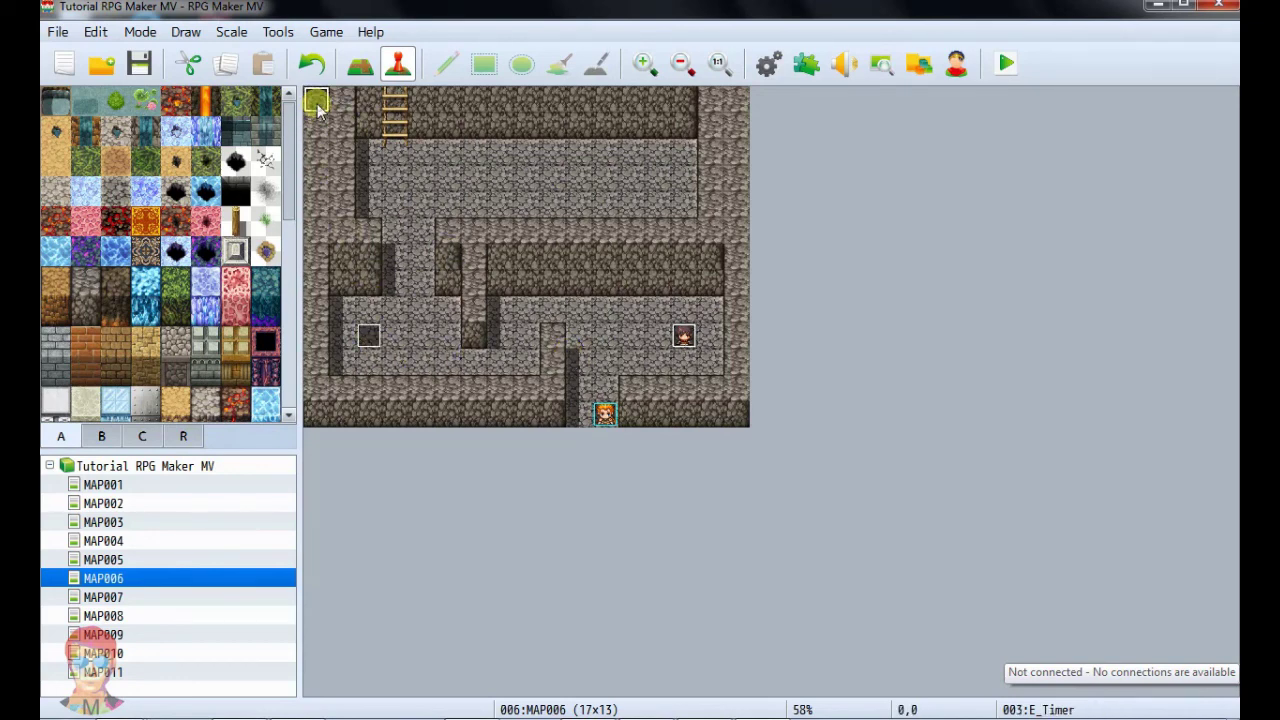
double_click(317, 103)
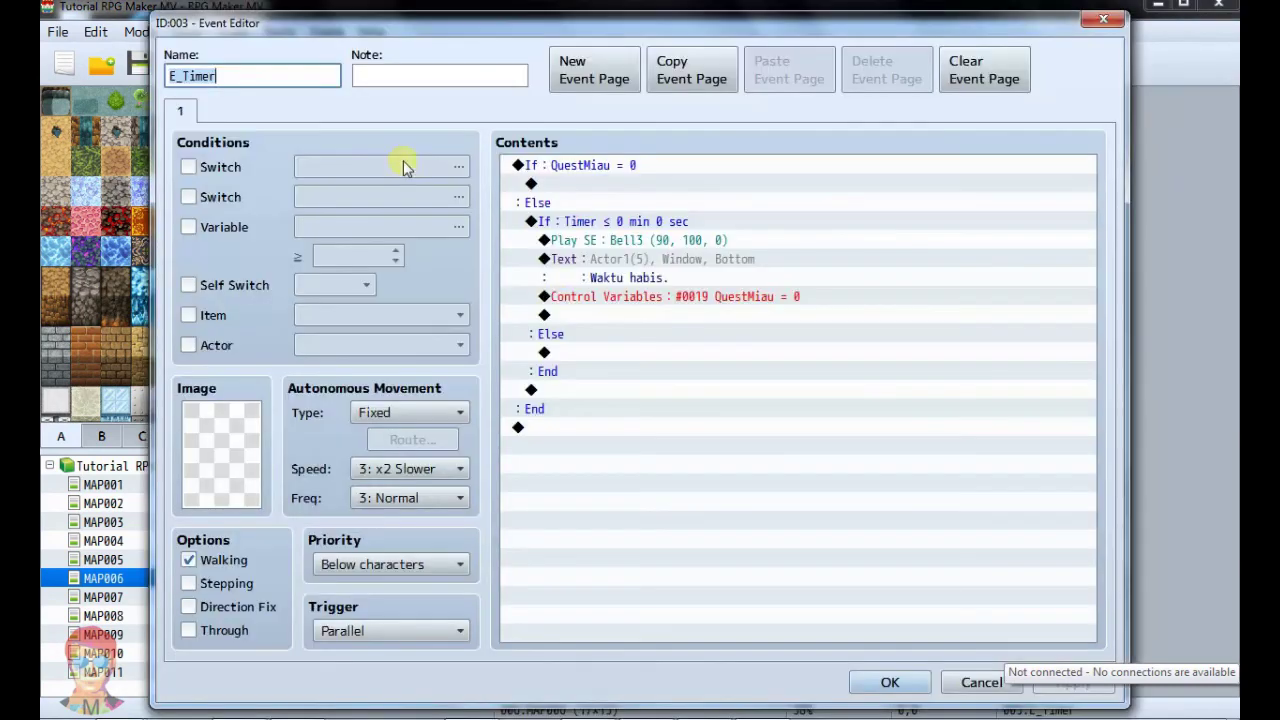
left_click(607, 316)
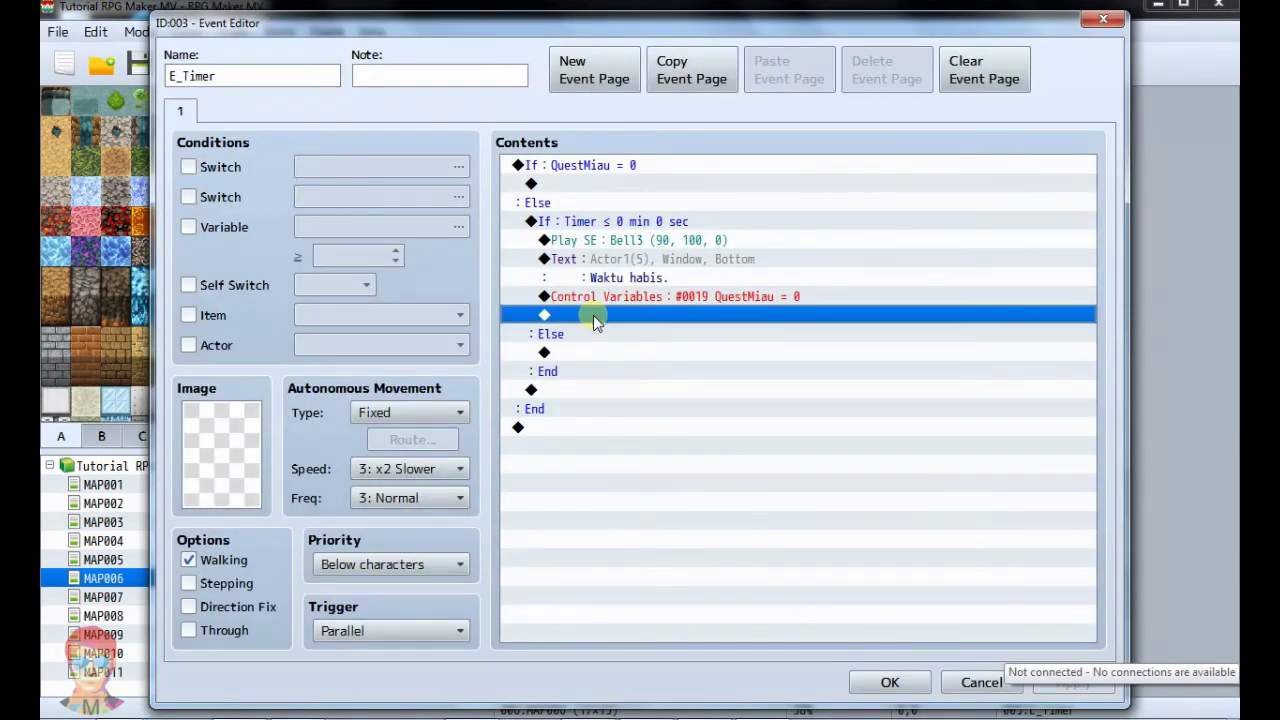
left_click(877, 690)
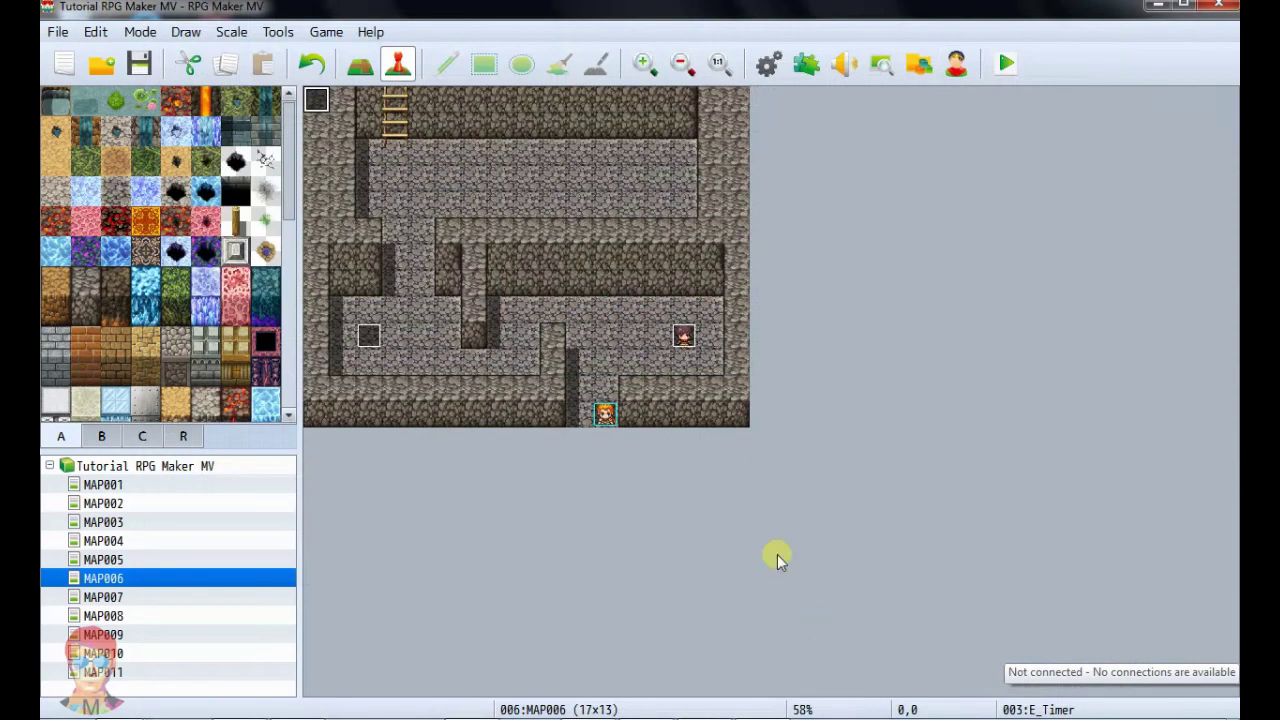
In the E_QuestKucing event, set the window position of the Ya/Tidak Show Choices command to Middle and save the event.
left_click(683, 340)
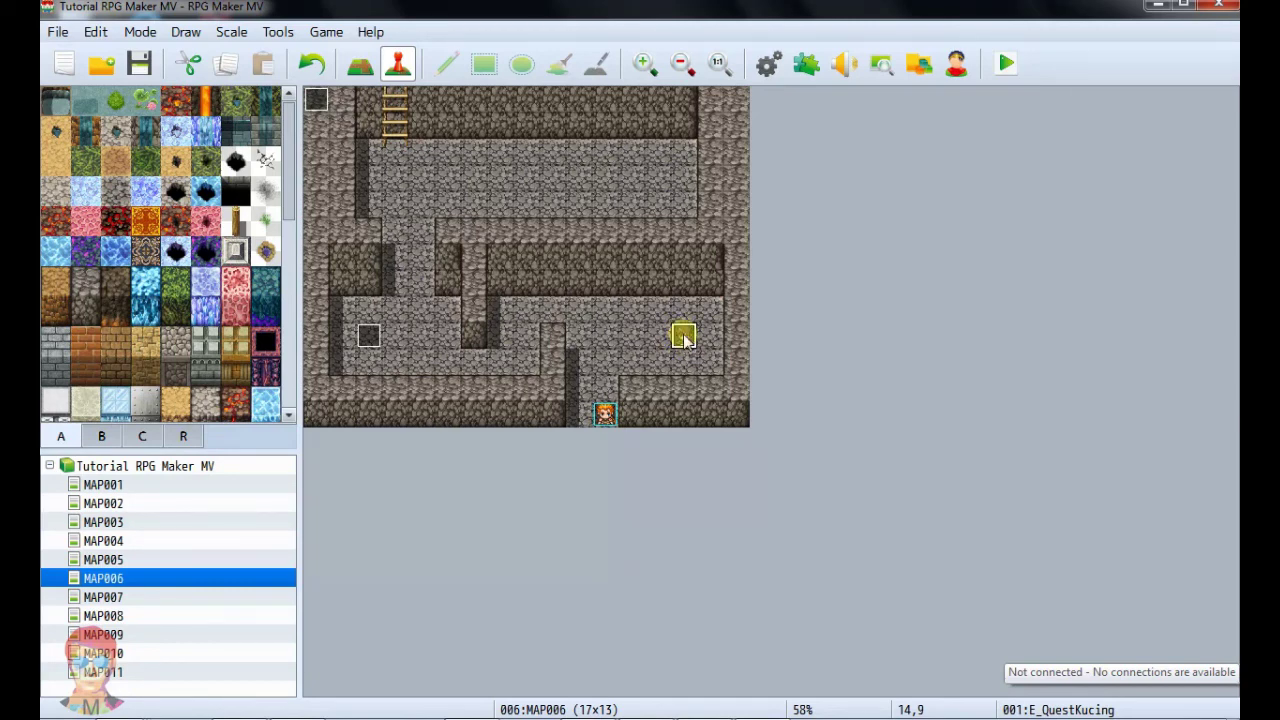
double_click(683, 338)
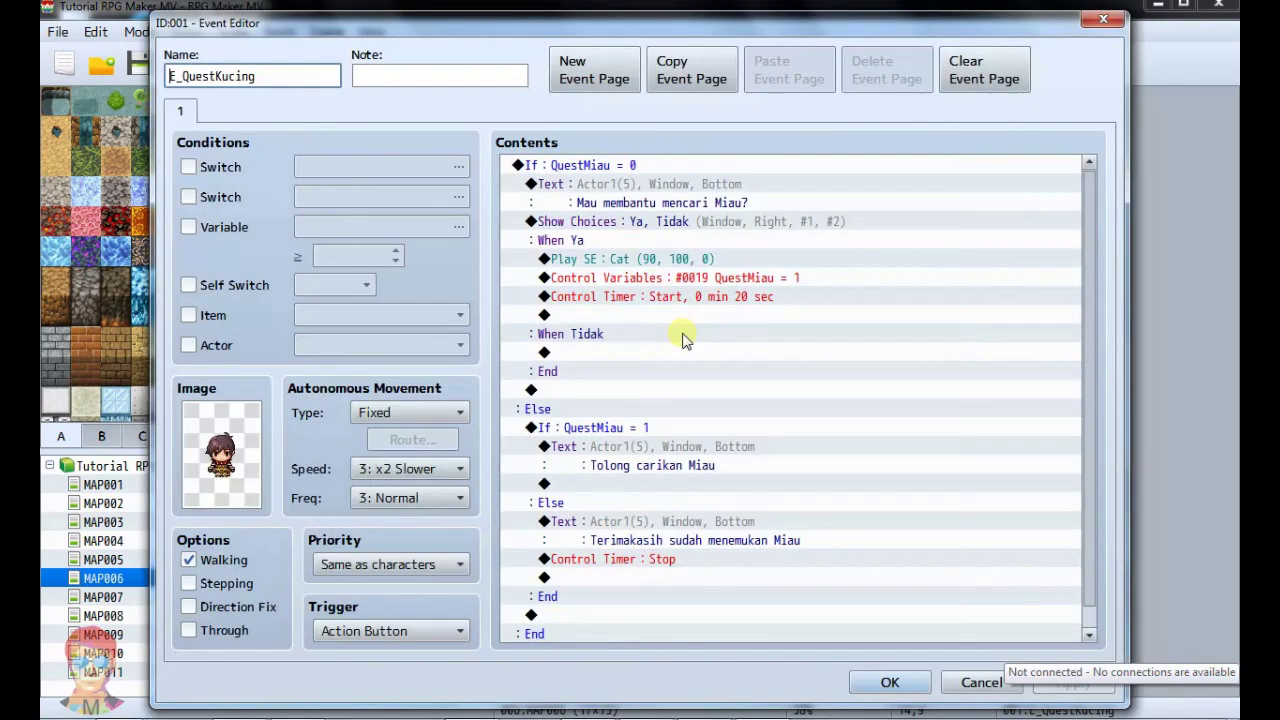
left_click(603, 222)
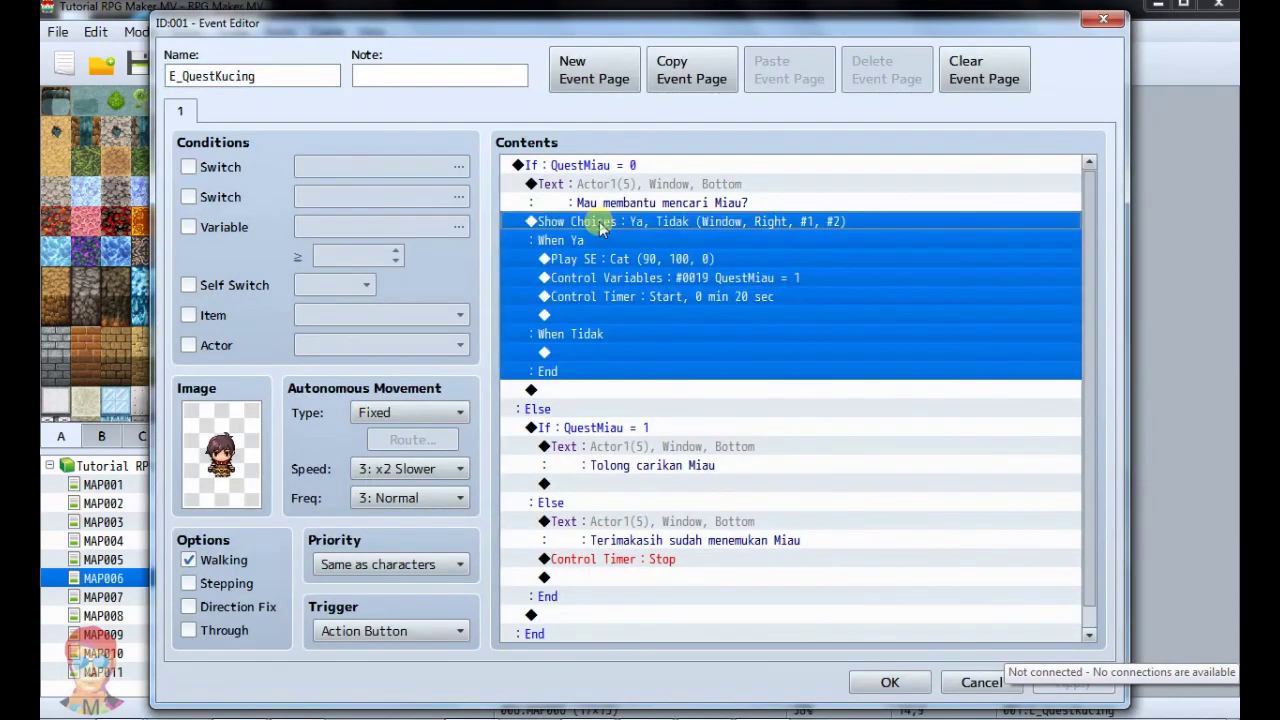
right_click(665, 227)
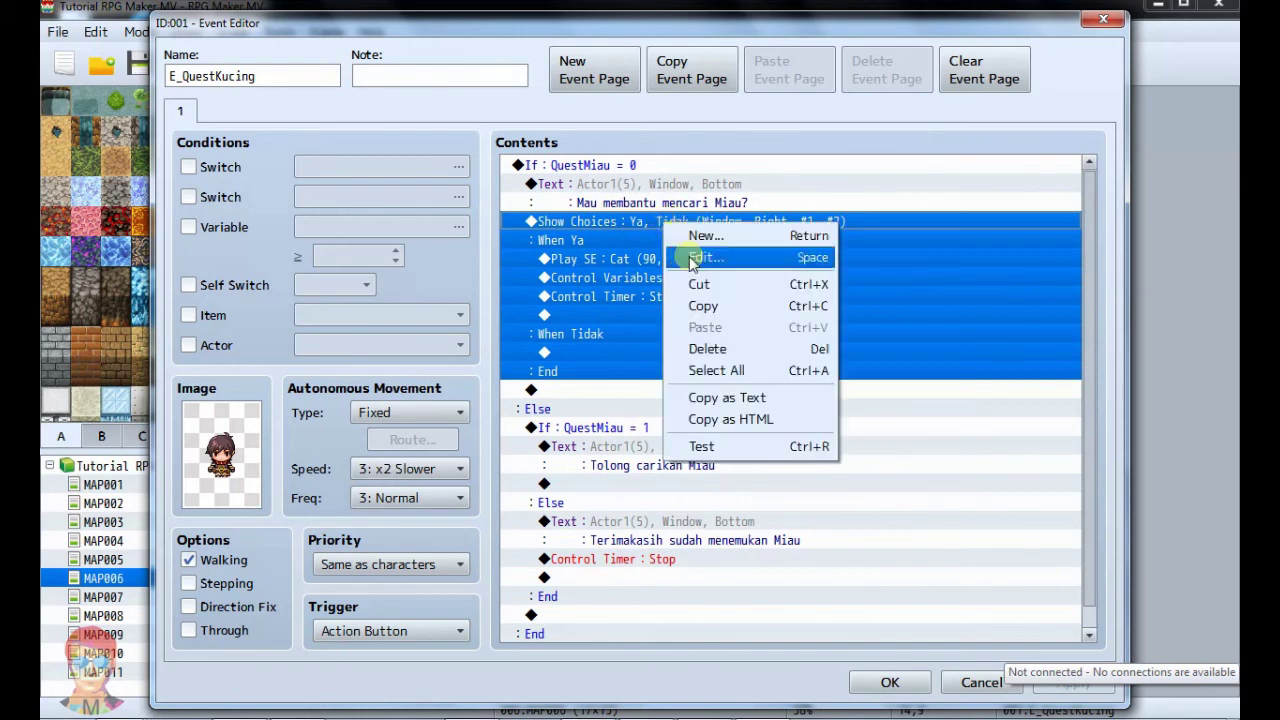
left_click(690, 255)
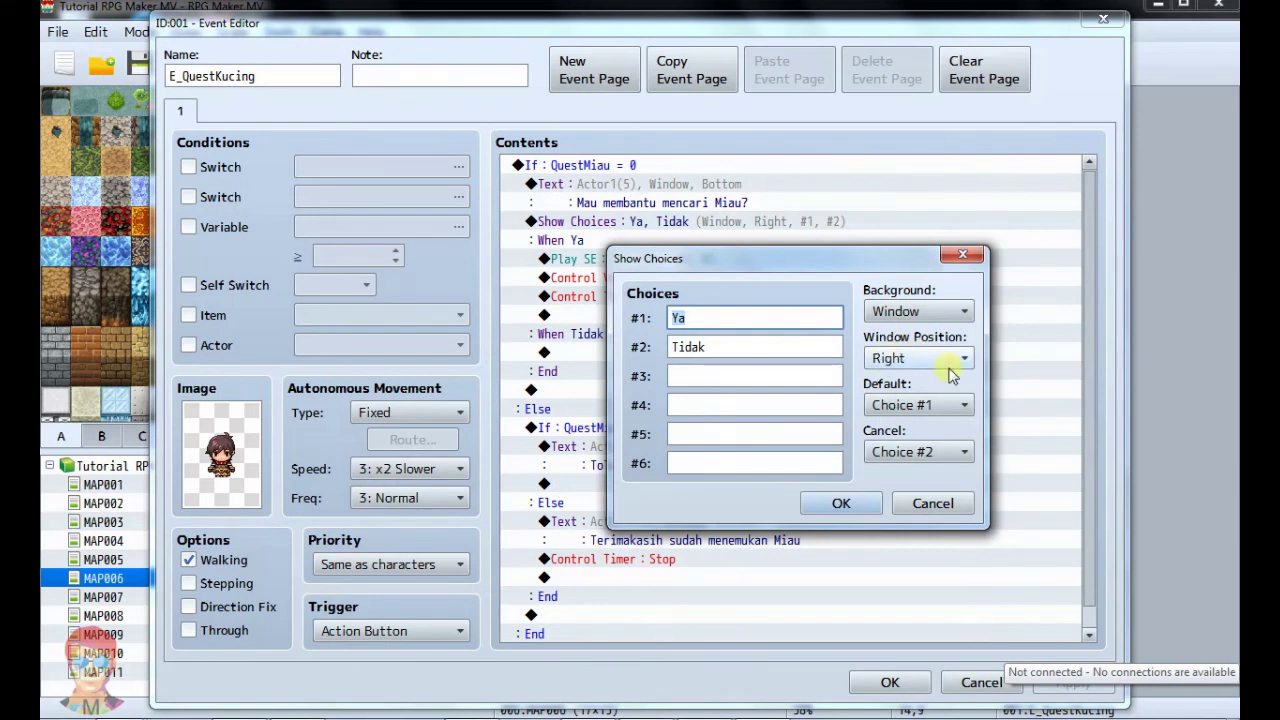
left_click(906, 359)
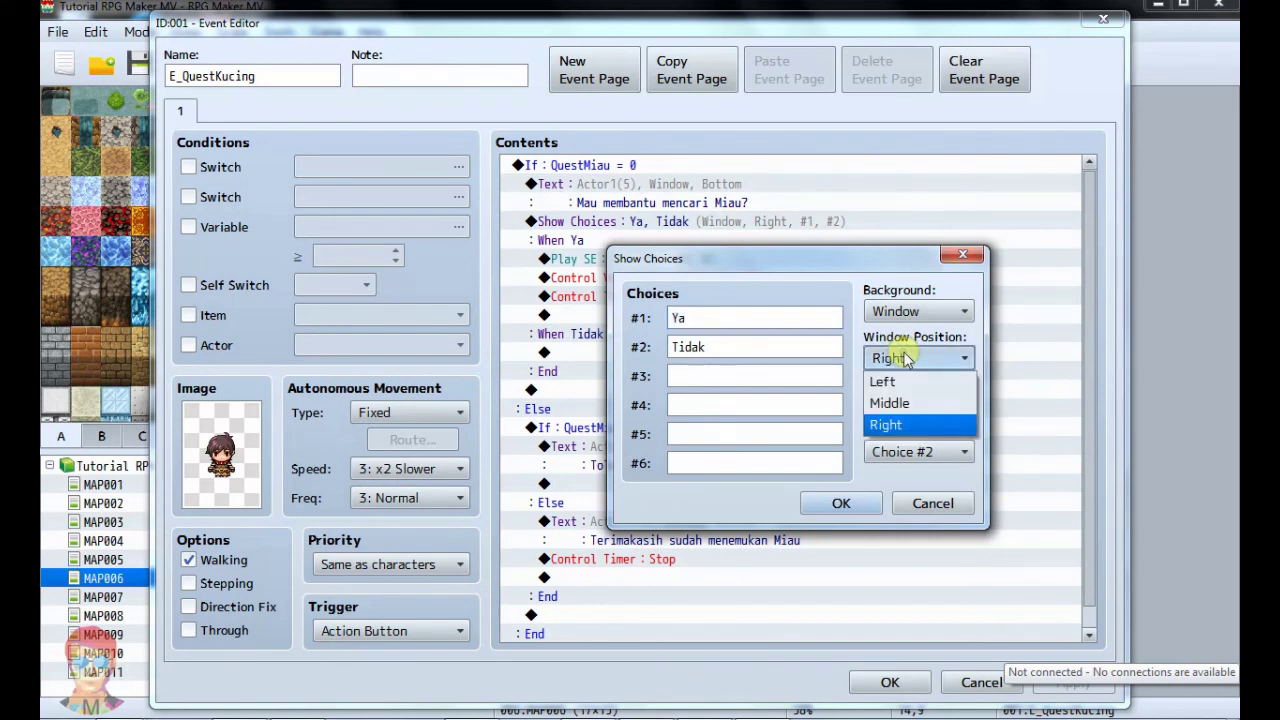
left_click(900, 404)
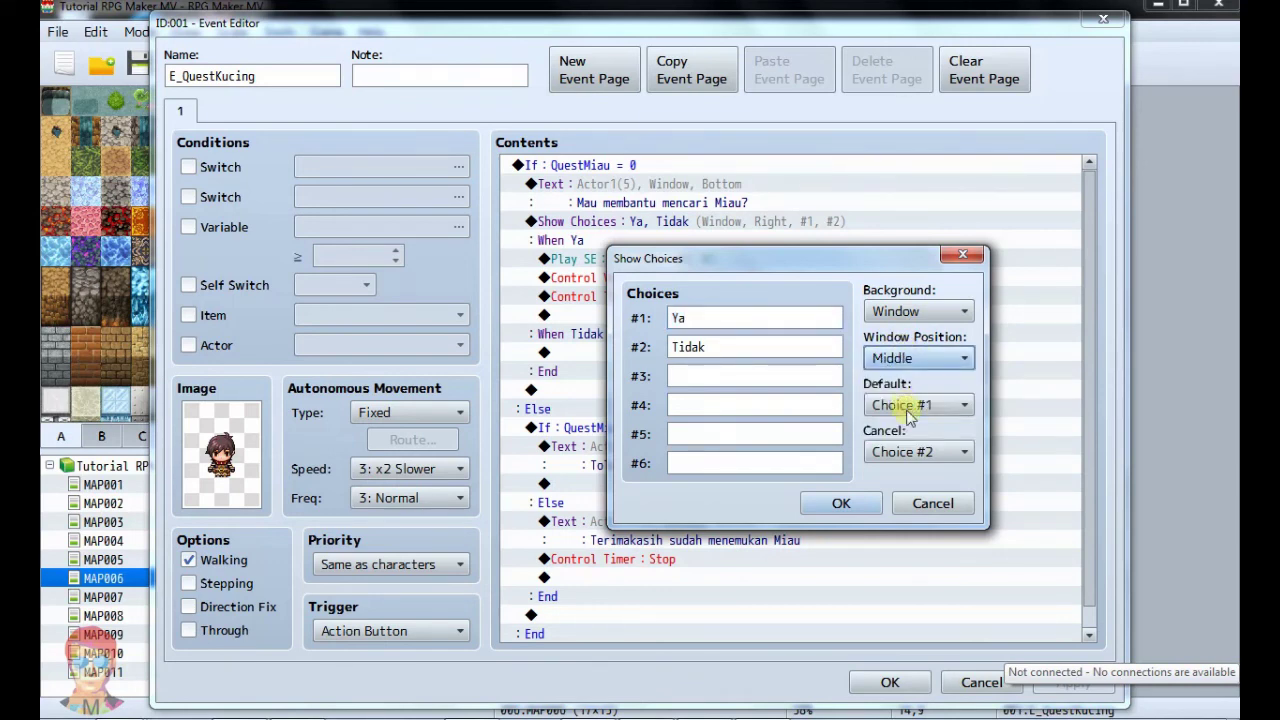
left_click(845, 503)
left_click(1050, 687)
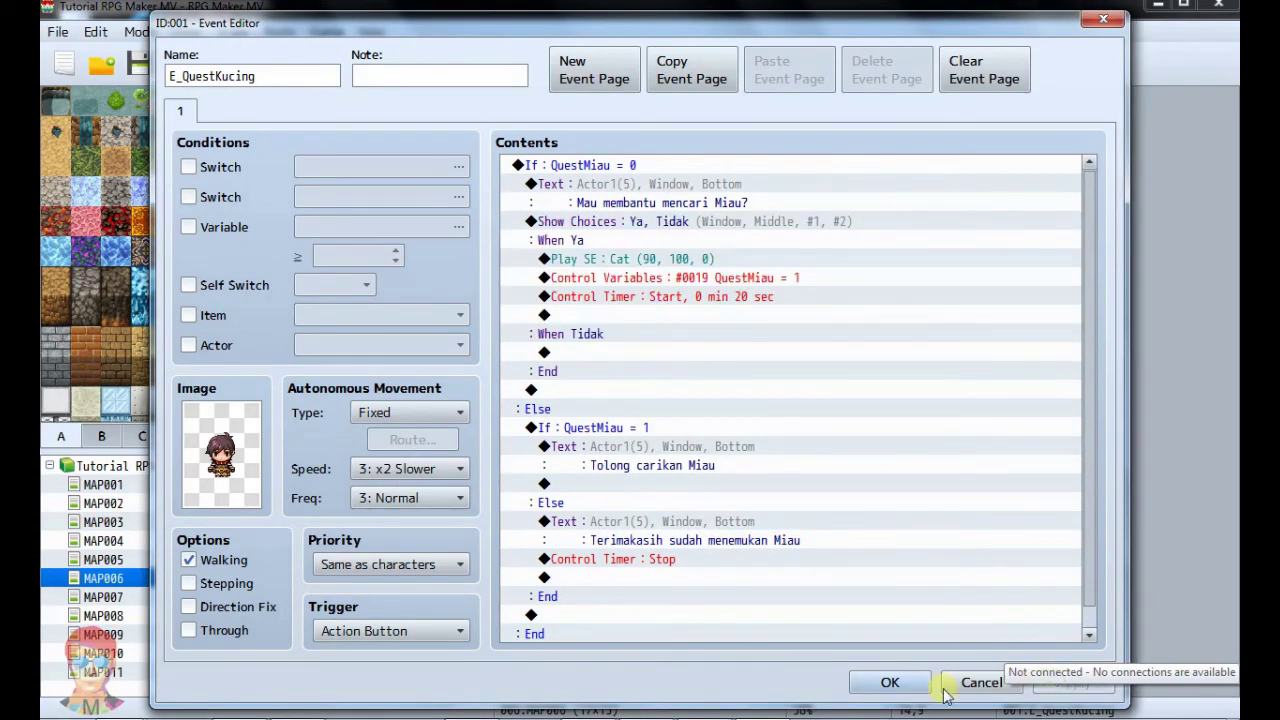
left_click(885, 684)
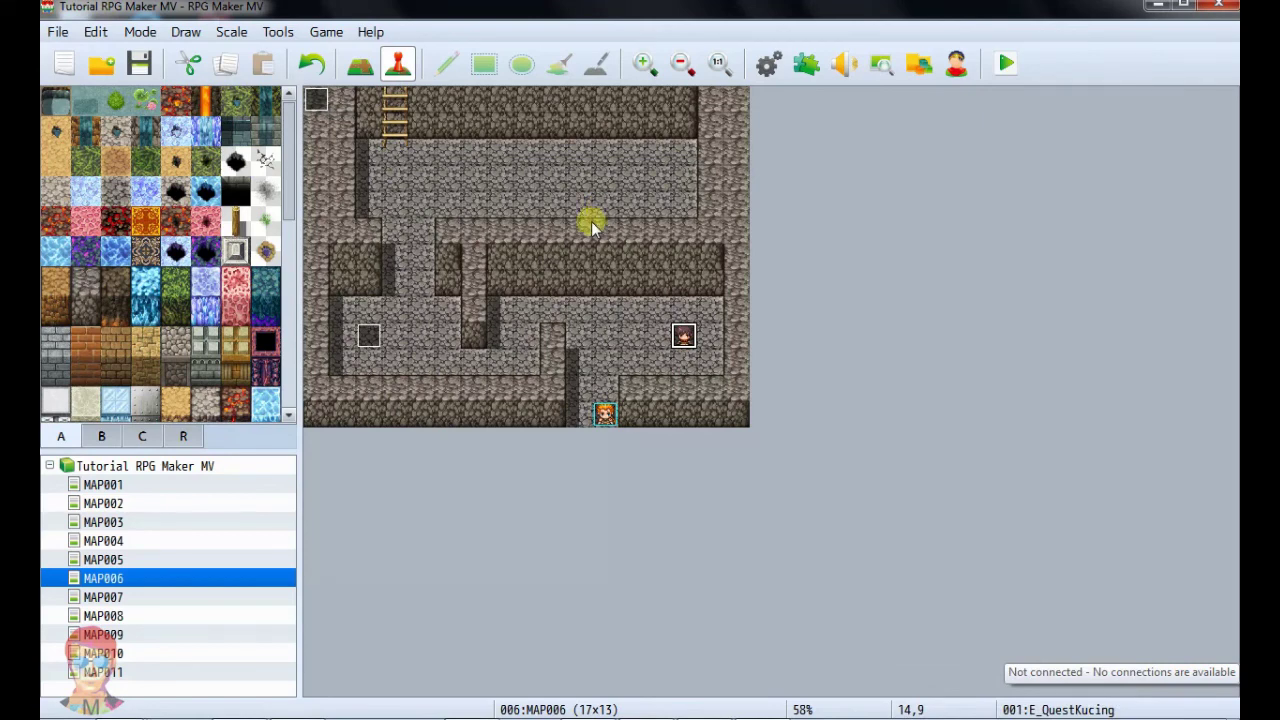